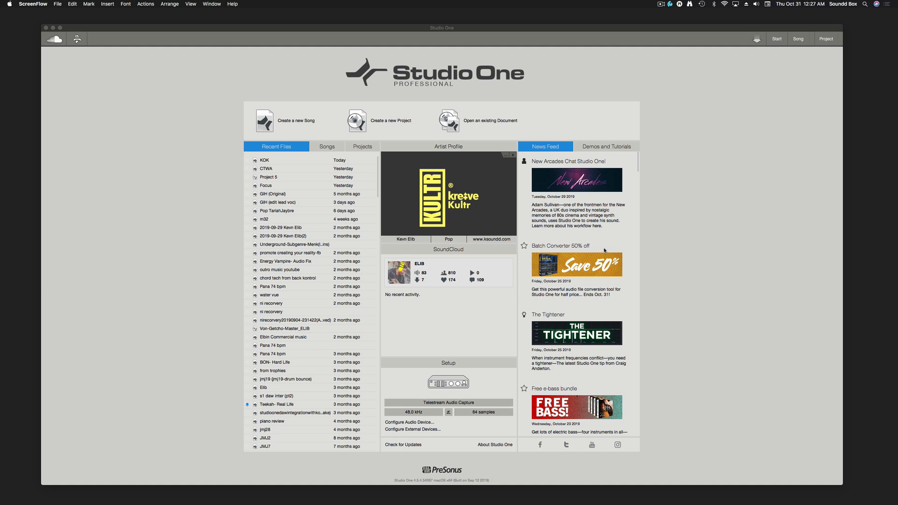
Browse the start page's news feed and check the Demos and Tutorials feed
{"action": "scroll", "coordinate": [594, 254], "scroll_direction": "down", "scroll_amount": 10}
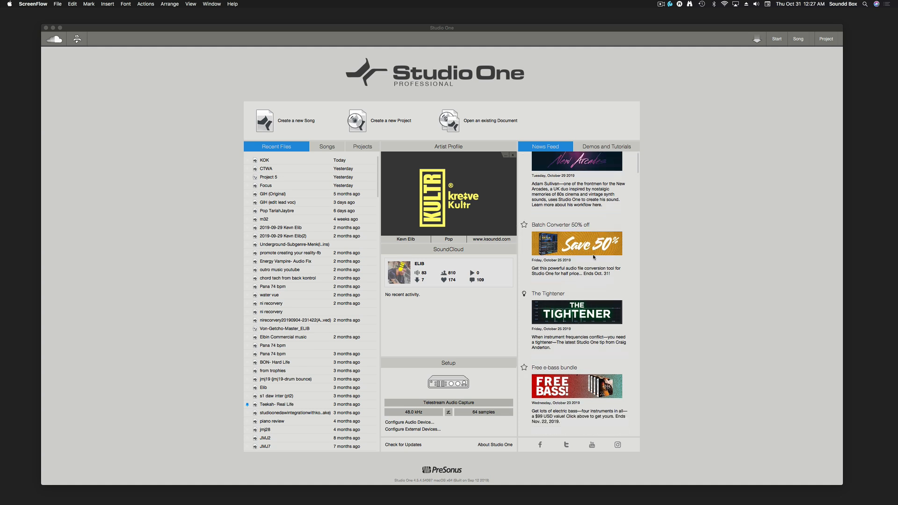
{"action": "scroll", "coordinate": [590, 256], "scroll_direction": "down", "scroll_amount": 15}
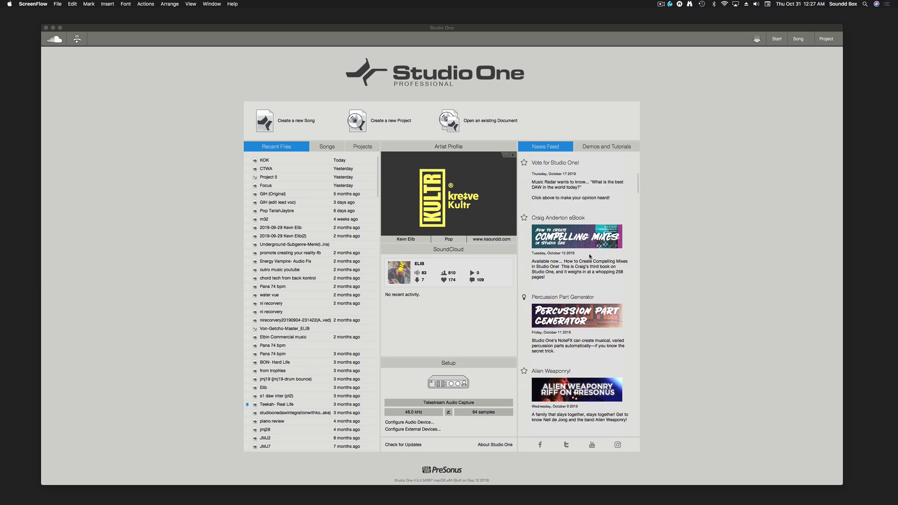
{"action": "scroll", "coordinate": [595, 263], "scroll_direction": "down", "scroll_amount": 6}
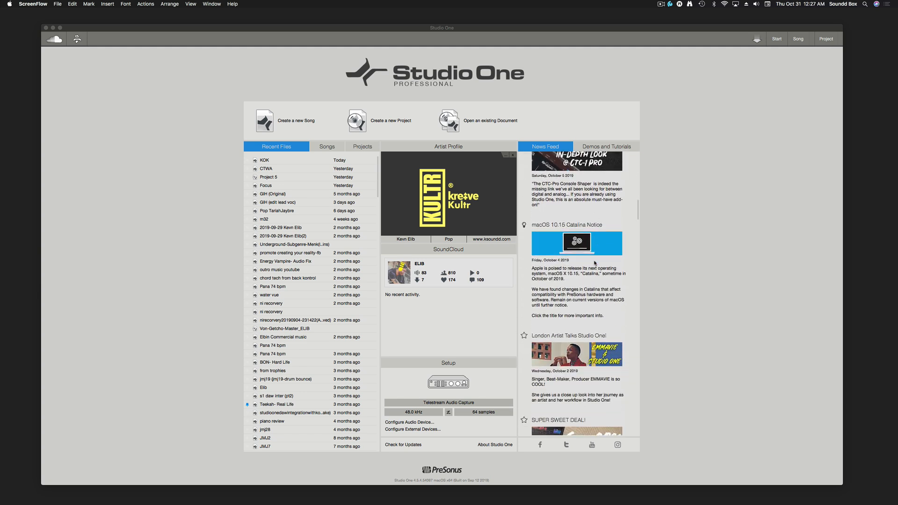
{"action": "left_click", "coordinate": [603, 149]}
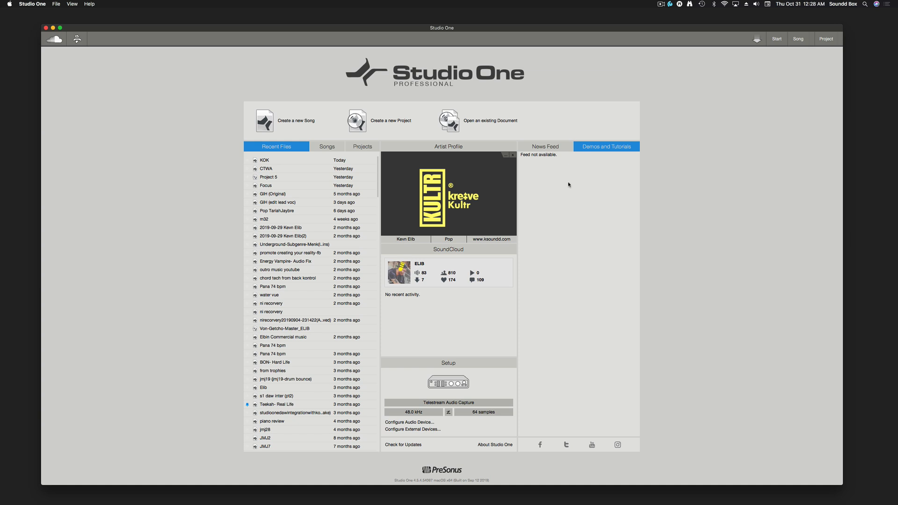
{"action": "left_click", "coordinate": [543, 148]}
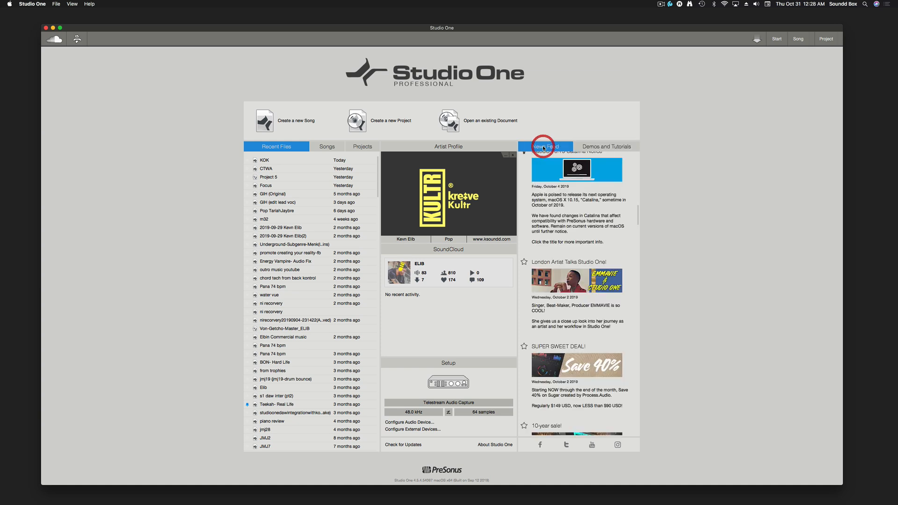
{"action": "scroll", "coordinate": [589, 223], "scroll_direction": "up", "scroll_amount": 2}
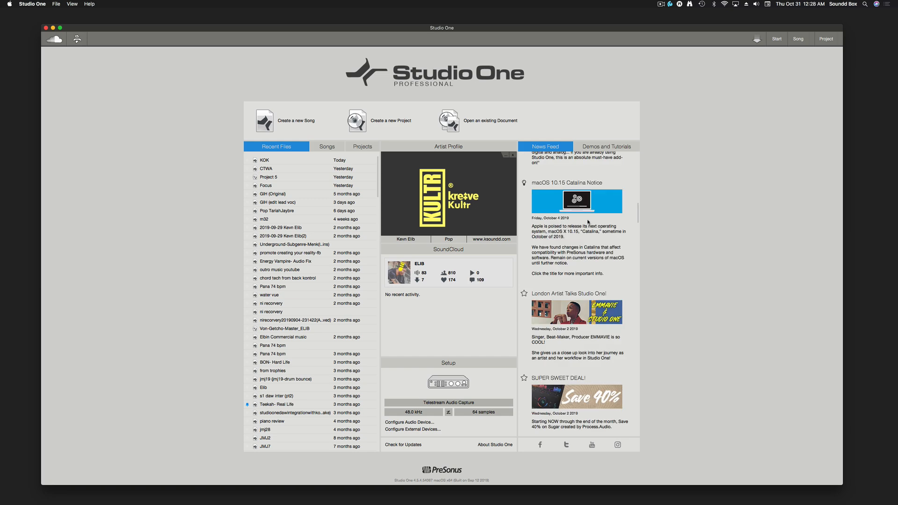
{"action": "scroll", "coordinate": [585, 225], "scroll_direction": "up", "scroll_amount": 15}
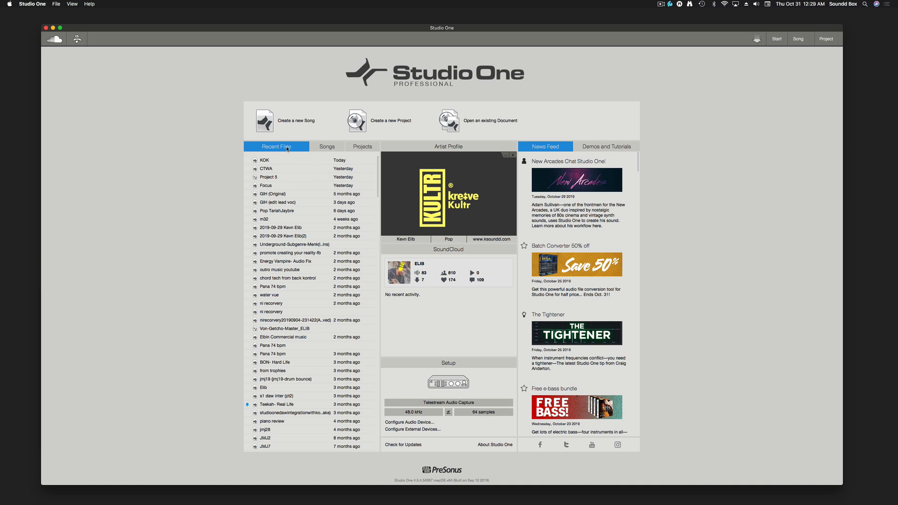
Start a new empty song and title it KOK MIX
{"action": "left_click", "coordinate": [293, 123]}
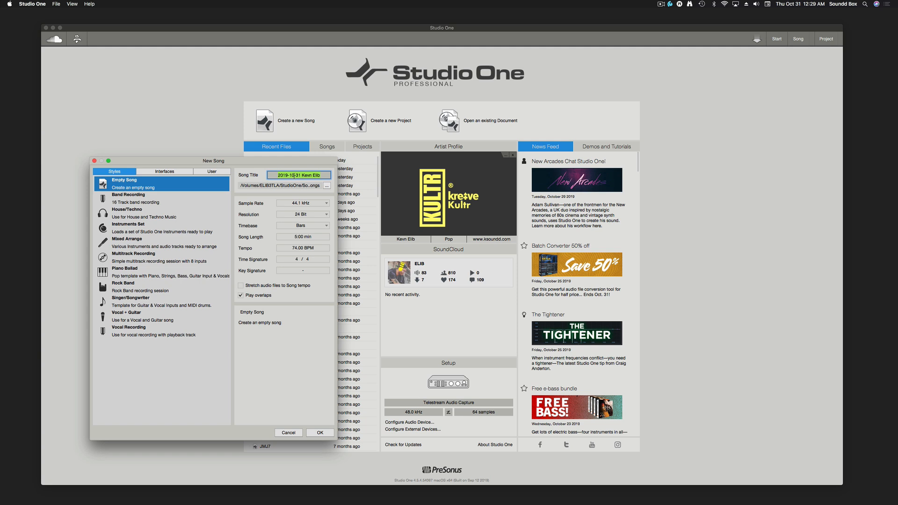
{"action": "type", "text": "KOK MIX"}
Switch to Finder, move the KOK_New_Stems window clear of the New Song dialog, and return to that dialog
{"action": "key", "text": "super+Tab"}
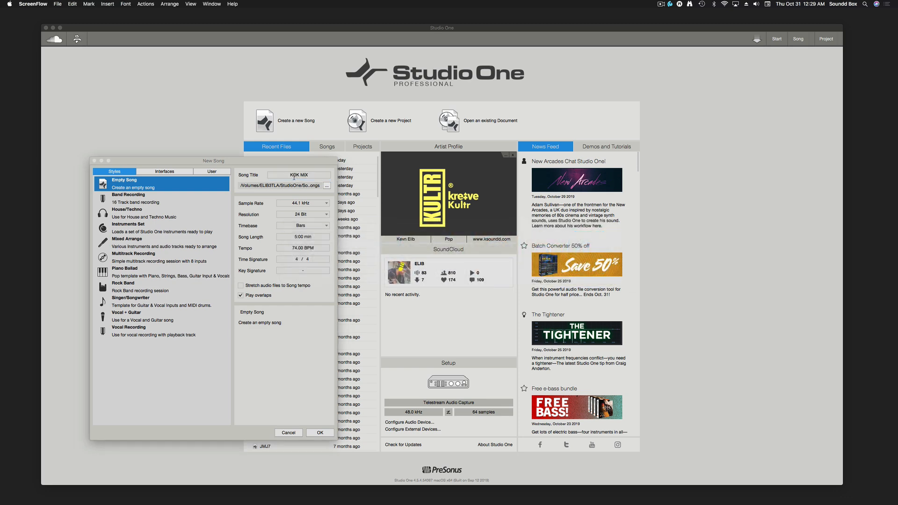
{"action": "key", "text": "super+Tab"}
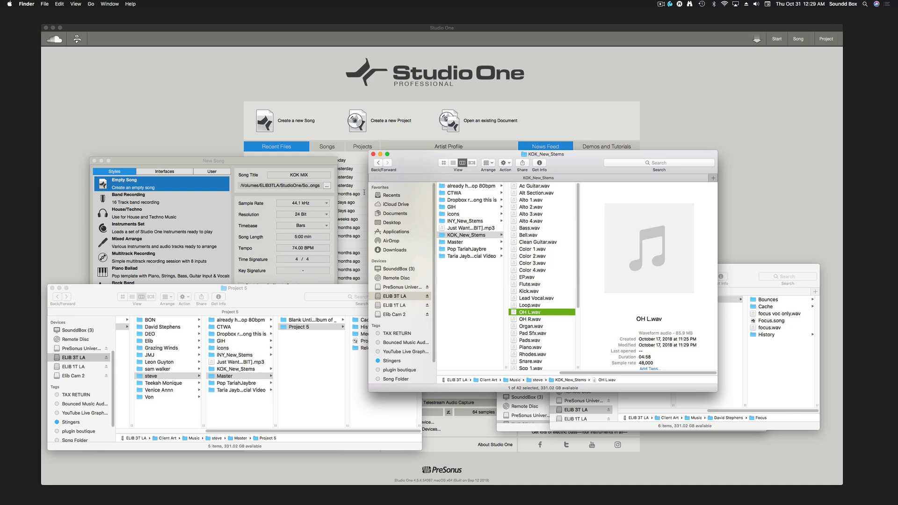
{"action": "left_click_drag", "start_coordinate": [579, 157], "coordinate": [692, 80]}
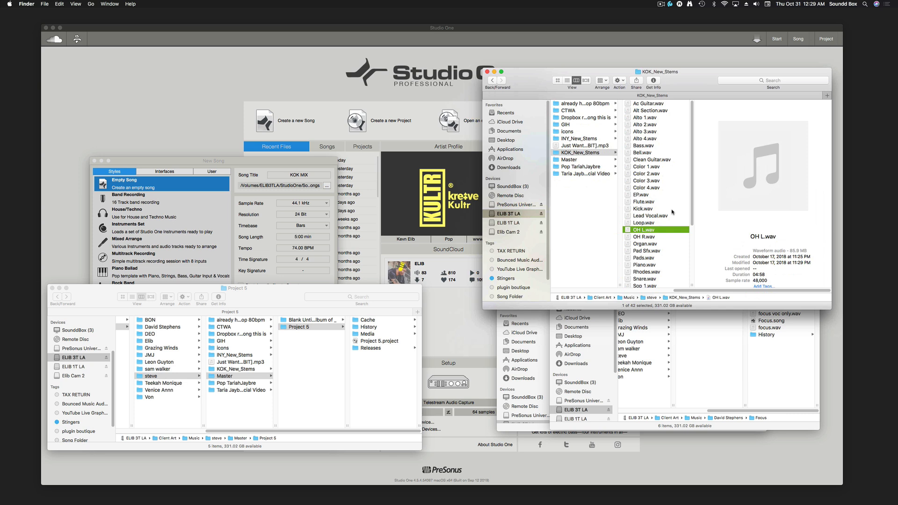
{"action": "left_click_drag", "start_coordinate": [692, 160], "coordinate": [697, 140]}
{"action": "left_click", "coordinate": [297, 167]}
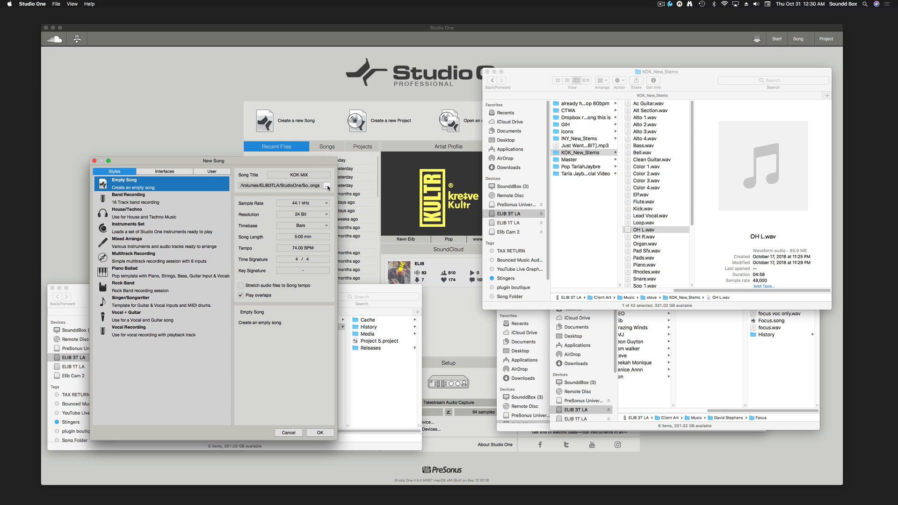
Set the song's save location to the KOK_New_Stems folder and create the song, dismissing the sample rate notice
{"action": "left_click", "coordinate": [327, 186]}
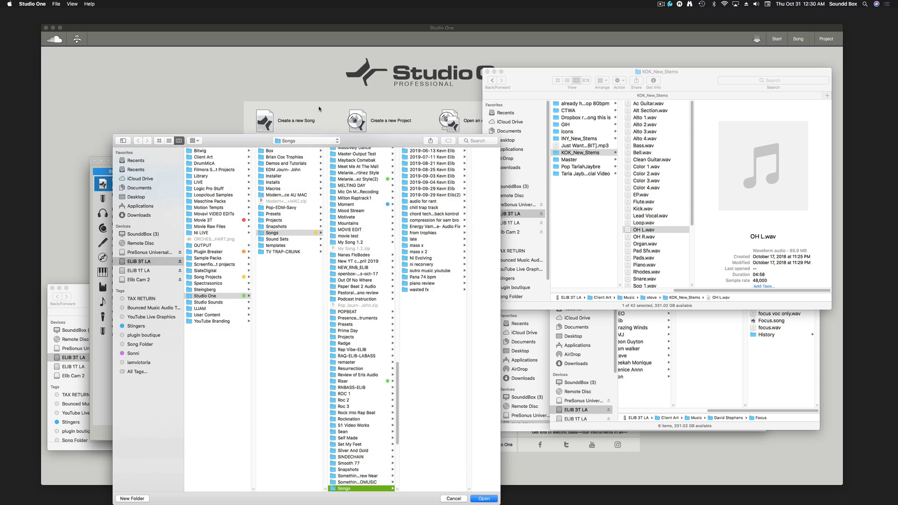
{"action": "left_click", "coordinate": [323, 141]}
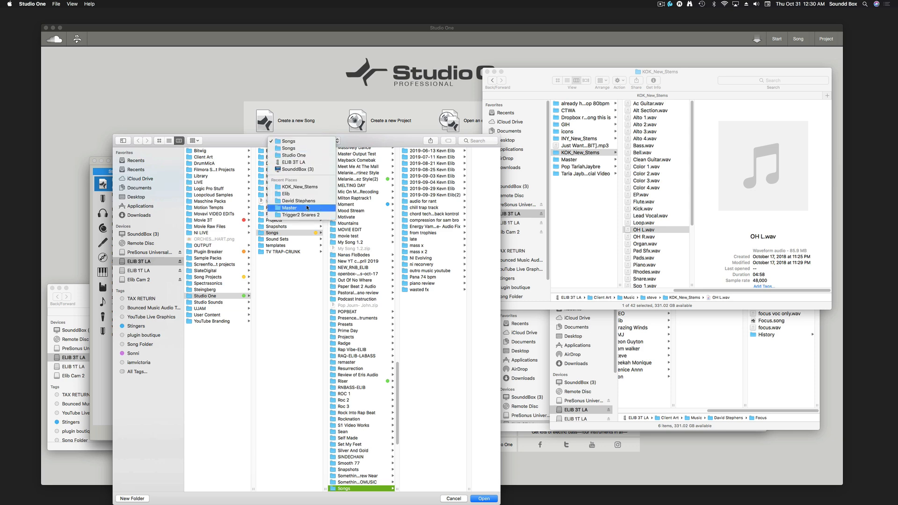
{"action": "left_click", "coordinate": [307, 187]}
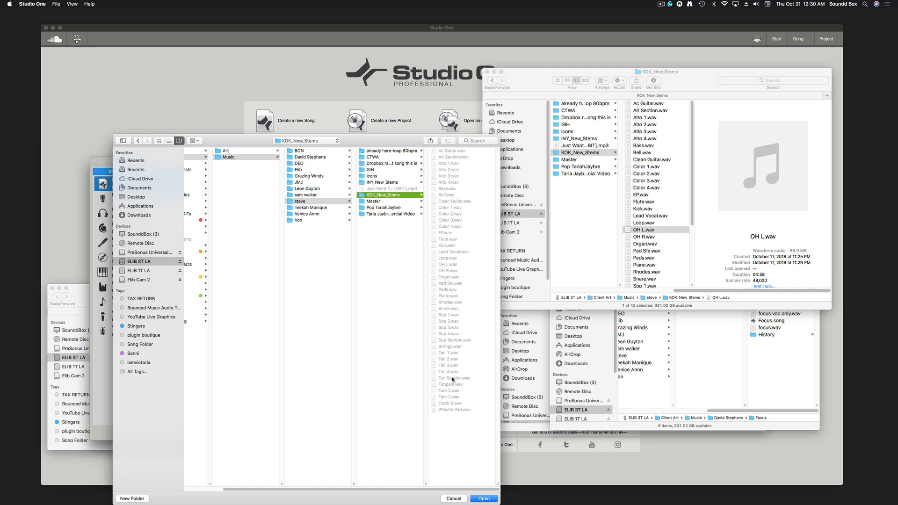
{"action": "left_click", "coordinate": [485, 499]}
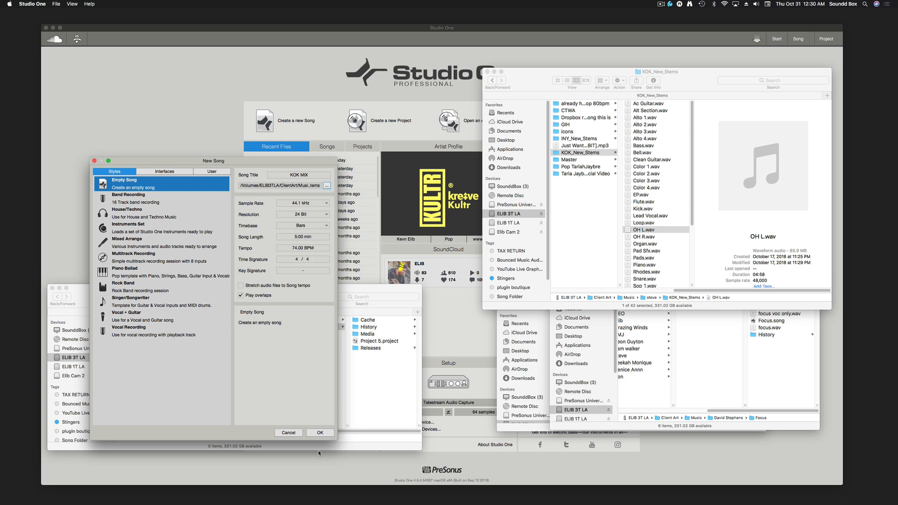
{"action": "left_click", "coordinate": [320, 433]}
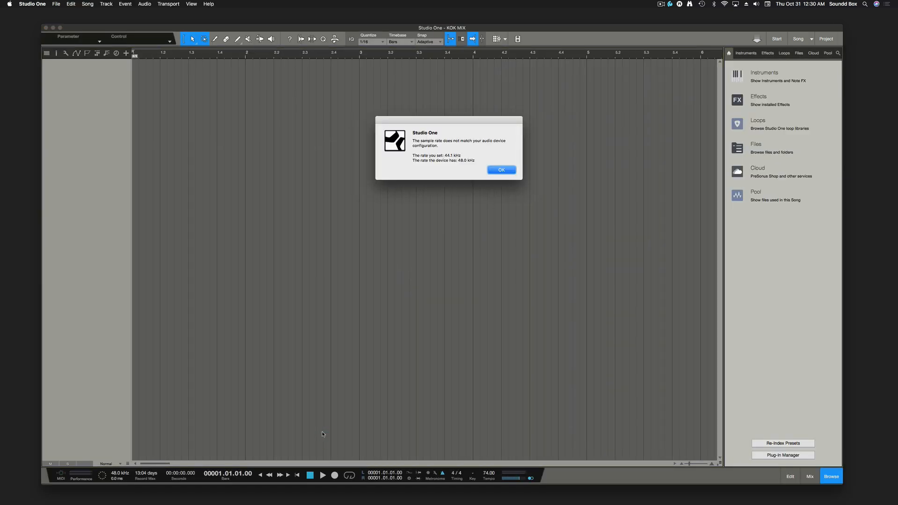
{"action": "left_click", "coordinate": [502, 170]}
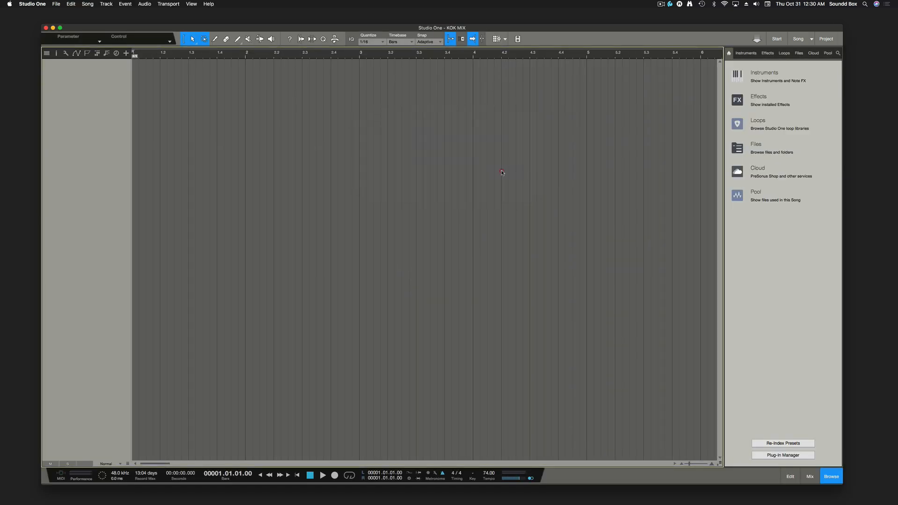
In Finder, gather all WAV stems in KOK_New_Stems into a new folder, leaving out the KOK MIX folder
{"action": "key", "text": "super+Tab"}
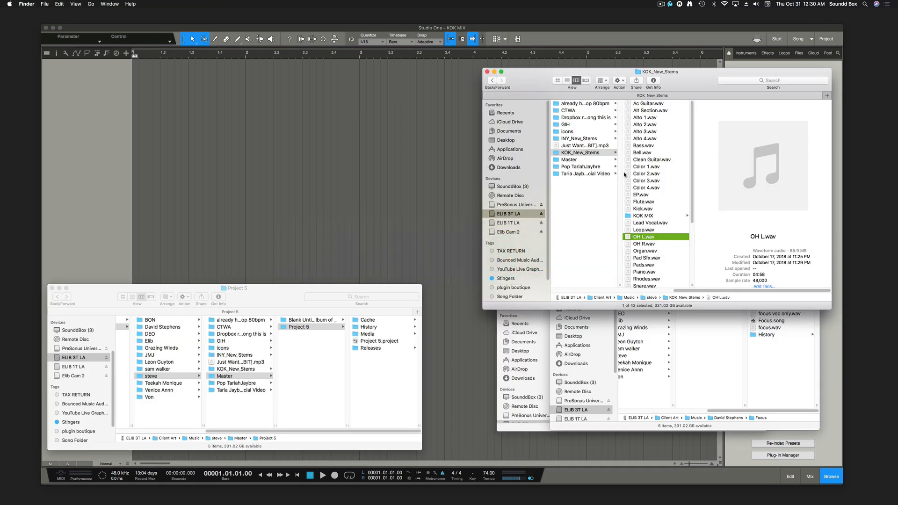
{"action": "left_click", "coordinate": [655, 105]}
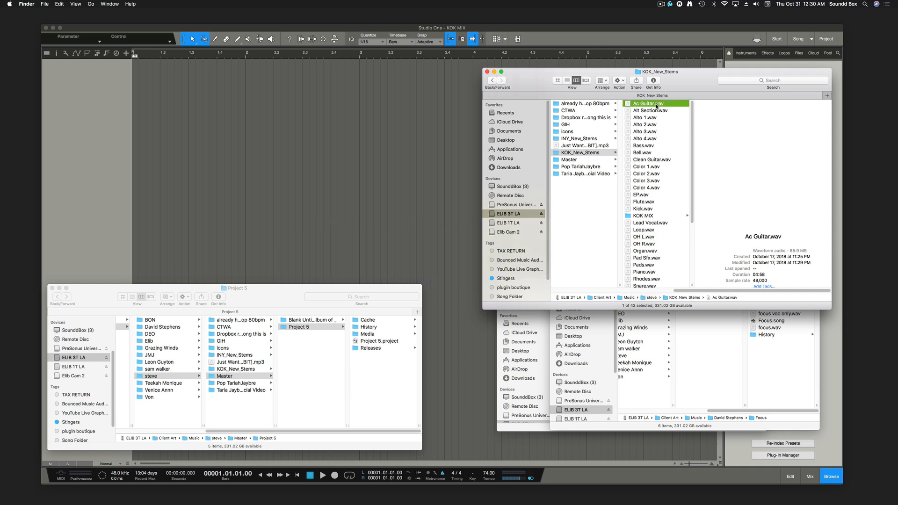
{"action": "left_click", "coordinate": [657, 209], "text": "shift"}
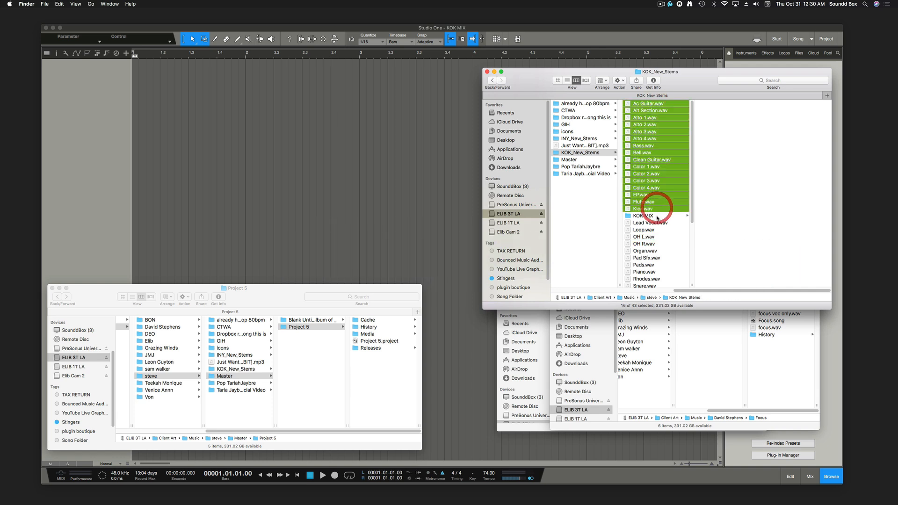
{"action": "left_click", "coordinate": [650, 223], "text": "super"}
{"action": "scroll", "coordinate": [660, 255], "scroll_direction": "down", "scroll_amount": 5}
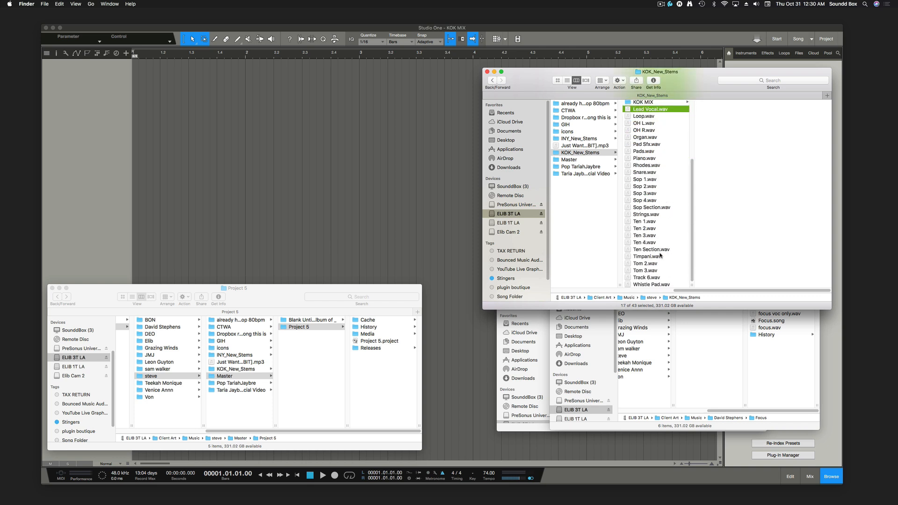
{"action": "left_click", "coordinate": [667, 284], "text": "shift"}
{"action": "scroll", "coordinate": [667, 283], "scroll_direction": "up", "scroll_amount": 3}
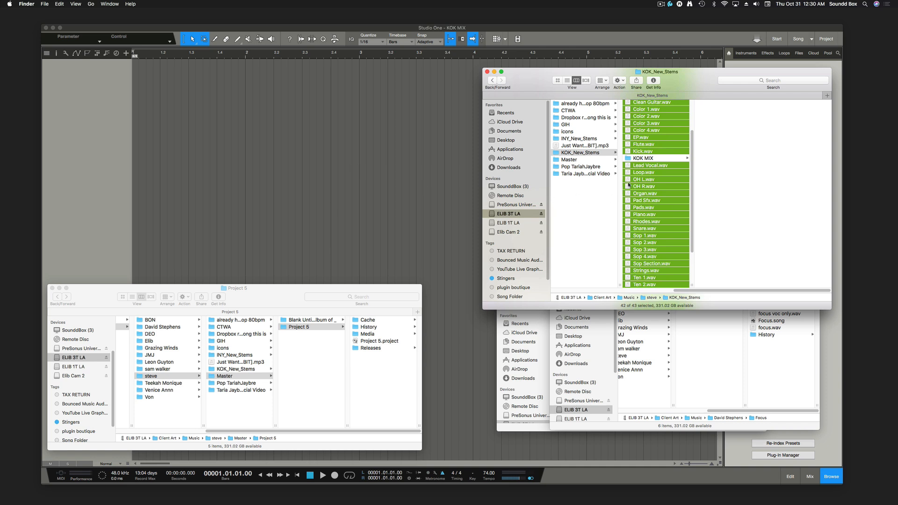
{"action": "right_click", "coordinate": [653, 183]}
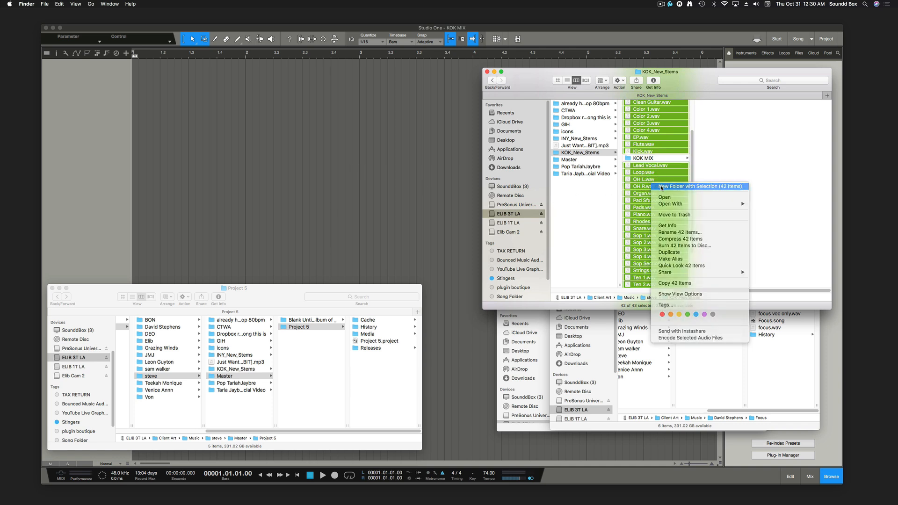
{"action": "left_click", "coordinate": [659, 187]}
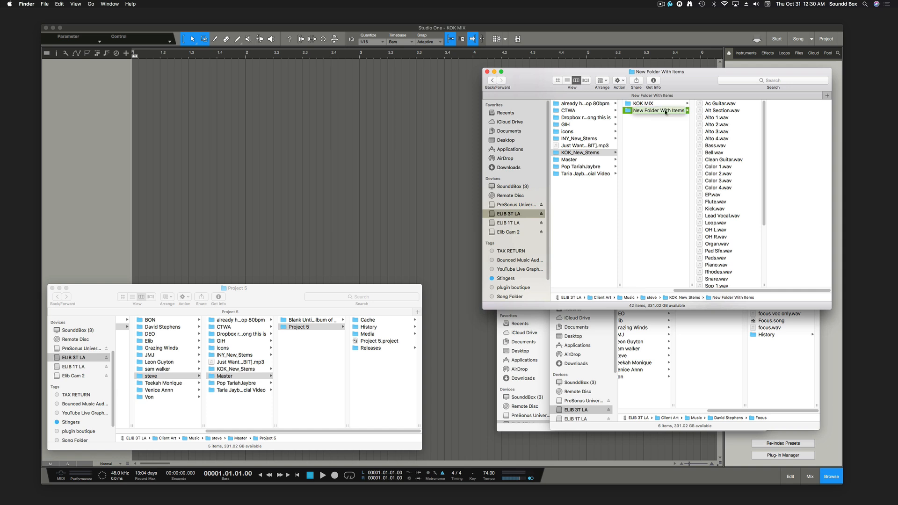
Rename the new stems folder as Media
{"action": "left_click", "coordinate": [665, 111]}
{"action": "type", "text": "Media"}
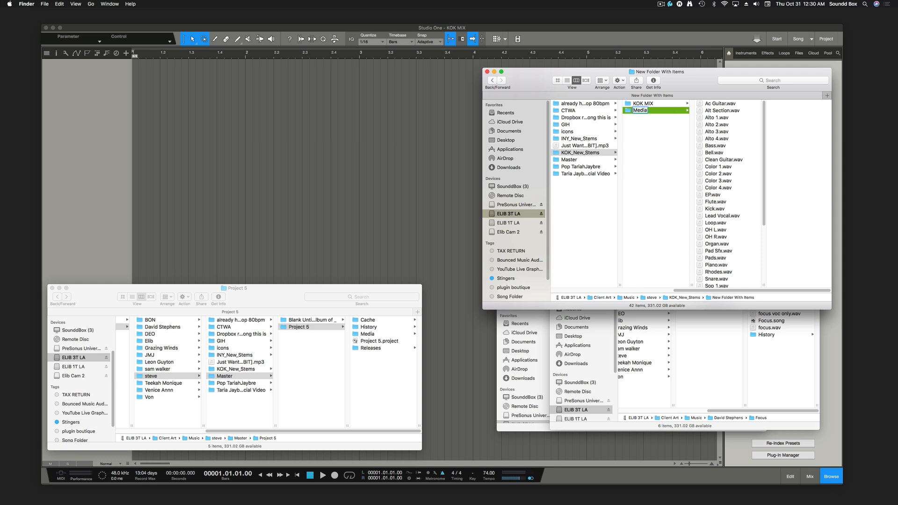
{"action": "key", "text": "Return"}
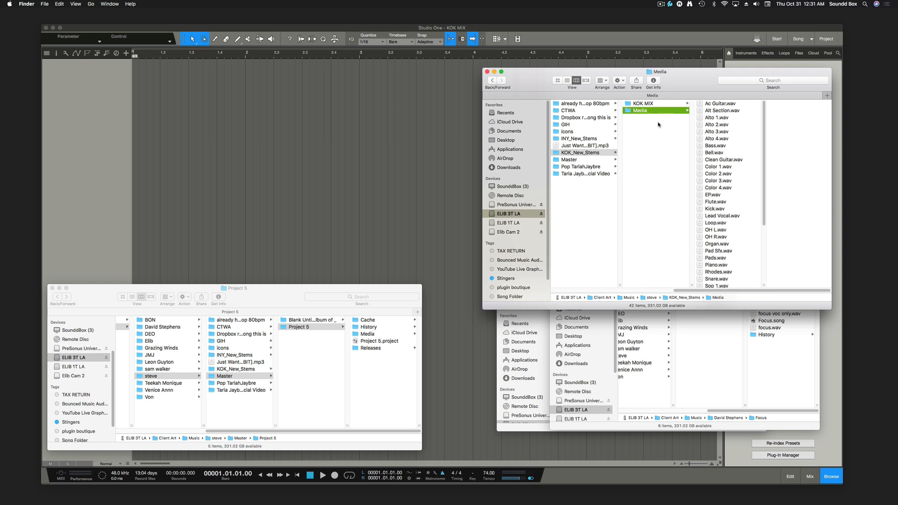
Move the Media folder into the KOK MIX song folder
{"action": "left_click", "coordinate": [648, 104]}
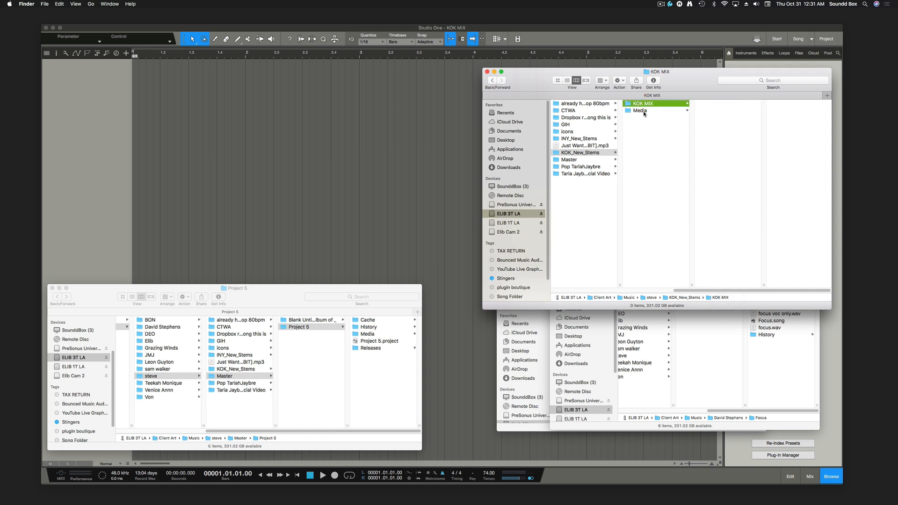
{"action": "left_click_drag", "start_coordinate": [637, 112], "coordinate": [638, 102]}
{"action": "left_click", "coordinate": [644, 104]}
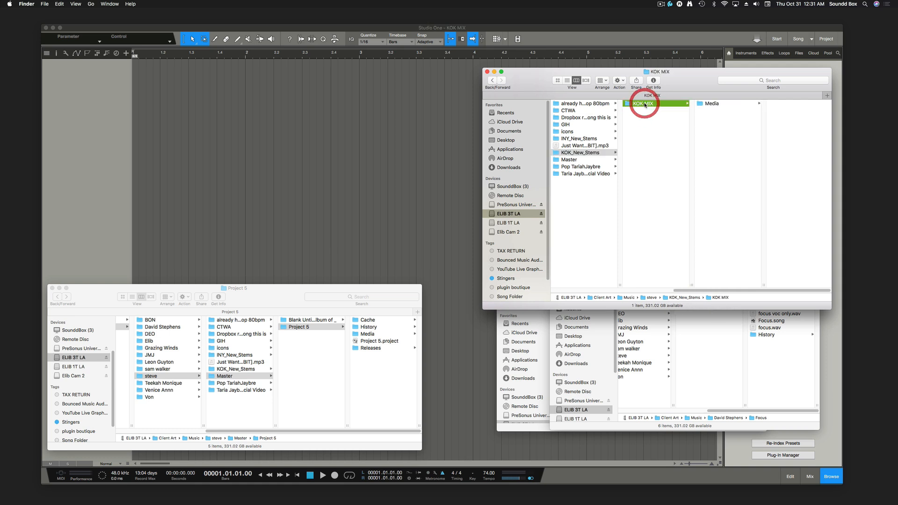
Import all WAV stems from the Media folder into the Studio One arrangement as separate tracks at the song start
{"action": "left_click", "coordinate": [747, 104]}
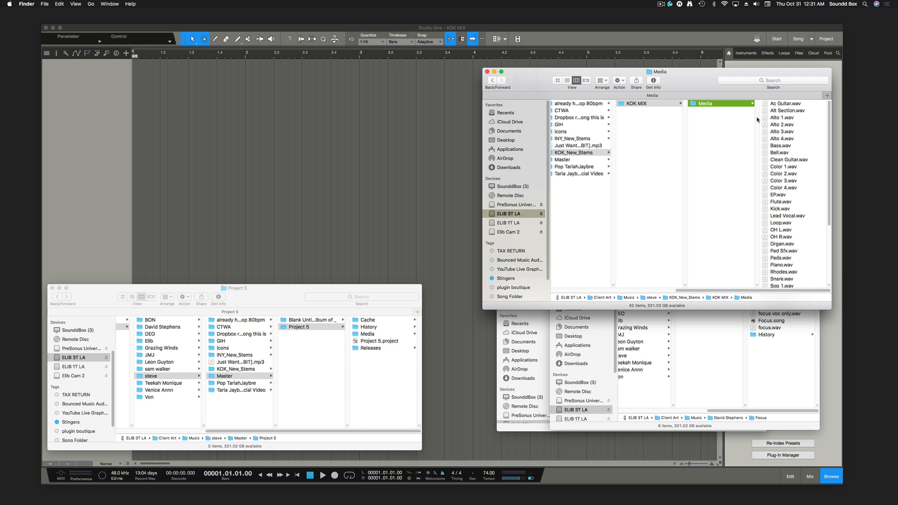
{"action": "left_click", "coordinate": [781, 111]}
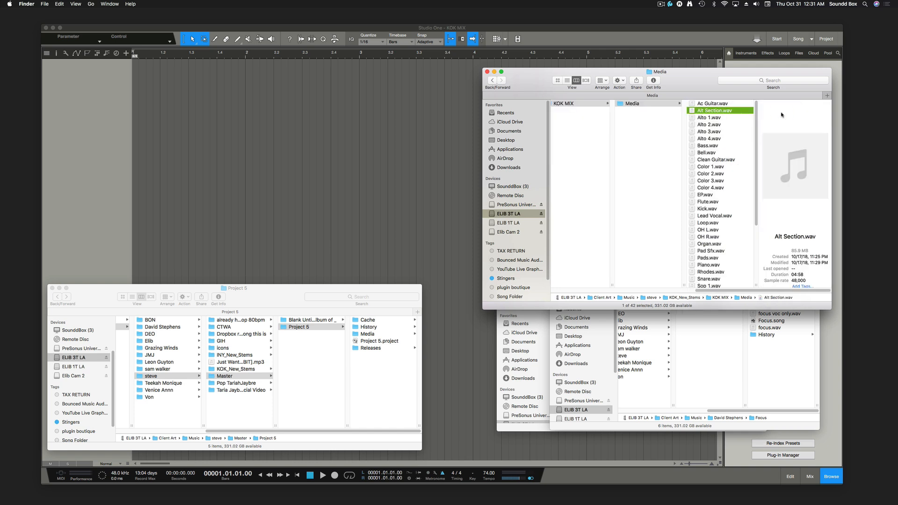
{"action": "key", "text": "super+a"}
{"action": "left_click_drag", "start_coordinate": [726, 146], "coordinate": [141, 102]}
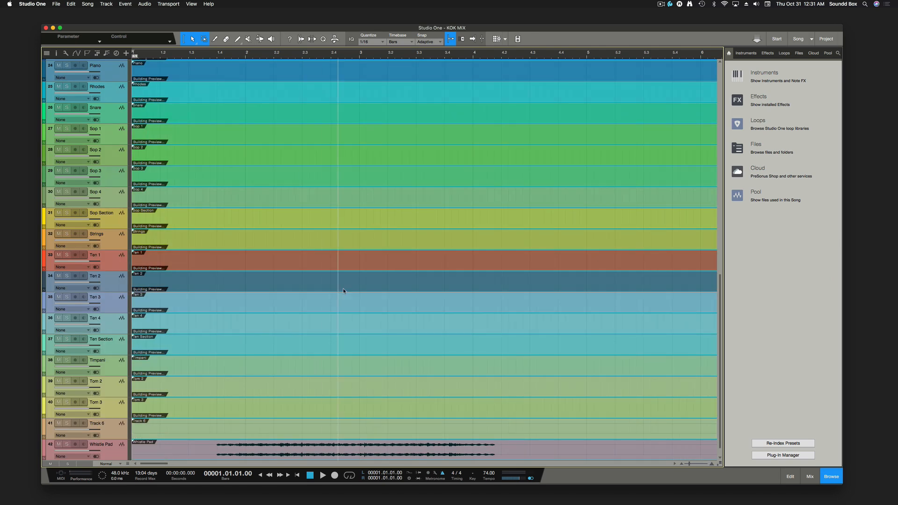
{"action": "scroll", "coordinate": [354, 315], "scroll_direction": "down", "scroll_amount": 1}
{"action": "scroll", "coordinate": [353, 315], "scroll_direction": "up", "scroll_amount": 20}
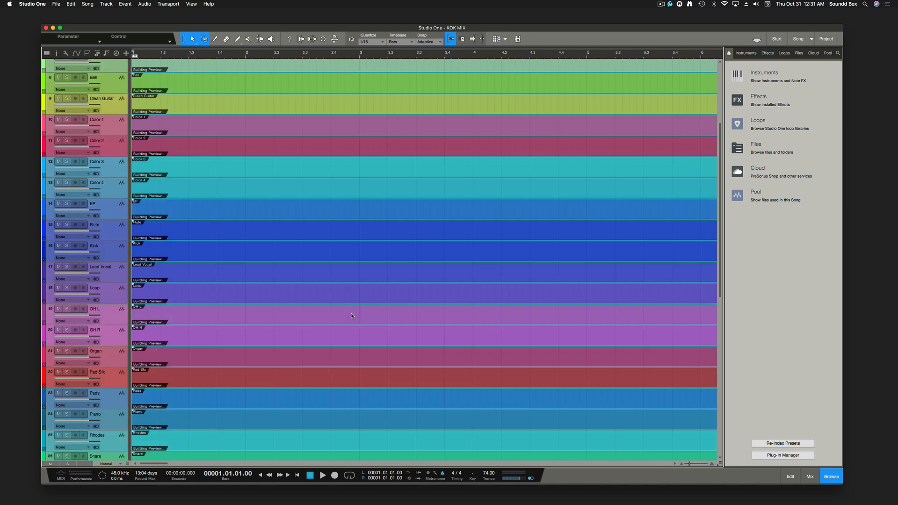
{"action": "scroll", "coordinate": [353, 314], "scroll_direction": "down", "scroll_amount": 20}
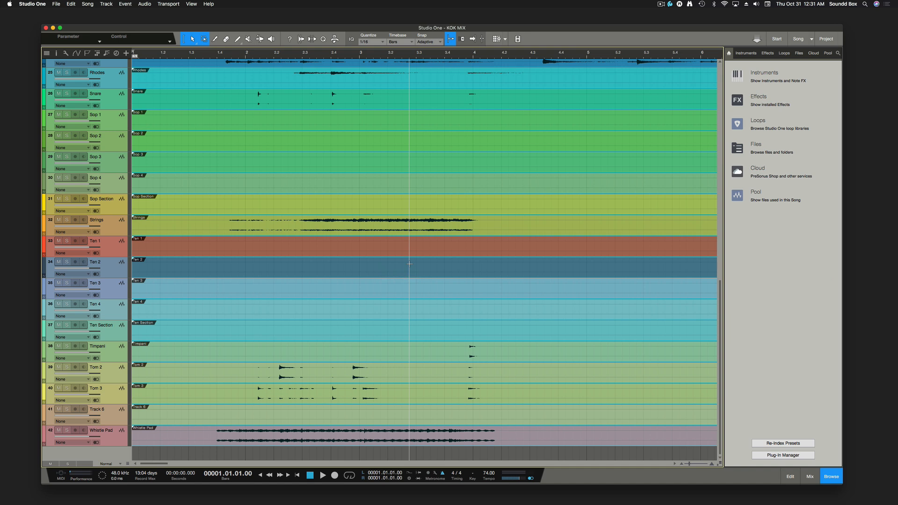
Save the song and switch to Finder to view the KOK MIX folder
{"action": "key", "text": "super+s"}
{"action": "key", "text": "super+Tab"}
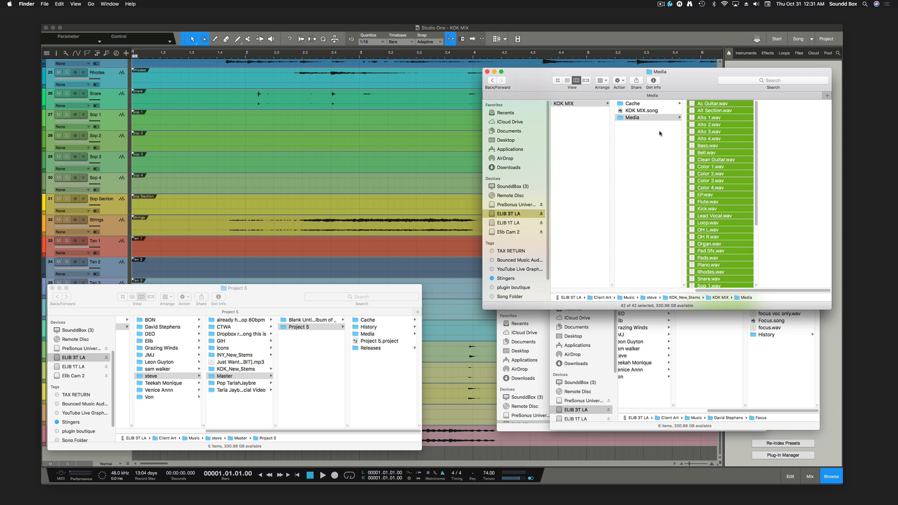
Examine how the GIH song folder is organised, including the stems in its Media folder
{"action": "left_click_drag", "start_coordinate": [705, 290], "coordinate": [634, 289]}
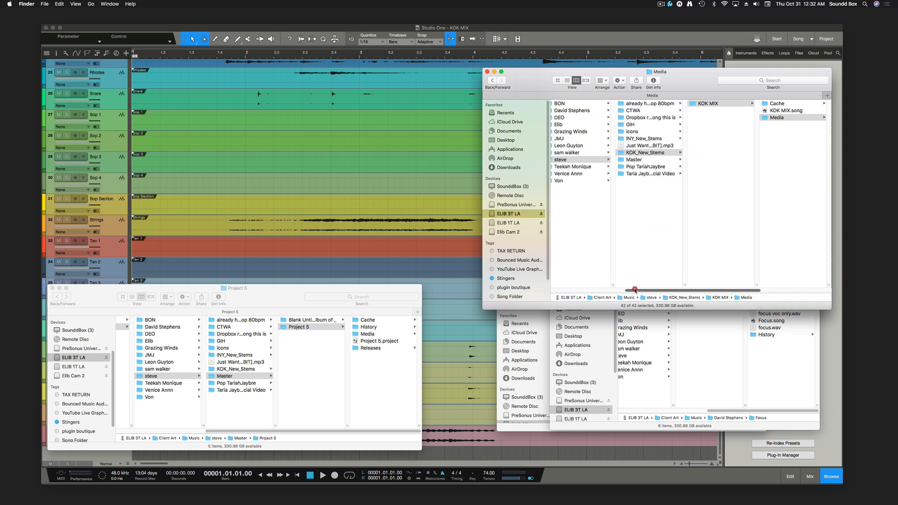
{"action": "left_click_drag", "start_coordinate": [693, 86], "coordinate": [546, 118]}
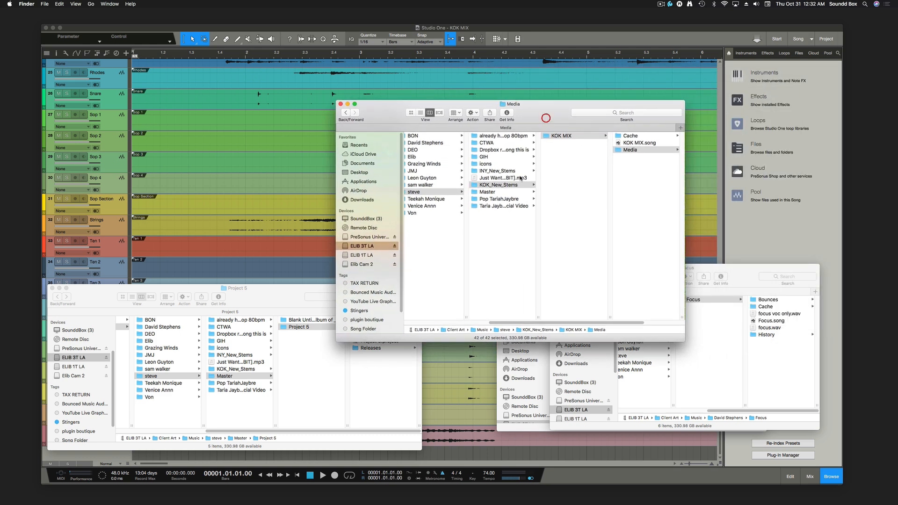
{"action": "left_click", "coordinate": [494, 158]}
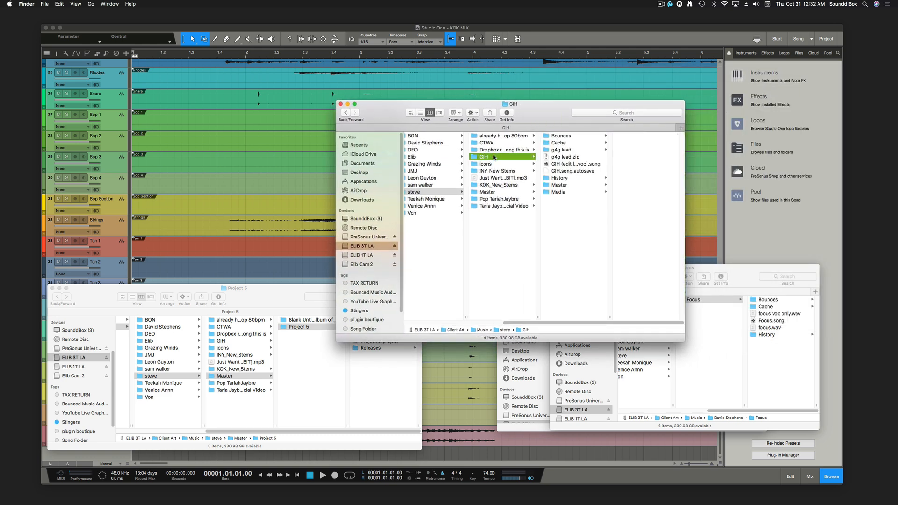
{"action": "left_click", "coordinate": [559, 192]}
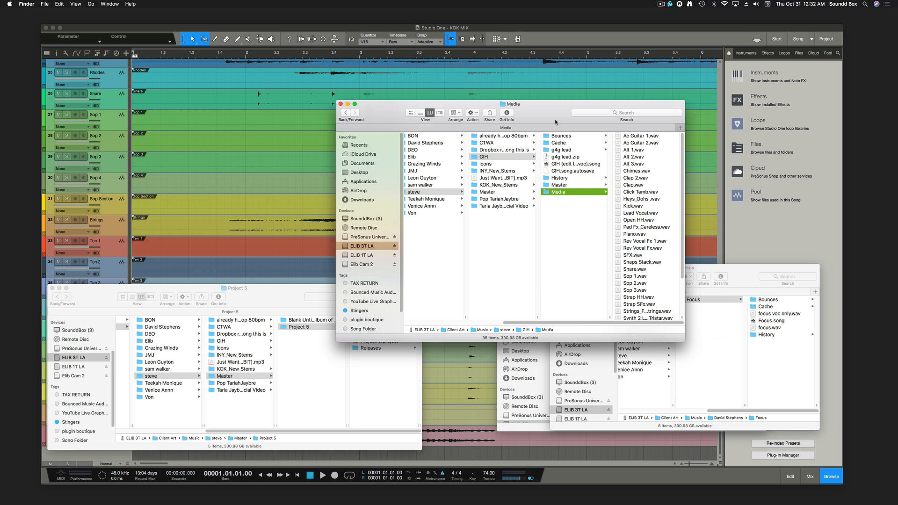
Go back to the KOK_New_Stems folder and review the contents of its KOK MIX song folder
{"action": "left_click", "coordinate": [497, 185]}
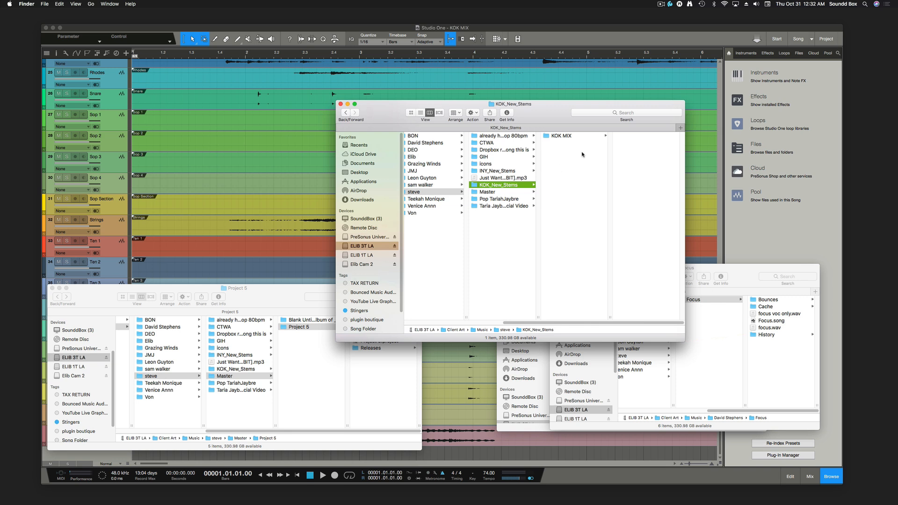
{"action": "left_click", "coordinate": [571, 136]}
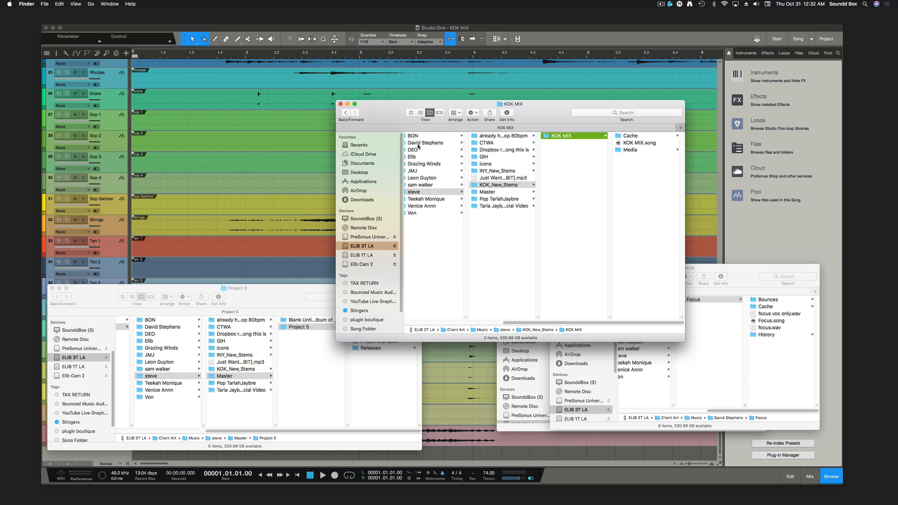
{"action": "left_click_drag", "start_coordinate": [365, 126], "coordinate": [377, 91]}
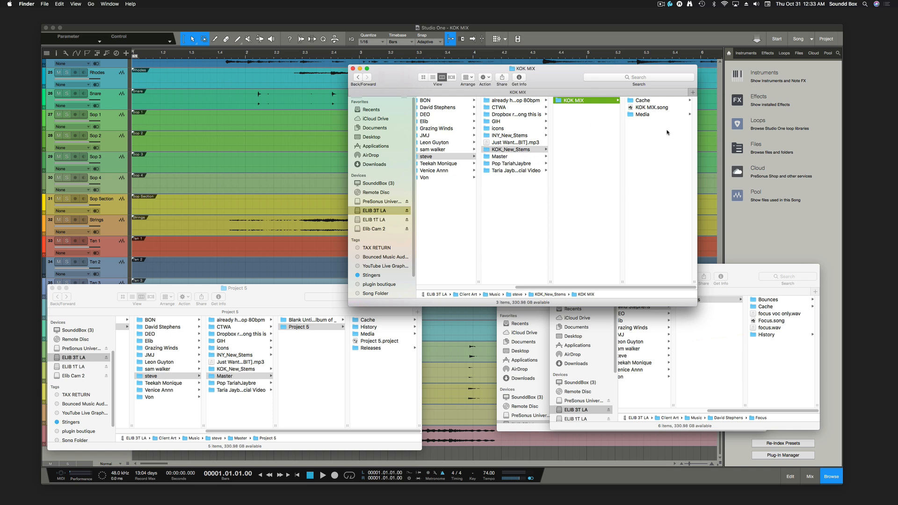
{"action": "left_click", "coordinate": [597, 244]}
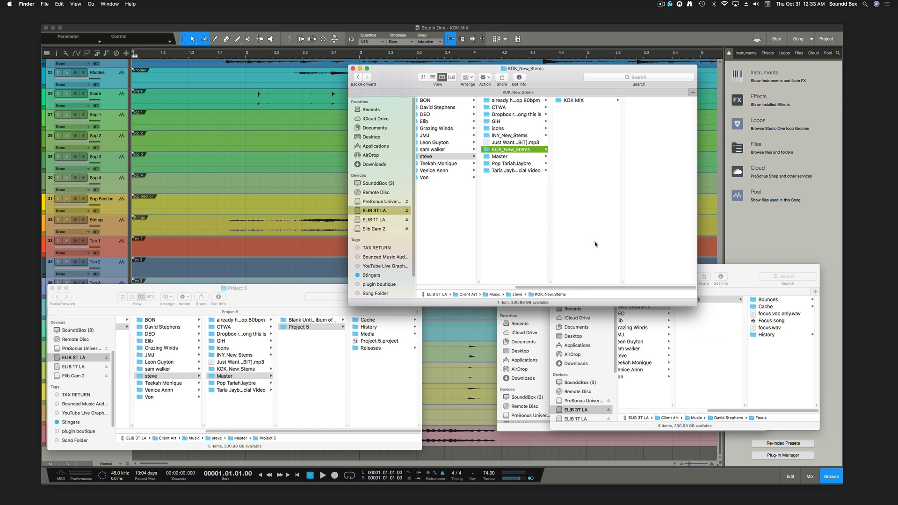
Switch to Studio One and look over the full list of imported tracks
{"action": "left_click", "coordinate": [300, 163]}
{"action": "left_click", "coordinate": [323, 203]}
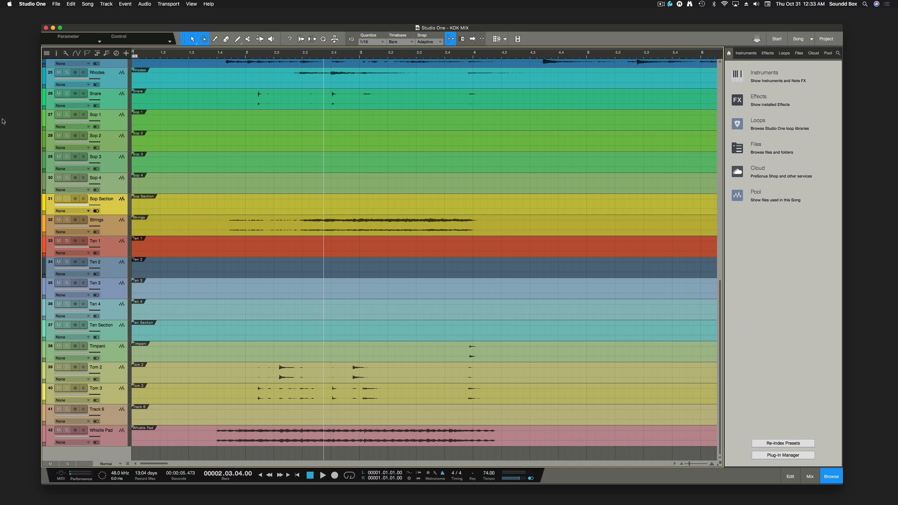
{"action": "scroll", "coordinate": [302, 147], "scroll_direction": "up", "scroll_amount": 15}
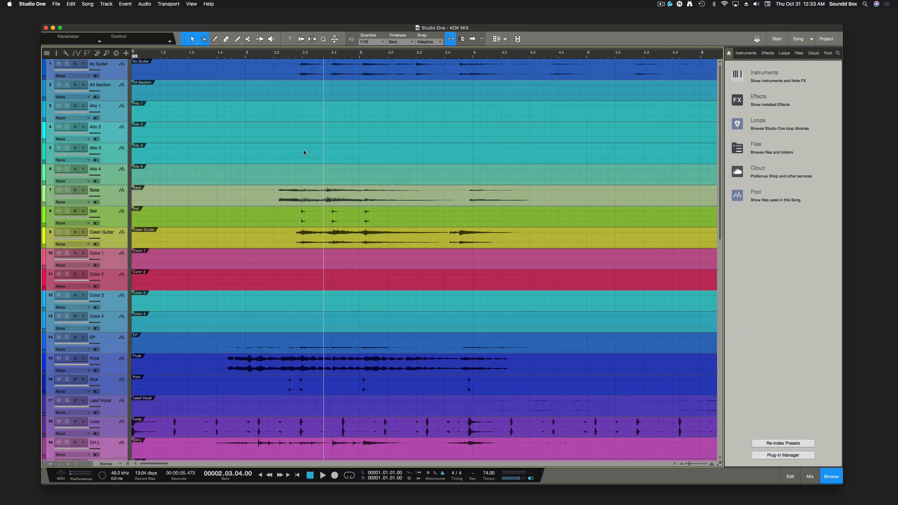
{"action": "scroll", "coordinate": [304, 153], "scroll_direction": "down", "scroll_amount": 15}
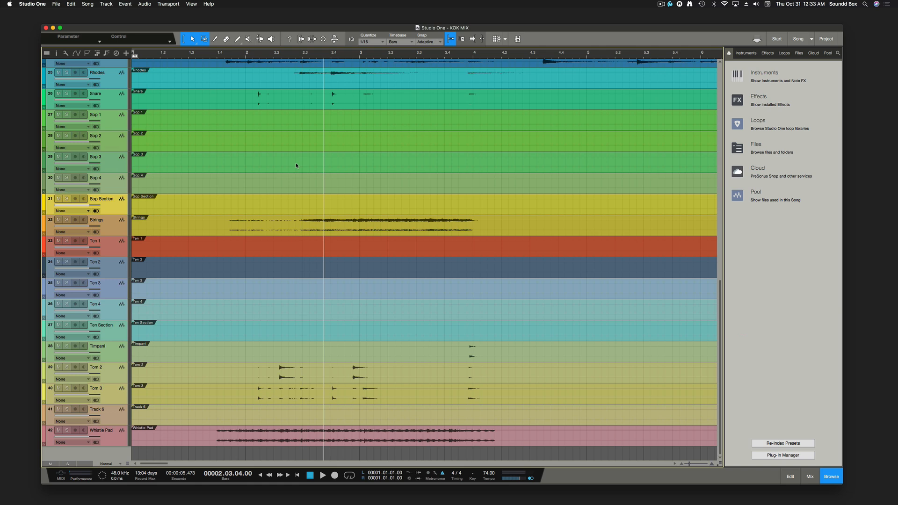
{"action": "scroll", "coordinate": [295, 166], "scroll_direction": "up", "scroll_amount": 15}
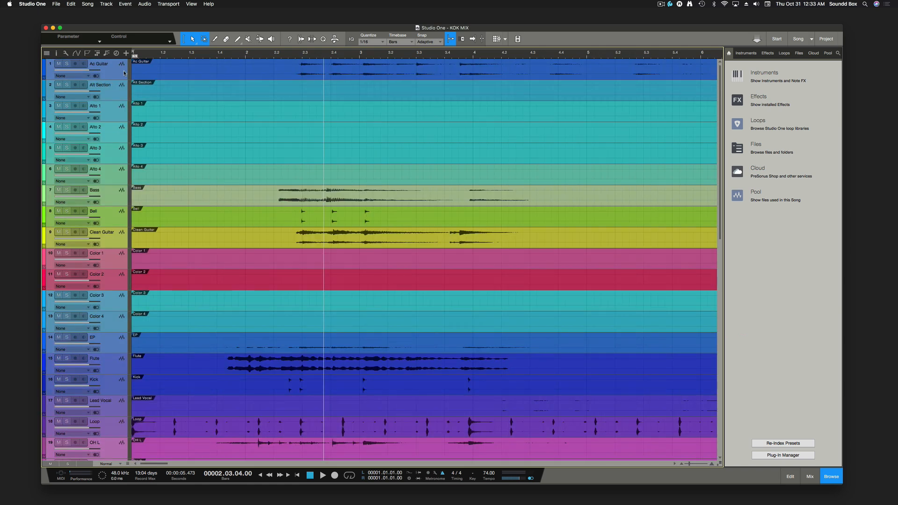
Pack tracks Alto 1 to Alto 4, Sop 1 to Sop Section and Ten 1 to Ten Section into one folder track
{"action": "left_click", "coordinate": [109, 111]}
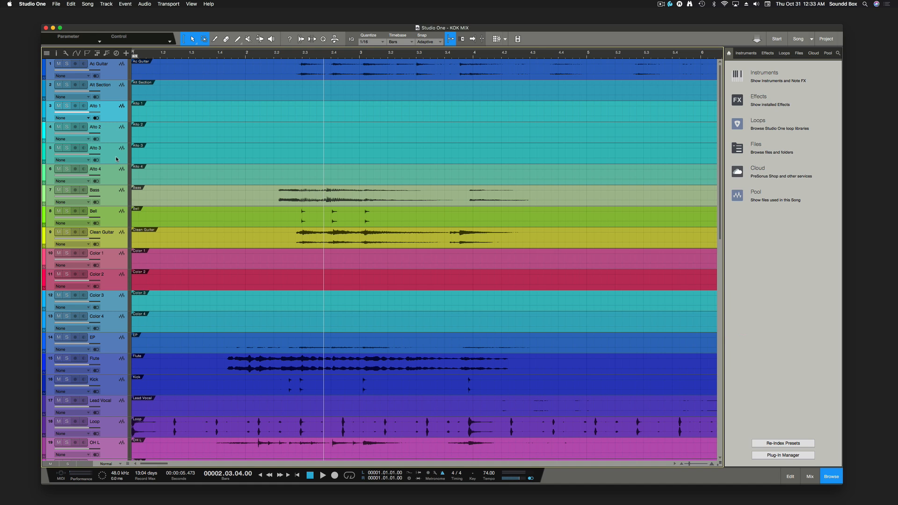
{"action": "left_click", "coordinate": [112, 176], "text": "shift"}
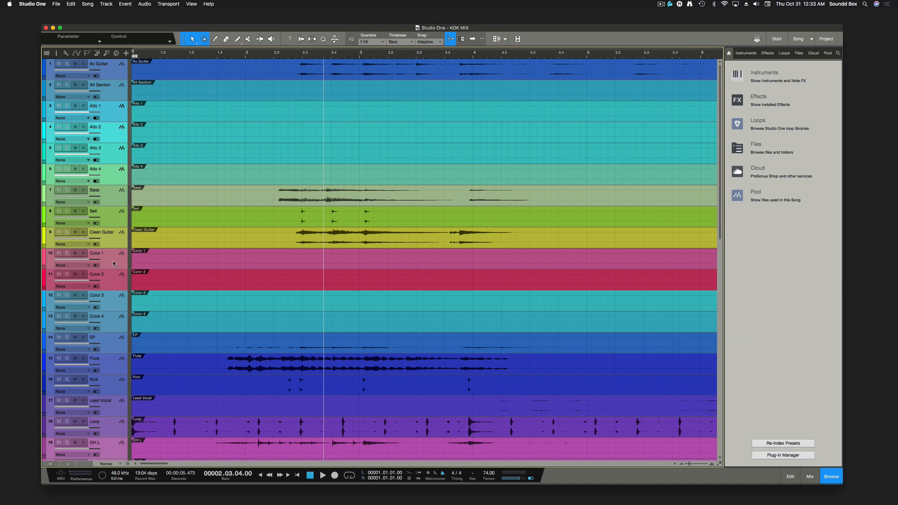
{"action": "scroll", "coordinate": [111, 343], "scroll_direction": "down", "scroll_amount": 2}
{"action": "scroll", "coordinate": [111, 343], "scroll_direction": "down", "scroll_amount": 10}
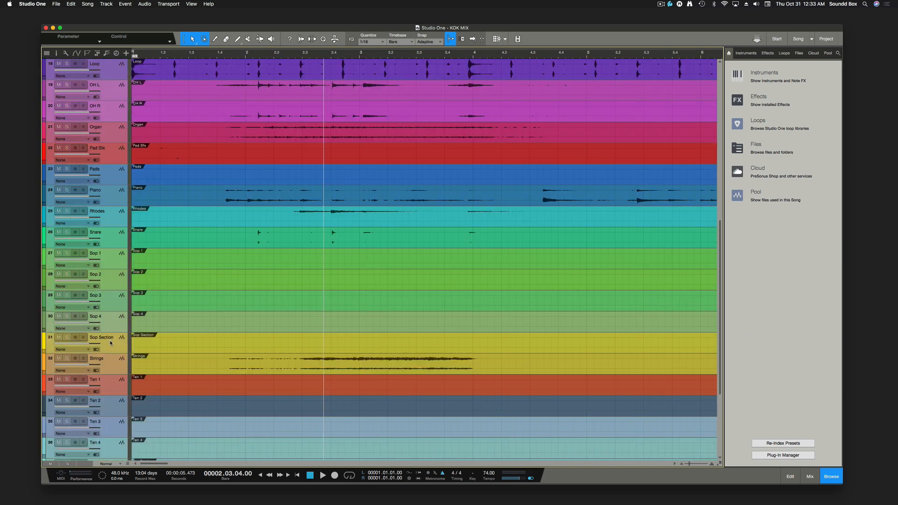
{"action": "scroll", "coordinate": [113, 211], "scroll_direction": "down", "scroll_amount": 3}
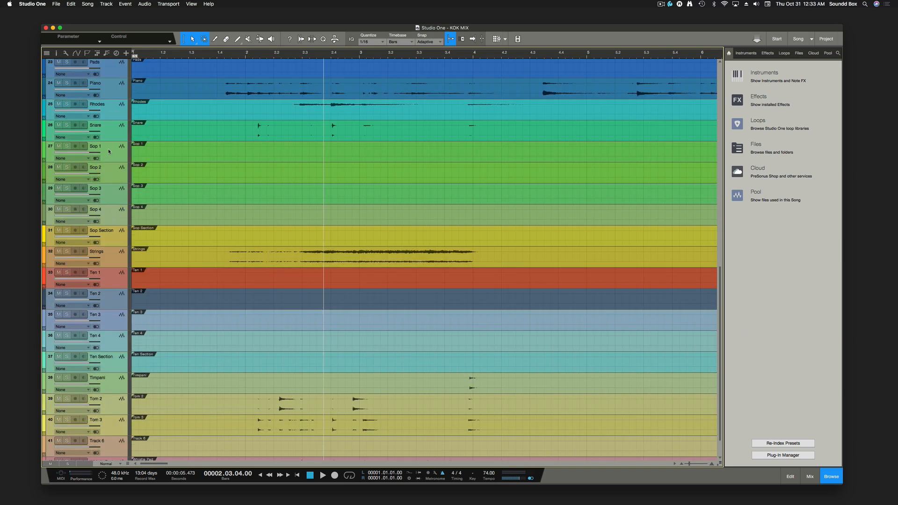
{"action": "left_click", "coordinate": [109, 151]}
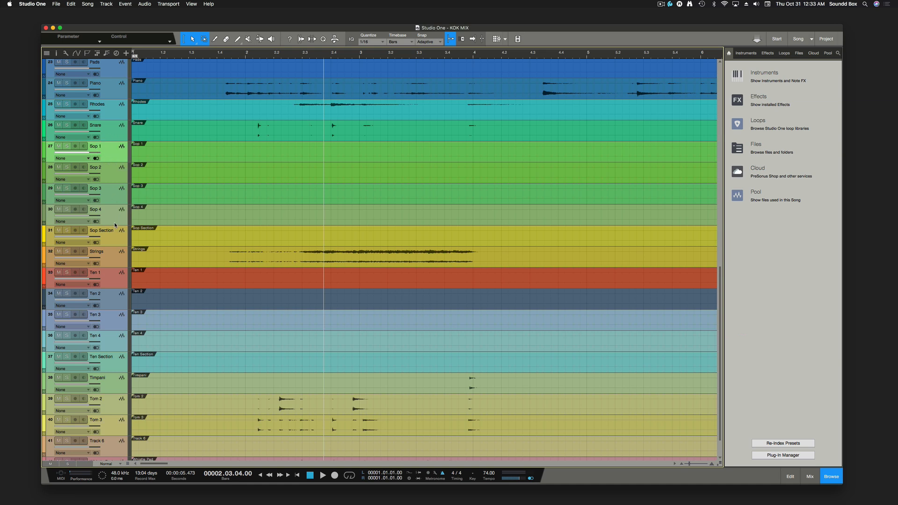
{"action": "left_click", "coordinate": [115, 242], "text": "shift"}
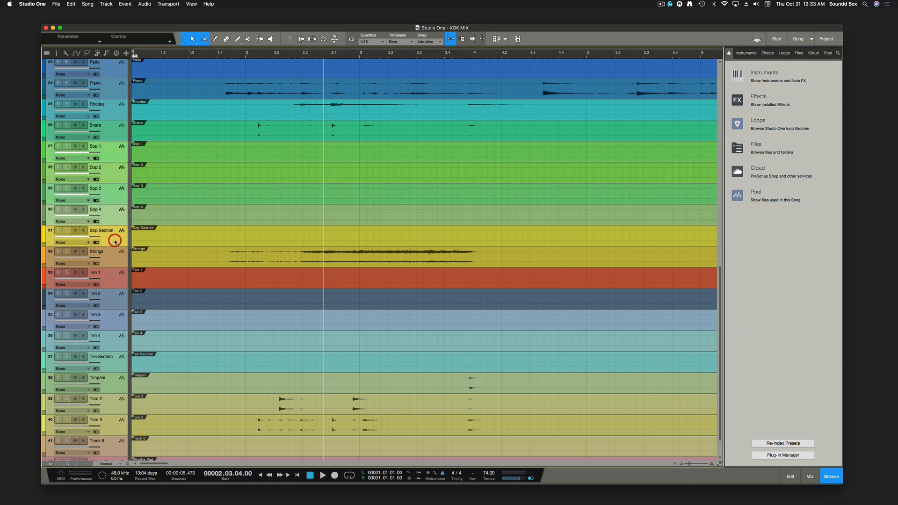
{"action": "scroll", "coordinate": [115, 242], "scroll_direction": "down", "scroll_amount": 1}
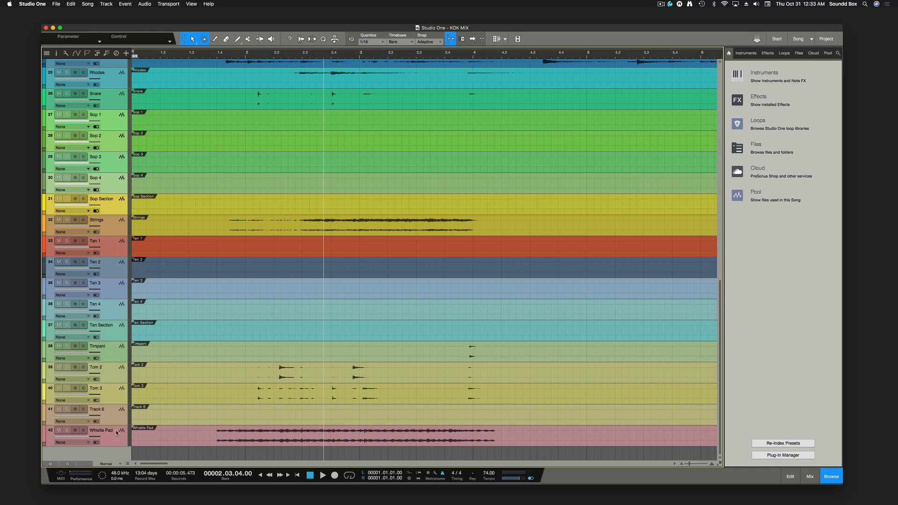
{"action": "left_click", "coordinate": [115, 251]}
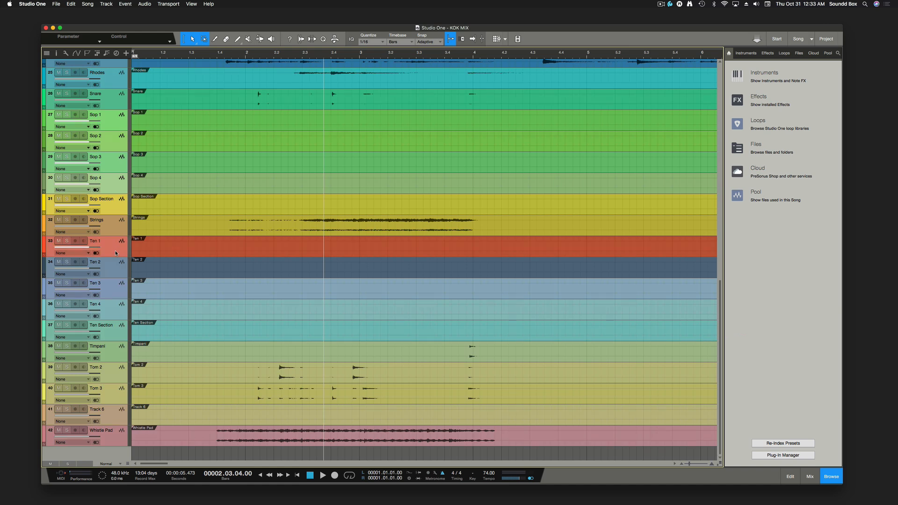
{"action": "left_click", "coordinate": [112, 330], "text": "shift"}
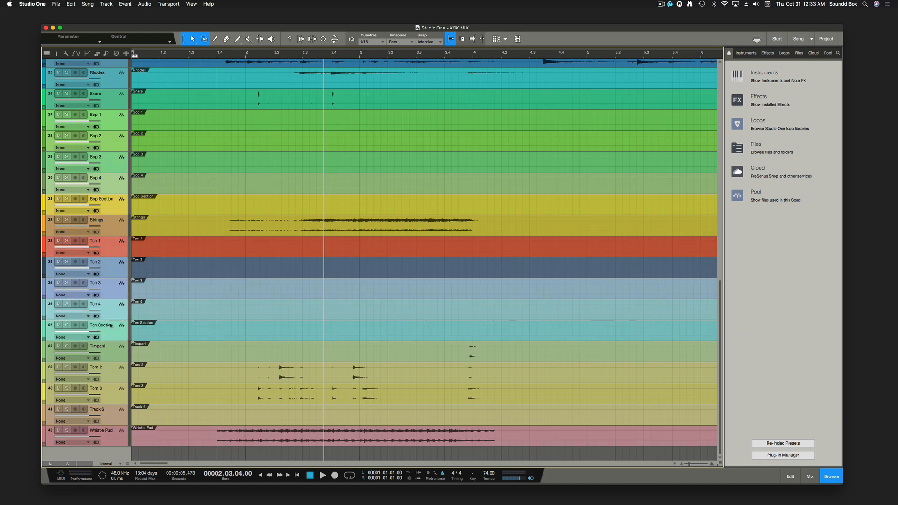
{"action": "right_click", "coordinate": [107, 308]}
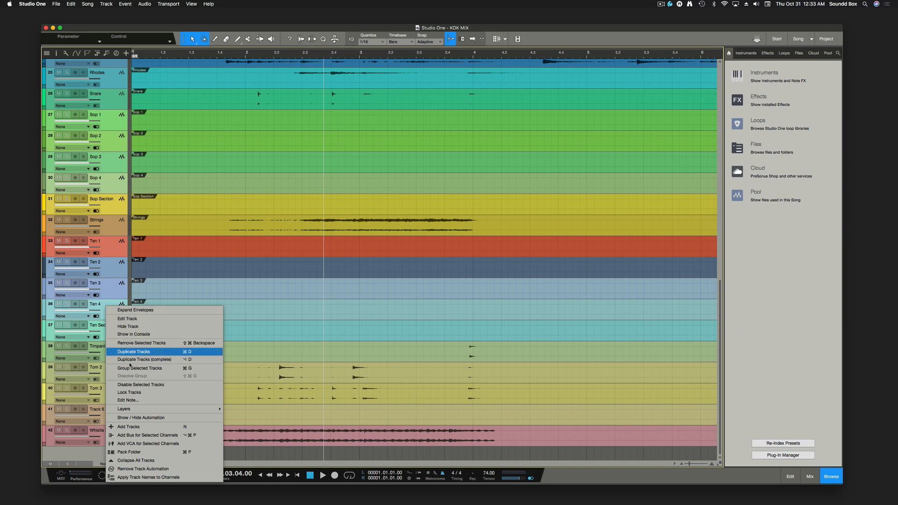
{"action": "left_click", "coordinate": [186, 452]}
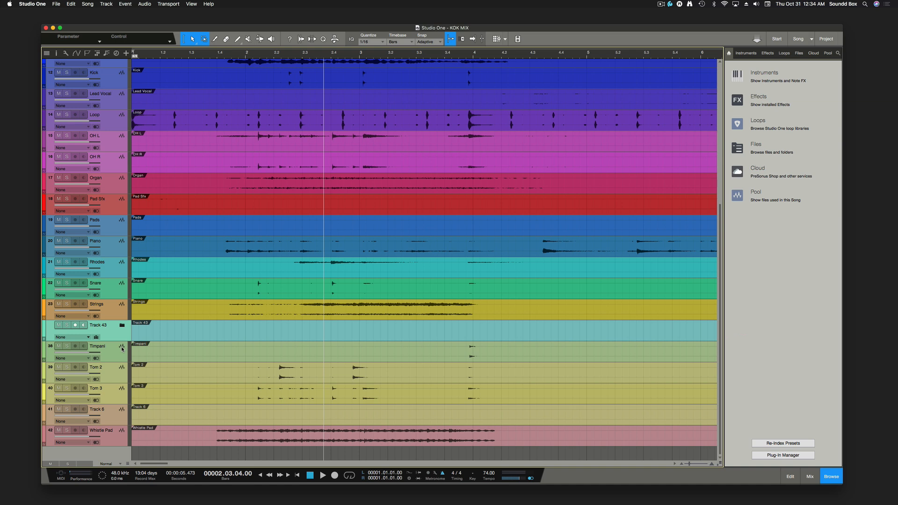
Show the mixer console, look through its channels and reset the Snare channel's volume to 0 dB
{"action": "key", "text": "F3"}
{"action": "scroll", "coordinate": [504, 370], "scroll_direction": "up", "scroll_amount": 3}
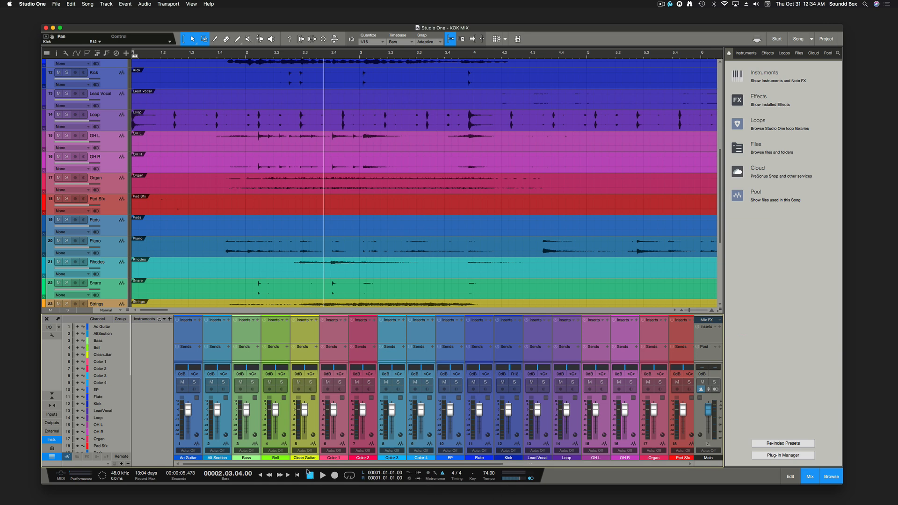
{"action": "scroll", "coordinate": [381, 453], "scroll_direction": "right", "scroll_amount": 10}
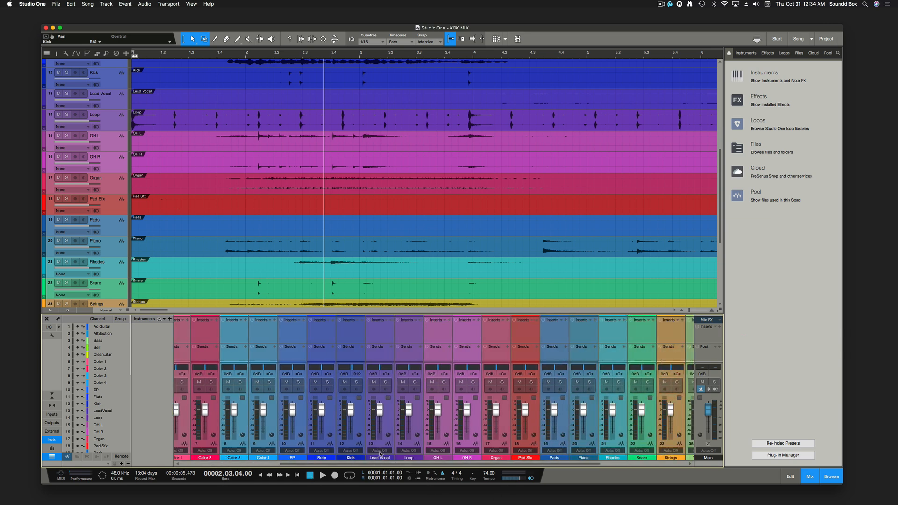
{"action": "scroll", "coordinate": [380, 453], "scroll_direction": "left", "scroll_amount": 10}
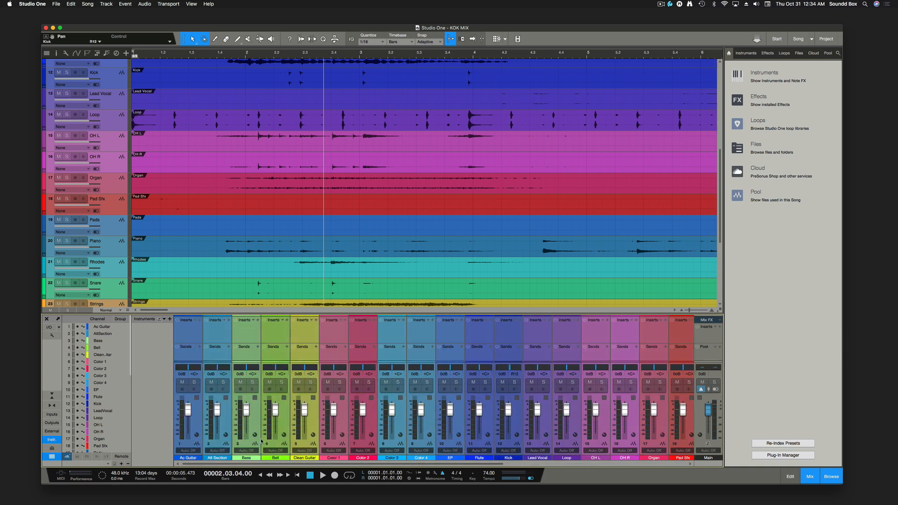
{"action": "scroll", "coordinate": [625, 454], "scroll_direction": "right", "scroll_amount": 10}
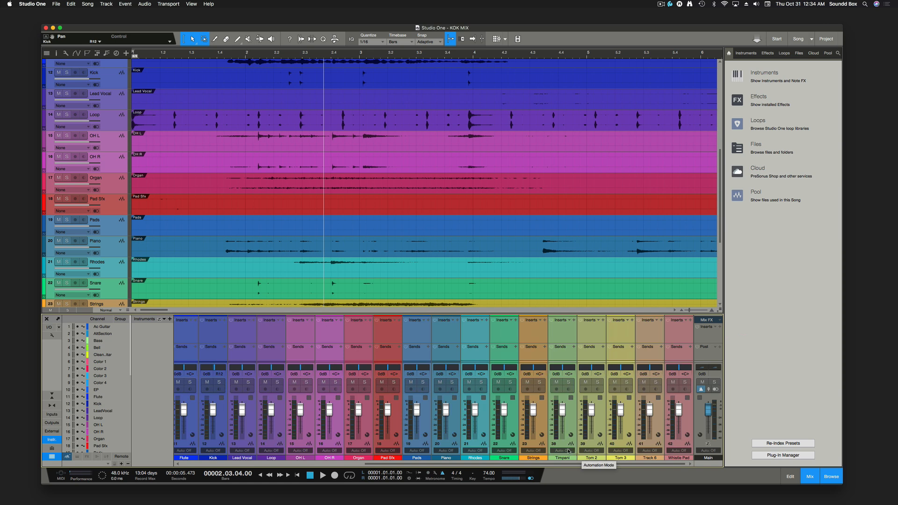
{"action": "scroll", "coordinate": [566, 447], "scroll_direction": "left", "scroll_amount": 1}
{"action": "scroll", "coordinate": [538, 429], "scroll_direction": "up", "scroll_amount": 5}
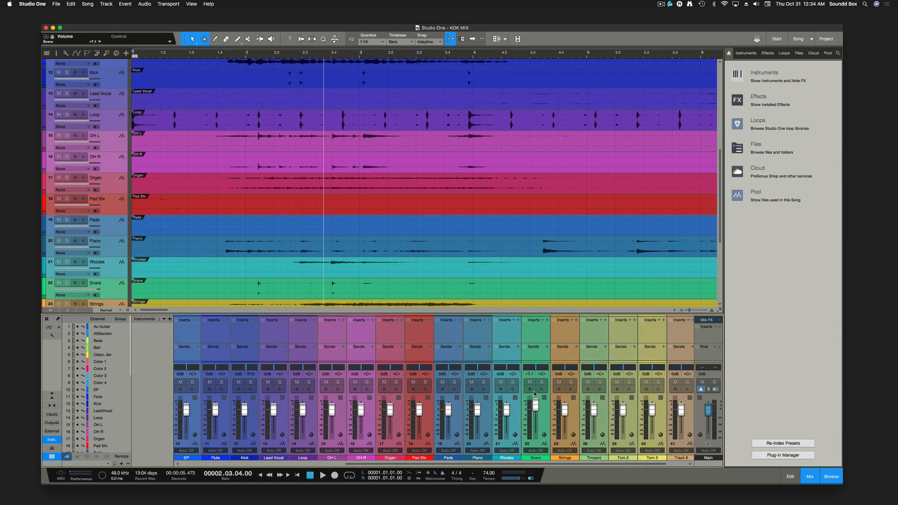
{"action": "left_click", "coordinate": [537, 411], "text": "super"}
Rename the new folder track below Strings as BGV
{"action": "scroll", "coordinate": [91, 236], "scroll_direction": "down", "scroll_amount": 5}
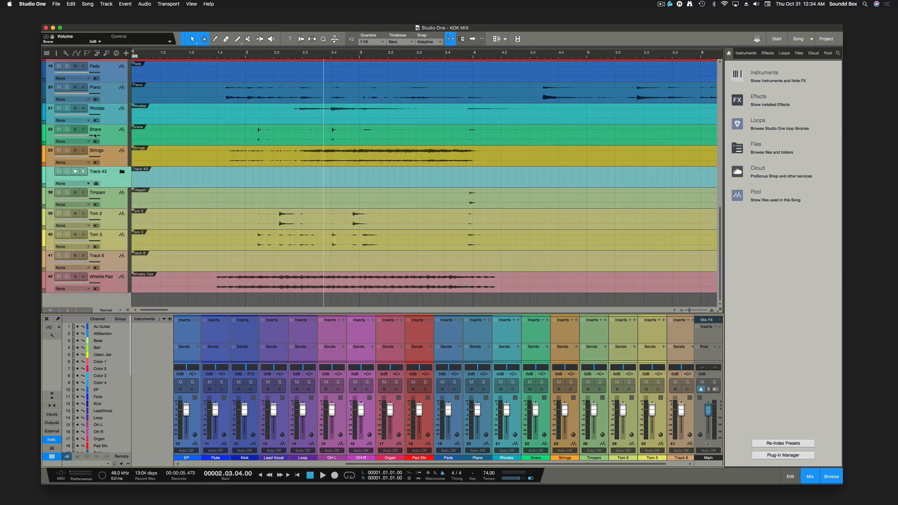
{"action": "double_click", "coordinate": [98, 172]}
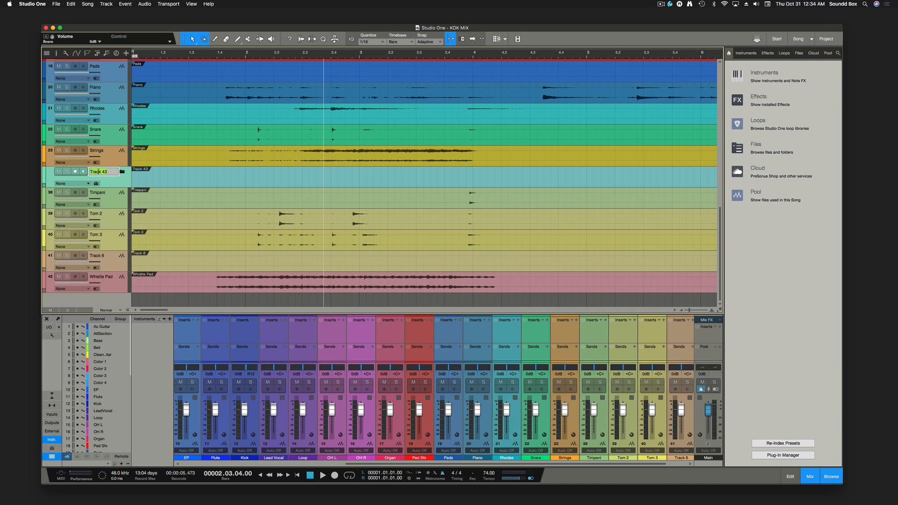
{"action": "type", "text": "BGV"}
{"action": "key", "text": "Return"}
Enlarge the mixer console and add a bus channel for the BGV folder track
{"action": "left_click_drag", "start_coordinate": [314, 313], "coordinate": [314, 295]}
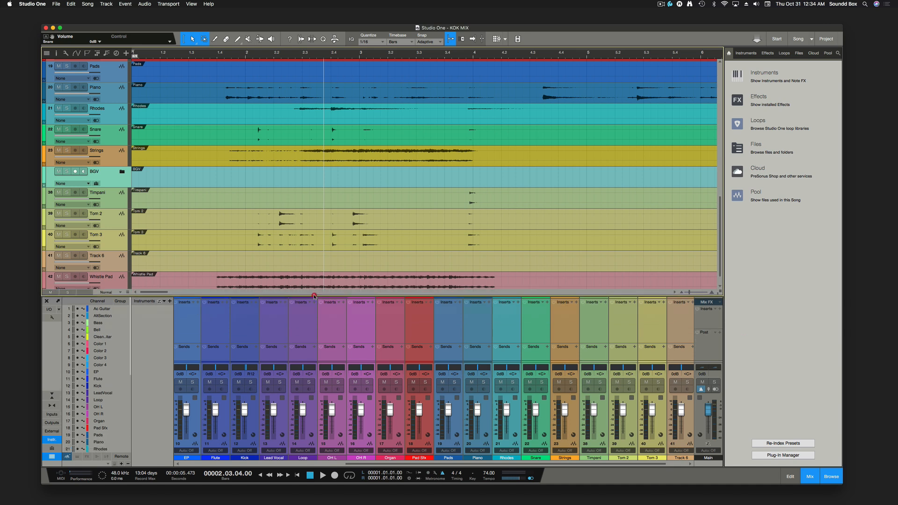
{"action": "left_click", "coordinate": [88, 184]}
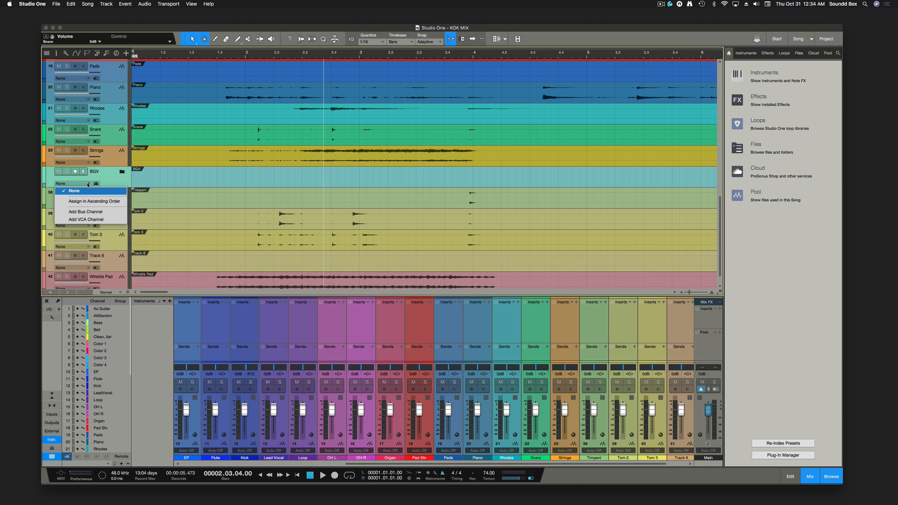
{"action": "left_click", "coordinate": [94, 212]}
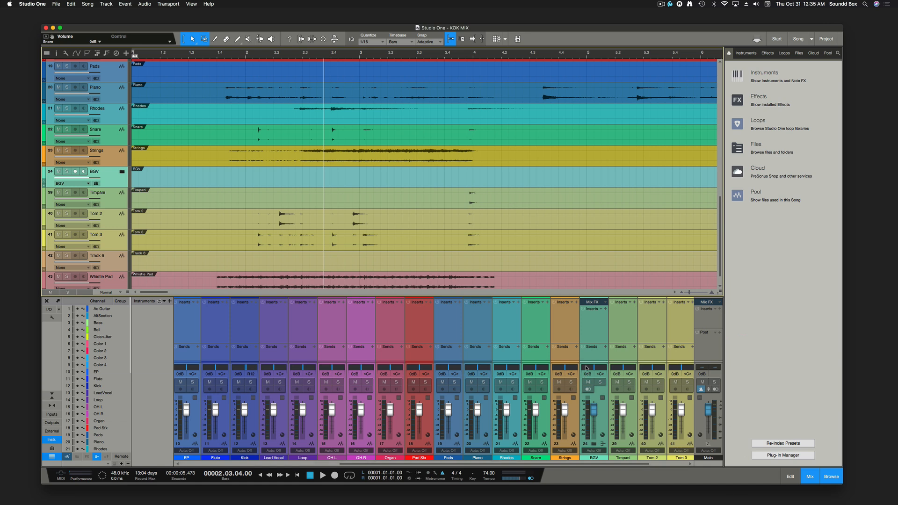
{"action": "left_click", "coordinate": [603, 317]}
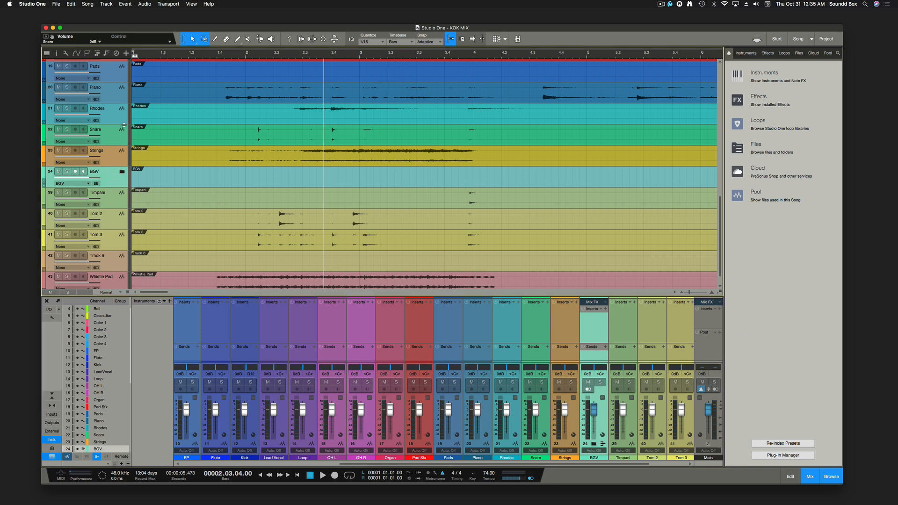
{"action": "scroll", "coordinate": [124, 125], "scroll_direction": "up", "scroll_amount": 15}
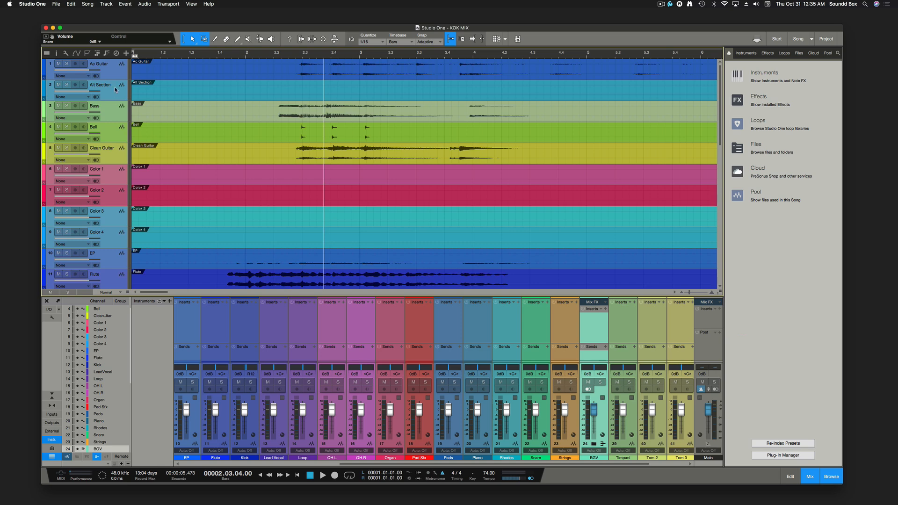
Pack the Kick, OH L, OH R, Snare, Tom 2 and Tom 3 tracks into one folder track
{"action": "scroll", "coordinate": [112, 128], "scroll_direction": "down", "scroll_amount": 3}
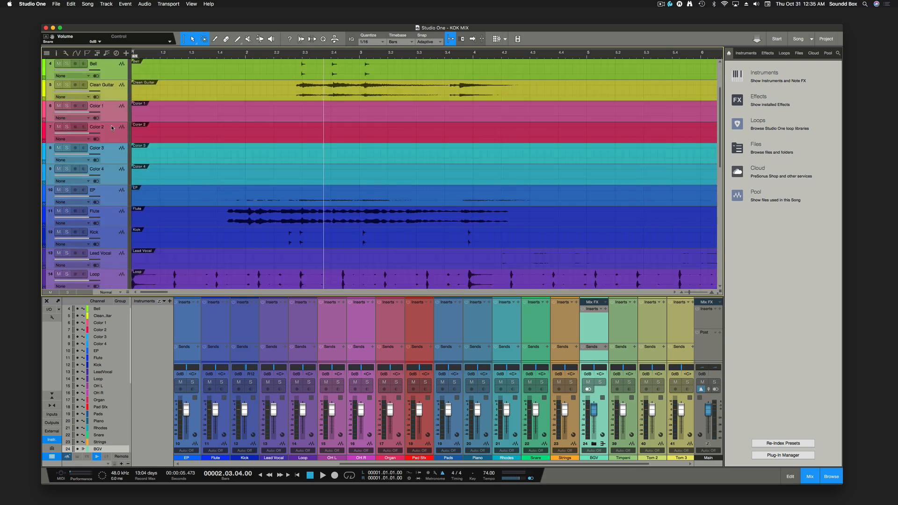
{"action": "scroll", "coordinate": [113, 127], "scroll_direction": "down", "scroll_amount": 3}
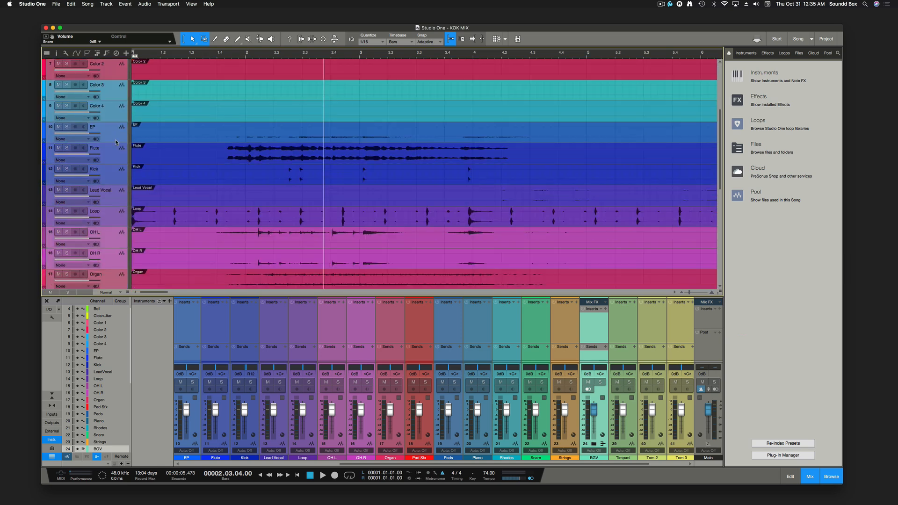
{"action": "left_click", "coordinate": [117, 173]}
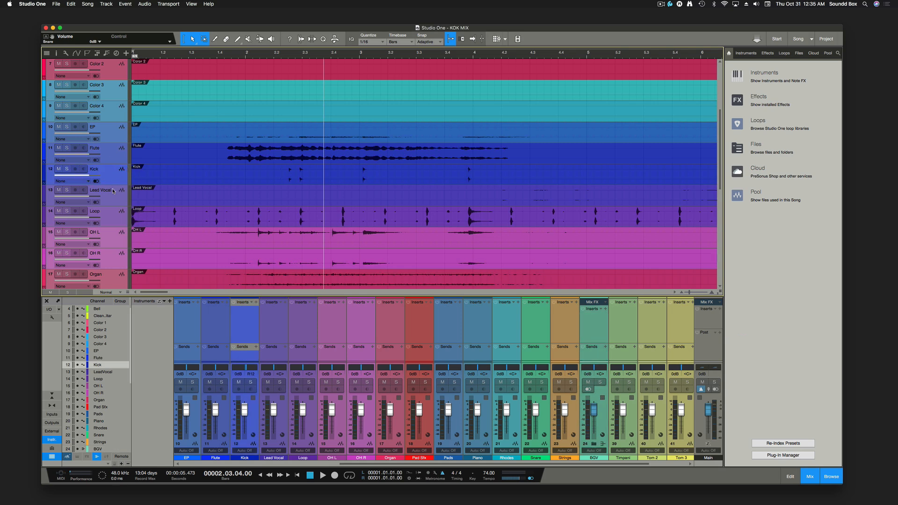
{"action": "scroll", "coordinate": [108, 213], "scroll_direction": "down", "scroll_amount": 2}
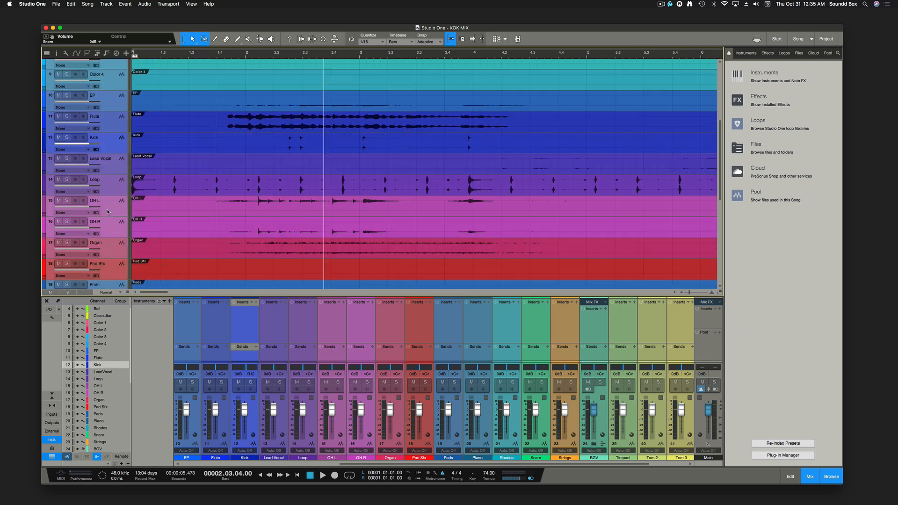
{"action": "left_click", "coordinate": [108, 212], "text": "shift"}
{"action": "left_click", "coordinate": [110, 231], "text": "shift"}
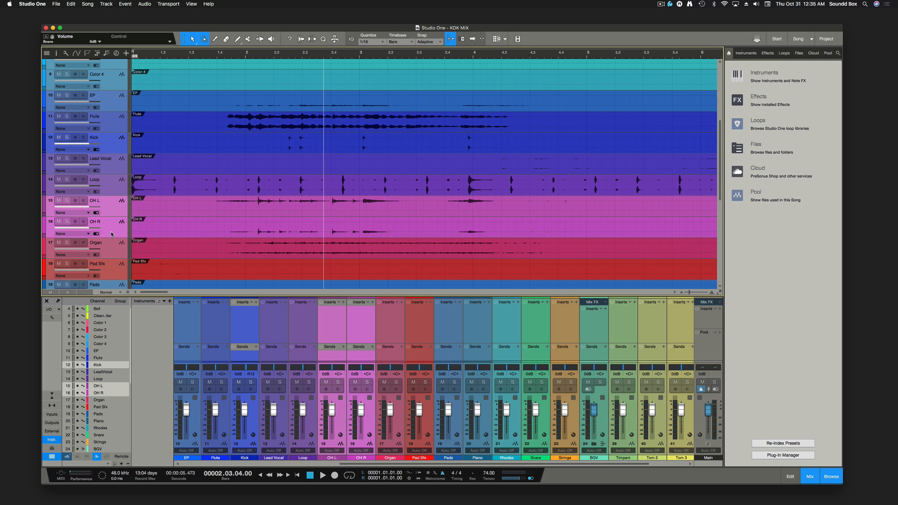
{"action": "scroll", "coordinate": [111, 232], "scroll_direction": "down", "scroll_amount": 6}
{"action": "scroll", "coordinate": [111, 231], "scroll_direction": "up", "scroll_amount": 2}
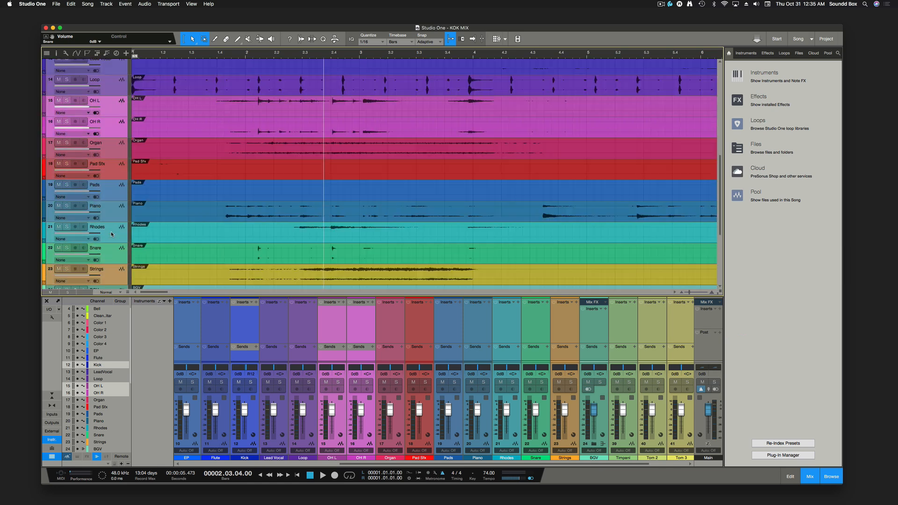
{"action": "scroll", "coordinate": [112, 233], "scroll_direction": "down", "scroll_amount": 3}
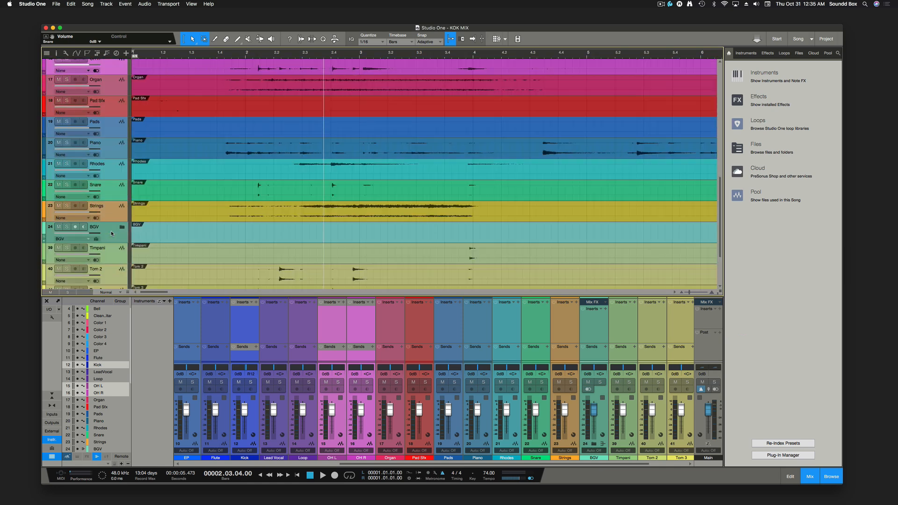
{"action": "scroll", "coordinate": [112, 234], "scroll_direction": "down", "scroll_amount": 4}
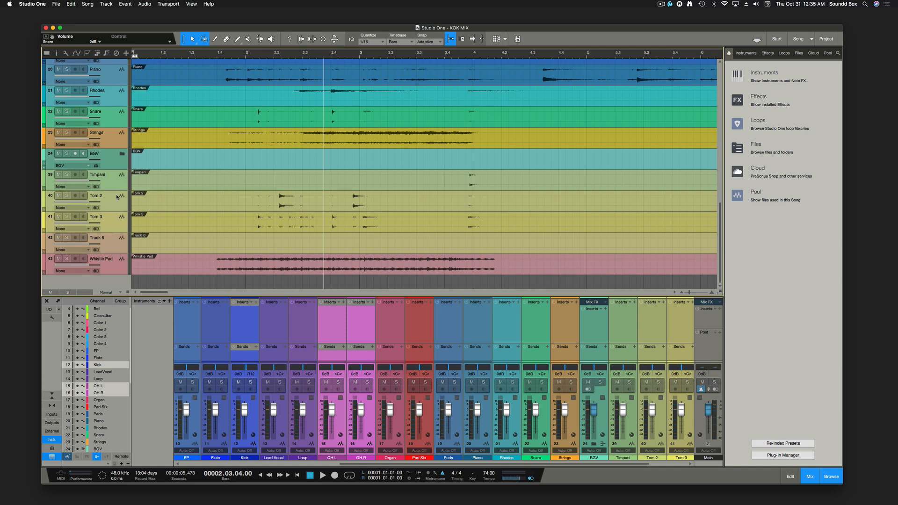
{"action": "left_click", "coordinate": [116, 201]}
{"action": "left_click", "coordinate": [107, 226], "text": "shift"}
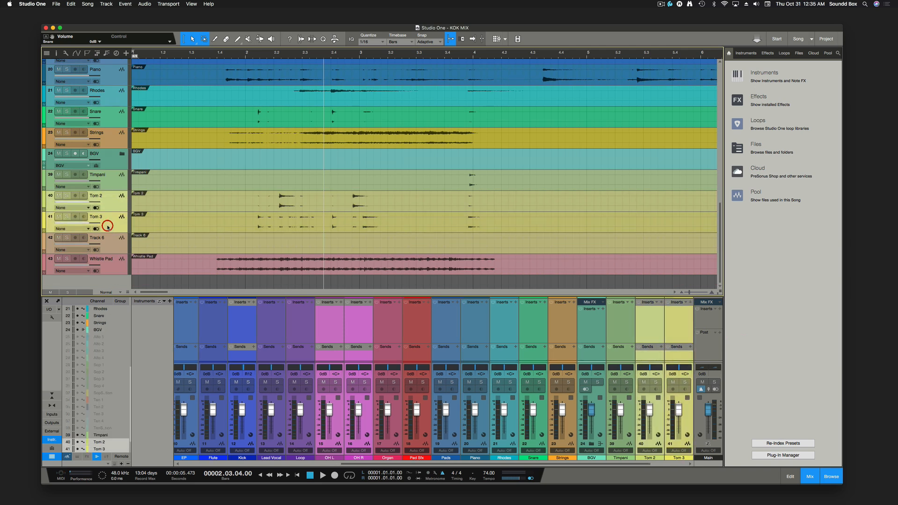
{"action": "left_click", "coordinate": [113, 122]}
{"action": "scroll", "coordinate": [113, 124], "scroll_direction": "up", "scroll_amount": 3}
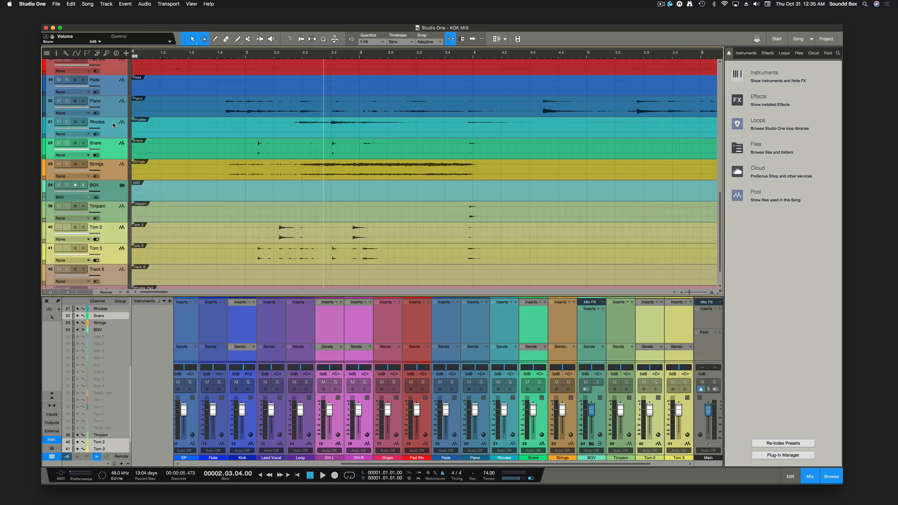
{"action": "scroll", "coordinate": [113, 126], "scroll_direction": "up", "scroll_amount": 5}
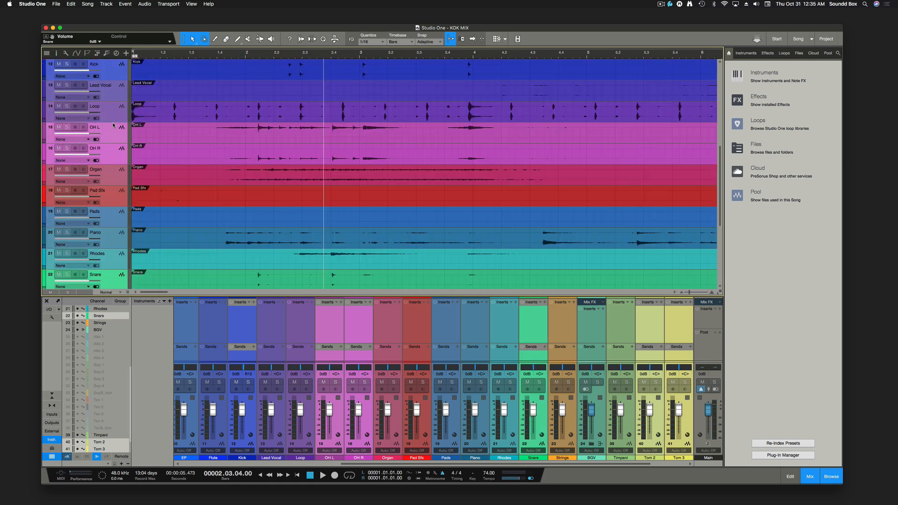
{"action": "scroll", "coordinate": [113, 125], "scroll_direction": "up", "scroll_amount": 11}
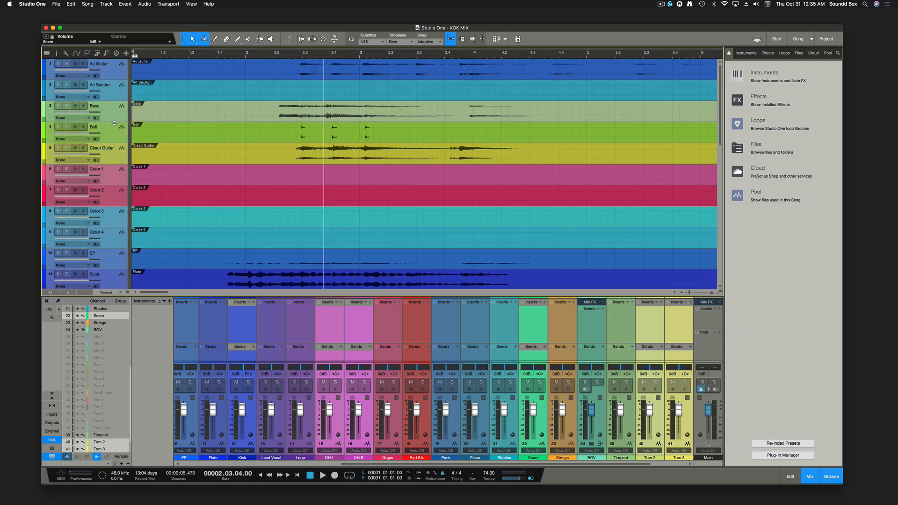
{"action": "scroll", "coordinate": [130, 202], "scroll_direction": "down", "scroll_amount": 5}
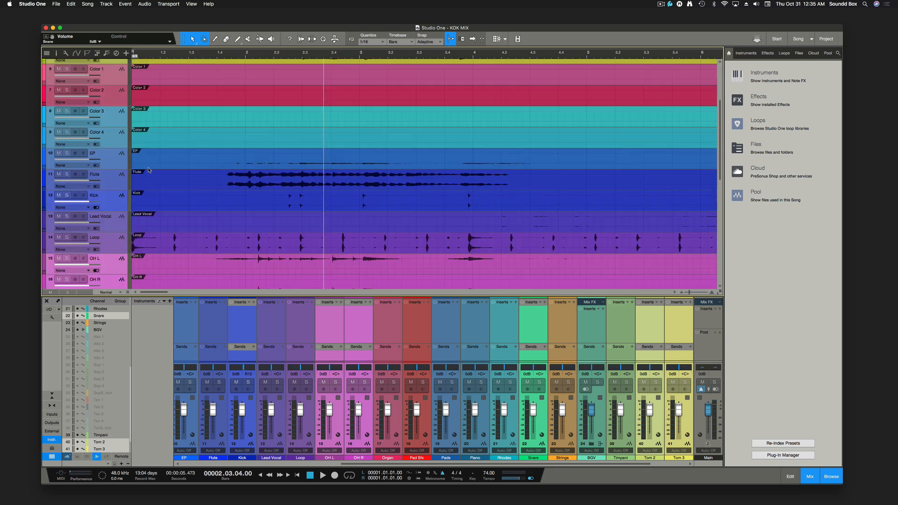
{"action": "key", "text": "super+shift+f"}
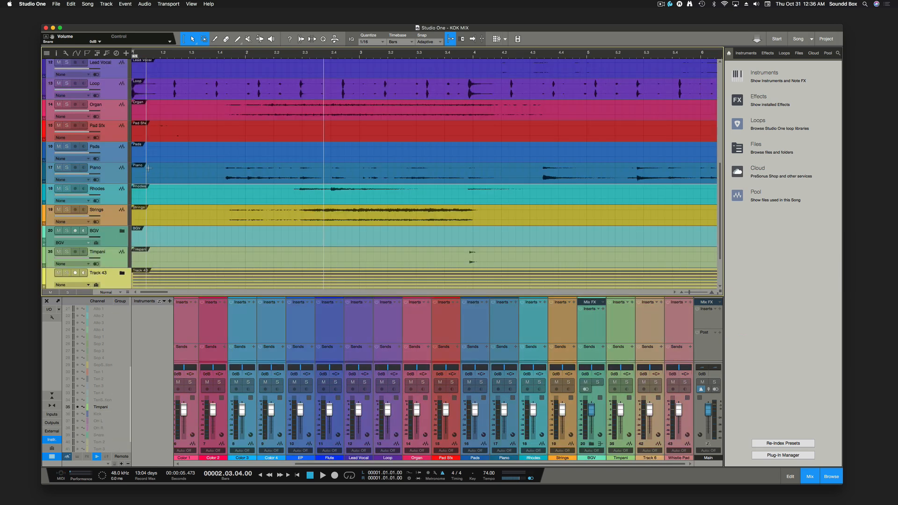
Rename the new folder track below Timpani as DRUMS and add a bus channel for it
{"action": "double_click", "coordinate": [95, 273]}
{"action": "type", "text": "DR"}
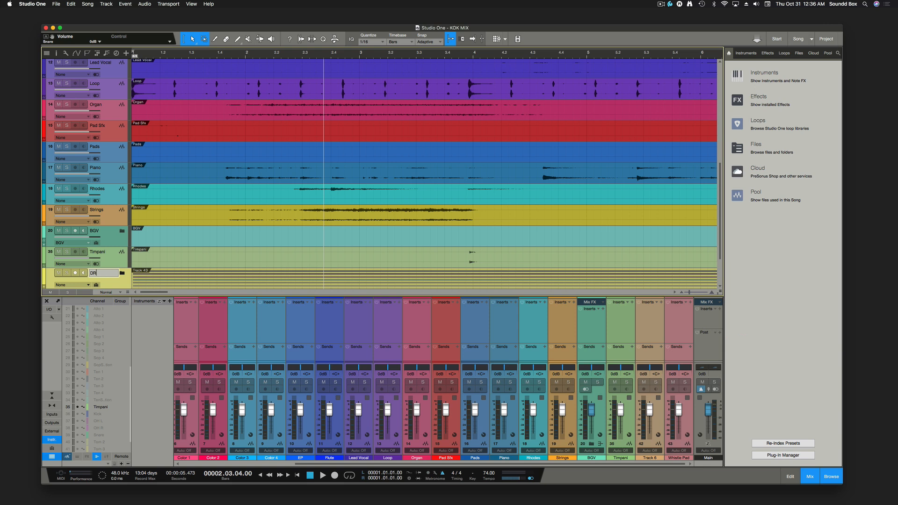
{"action": "type", "text": "UMS"}
{"action": "key", "text": "Return"}
{"action": "left_click", "coordinate": [86, 284]}
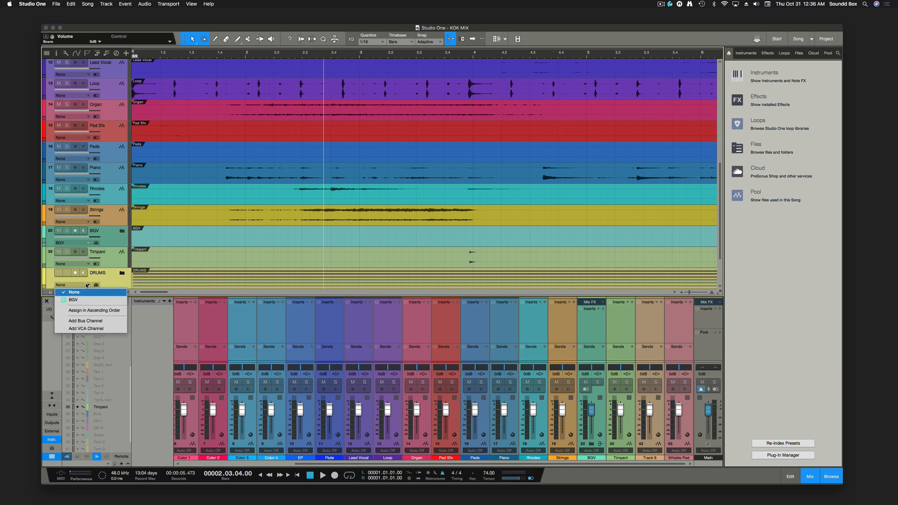
{"action": "left_click", "coordinate": [96, 323]}
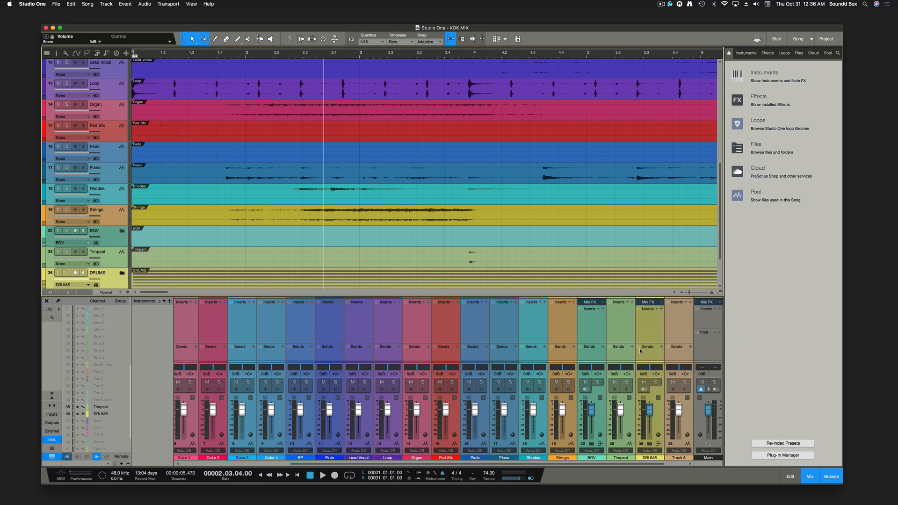
{"action": "left_click", "coordinate": [114, 181]}
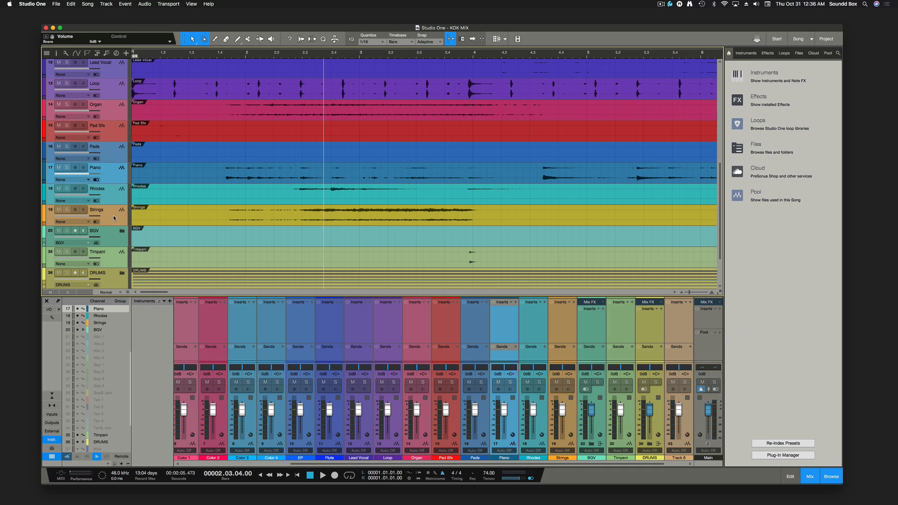
{"action": "scroll", "coordinate": [114, 219], "scroll_direction": "down", "scroll_amount": 2}
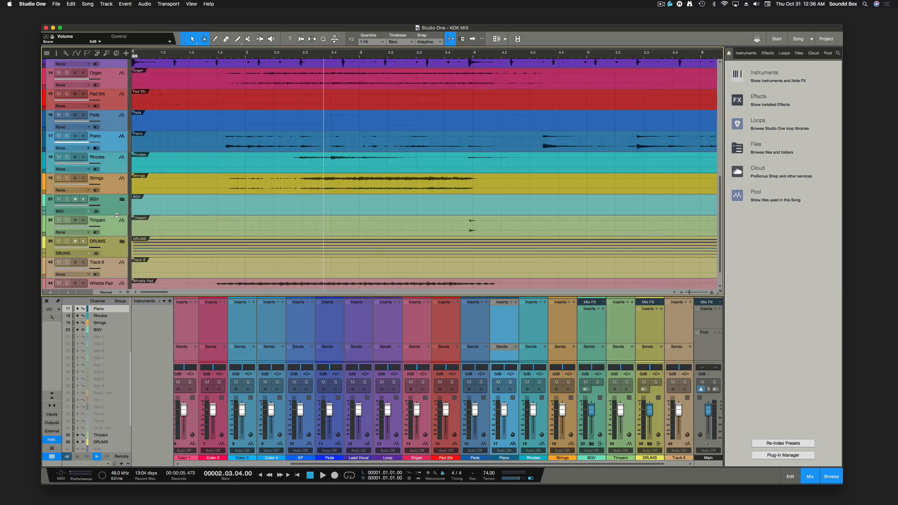
{"action": "left_click", "coordinate": [113, 169]}
{"action": "left_click", "coordinate": [112, 128]}
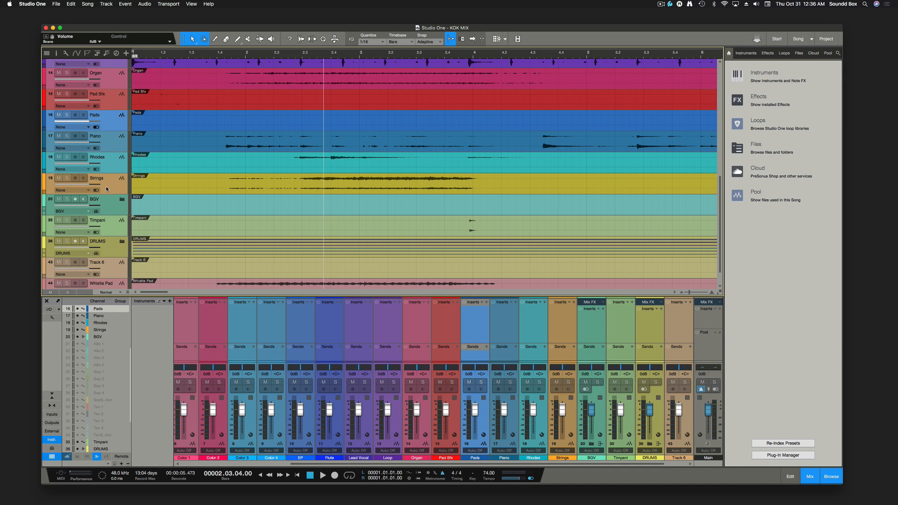
{"action": "scroll", "coordinate": [107, 189], "scroll_direction": "down", "scroll_amount": 1}
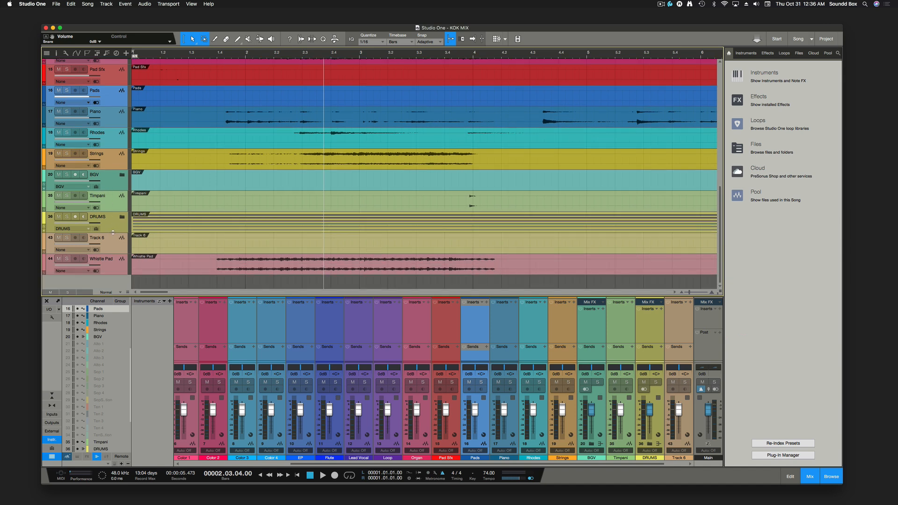
Audition the Whistle Pad track in solo from its first notes and move it between the Piano and Rhodes tracks
{"action": "left_click", "coordinate": [115, 268]}
{"action": "left_click", "coordinate": [67, 258]}
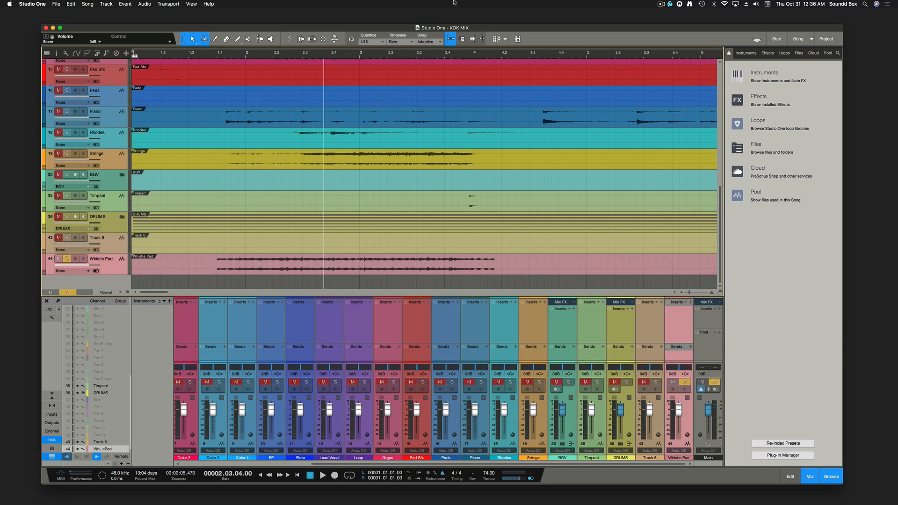
{"action": "left_click", "coordinate": [225, 57]}
{"action": "key", "text": "space"}
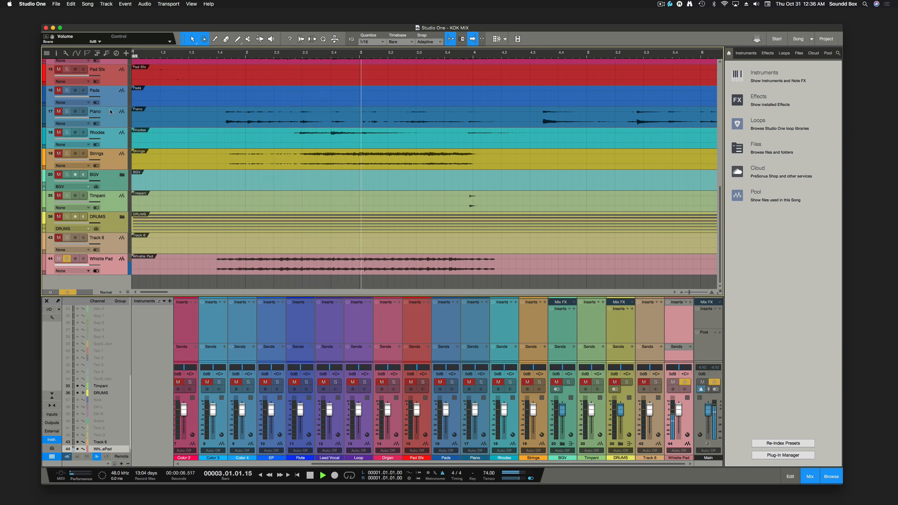
{"action": "key", "text": "space"}
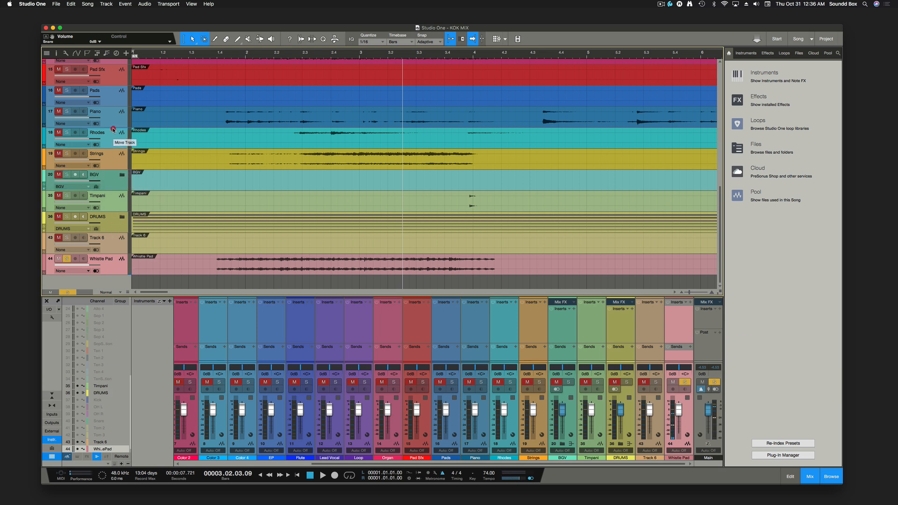
{"action": "left_click_drag", "start_coordinate": [112, 131], "coordinate": [112, 131]}
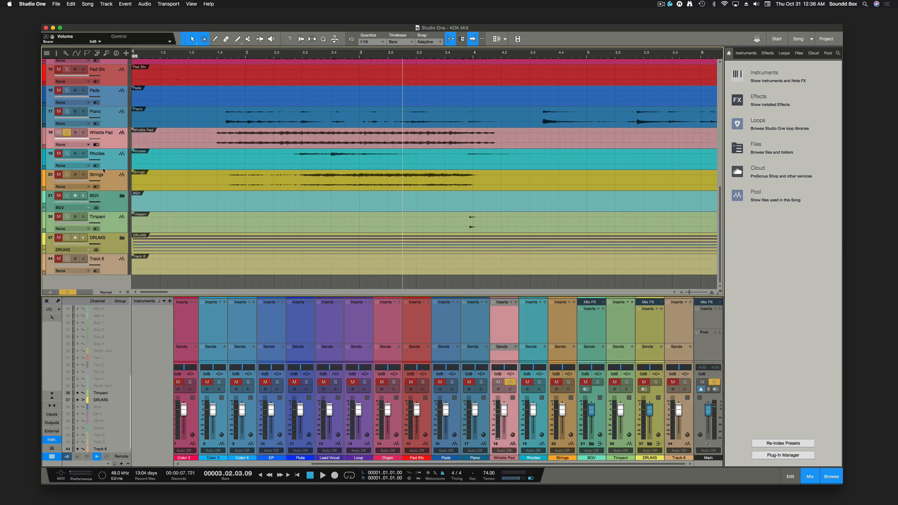
Solo Rhodes together with Whistle Pad, play a short passage of both, and clear both solos
{"action": "left_click", "coordinate": [67, 156]}
{"action": "left_click", "coordinate": [310, 59]}
{"action": "key", "text": "space"}
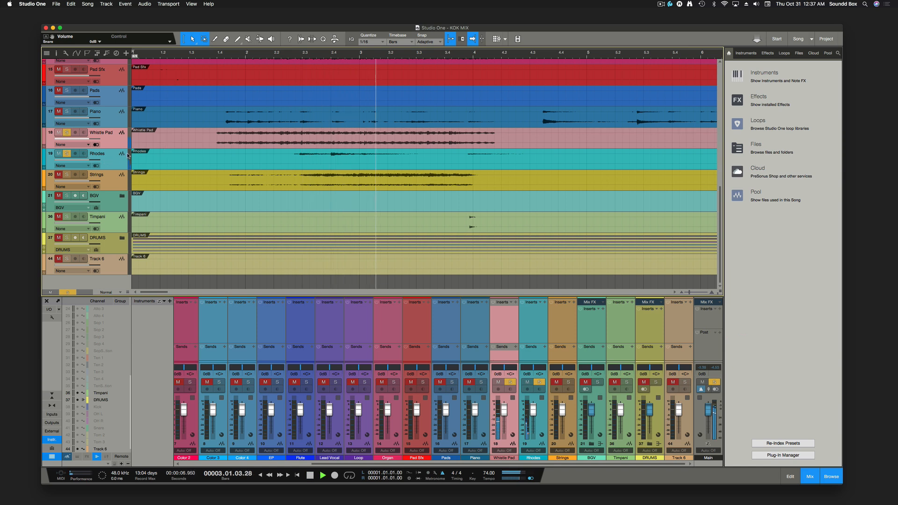
{"action": "key", "text": "space"}
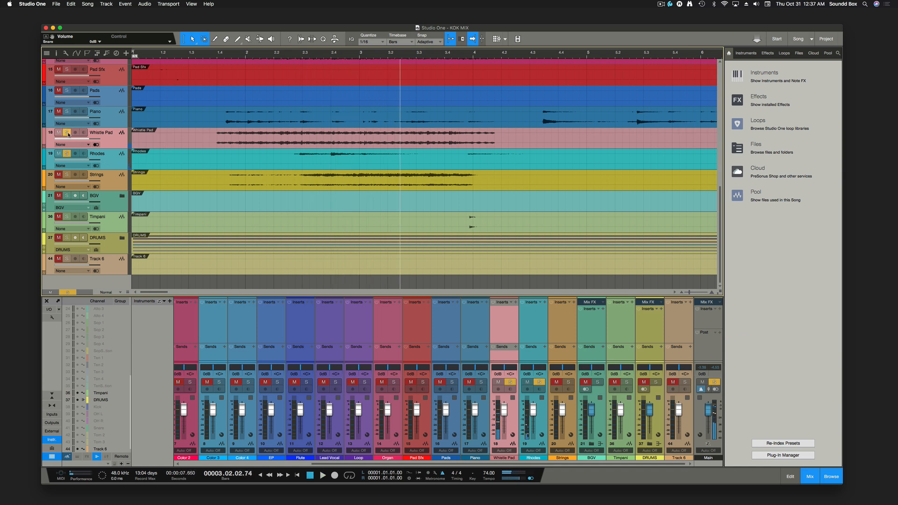
{"action": "left_click_drag", "start_coordinate": [68, 134], "coordinate": [67, 155]}
{"action": "left_click", "coordinate": [67, 155]}
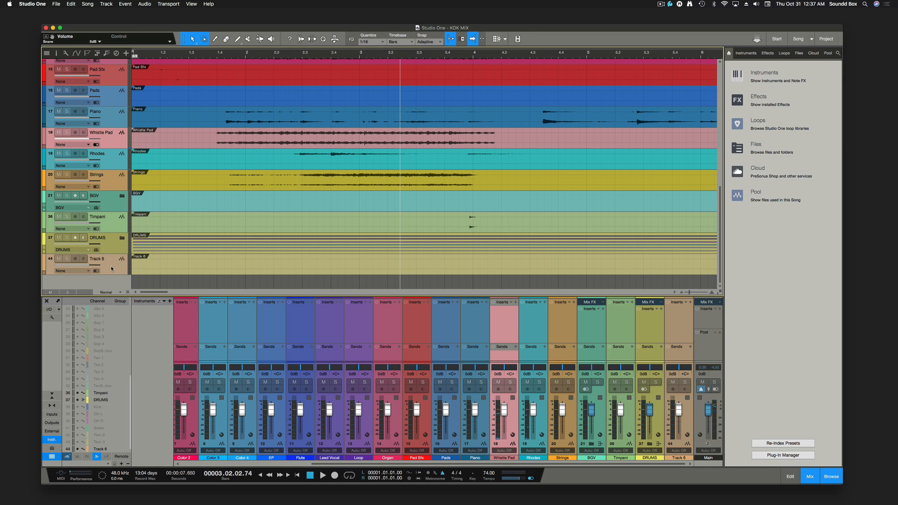
Examine Track 6 for audio content across the whole song, with enlarged waveforms and taller tracks
{"action": "key", "text": "w"}
{"action": "key", "text": "w"}
{"action": "key", "text": "w"}
{"action": "key", "text": "w"}
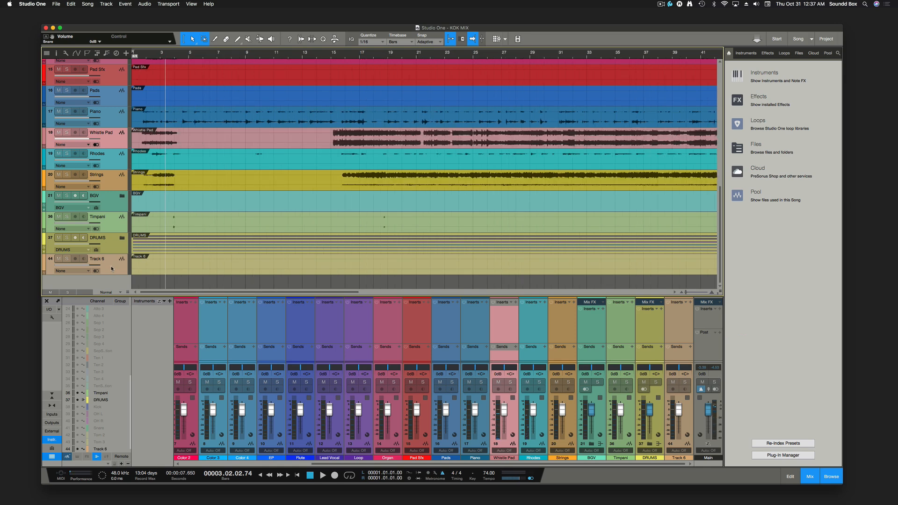
{"action": "key", "text": "w"}
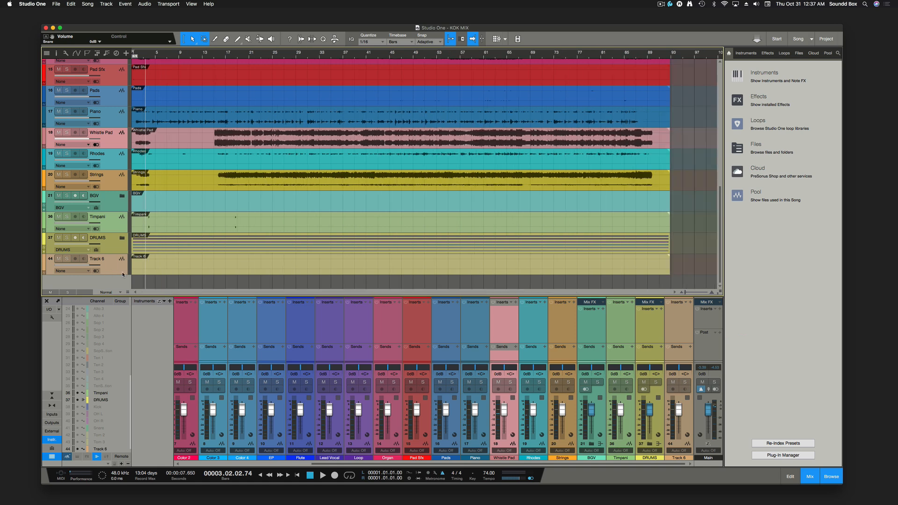
{"action": "left_click", "coordinate": [102, 266]}
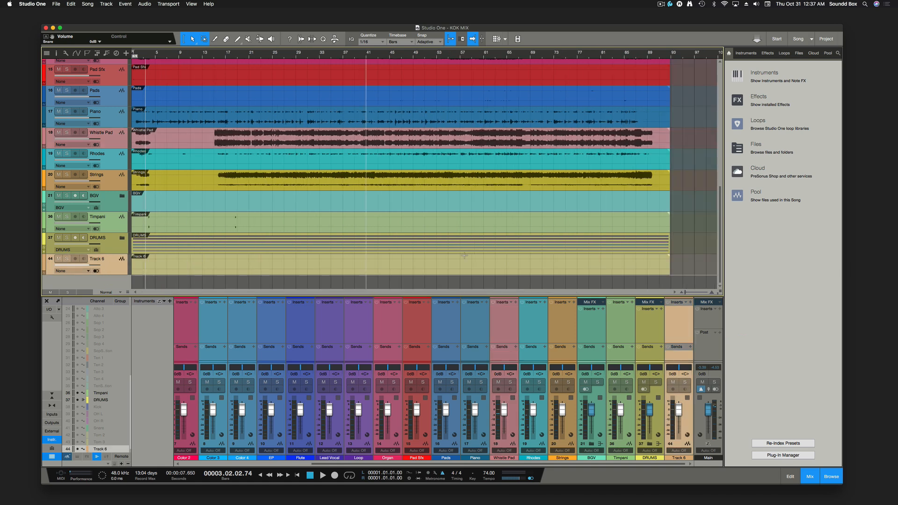
{"action": "left_click_drag", "start_coordinate": [720, 302], "coordinate": [718, 323]}
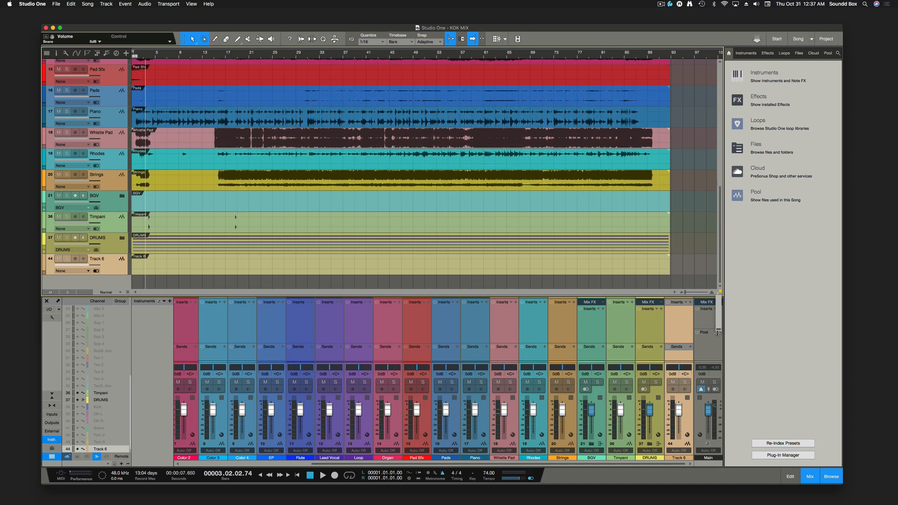
{"action": "left_click", "coordinate": [515, 270]}
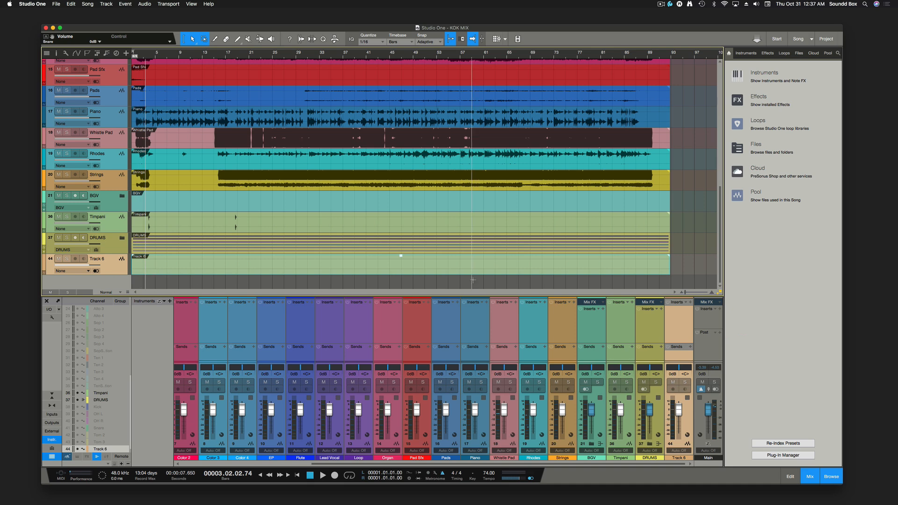
{"action": "scroll", "coordinate": [473, 279], "scroll_direction": "up", "scroll_amount": 10}
{"action": "scroll", "coordinate": [472, 279], "scroll_direction": "up", "scroll_amount": 10}
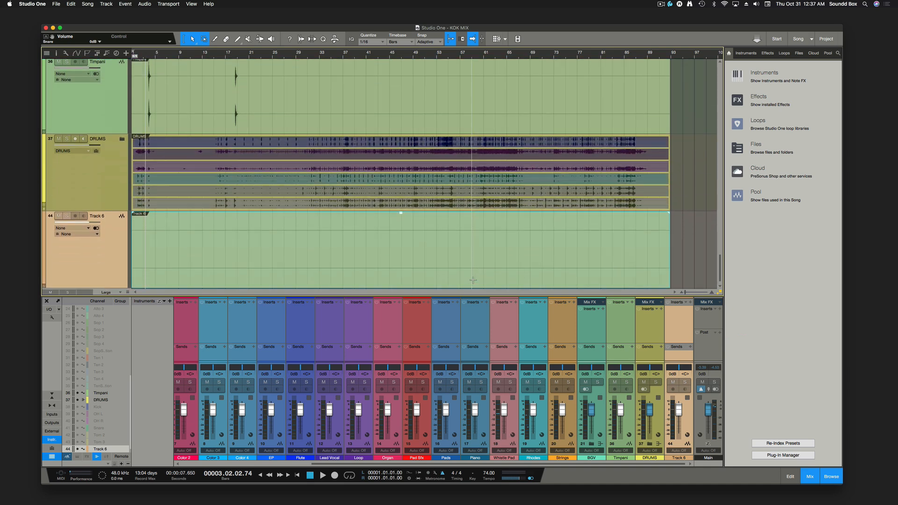
{"action": "scroll", "coordinate": [472, 280], "scroll_direction": "up", "scroll_amount": 8}
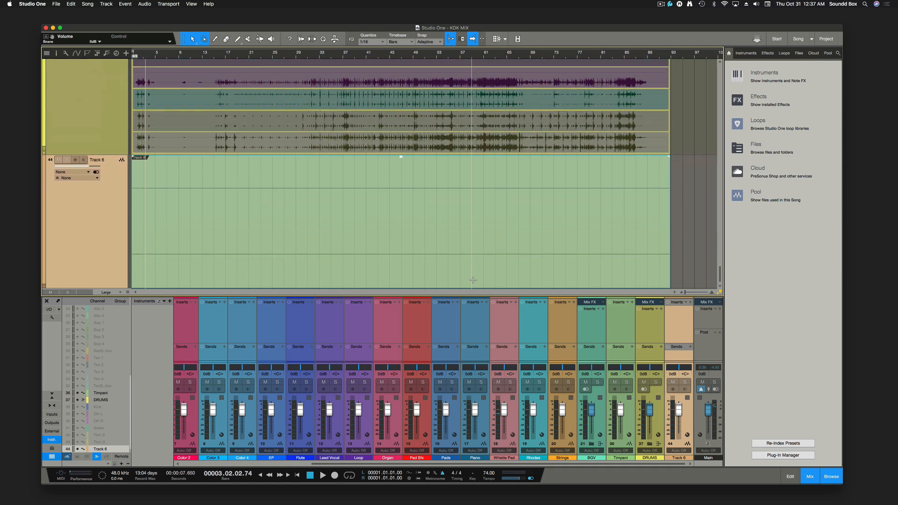
Delete the empty Track 6 below the DRUMS folder
{"action": "left_click", "coordinate": [116, 239]}
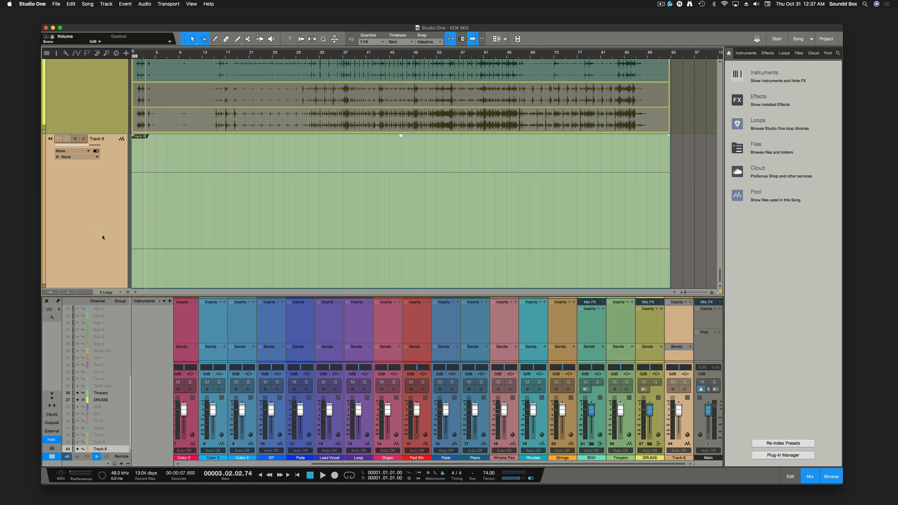
{"action": "key", "text": "Up"}
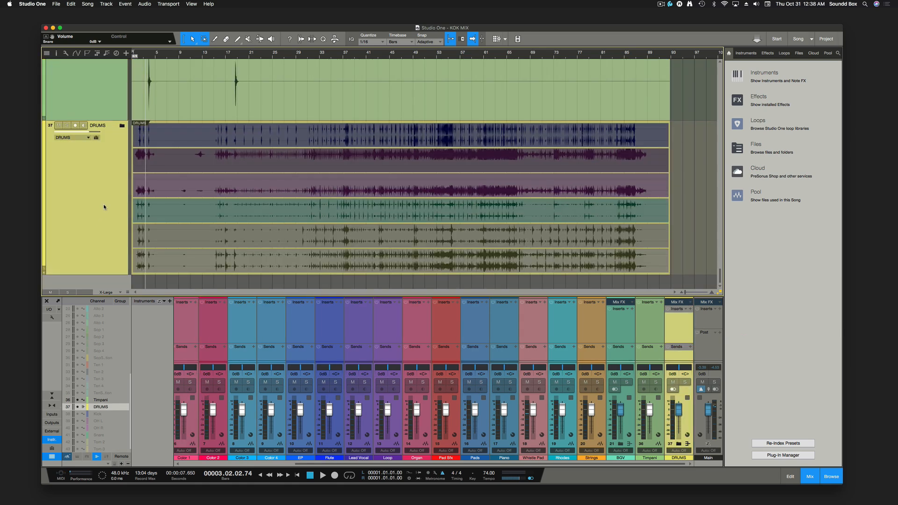
{"action": "scroll", "coordinate": [103, 208], "scroll_direction": "down", "scroll_amount": 8}
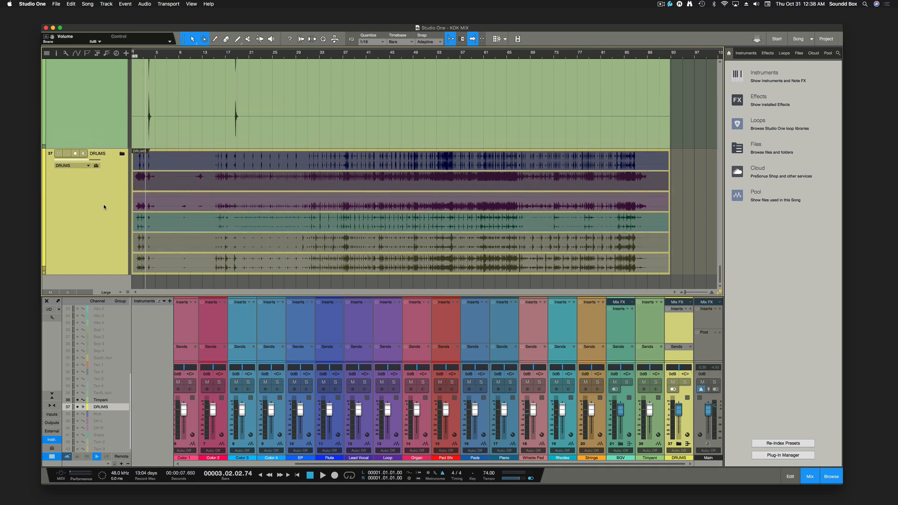
{"action": "scroll", "coordinate": [104, 207], "scroll_direction": "down", "scroll_amount": 2}
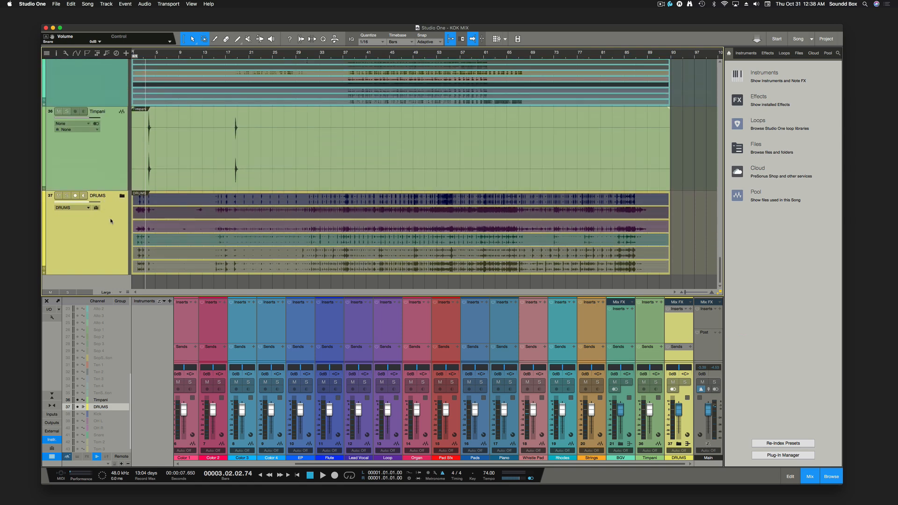
Hide the mixer console and reduce all tracks to Normal height so the whole arrangement fits on screen
{"action": "scroll", "coordinate": [96, 166], "scroll_direction": "up", "scroll_amount": 2}
{"action": "left_click", "coordinate": [90, 196]}
{"action": "scroll", "coordinate": [92, 198], "scroll_direction": "up", "scroll_amount": 2}
{"action": "scroll", "coordinate": [91, 198], "scroll_direction": "up", "scroll_amount": 4}
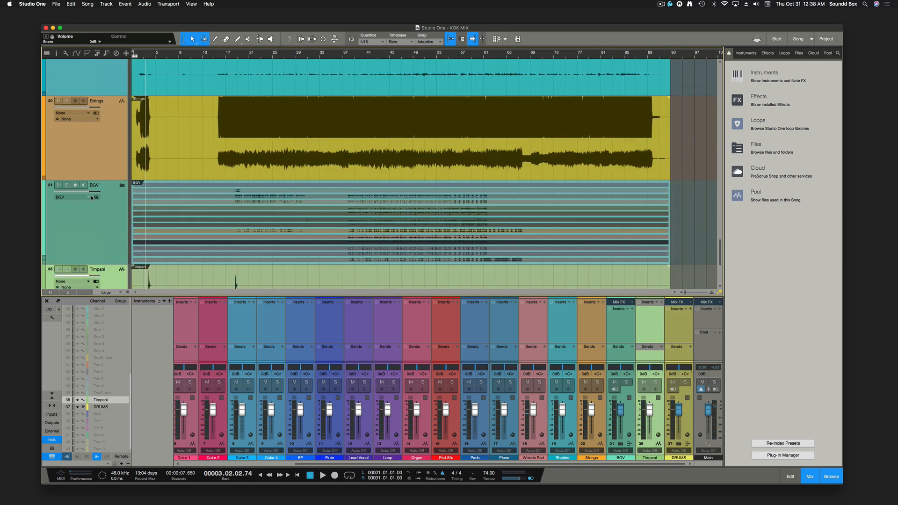
{"action": "key", "text": "F3"}
{"action": "scroll", "coordinate": [90, 198], "scroll_direction": "up", "scroll_amount": 1}
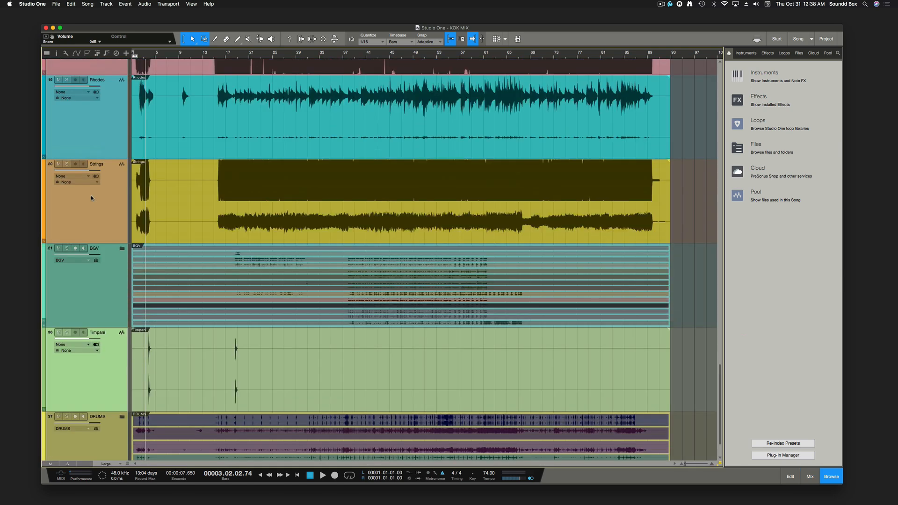
{"action": "scroll", "coordinate": [102, 285], "scroll_direction": "up", "scroll_amount": 9}
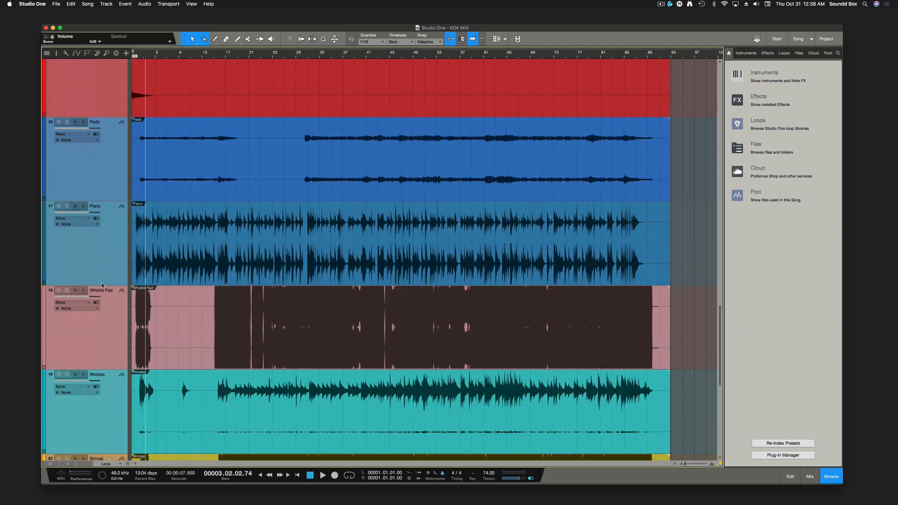
{"action": "scroll", "coordinate": [102, 285], "scroll_direction": "down", "scroll_amount": 10}
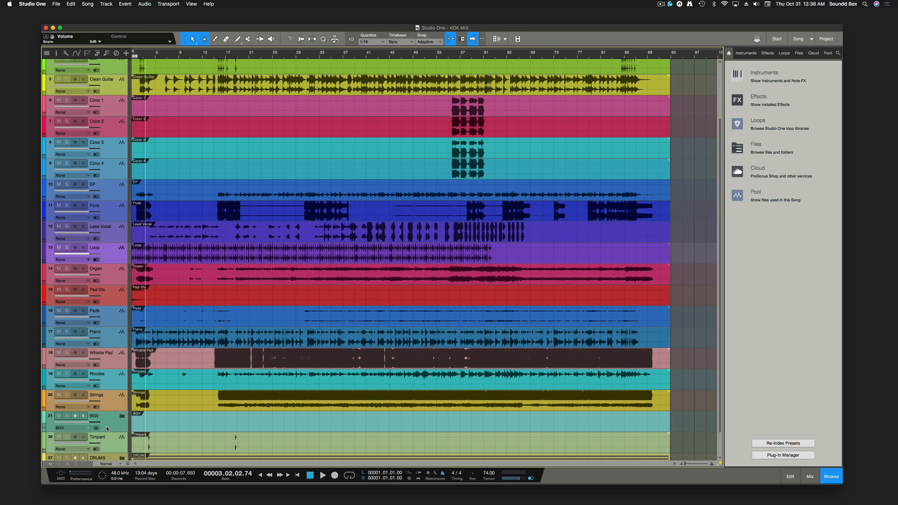
{"action": "scroll", "coordinate": [110, 415], "scroll_direction": "down", "scroll_amount": 1}
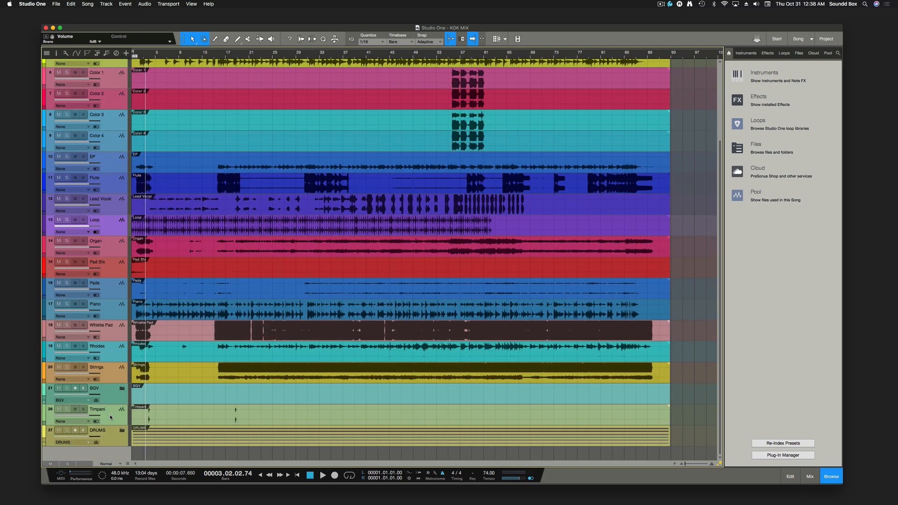
Pack the Loop and Timpani tracks together into a new folder between BGV and DRUMS
{"action": "scroll", "coordinate": [111, 417], "scroll_direction": "up", "scroll_amount": 3}
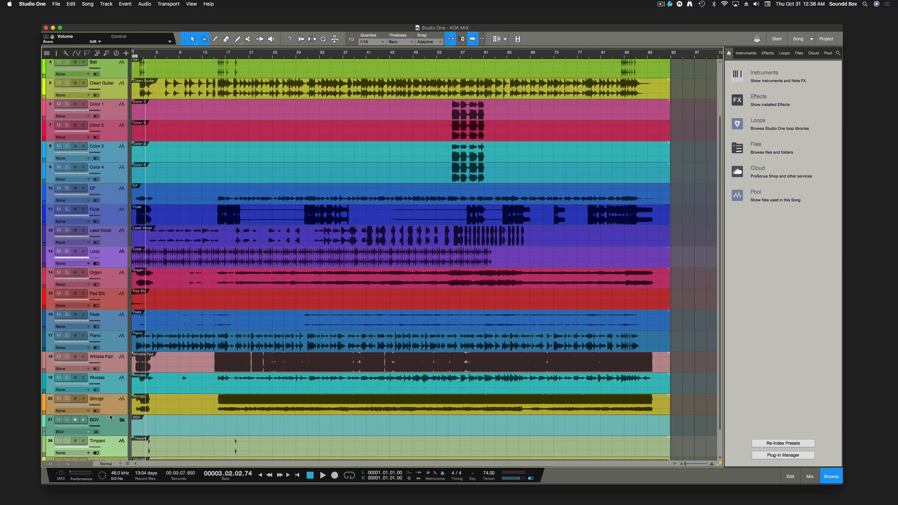
{"action": "scroll", "coordinate": [111, 417], "scroll_direction": "up", "scroll_amount": 2}
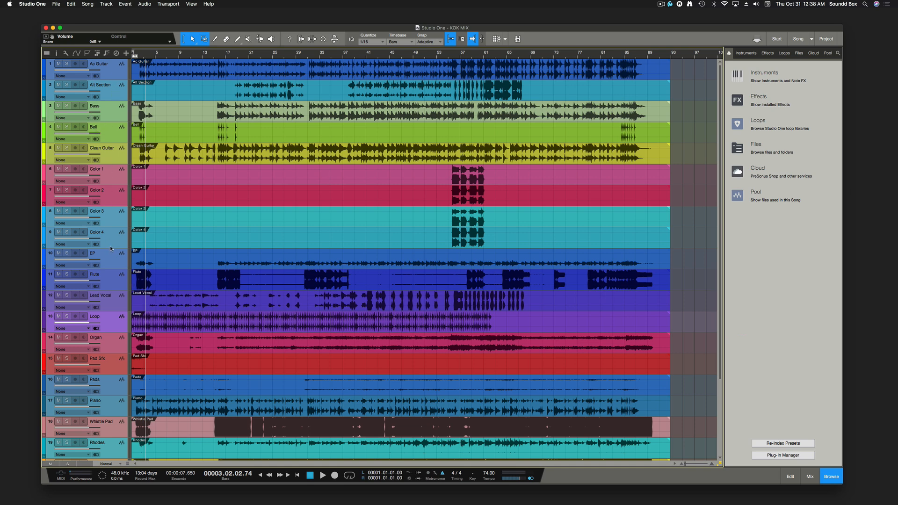
{"action": "scroll", "coordinate": [109, 338], "scroll_direction": "down", "scroll_amount": 6}
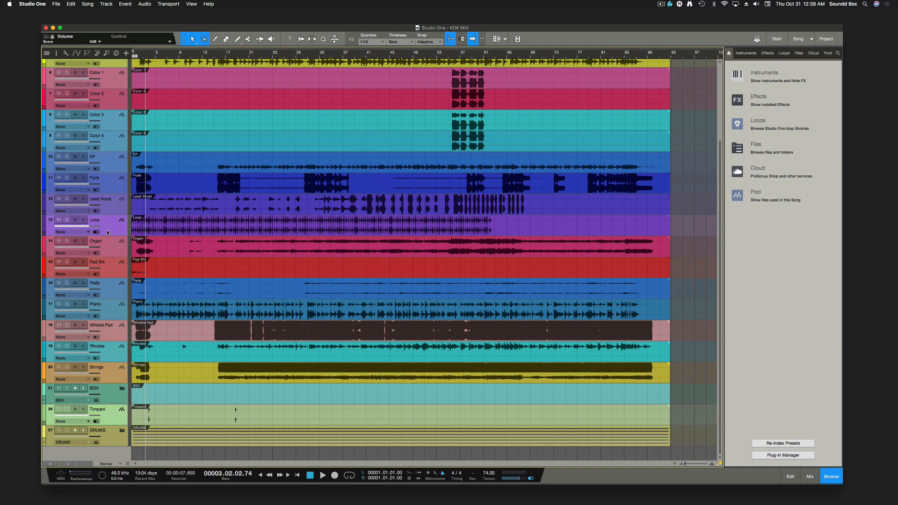
{"action": "key", "text": "super+shift+f"}
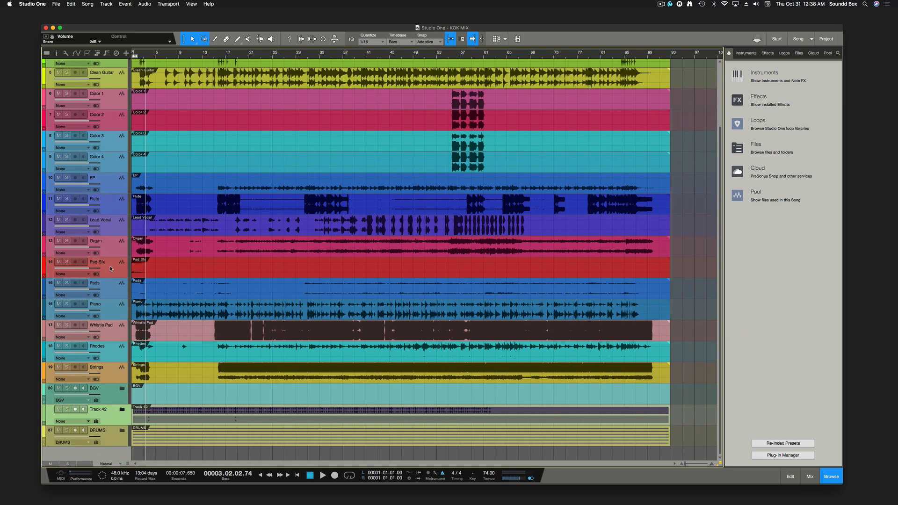
Rename the new folder track below BGV as LOOP and add a bus channel for it
{"action": "double_click", "coordinate": [93, 410]}
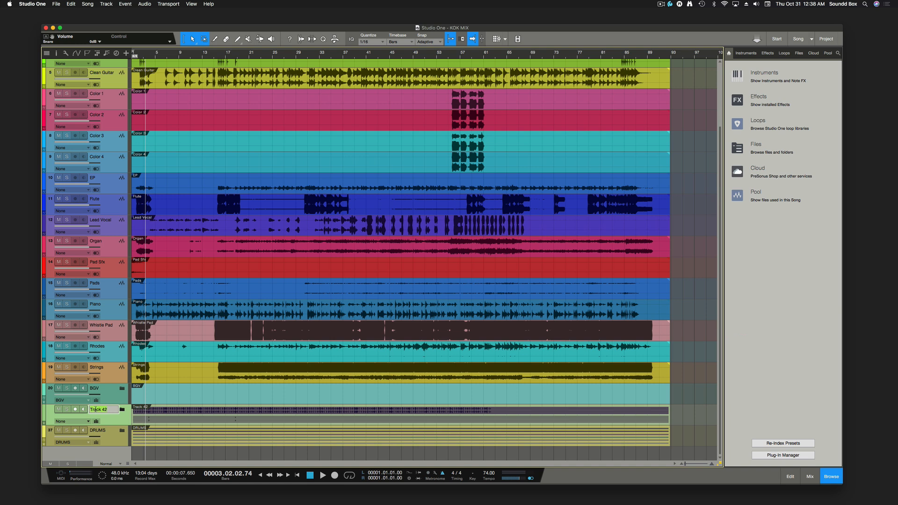
{"action": "type", "text": "LOOP"}
{"action": "key", "text": "Return"}
{"action": "left_click", "coordinate": [87, 423]}
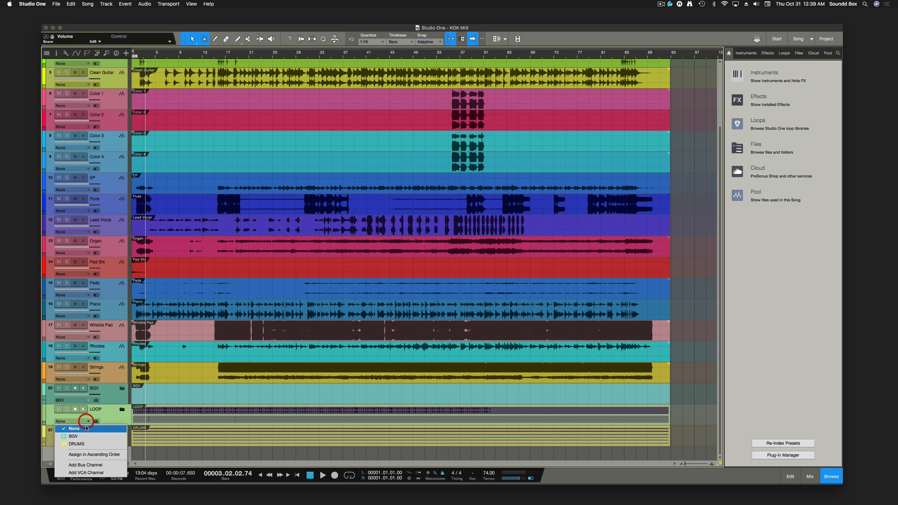
{"action": "left_click", "coordinate": [88, 465]}
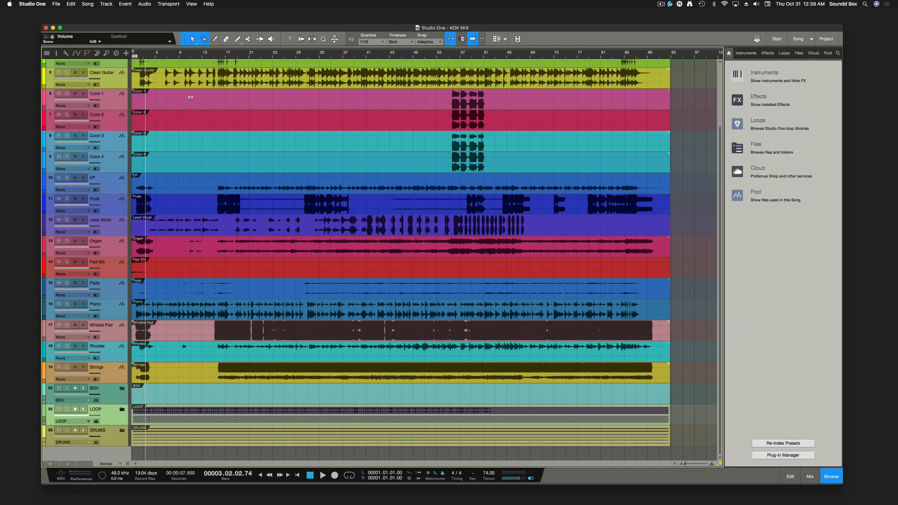
Pack the Color 1, Color 2, Color 3 and Color 4 tracks into a new folder
{"action": "left_click", "coordinate": [112, 98]}
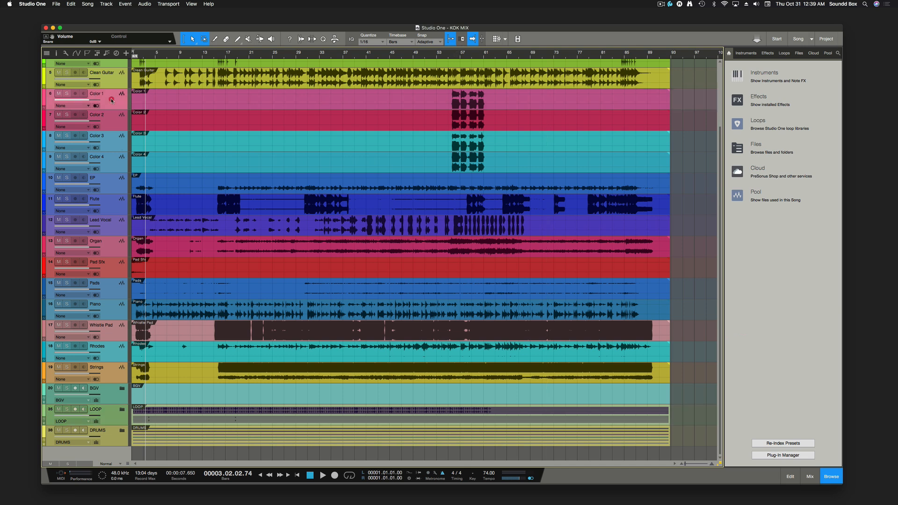
{"action": "left_click", "coordinate": [114, 165], "text": "shift"}
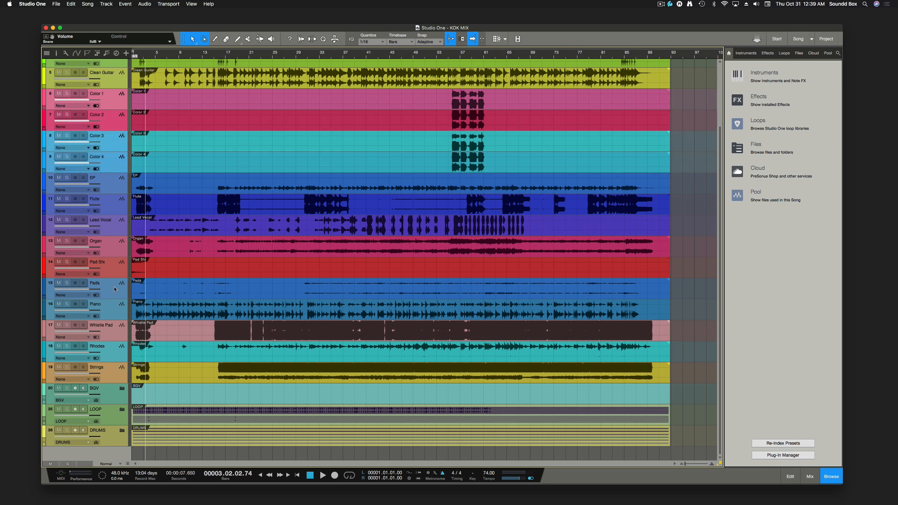
{"action": "scroll", "coordinate": [113, 292], "scroll_direction": "up", "scroll_amount": 4}
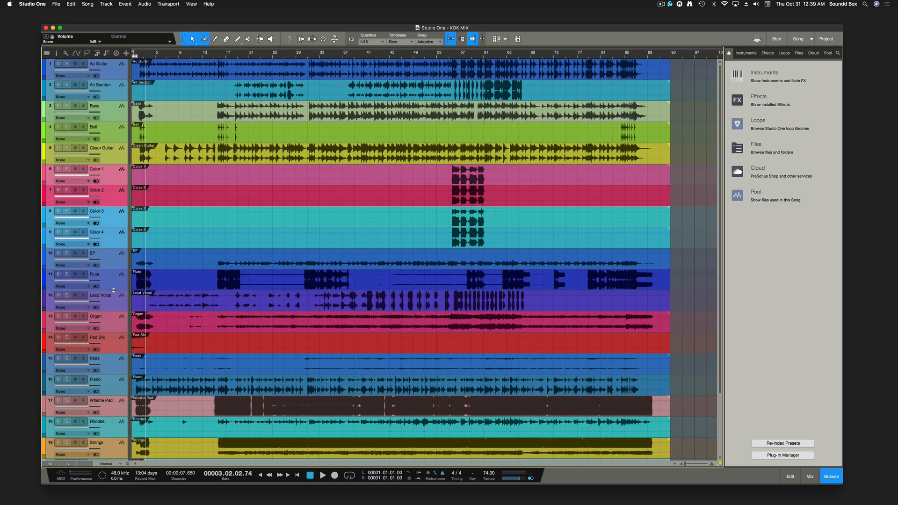
{"action": "mouse_move", "coordinate": [95, 158]}
{"action": "key", "text": "shift+f"}
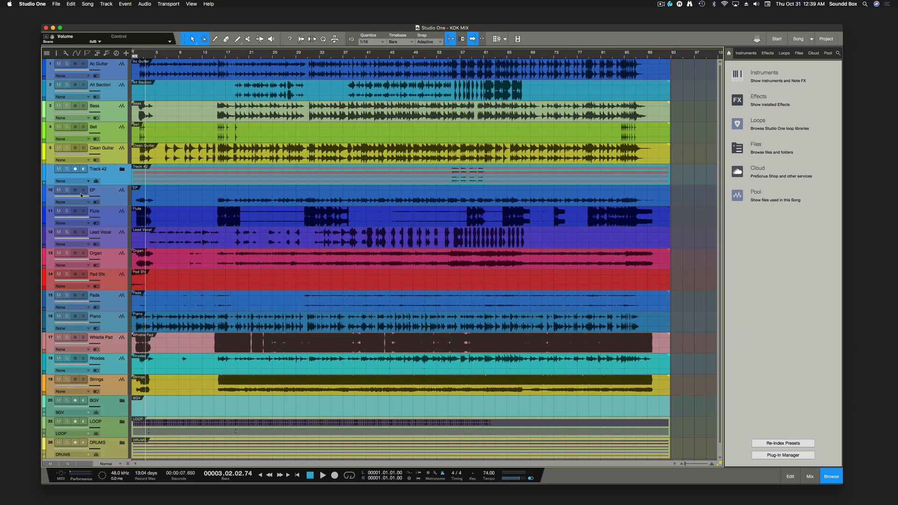
Rename the new folder track below Clean Guitar as COLOR and add a bus channel for it
{"action": "double_click", "coordinate": [97, 170]}
{"action": "type", "text": "c"}
{"action": "type", "text": "COLOR"}
{"action": "key", "text": "Return"}
{"action": "left_click", "coordinate": [85, 181]}
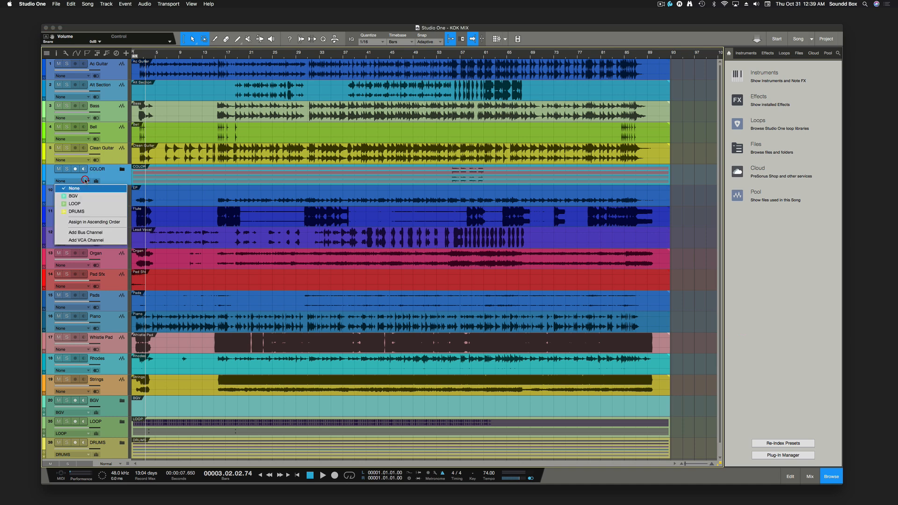
{"action": "left_click", "coordinate": [87, 233]}
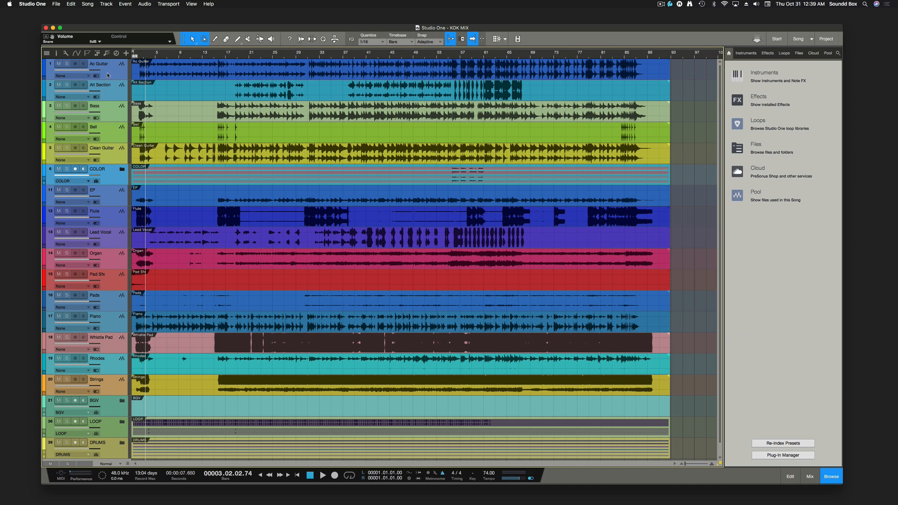
Audition Ac Guitar and Clean Guitar in solo during playback, and move Ac Guitar directly above Clean Guitar
{"action": "left_click", "coordinate": [107, 75]}
{"action": "left_click", "coordinate": [109, 150]}
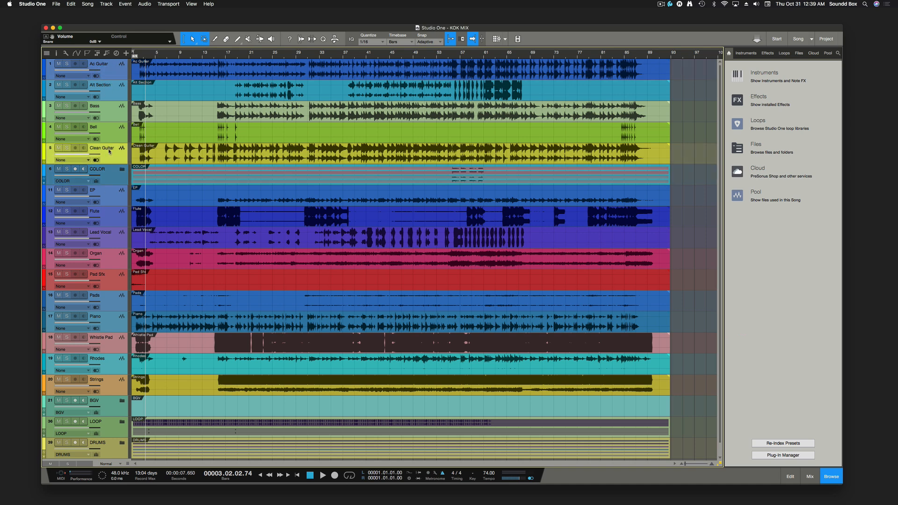
{"action": "left_click", "coordinate": [67, 64]}
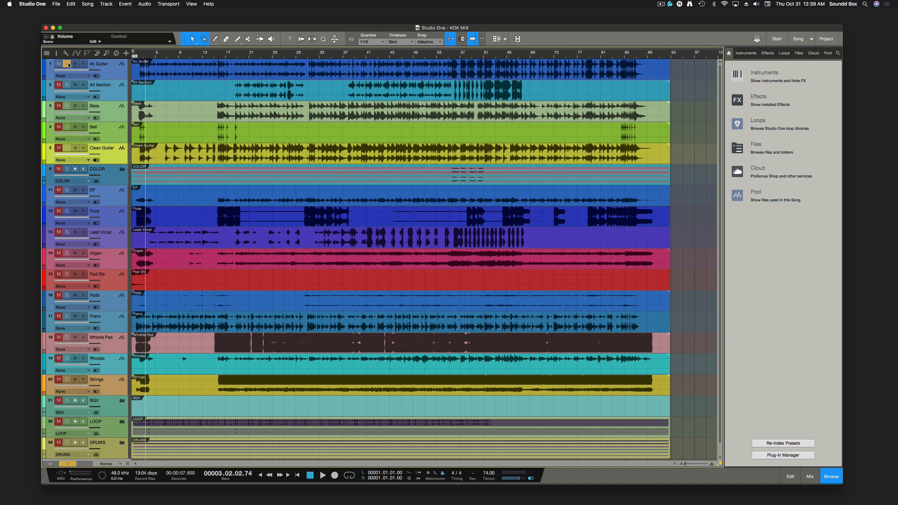
{"action": "key", "text": "space"}
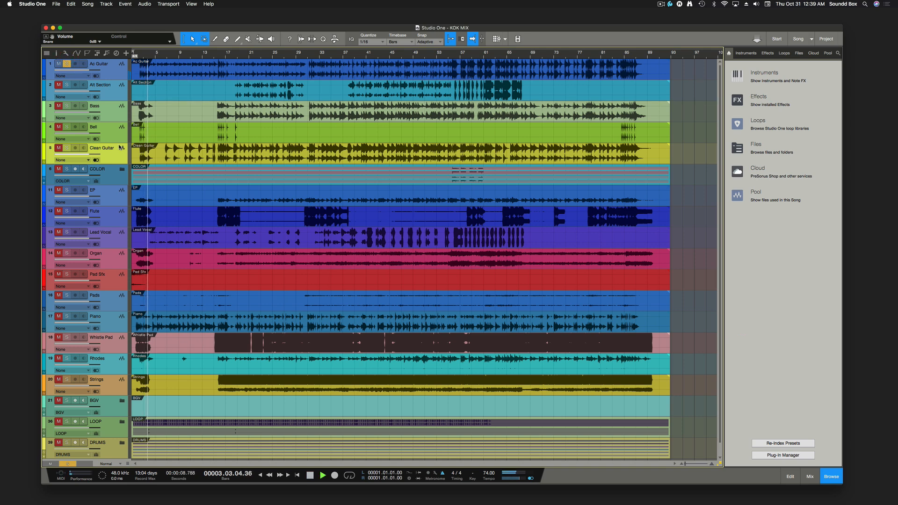
{"action": "left_click", "coordinate": [67, 148]}
{"action": "left_click", "coordinate": [67, 63]}
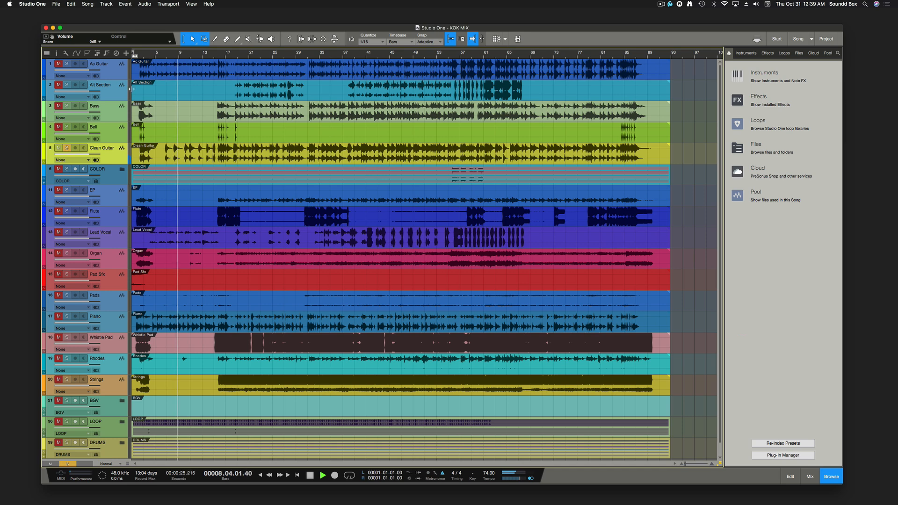
{"action": "key", "text": "space"}
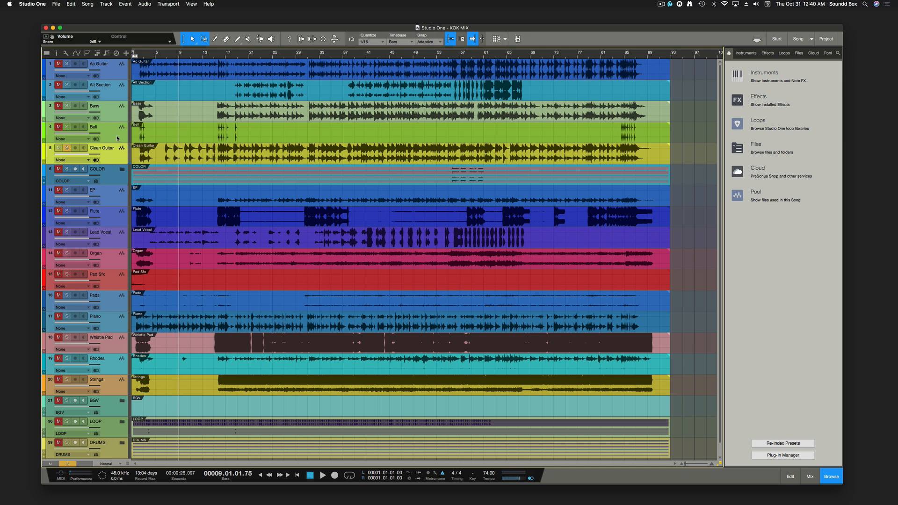
{"action": "left_click_drag", "start_coordinate": [112, 74], "coordinate": [108, 148]}
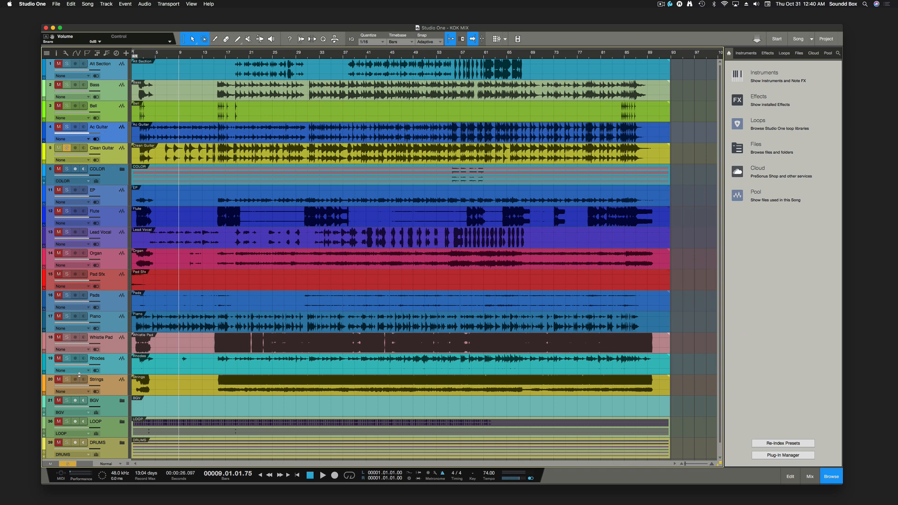
Move the DRUMS folder to the very top of the track list
{"action": "scroll", "coordinate": [83, 386], "scroll_direction": "down", "scroll_amount": 1}
{"action": "left_click", "coordinate": [112, 438]}
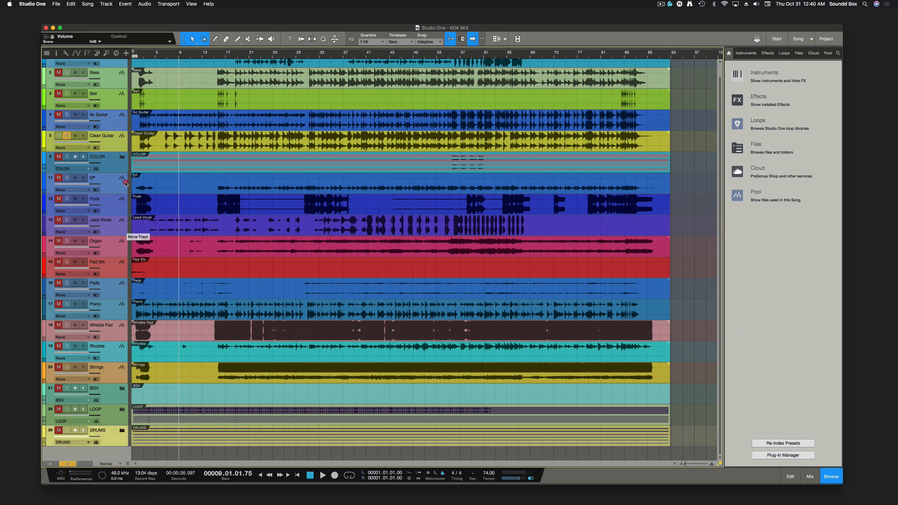
{"action": "scroll", "coordinate": [115, 55], "scroll_direction": "up", "scroll_amount": 1}
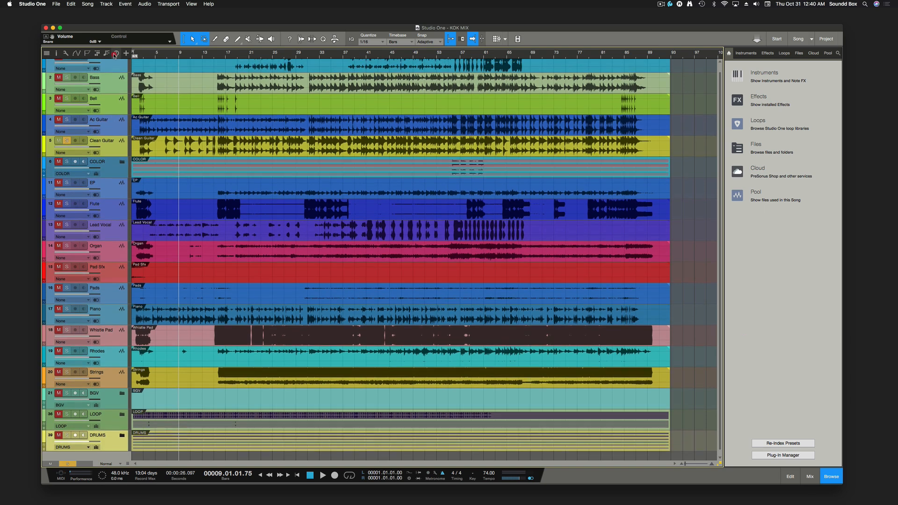
{"action": "left_click_drag", "start_coordinate": [114, 53], "coordinate": [114, 59]}
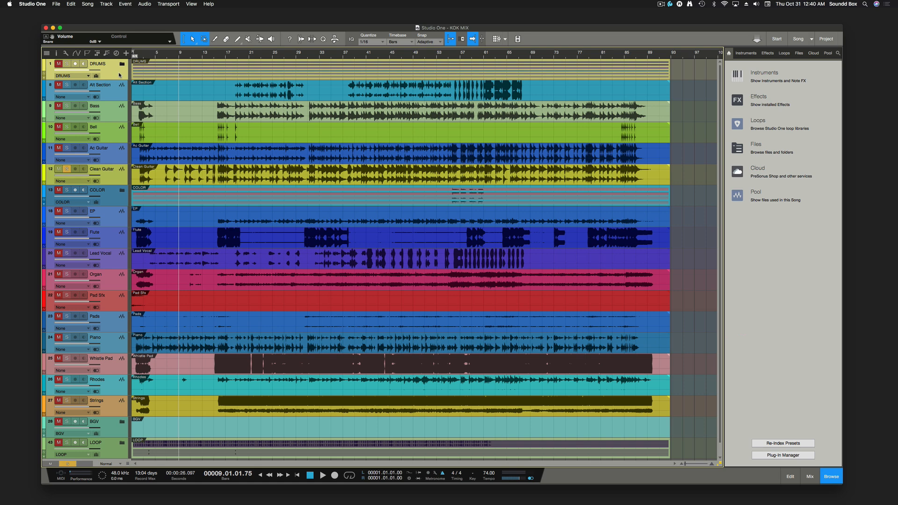
Audition the Alt Section track in solo from about bar 19 and move it into the BGV folder
{"action": "left_click", "coordinate": [118, 100]}
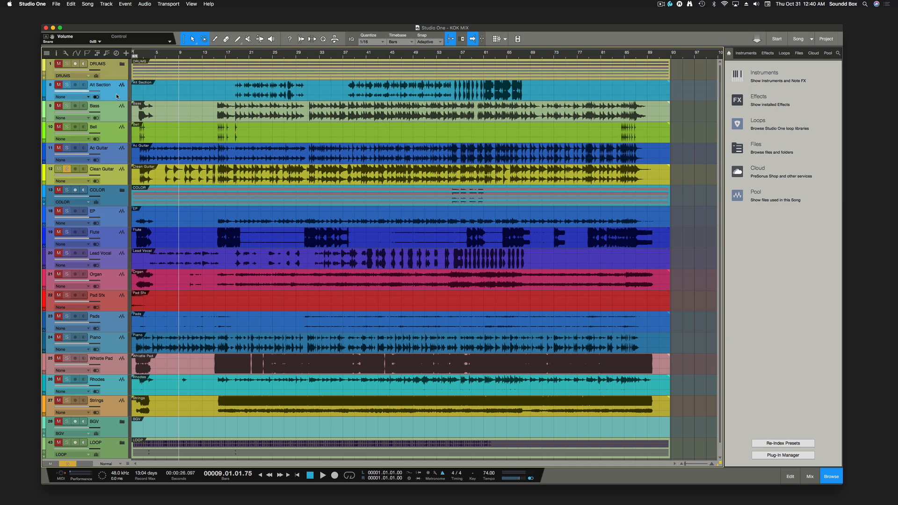
{"action": "left_click", "coordinate": [238, 55]}
{"action": "key", "text": "space"}
{"action": "left_click", "coordinate": [66, 85]}
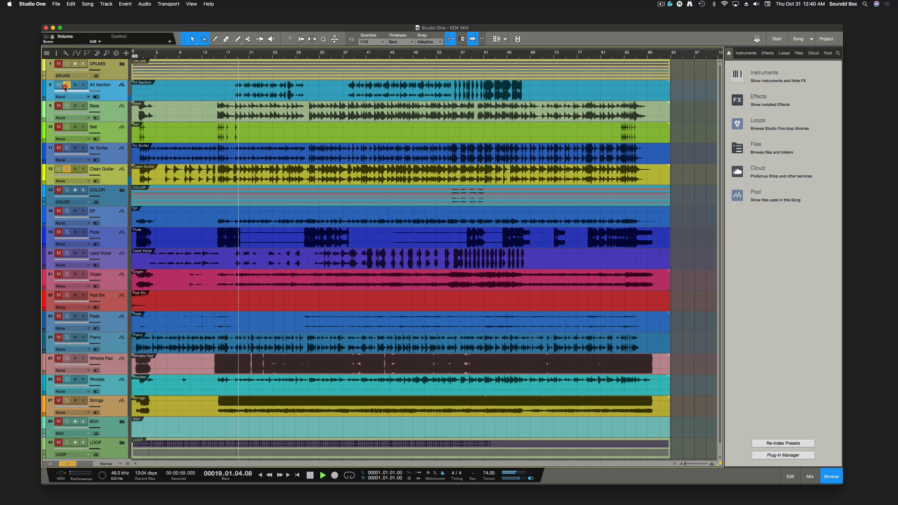
{"action": "key", "text": "space"}
{"action": "left_click", "coordinate": [117, 97]}
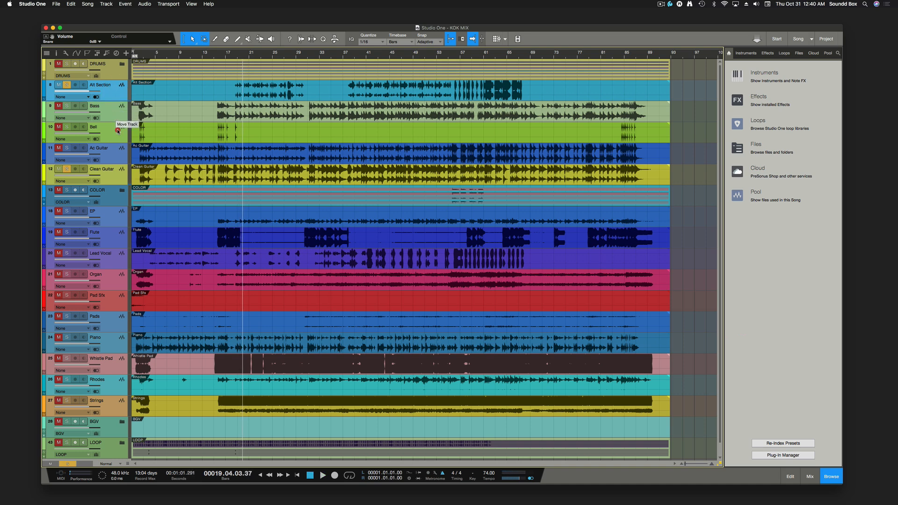
{"action": "left_click", "coordinate": [121, 422]}
{"action": "mouse_move", "coordinate": [121, 422]}
{"action": "left_mouse_down"}
{"action": "mouse_move", "coordinate": [121, 447]}
{"action": "mouse_move", "coordinate": [117, 428]}
{"action": "left_mouse_up"}
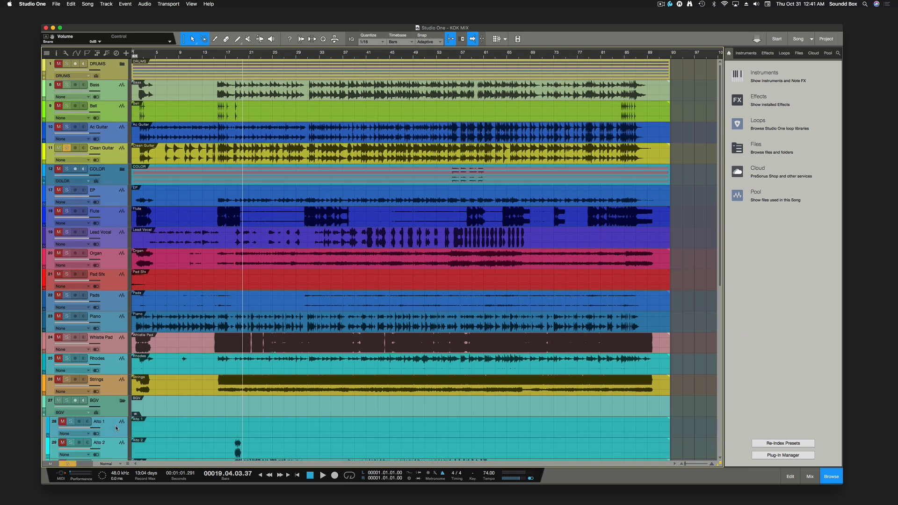
Collapse the BGV folder and select the Bass track
{"action": "left_click", "coordinate": [122, 401]}
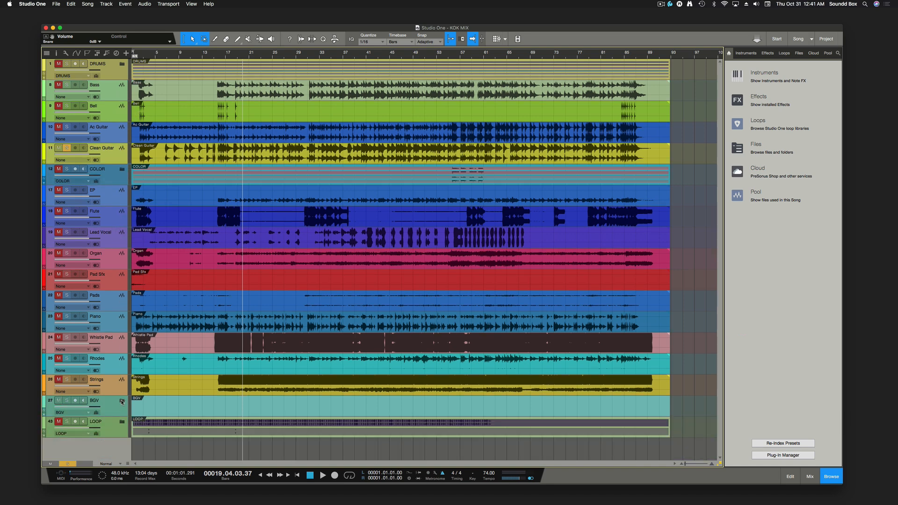
{"action": "left_click", "coordinate": [110, 94]}
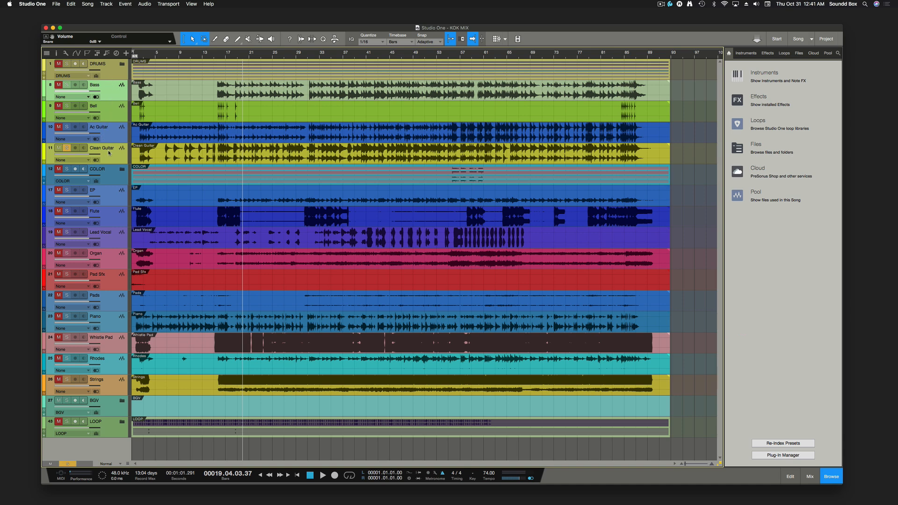
{"action": "left_click_drag", "start_coordinate": [109, 260], "coordinate": [112, 167]}
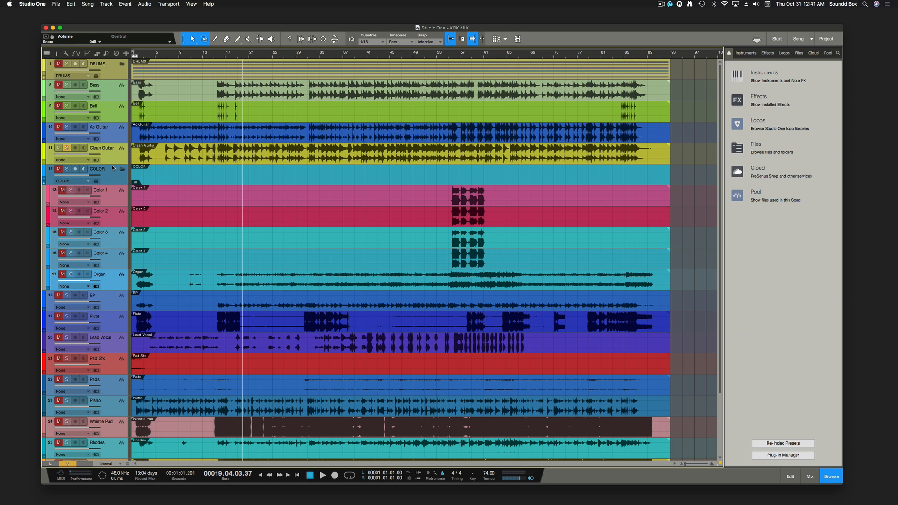
{"action": "key", "text": "super+z"}
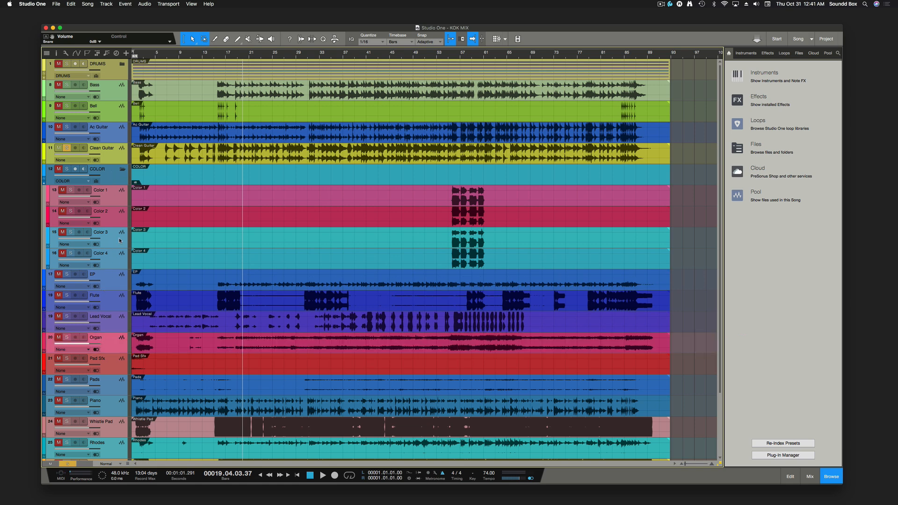
{"action": "left_click", "coordinate": [122, 169]}
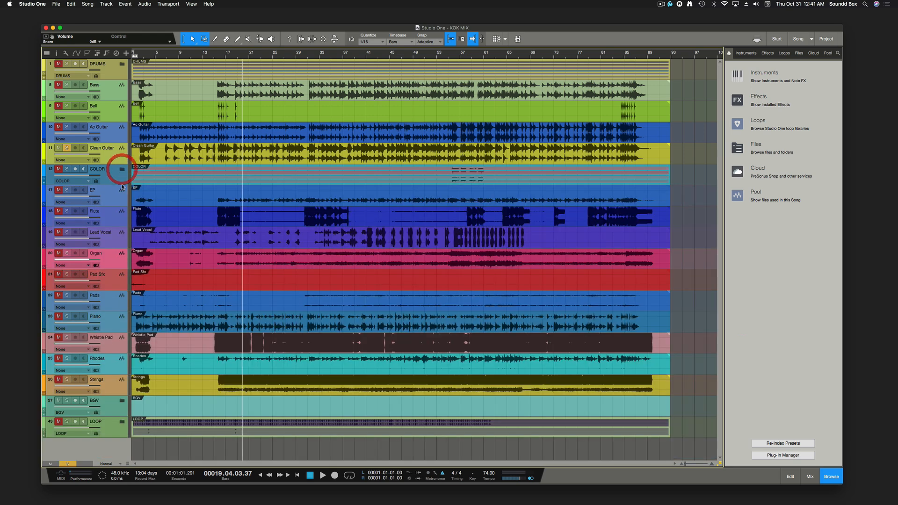
Move the Organ track directly above Ac Guitar and the Piano track directly below Bass
{"action": "left_click_drag", "start_coordinate": [102, 264], "coordinate": [111, 147]}
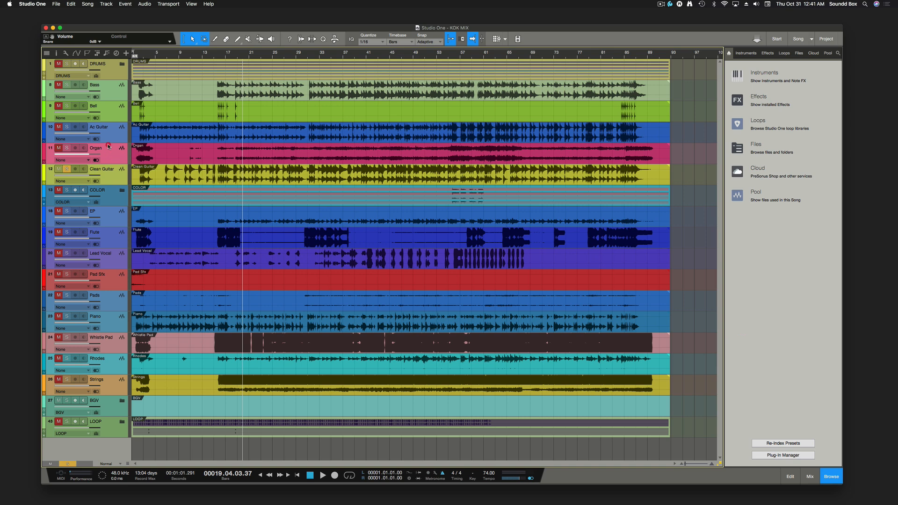
{"action": "left_click_drag", "start_coordinate": [108, 126], "coordinate": [108, 133]}
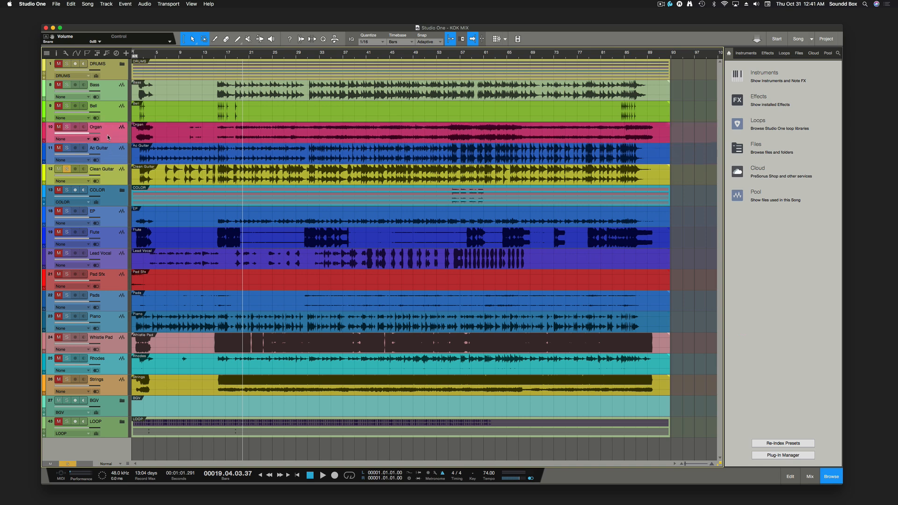
{"action": "left_click", "coordinate": [115, 305]}
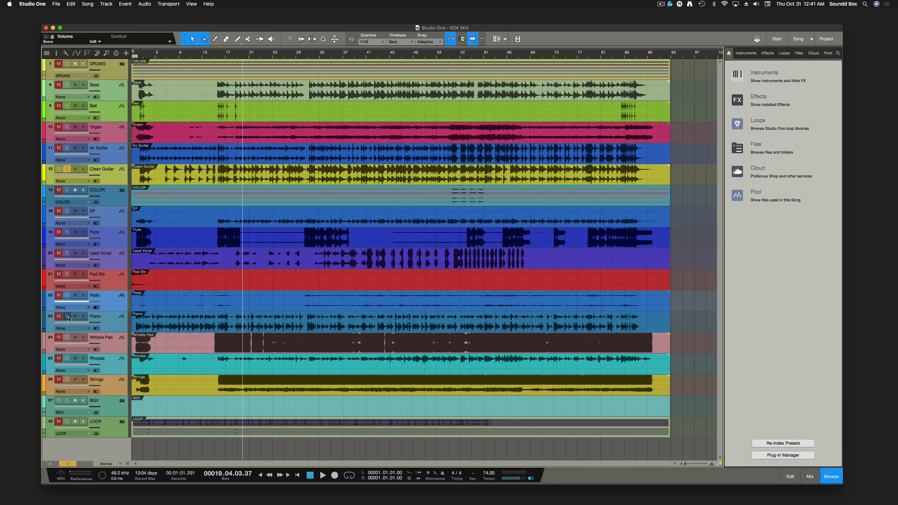
{"action": "left_click_drag", "start_coordinate": [108, 328], "coordinate": [108, 105]}
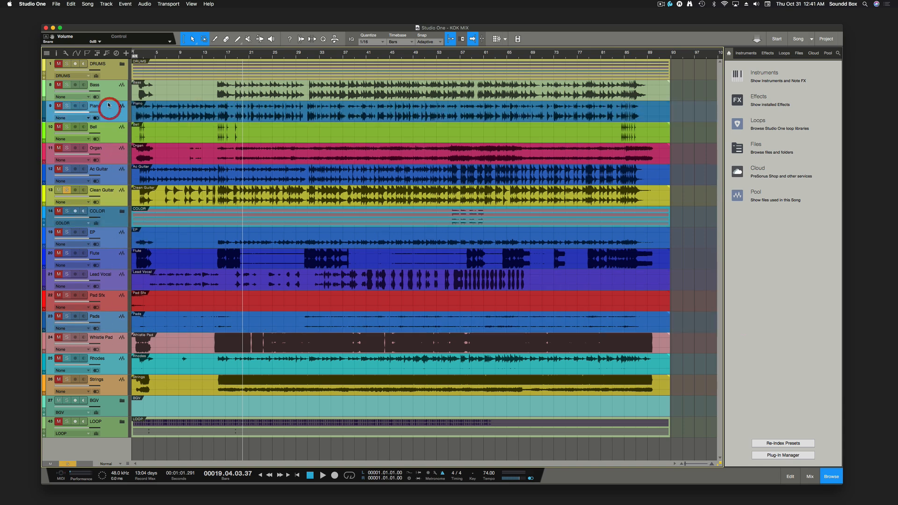
Move the Bell track directly below the COLOR folder and the Lead Vocal track directly above the BGV folder
{"action": "left_click", "coordinate": [109, 135]}
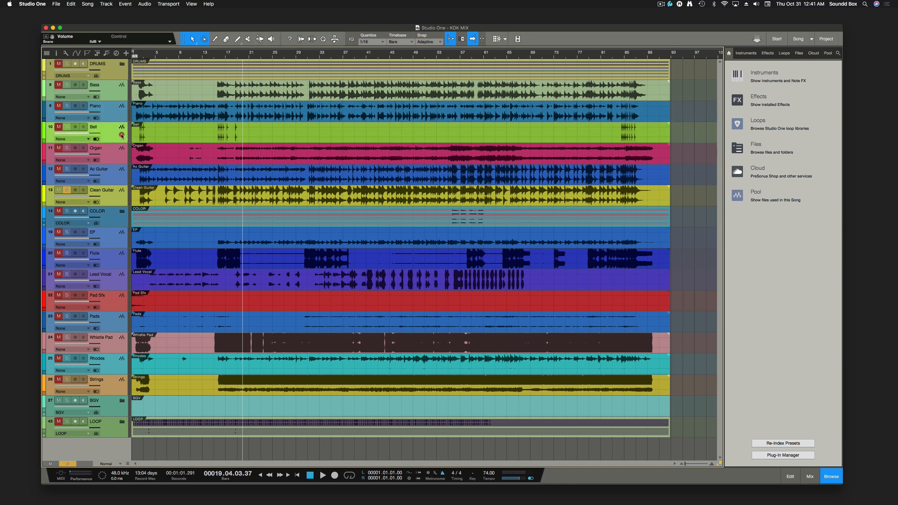
{"action": "left_click_drag", "start_coordinate": [107, 241], "coordinate": [108, 233]}
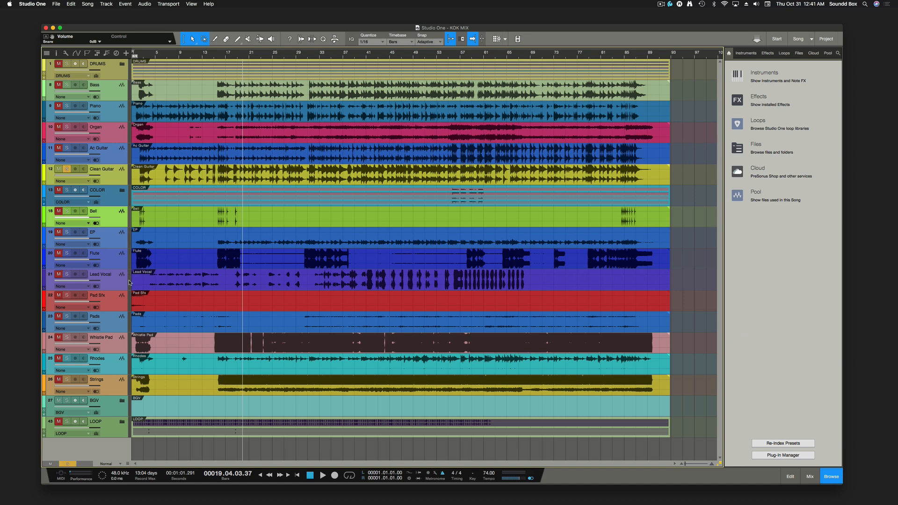
{"action": "left_click", "coordinate": [110, 283]}
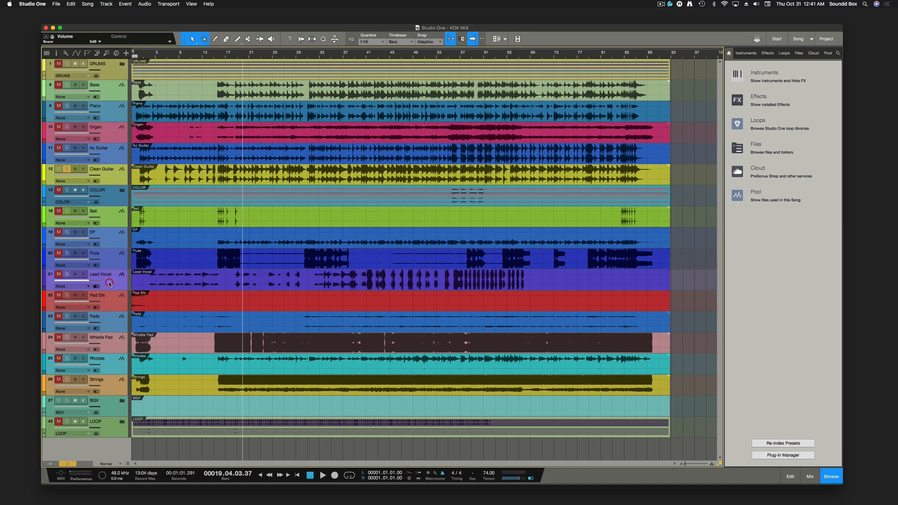
{"action": "left_click_drag", "start_coordinate": [109, 283], "coordinate": [109, 395]}
Move the LOOP folder directly below the DRUMS folder
{"action": "left_click", "coordinate": [108, 425]}
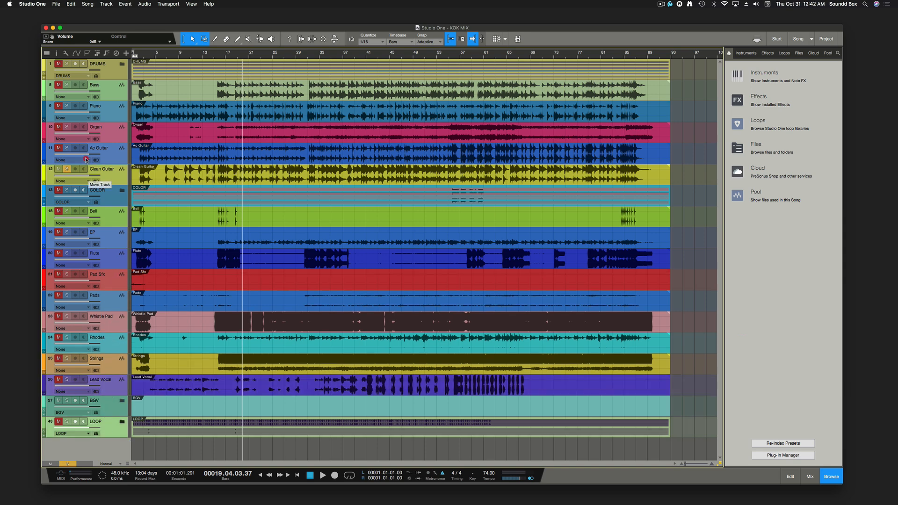
{"action": "left_click_drag", "start_coordinate": [95, 94], "coordinate": [94, 79]}
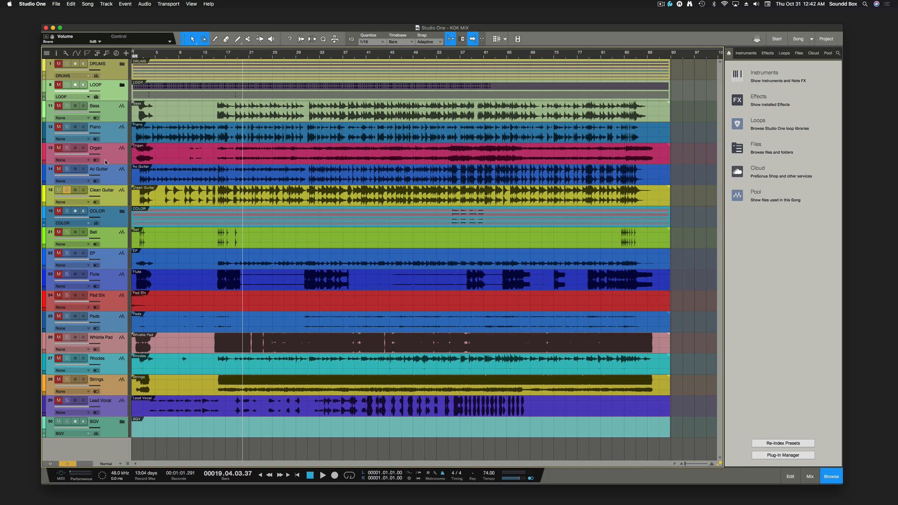
{"action": "left_click", "coordinate": [113, 78]}
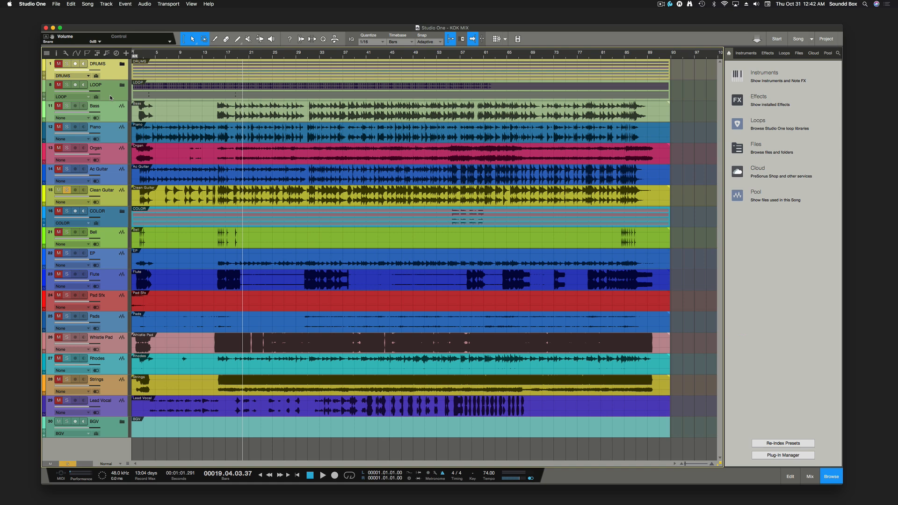
{"action": "left_click", "coordinate": [117, 119]}
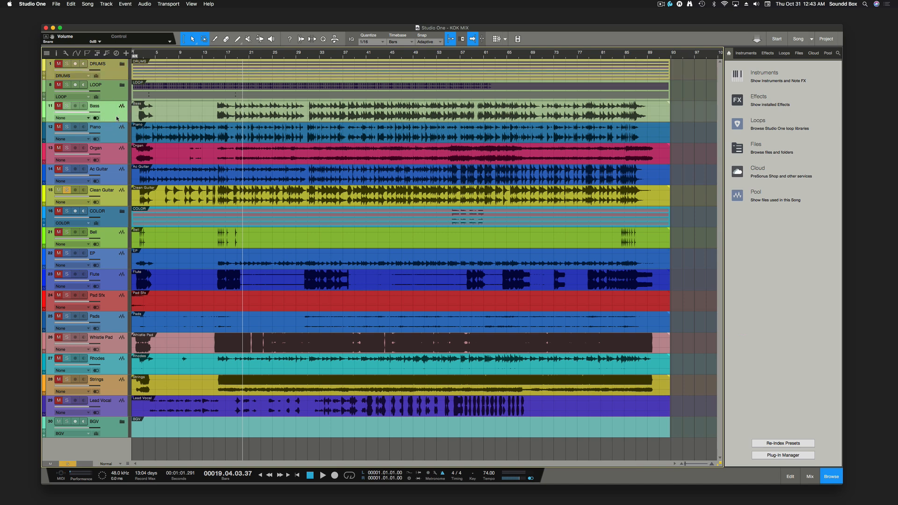
{"action": "left_click", "coordinate": [116, 136]}
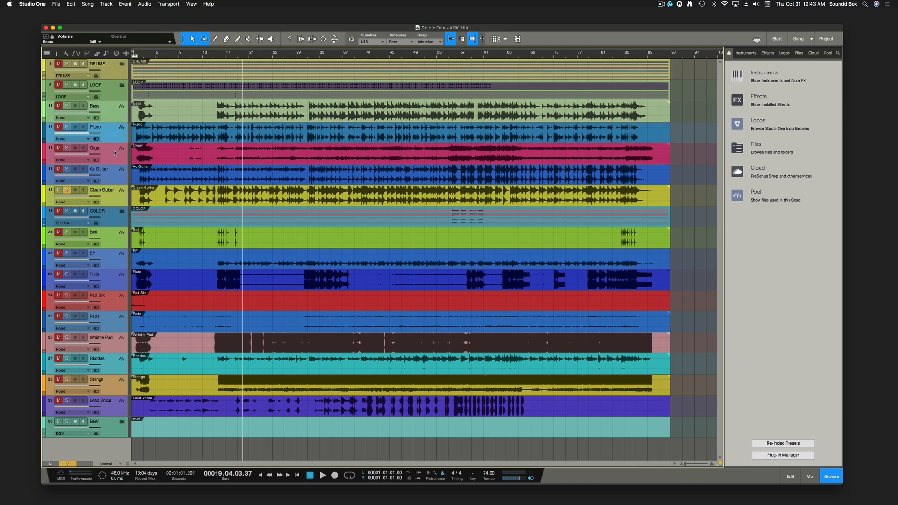
{"action": "left_click", "coordinate": [113, 158]}
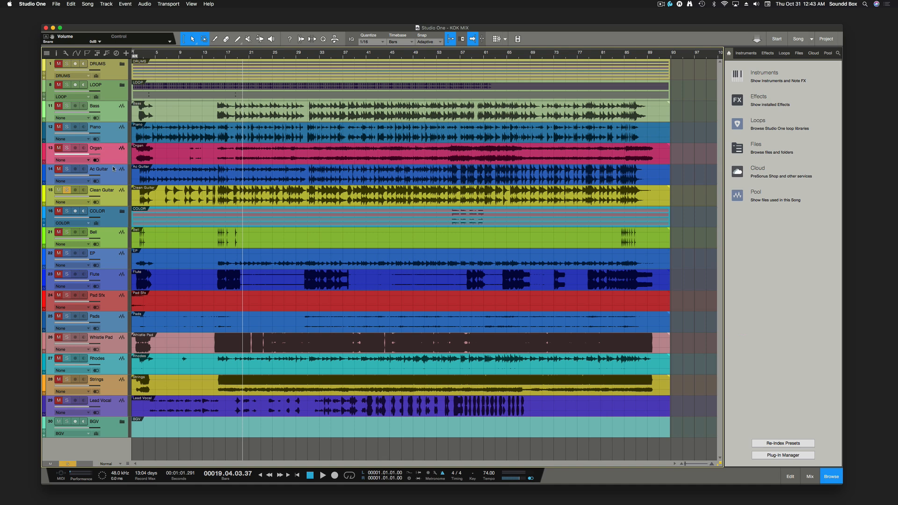
{"action": "left_click", "coordinate": [117, 182]}
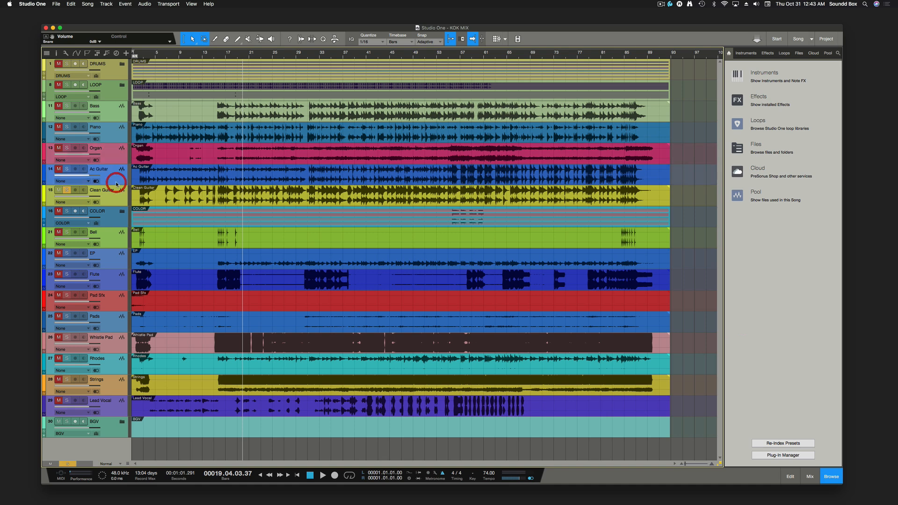
{"action": "left_click", "coordinate": [116, 194]}
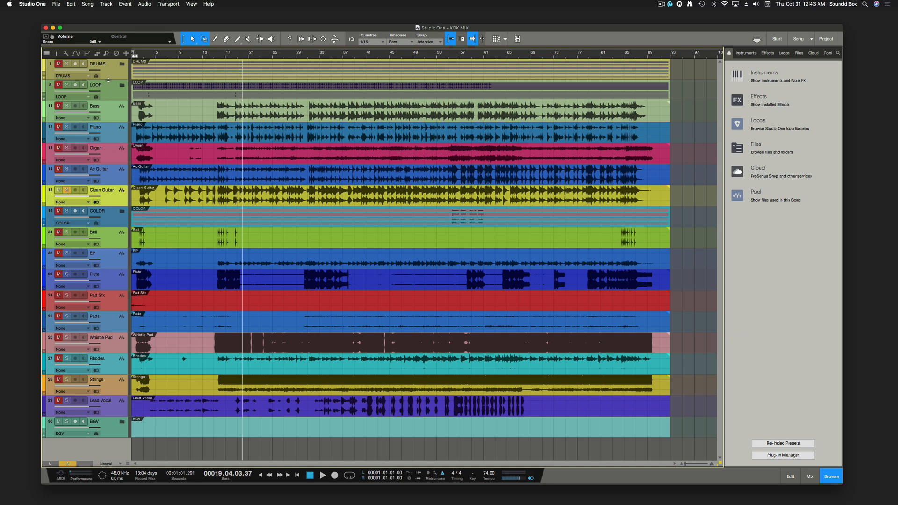
Audition the Whistle Pad track in solo during playback from about bar 19
{"action": "left_click", "coordinate": [112, 341]}
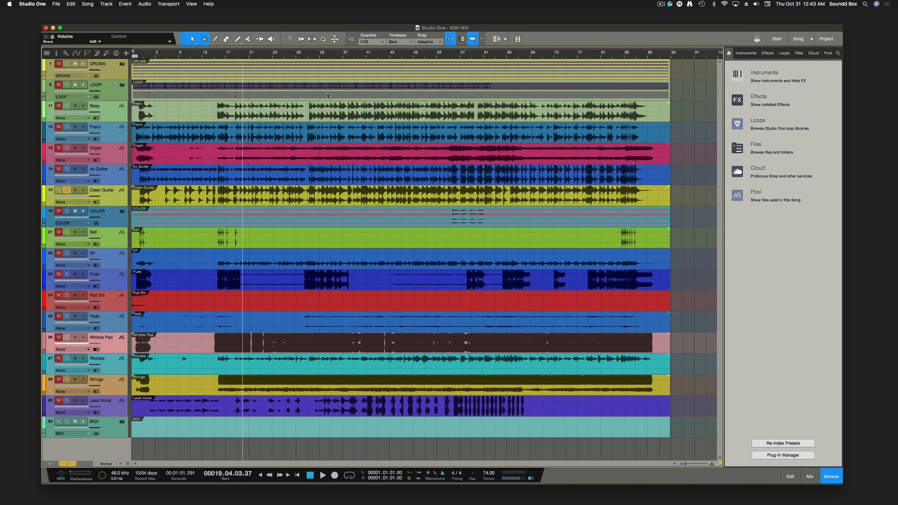
{"action": "left_click", "coordinate": [67, 337]}
{"action": "key", "text": "space"}
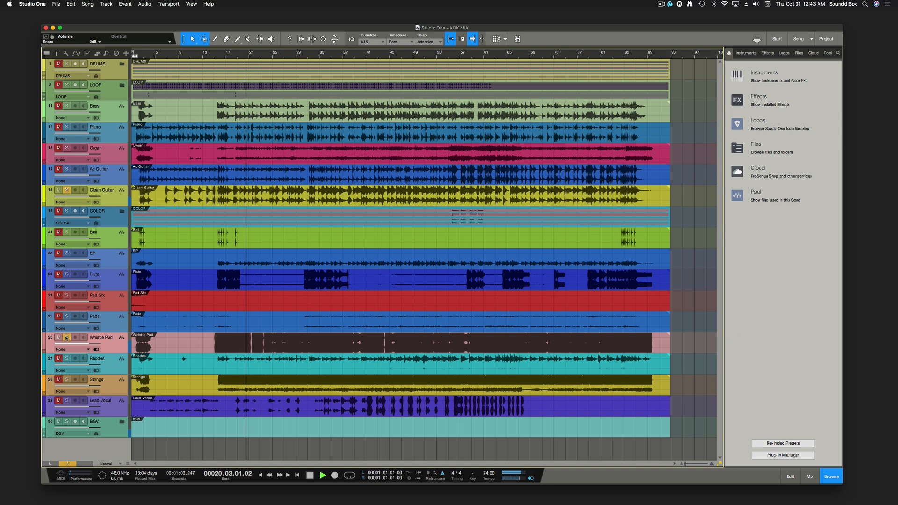
{"action": "left_click", "coordinate": [66, 338]}
{"action": "key", "text": "space"}
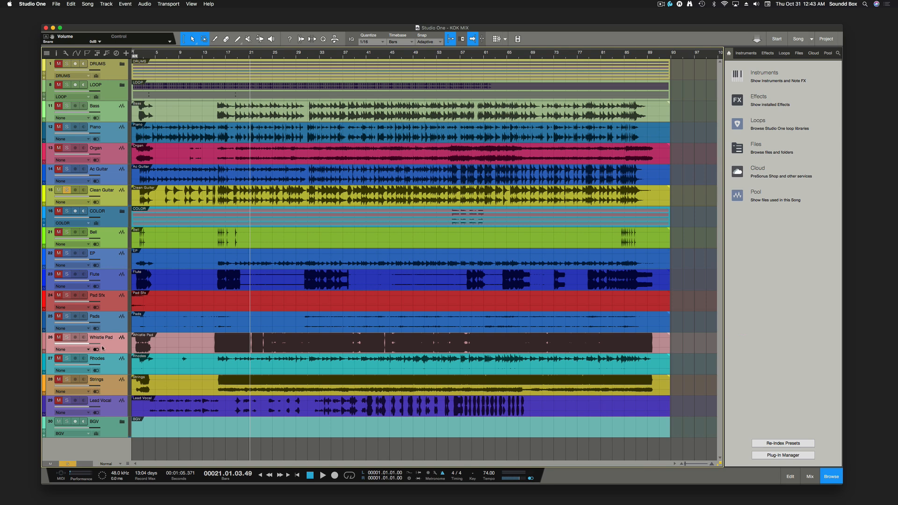
Recolour the Whistle Pad and Rhodes tracks green, and the DRUMS and LOOP folders yellow
{"action": "left_click", "coordinate": [45, 339]}
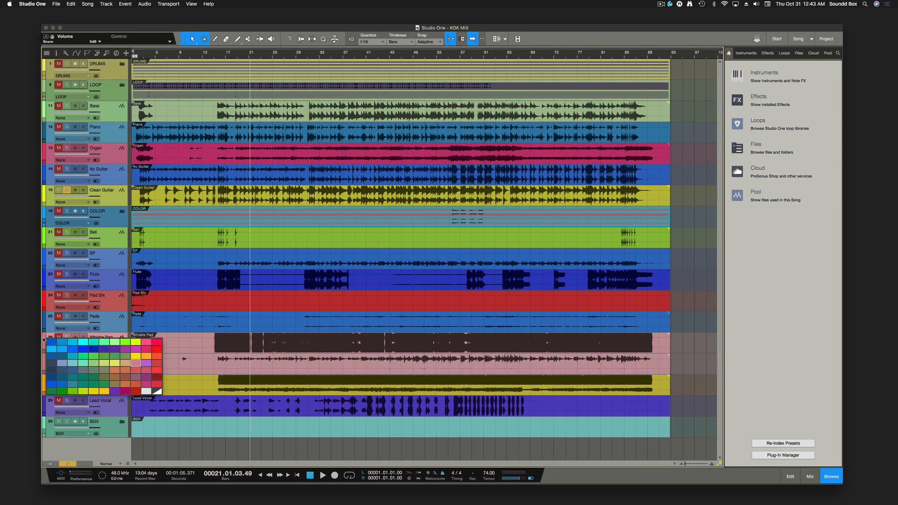
{"action": "left_click", "coordinate": [99, 357]}
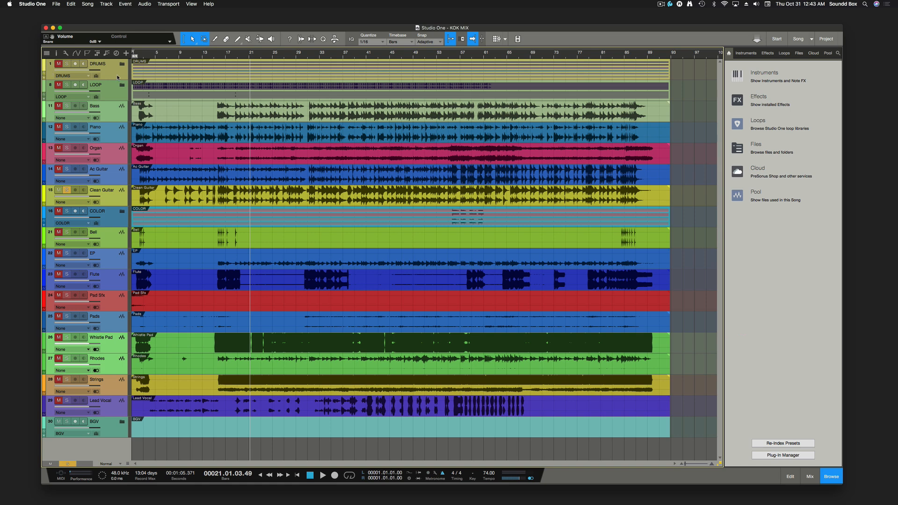
{"action": "left_click", "coordinate": [118, 76]}
{"action": "left_click", "coordinate": [118, 94], "text": "shift"}
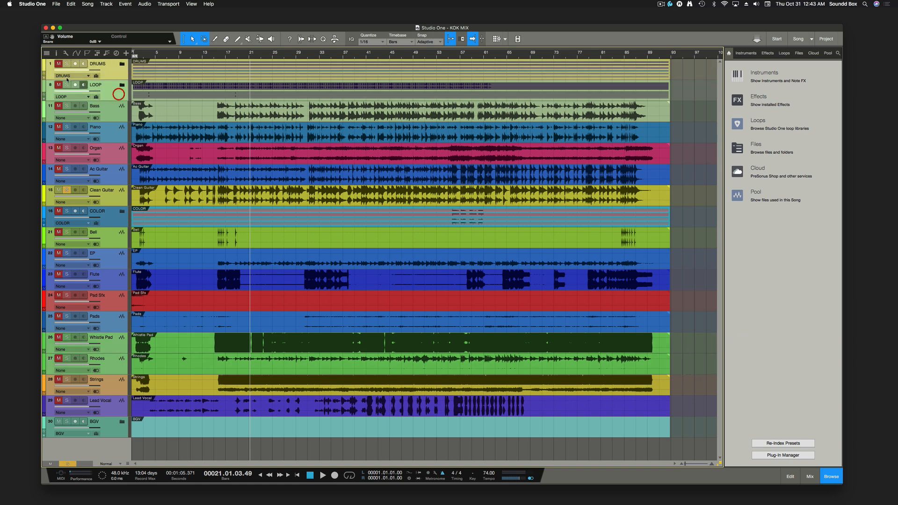
{"action": "left_click", "coordinate": [46, 68]}
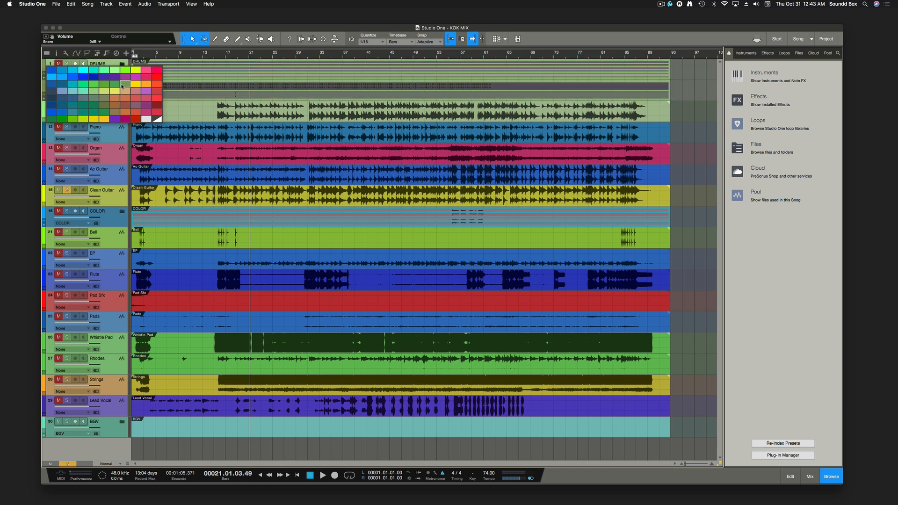
{"action": "left_click", "coordinate": [96, 120]}
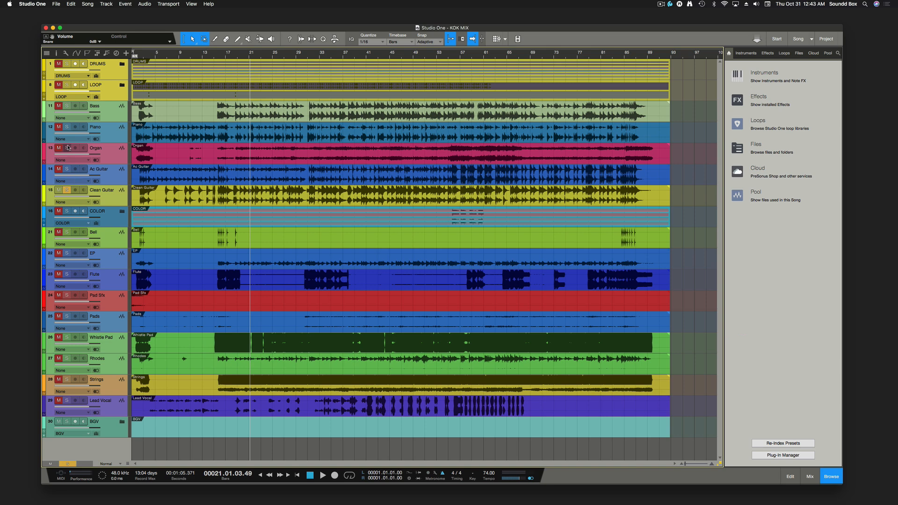
Recolour the Bass track salmon red
{"action": "left_click", "coordinate": [106, 112]}
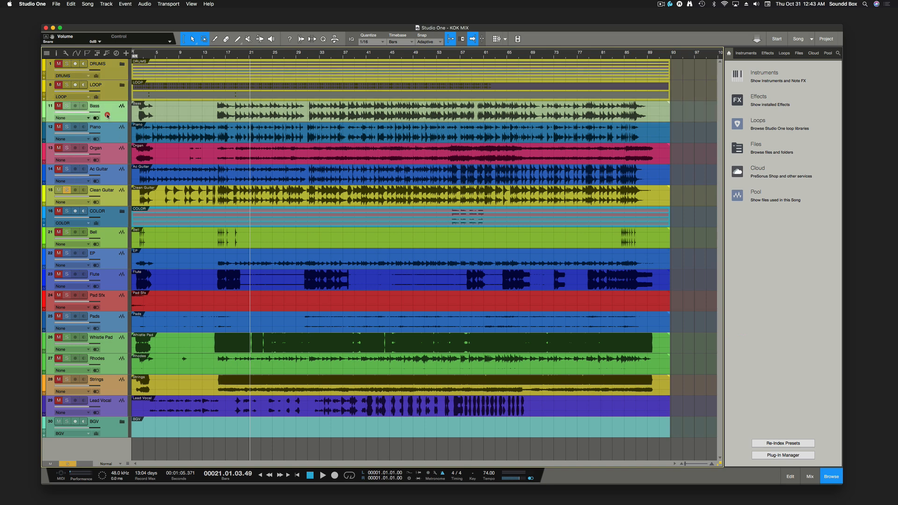
{"action": "left_click", "coordinate": [43, 107]}
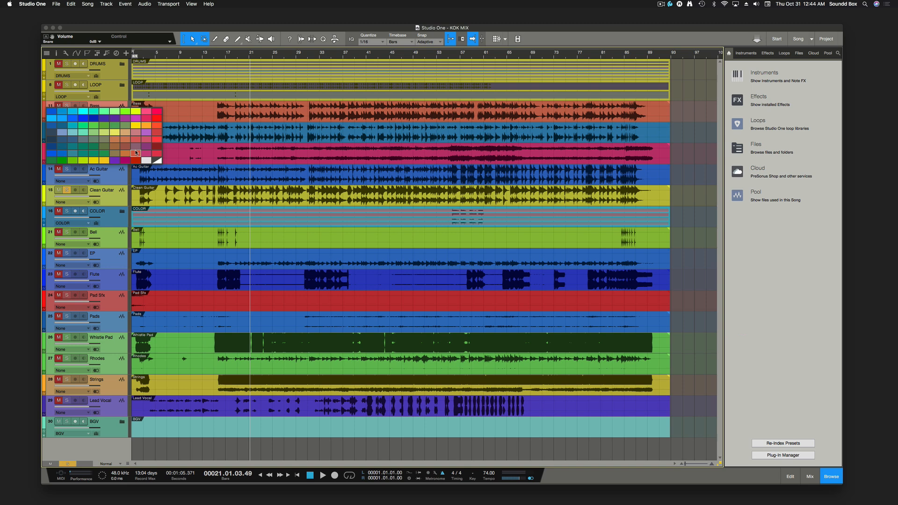
{"action": "left_click", "coordinate": [135, 152]}
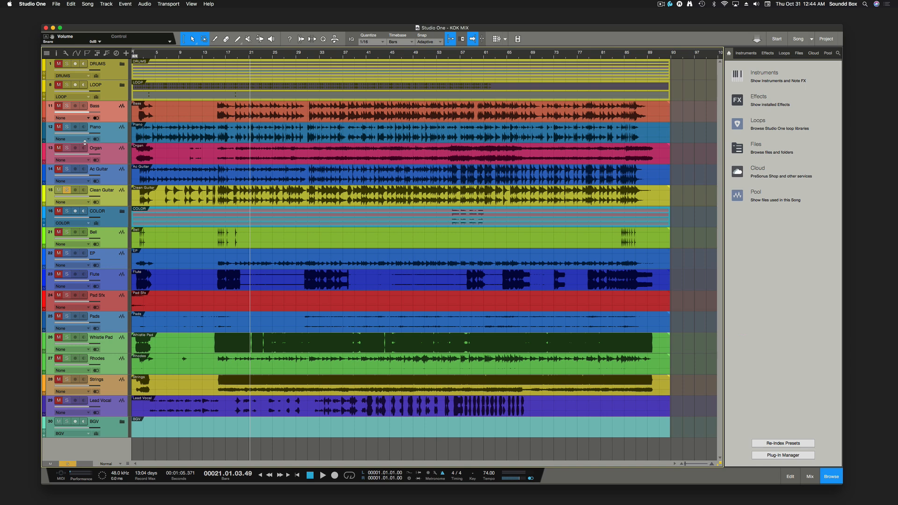
Recolour the BGV folder track magenta
{"action": "left_click", "coordinate": [104, 136]}
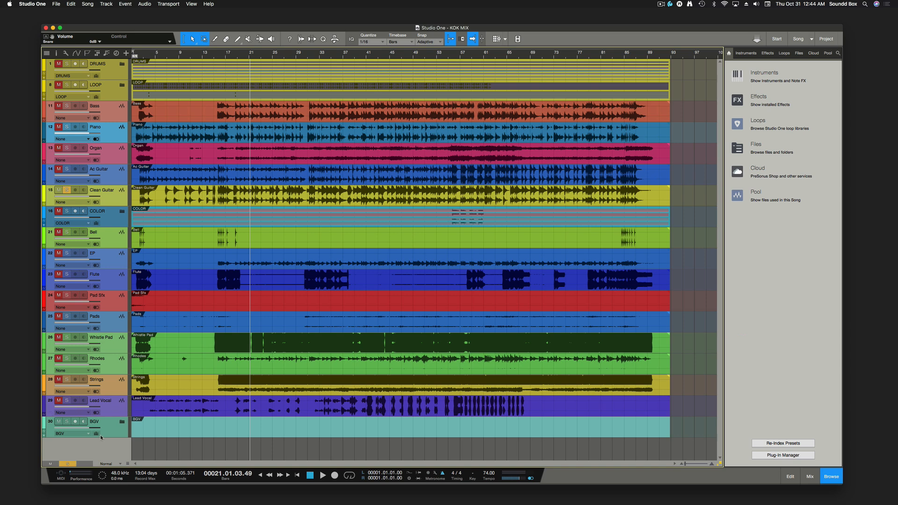
{"action": "left_click", "coordinate": [103, 428]}
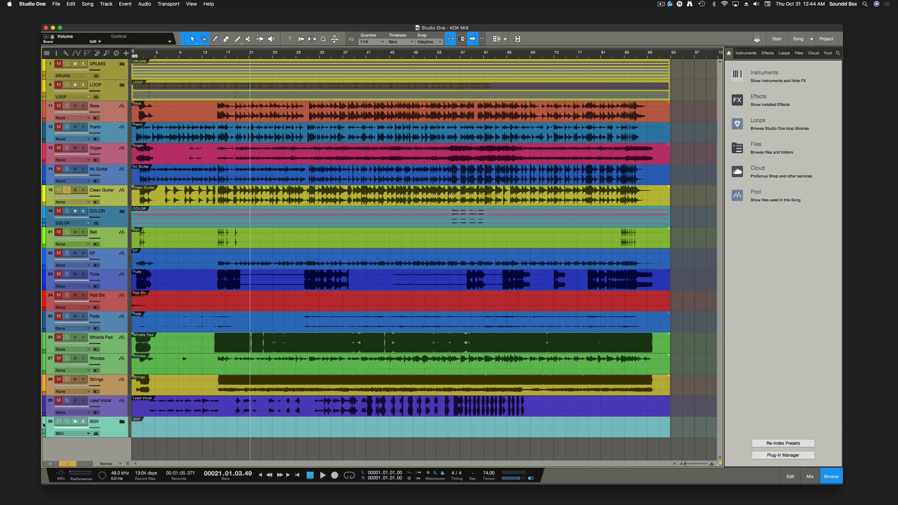
{"action": "left_click", "coordinate": [44, 425]}
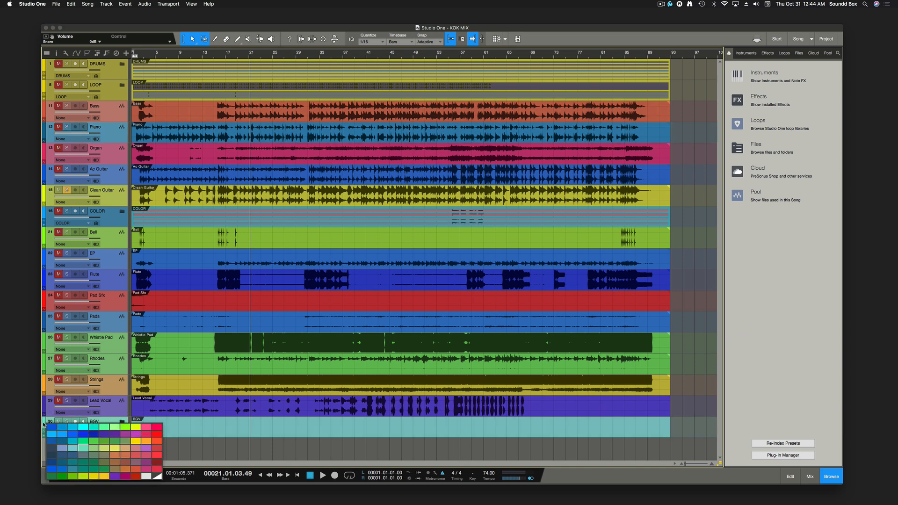
{"action": "left_click", "coordinate": [128, 476]}
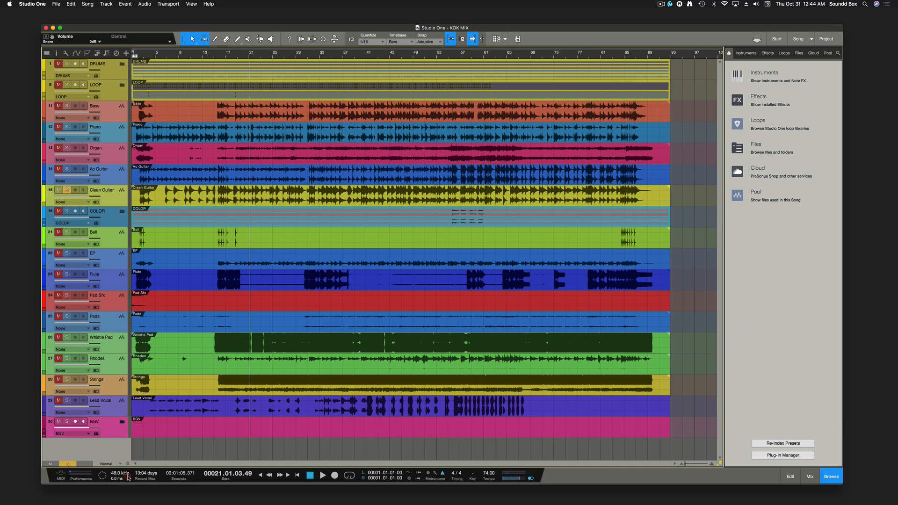
Recolour the Lead Vocal track crimson
{"action": "left_click", "coordinate": [59, 405]}
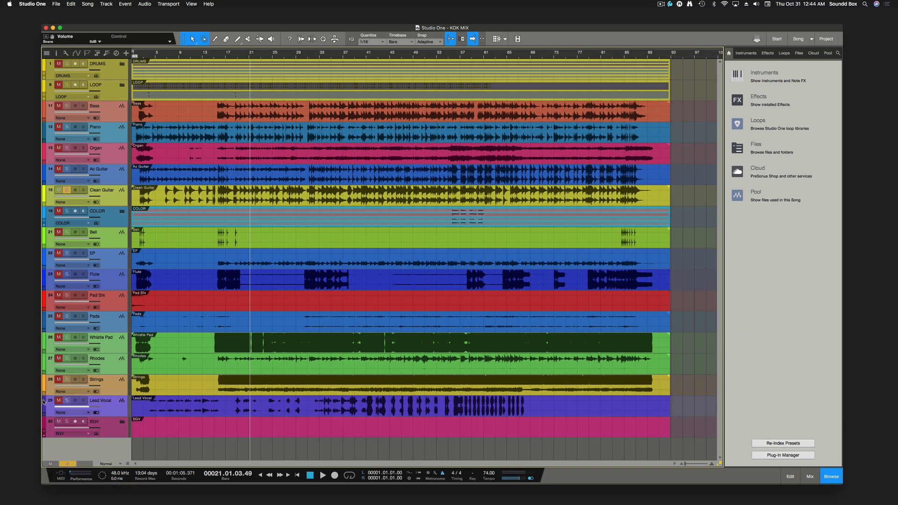
{"action": "left_click", "coordinate": [44, 405]}
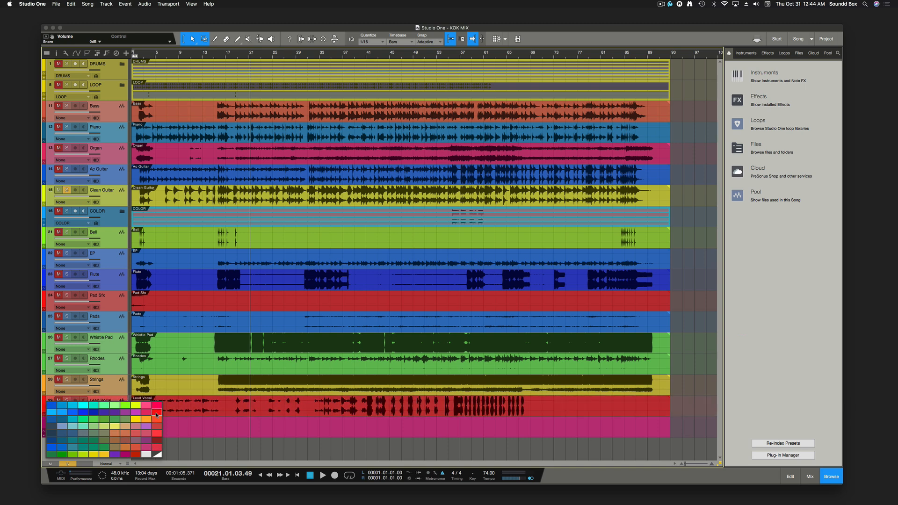
{"action": "left_click", "coordinate": [157, 407]}
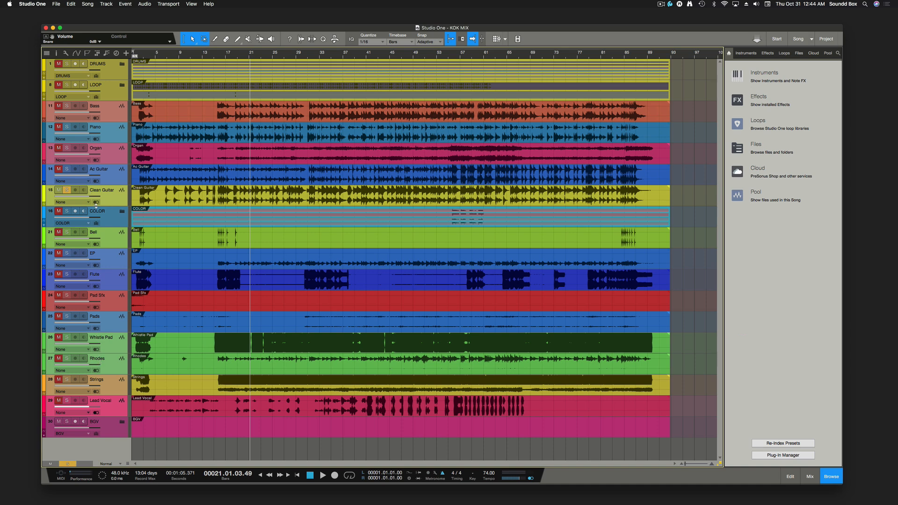
Recolour the Ac Guitar and Clean Guitar tracks together in a pale grey-green
{"action": "left_click", "coordinate": [108, 180]}
{"action": "left_click", "coordinate": [114, 196]}
{"action": "left_click", "coordinate": [113, 174]}
{"action": "left_click", "coordinate": [111, 200]}
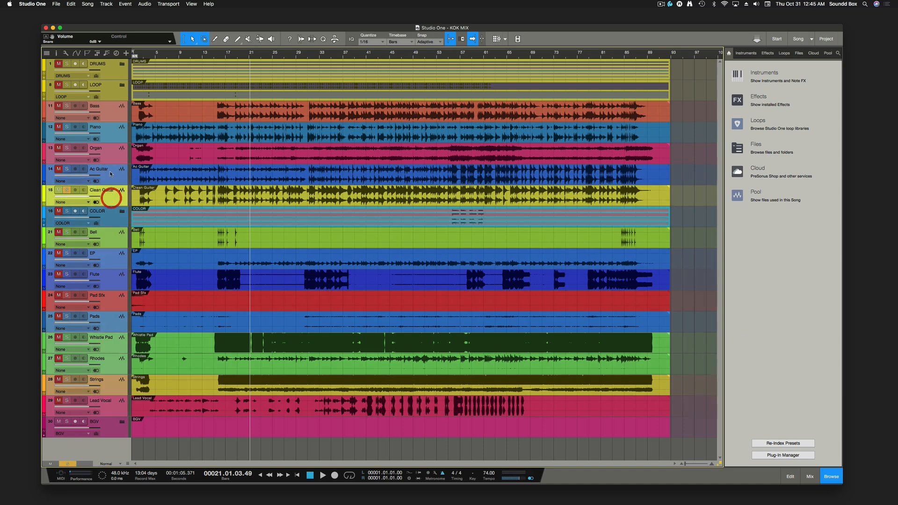
{"action": "left_click", "coordinate": [112, 175], "text": "shift"}
{"action": "left_click", "coordinate": [48, 173]}
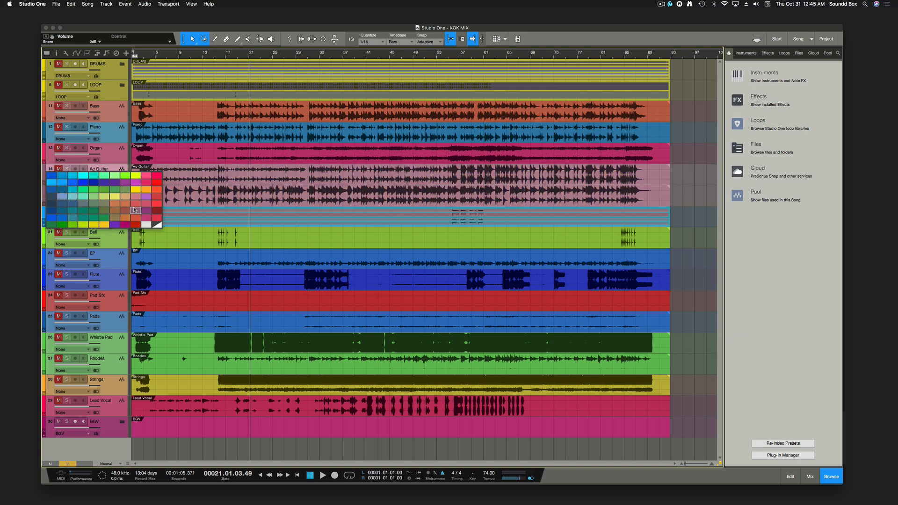
{"action": "left_click", "coordinate": [94, 202]}
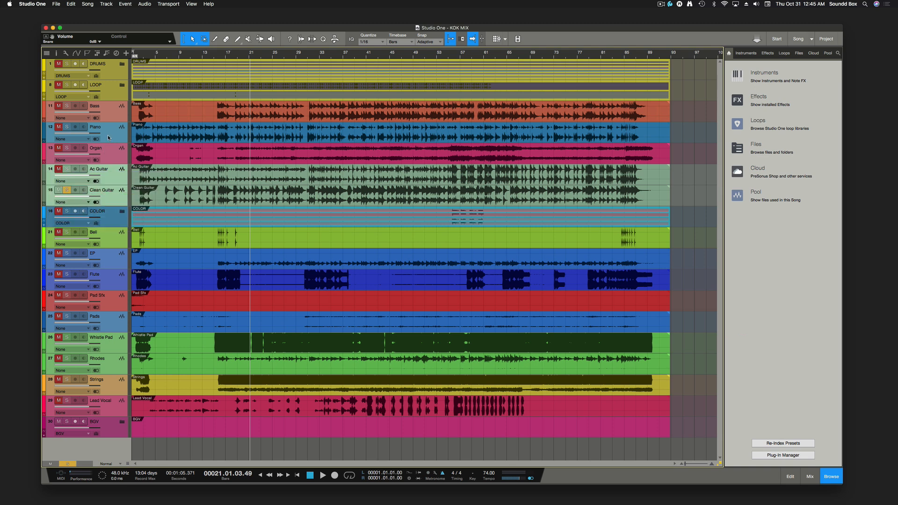
Recolour the Piano and Organ tracks together in teal
{"action": "left_click", "coordinate": [109, 156]}
{"action": "left_click", "coordinate": [44, 135]}
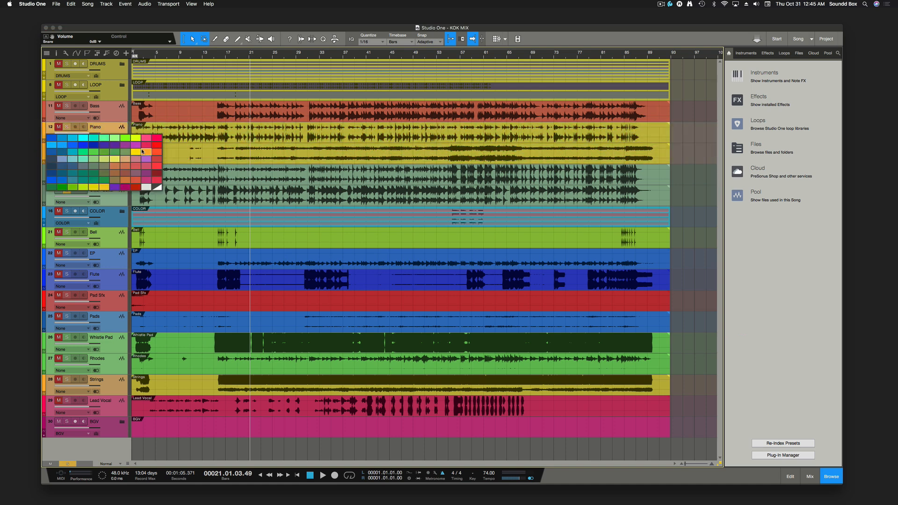
{"action": "left_click", "coordinate": [84, 174]}
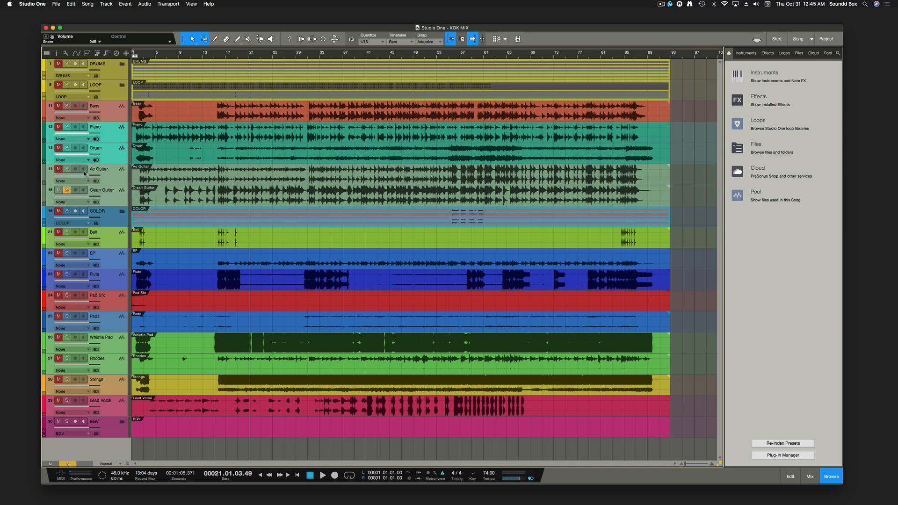
Recolour the DRUMS and LOOP folder tracks together in a golden yellow
{"action": "left_click", "coordinate": [112, 72]}
{"action": "left_click", "coordinate": [112, 93], "text": "shift"}
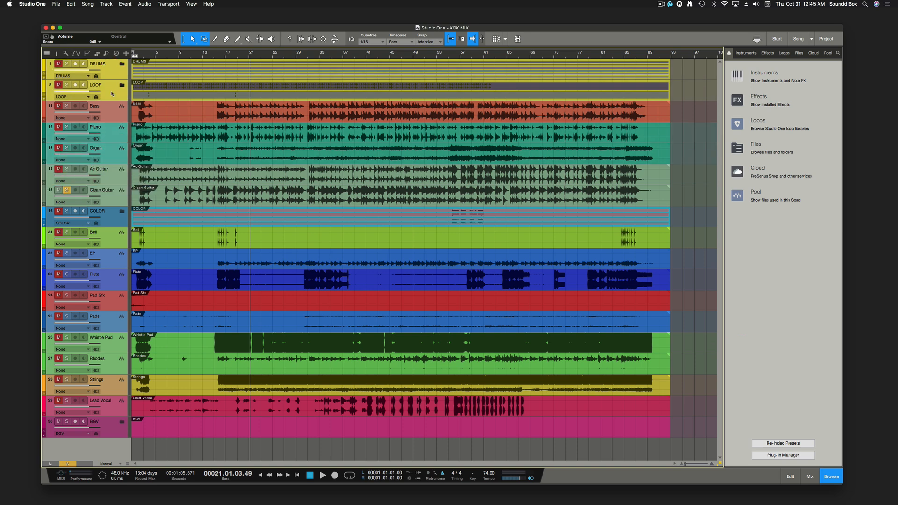
{"action": "left_click", "coordinate": [44, 66]}
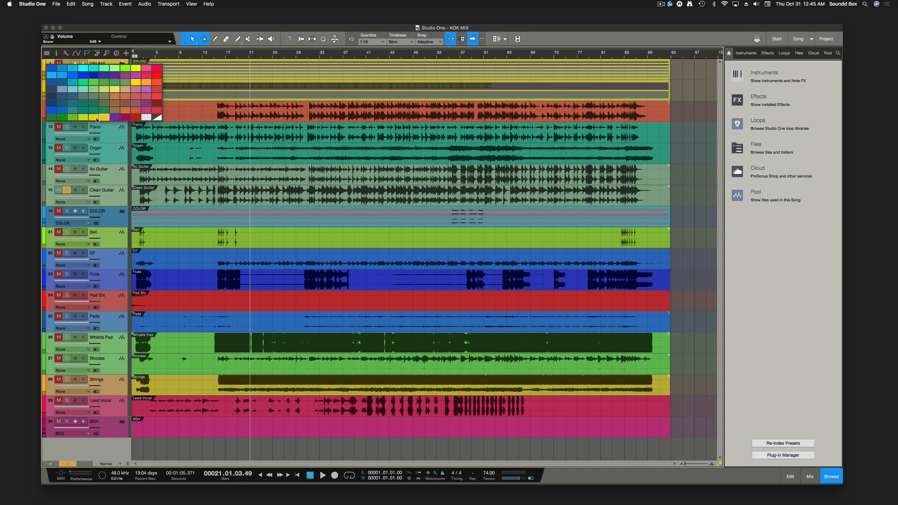
{"action": "left_click", "coordinate": [135, 85]}
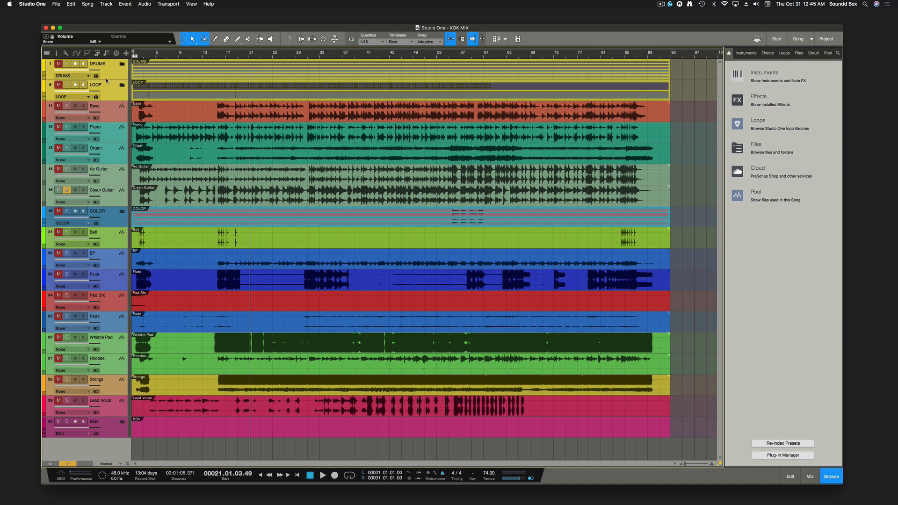
Clear the existing solos and audition the EP track alone in short playbacks from about bar 21
{"action": "left_click", "coordinate": [106, 268]}
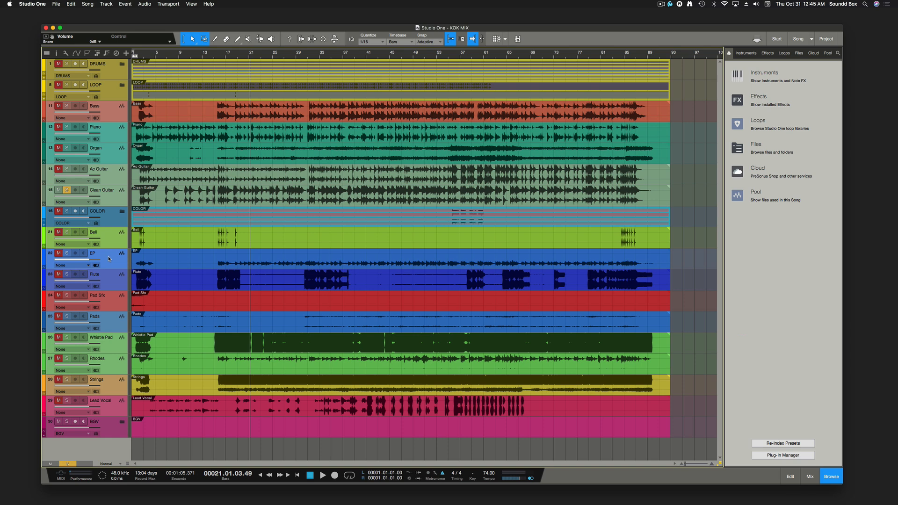
{"action": "left_click", "coordinate": [67, 253]}
{"action": "key", "text": "space"}
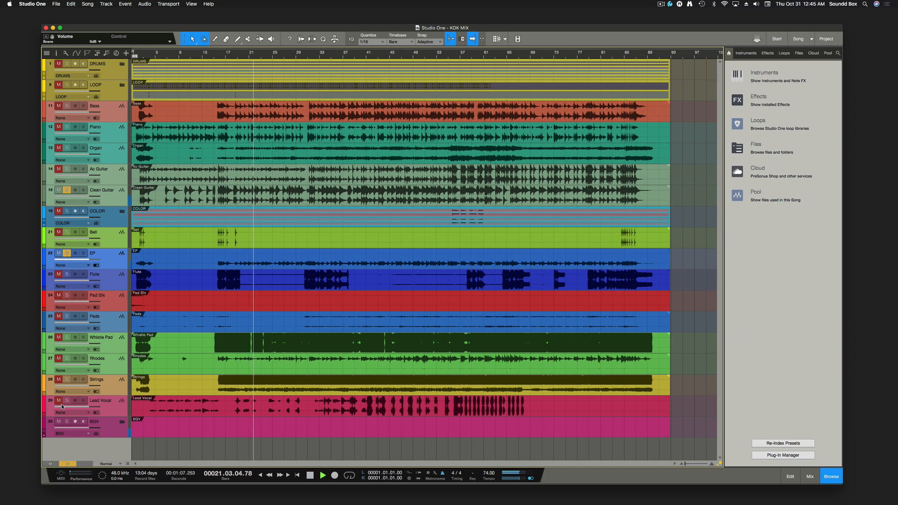
{"action": "key", "text": "space"}
{"action": "left_click", "coordinate": [67, 463]}
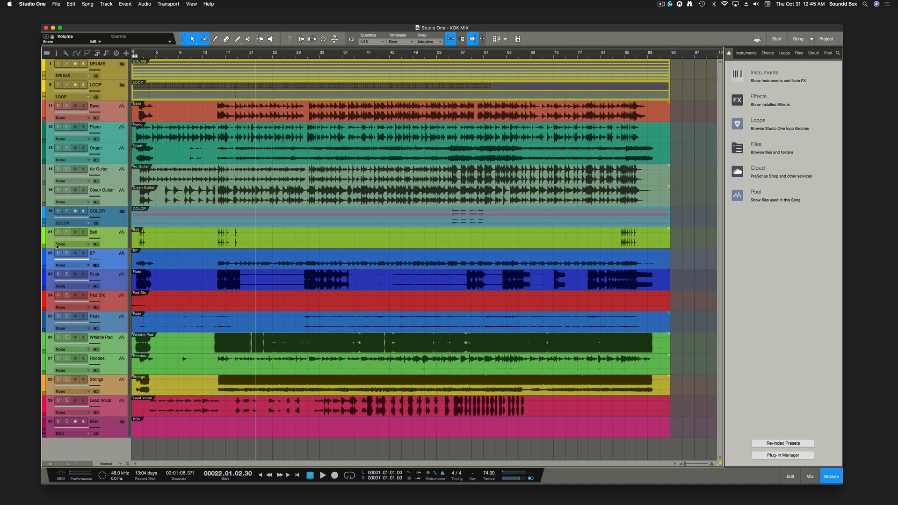
{"action": "left_click", "coordinate": [67, 254]}
{"action": "key", "text": "space"}
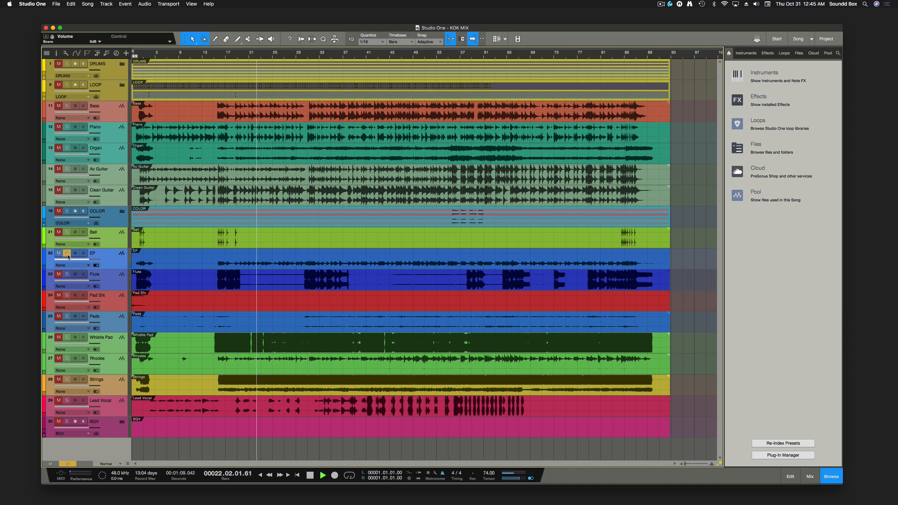
{"action": "key", "text": "space"}
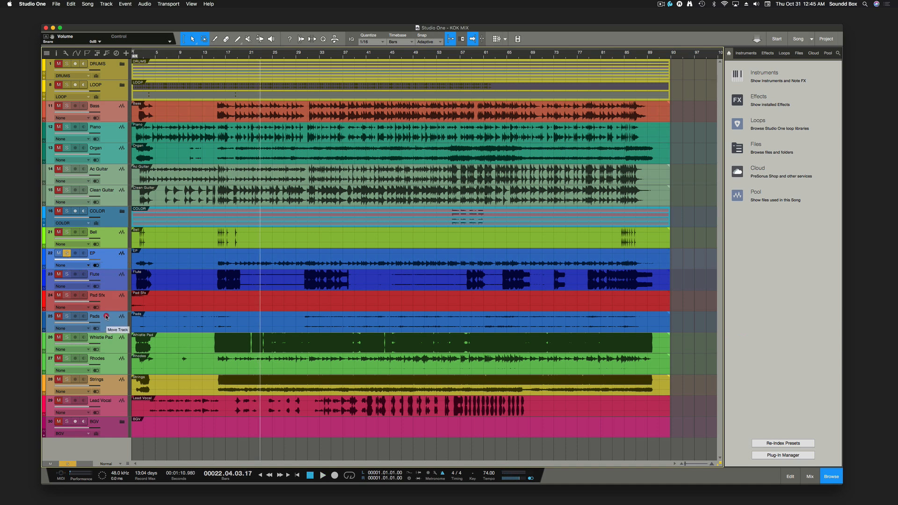
Move the EP track directly above Rhodes, group both in a folder and add a bus channel for that folder
{"action": "left_click_drag", "start_coordinate": [106, 317], "coordinate": [107, 359]}
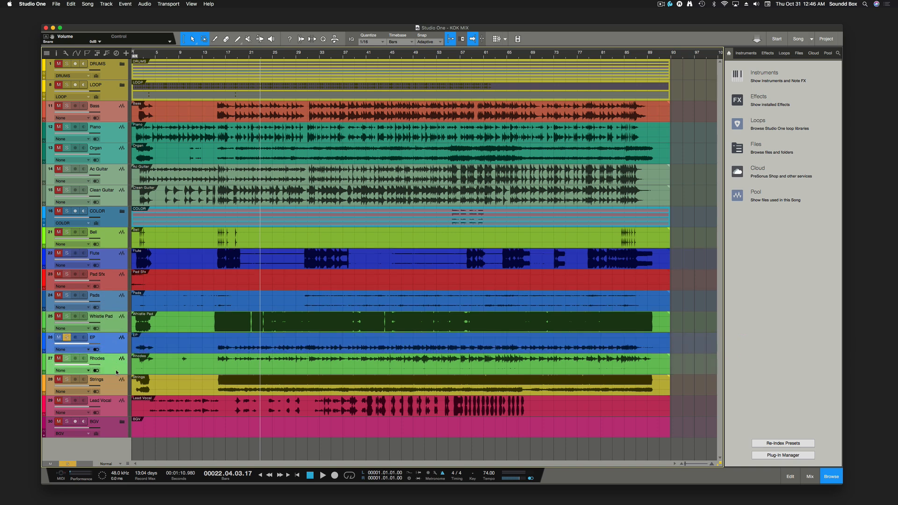
{"action": "key", "text": "super+g"}
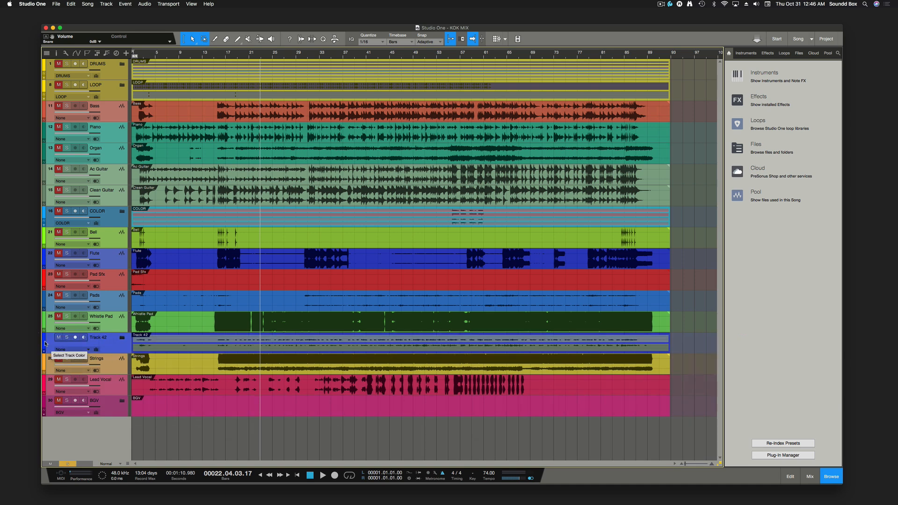
{"action": "left_click", "coordinate": [88, 350]}
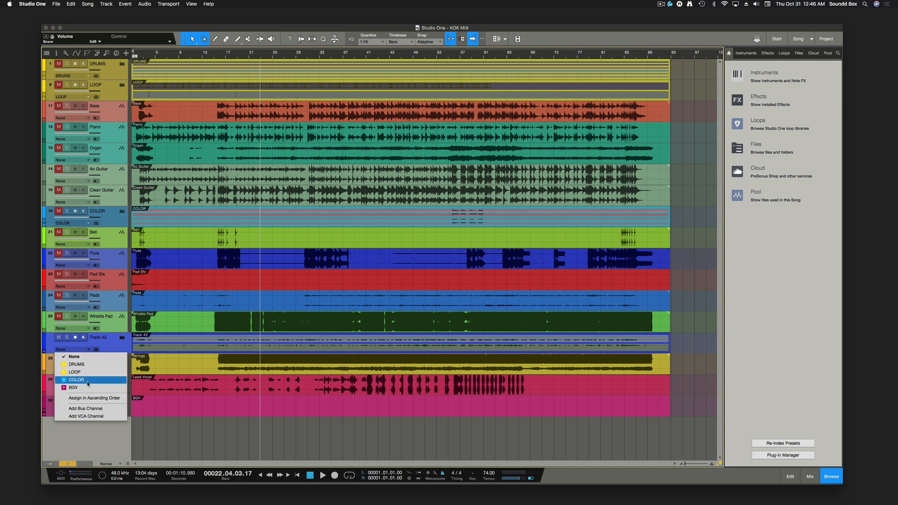
{"action": "left_click", "coordinate": [88, 409]}
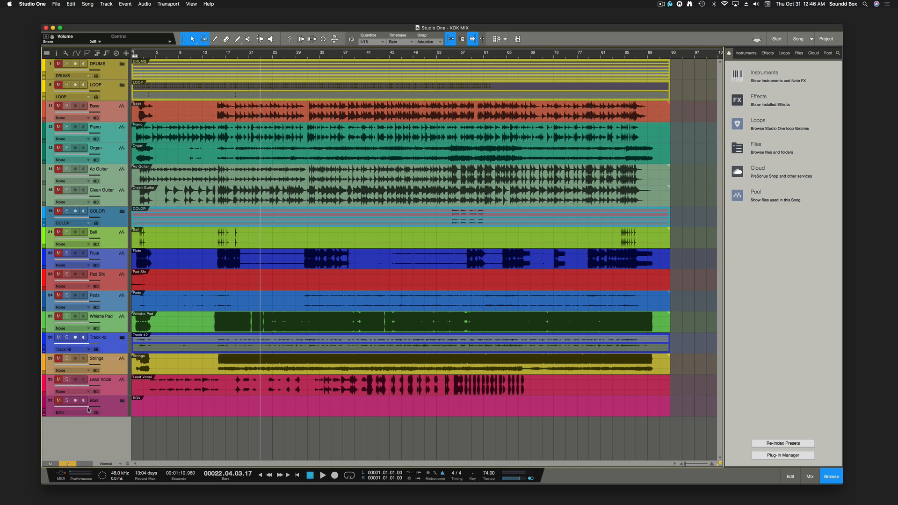
Recolour the new EP and Rhodes folder light blue and rename it RHODES
{"action": "left_click", "coordinate": [45, 340]}
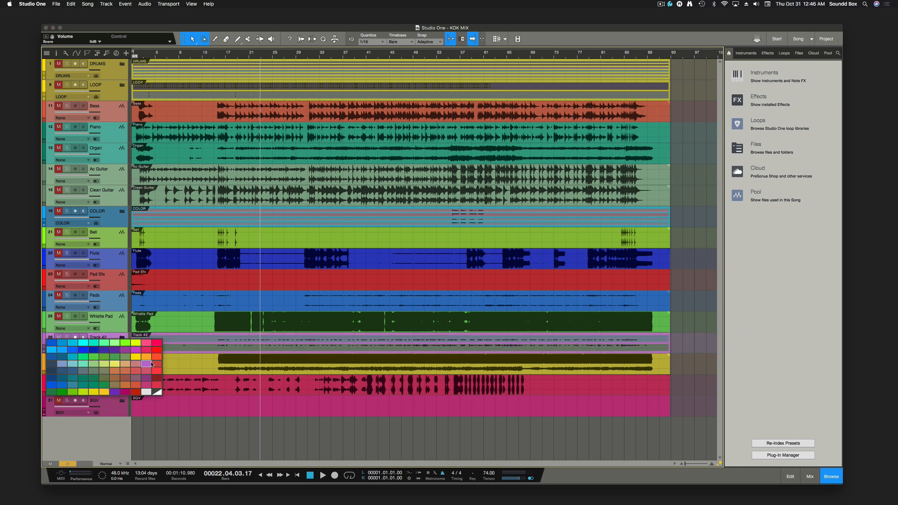
{"action": "left_click", "coordinate": [62, 360]}
{"action": "double_click", "coordinate": [95, 337]}
{"action": "type", "text": "RHODES"}
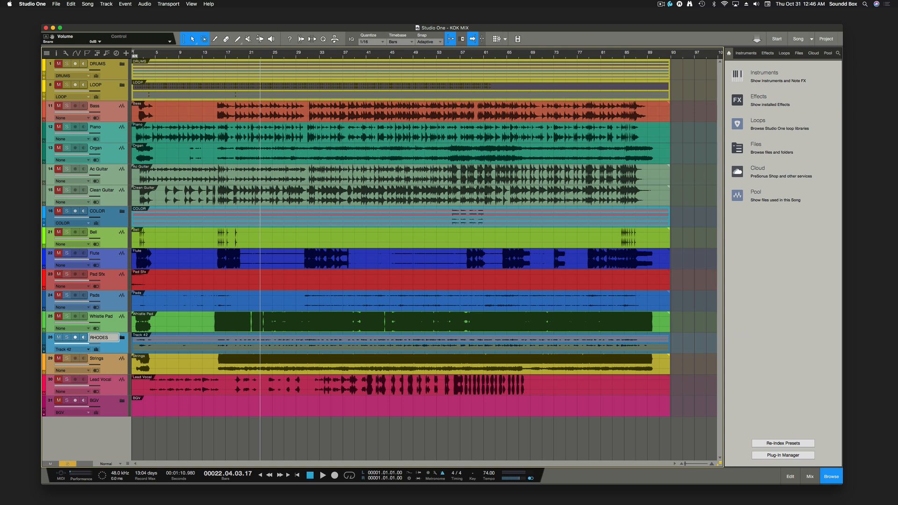
{"action": "key", "text": "Return"}
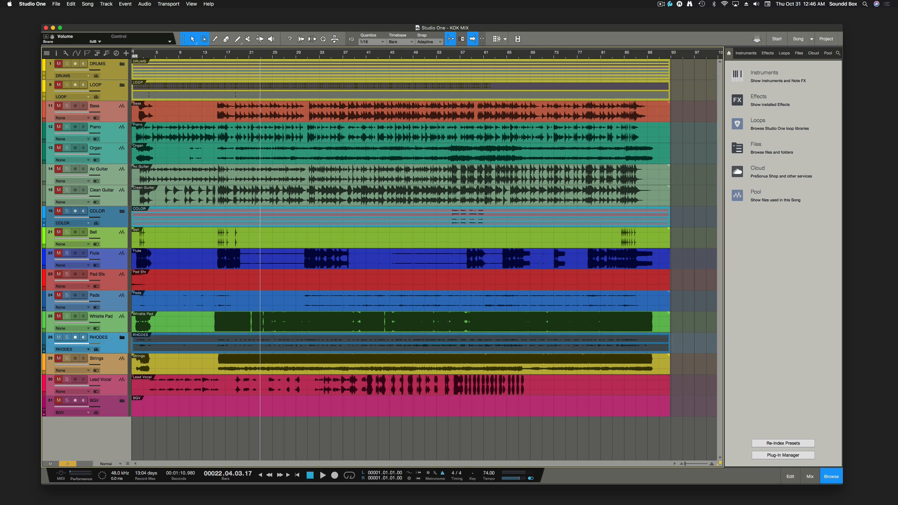
Audition the Pads and Pad Sfx tracks in solo from the start of the song
{"action": "left_click", "coordinate": [109, 325]}
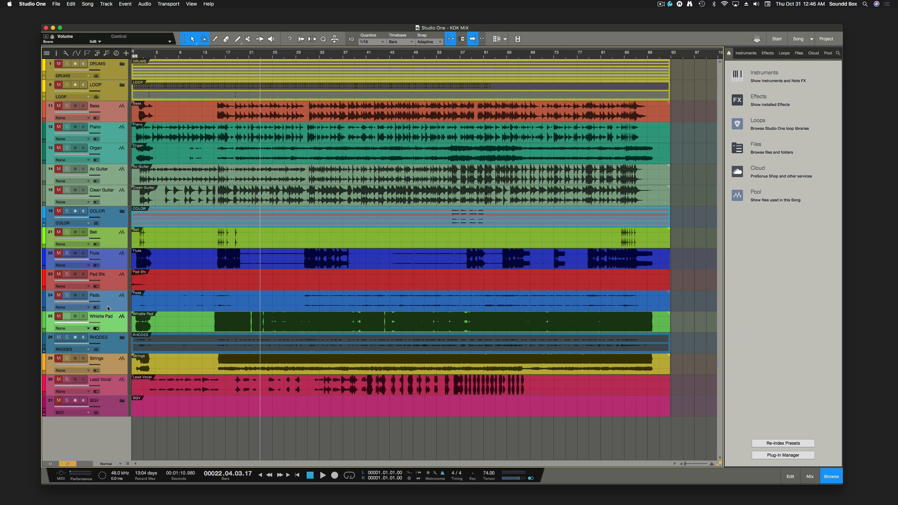
{"action": "left_click", "coordinate": [108, 308]}
{"action": "left_click", "coordinate": [109, 281]}
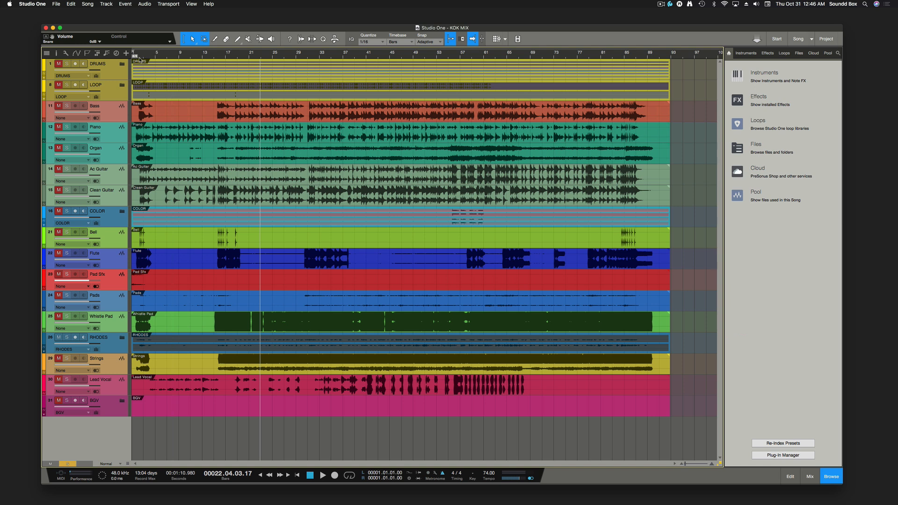
{"action": "key", "text": "KP_0"}
{"action": "key", "text": "KP_0"}
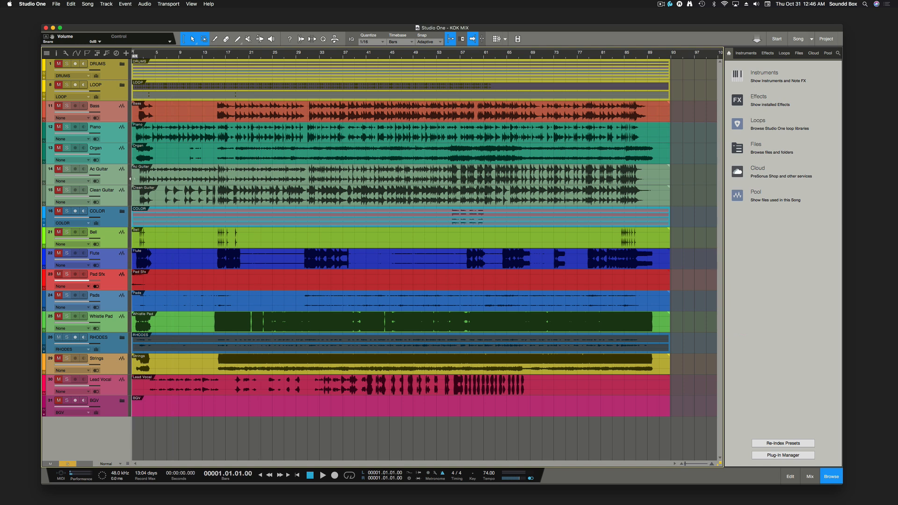
{"action": "left_click", "coordinate": [67, 295]}
{"action": "key", "text": "space"}
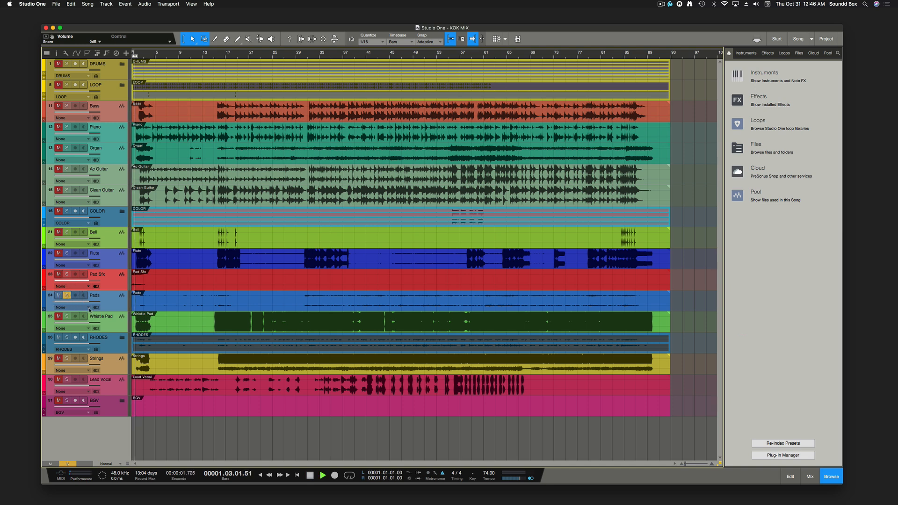
{"action": "left_click", "coordinate": [66, 274]}
{"action": "left_click", "coordinate": [67, 295]}
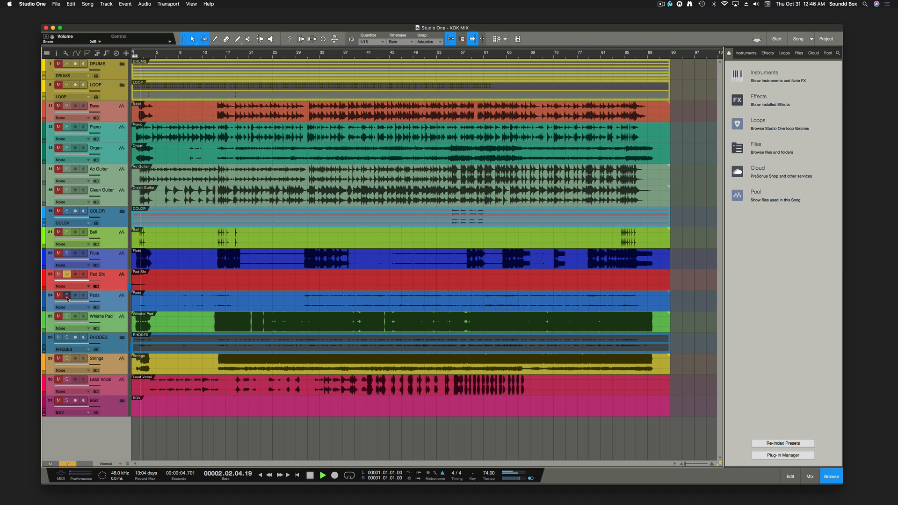
{"action": "left_click", "coordinate": [117, 289]}
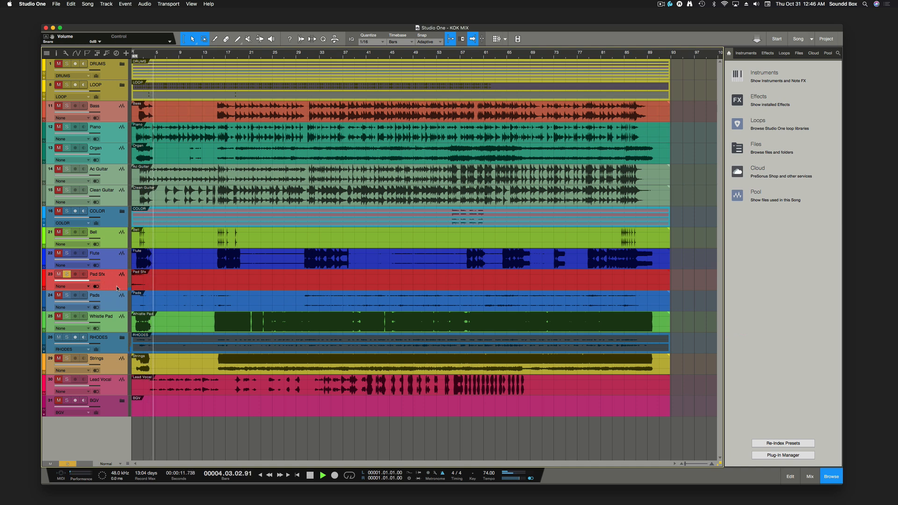
{"action": "key", "text": "space"}
Move the RHODES folder track directly below the Organ track
{"action": "left_click", "coordinate": [114, 266]}
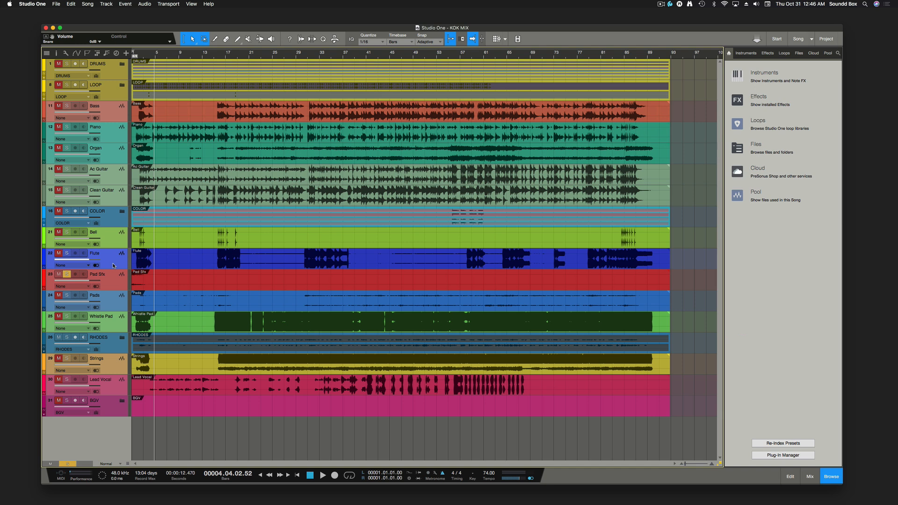
{"action": "left_click", "coordinate": [113, 235]}
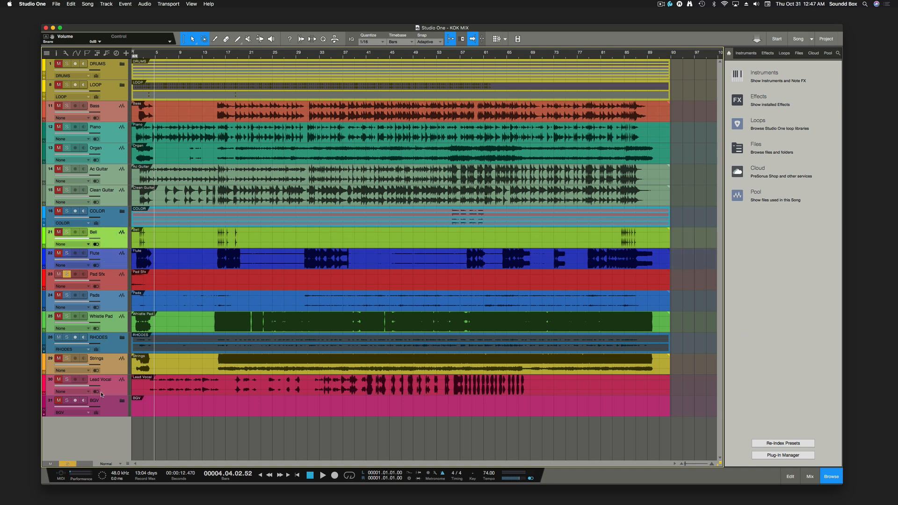
{"action": "left_click", "coordinate": [106, 370]}
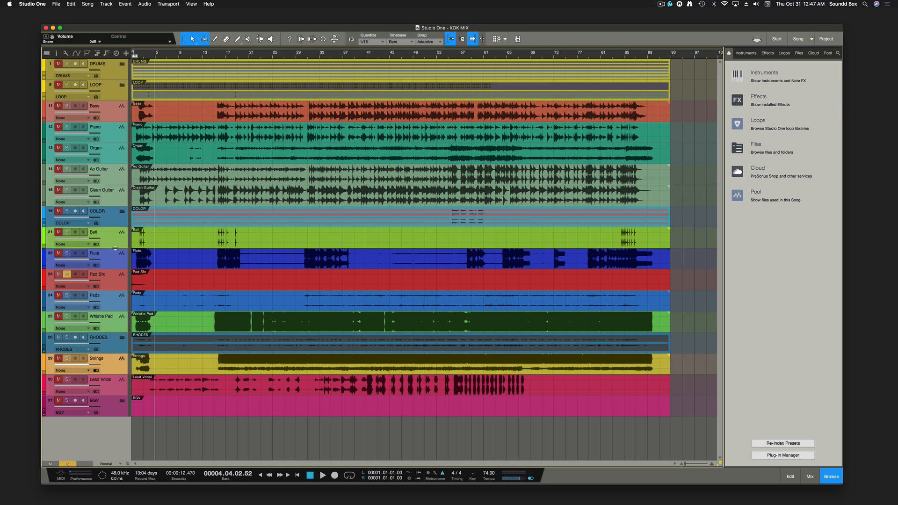
{"action": "left_click_drag", "start_coordinate": [105, 345], "coordinate": [103, 167]}
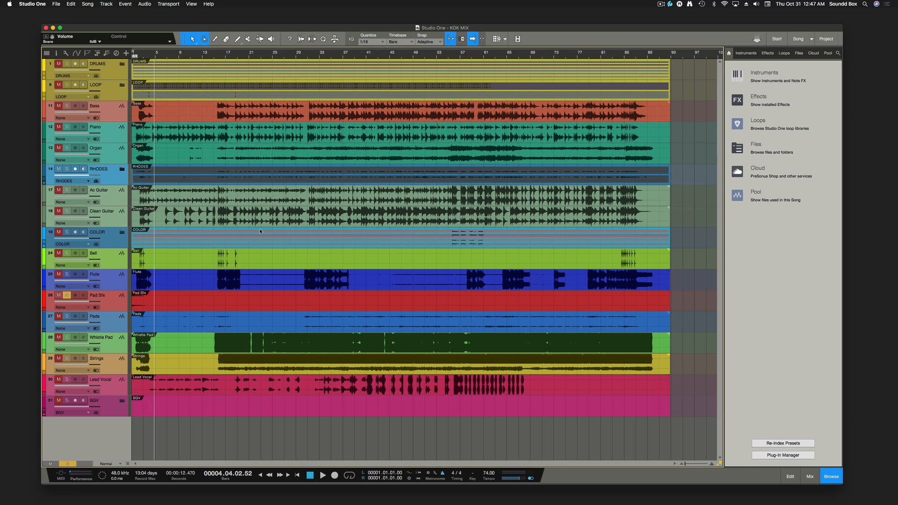
Recolour the Pad Sfx, Pads, Whistle Pad and Strings tracks together in teal green
{"action": "left_click", "coordinate": [111, 368]}
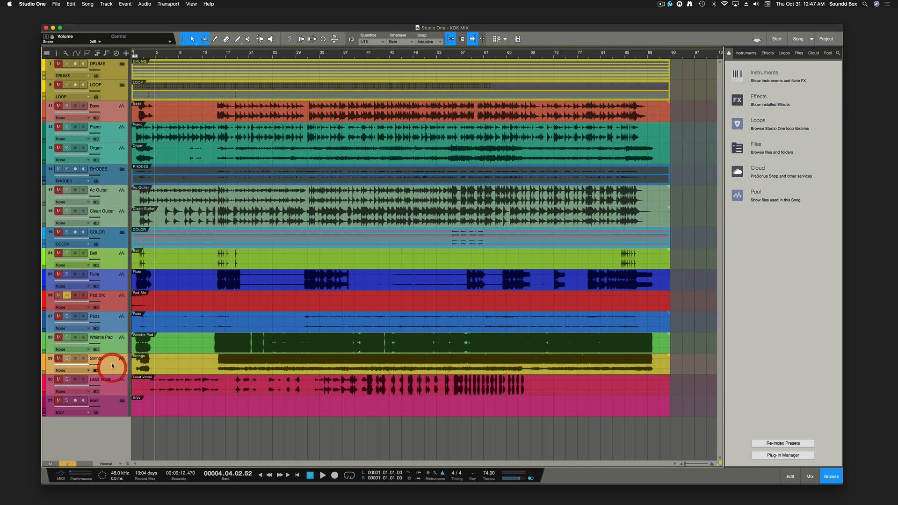
{"action": "left_click", "coordinate": [111, 309]}
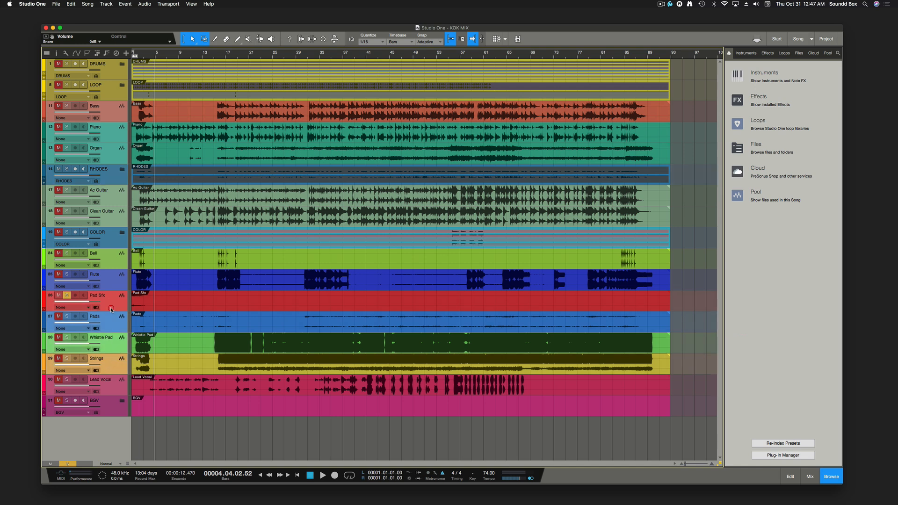
{"action": "left_click", "coordinate": [46, 299]}
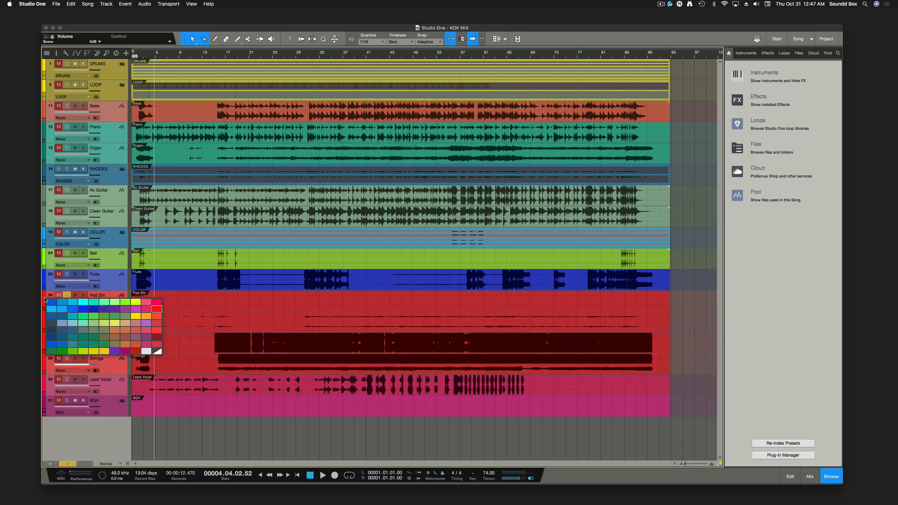
{"action": "left_click", "coordinate": [83, 337]}
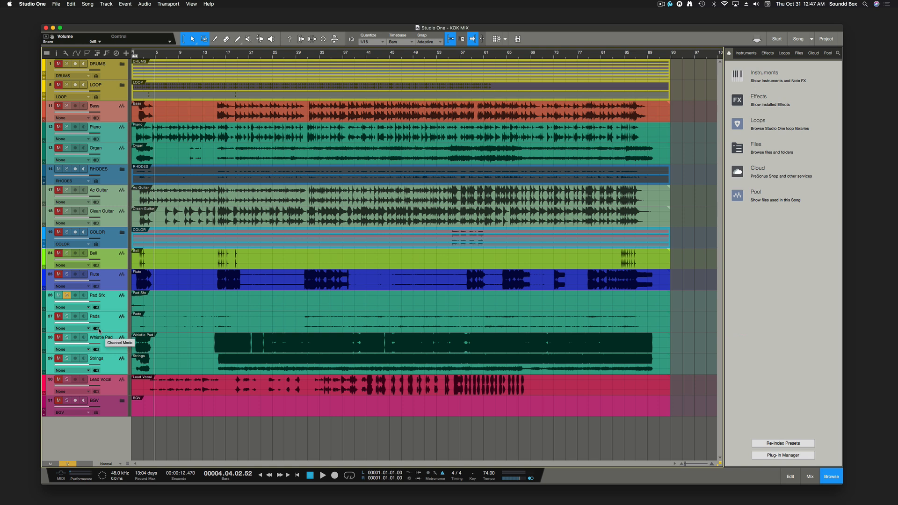
Show the mixer console below the arrangement and enlarge it so the channel strips have more height
{"action": "left_click", "coordinate": [111, 283]}
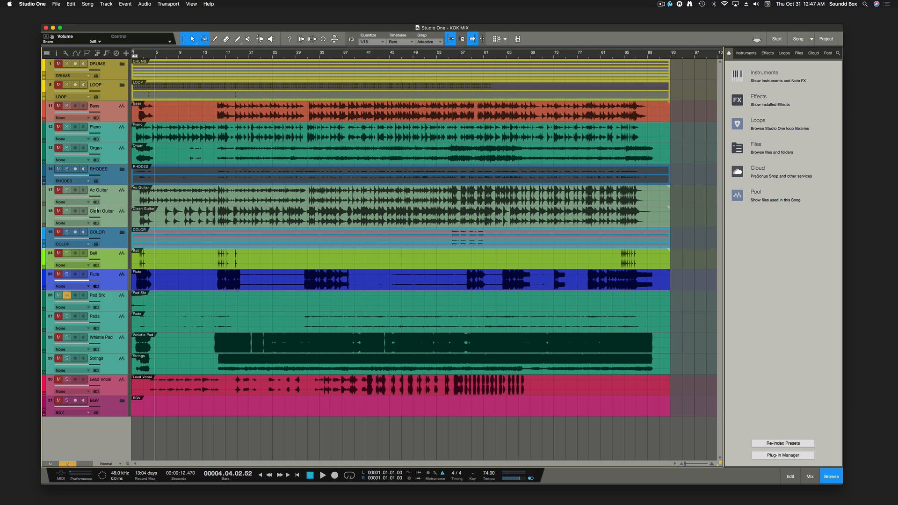
{"action": "left_click", "coordinate": [115, 217]}
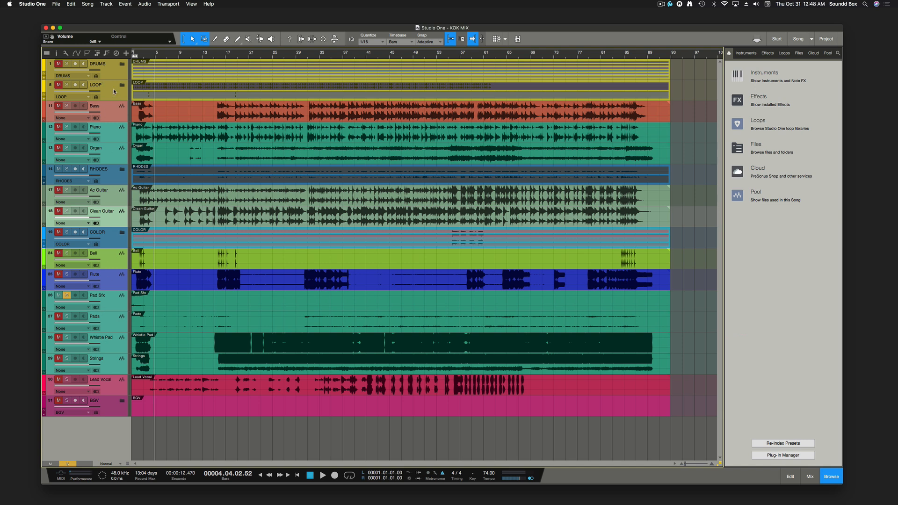
{"action": "key", "text": "F3"}
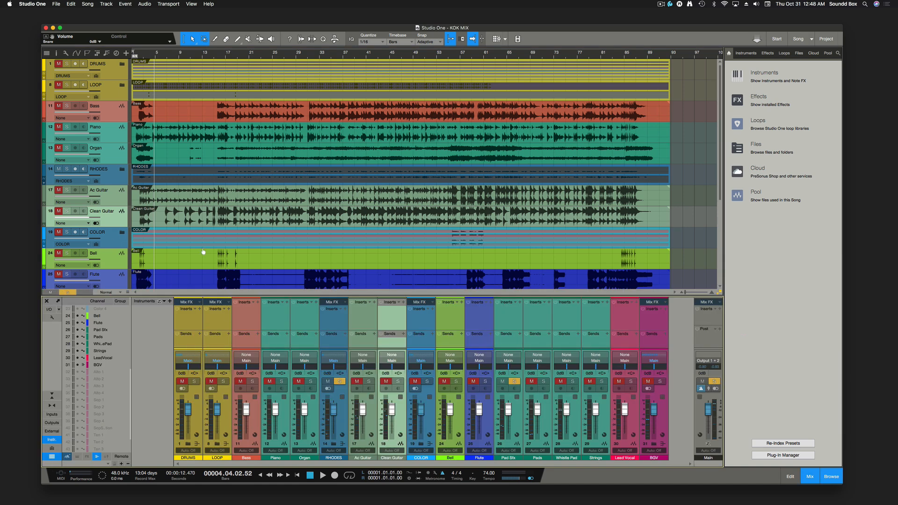
{"action": "mouse_move", "coordinate": [184, 258]}
{"action": "left_mouse_down"}
{"action": "mouse_move", "coordinate": [183, 244]}
{"action": "mouse_move", "coordinate": [181, 257]}
{"action": "left_mouse_up"}
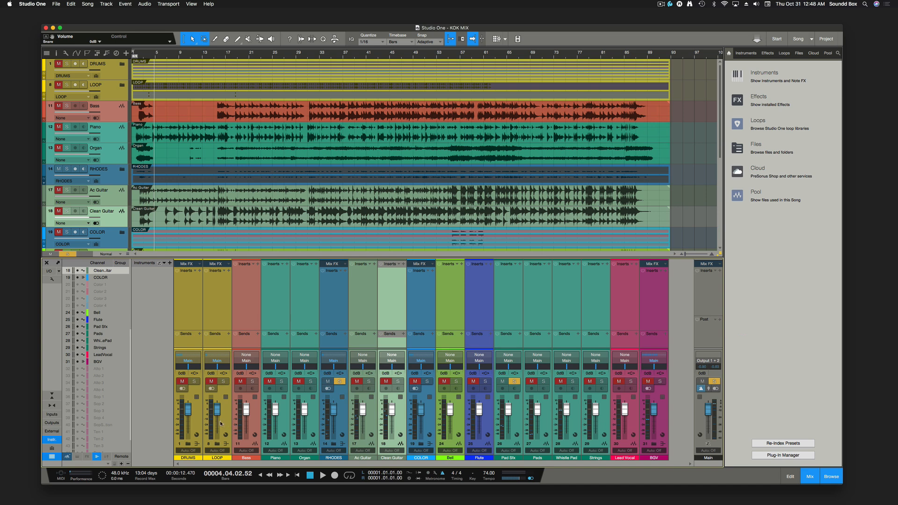
Select all channels from DRUMS to BGV and lower their faders together to about -11.7 dB
{"action": "left_click", "coordinate": [196, 419]}
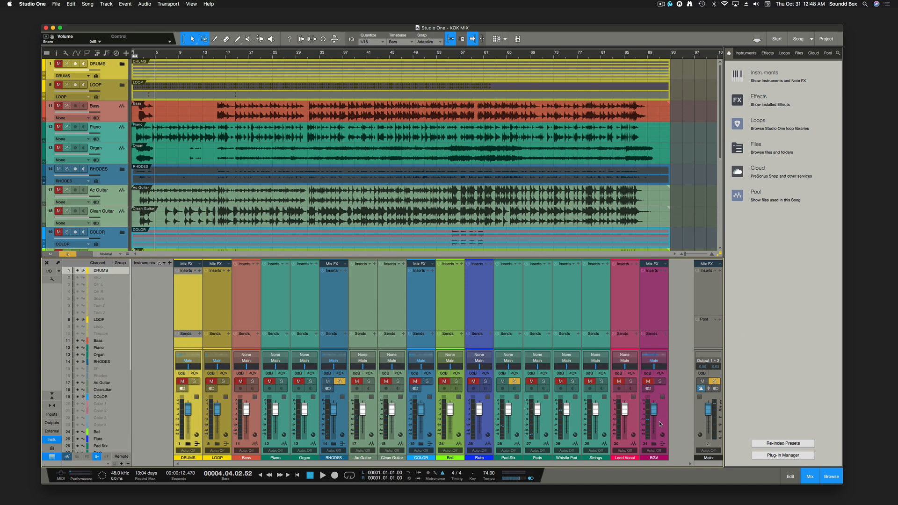
{"action": "scroll", "coordinate": [652, 424], "scroll_direction": "down", "scroll_amount": 1}
{"action": "left_click", "coordinate": [663, 424]}
{"action": "scroll", "coordinate": [655, 417], "scroll_direction": "down", "scroll_amount": 10}
{"action": "scroll", "coordinate": [655, 421], "scroll_direction": "down", "scroll_amount": 2}
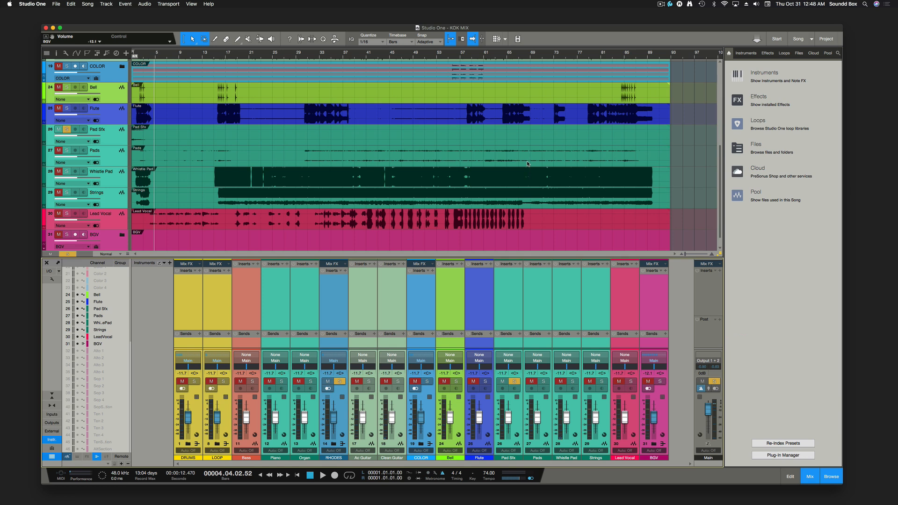
Clear all active solos and play the full mix, selecting the Lead Vocal track during playback
{"action": "left_click", "coordinate": [692, 176]}
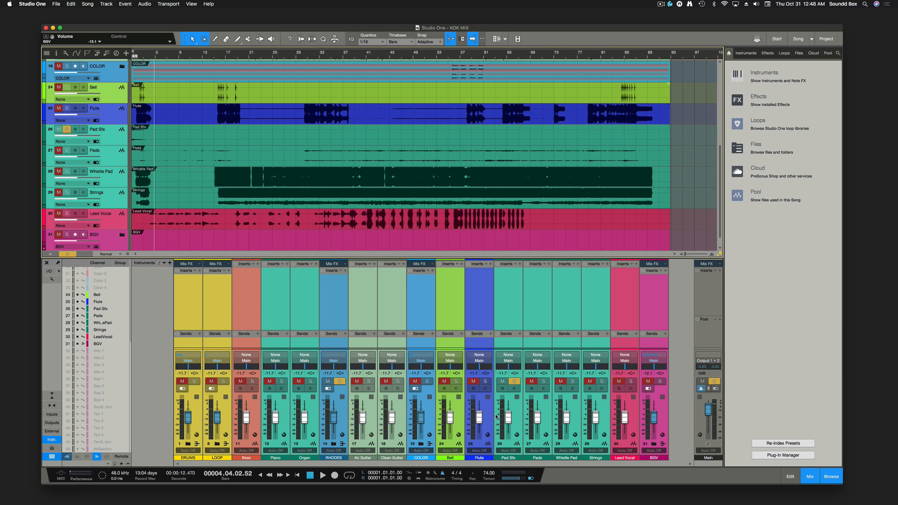
{"action": "left_click", "coordinate": [70, 255]}
{"action": "key", "text": "space"}
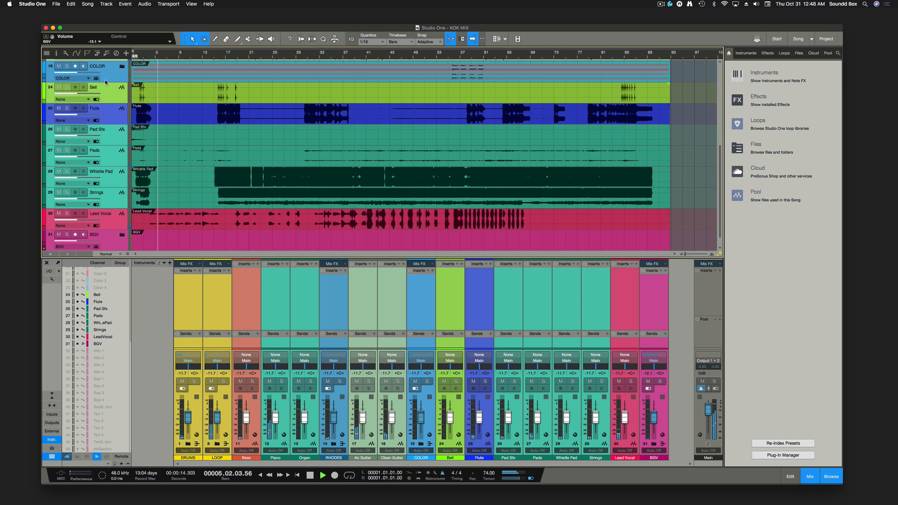
{"action": "scroll", "coordinate": [161, 203], "scroll_direction": "down", "scroll_amount": 1}
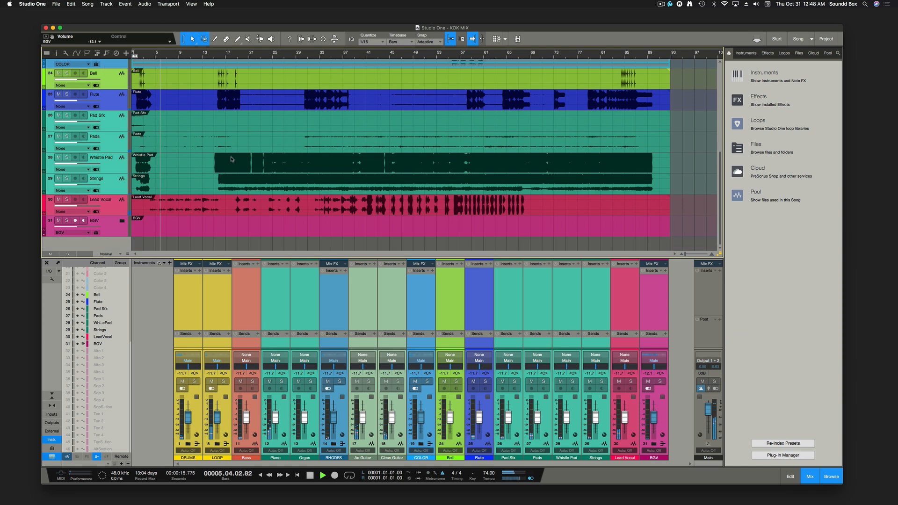
{"action": "left_click", "coordinate": [117, 210]}
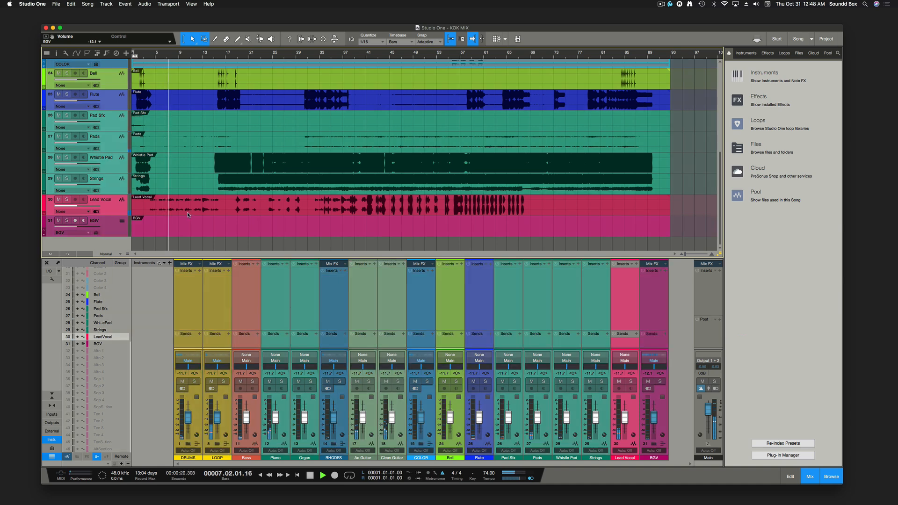
{"action": "scroll", "coordinate": [187, 213], "scroll_direction": "up", "scroll_amount": 5}
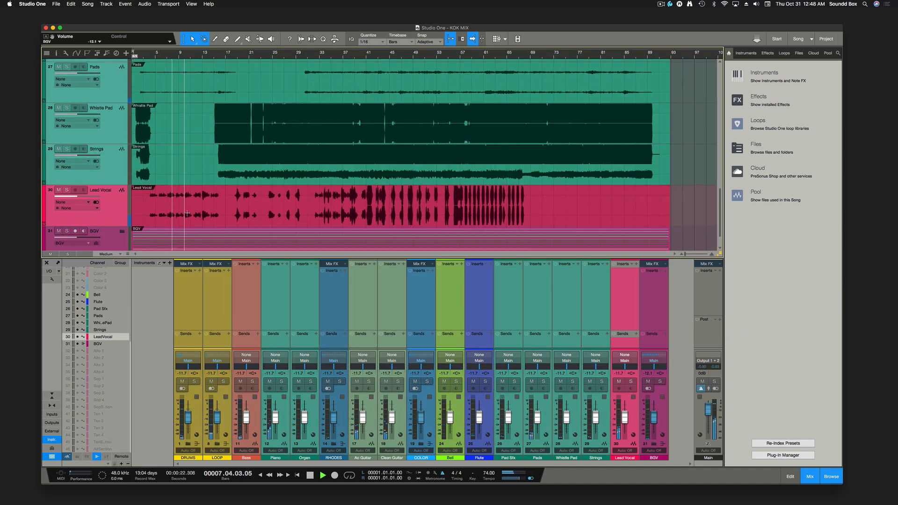
{"action": "scroll", "coordinate": [188, 214], "scroll_direction": "up", "scroll_amount": 2}
{"action": "scroll", "coordinate": [187, 213], "scroll_direction": "up", "scroll_amount": 3}
{"action": "key", "text": "space"}
Return to the start of the song and play the opening bars of the full mix
{"action": "scroll", "coordinate": [303, 160], "scroll_direction": "up", "scroll_amount": 10}
{"action": "scroll", "coordinate": [303, 137], "scroll_direction": "down", "scroll_amount": 10}
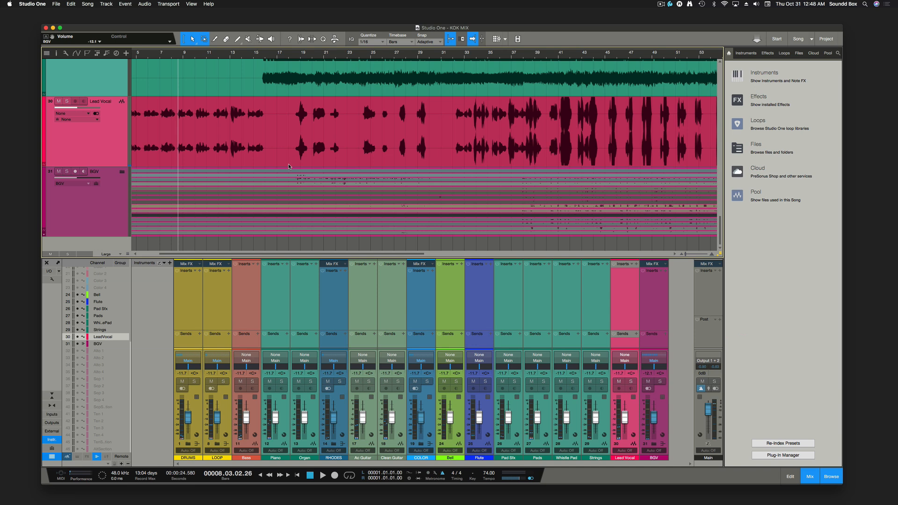
{"action": "key", "text": "comma"}
{"action": "key", "text": "space"}
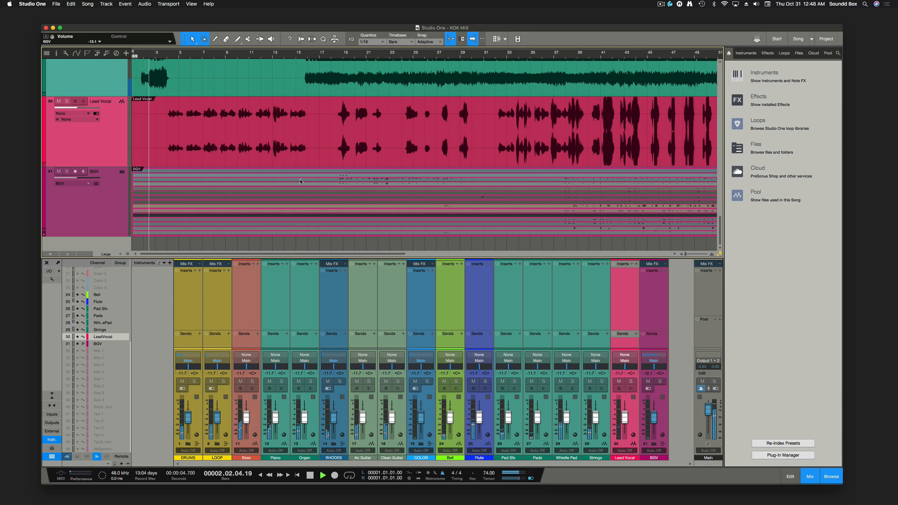
{"action": "key", "text": "space"}
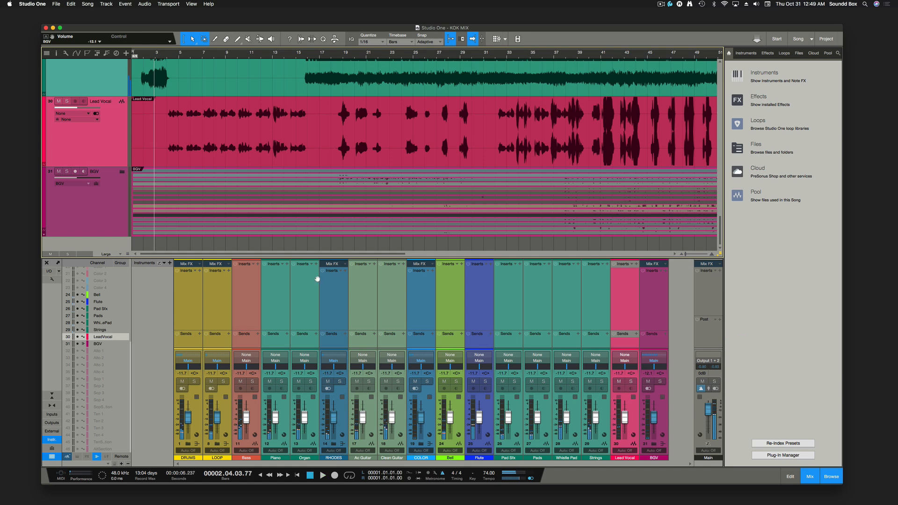
{"action": "left_click", "coordinate": [197, 421]}
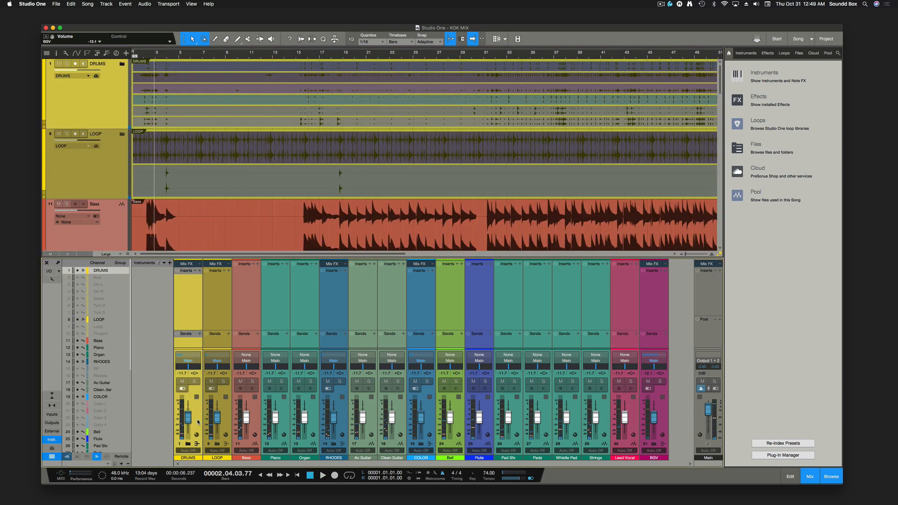
{"action": "left_click_drag", "start_coordinate": [188, 418], "coordinate": [188, 421]}
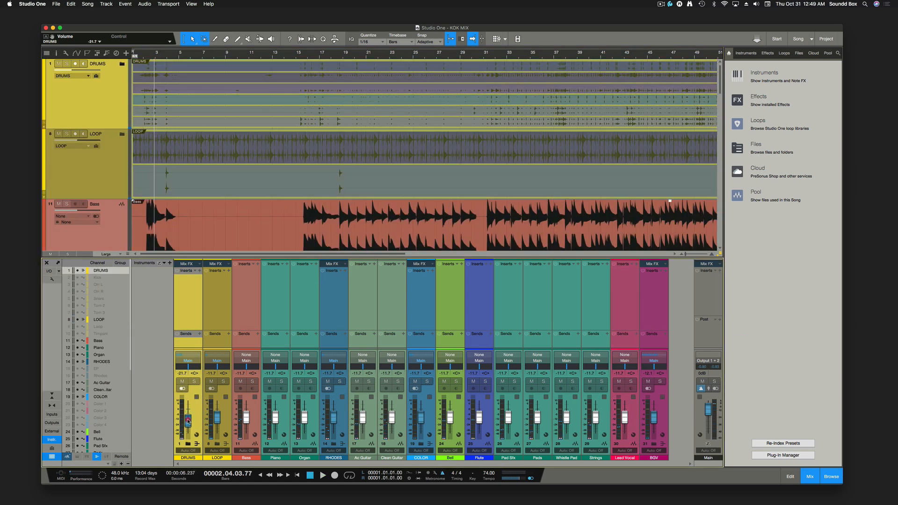
{"action": "key", "text": "super+z"}
{"action": "left_click", "coordinate": [240, 436]}
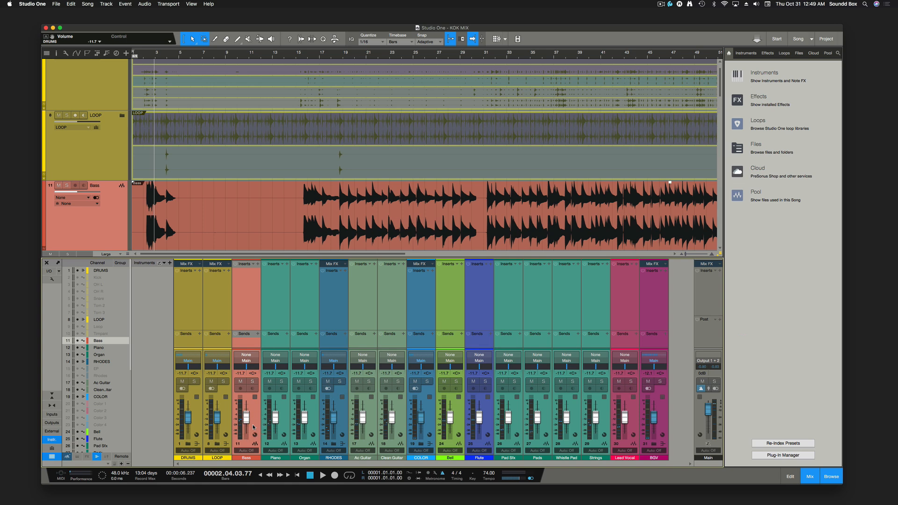
Select every channel from DRUMS to BGV and lower the faders together to about -22.3 dB
{"action": "left_click", "coordinate": [197, 435]}
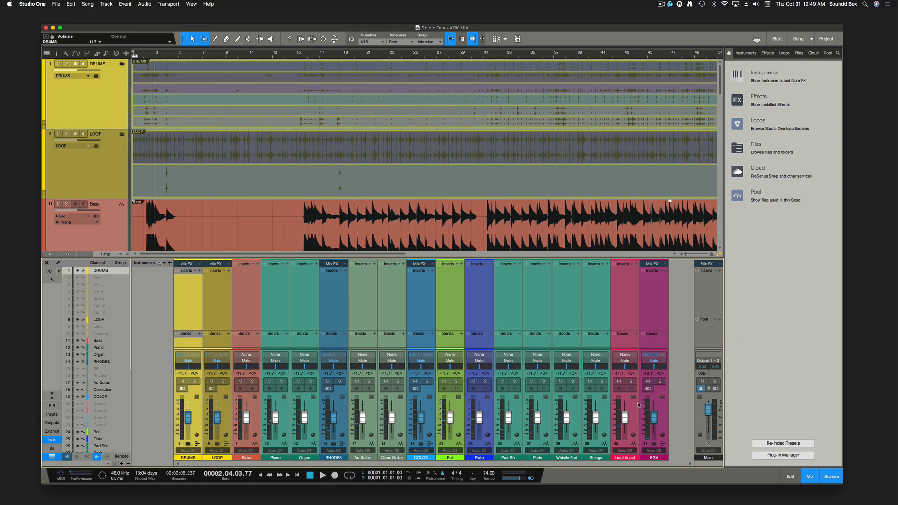
{"action": "left_click", "coordinate": [665, 418], "text": "shift"}
{"action": "left_click_drag", "start_coordinate": [654, 416], "coordinate": [663, 424]}
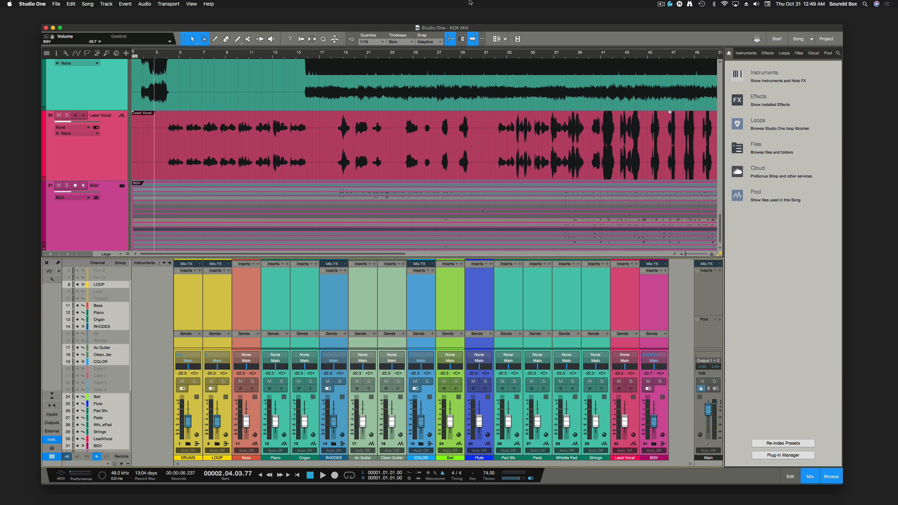
Return to the song start and look up the Tap Tempo keyboard shortcut in the preferences
{"action": "key", "text": "Home"}
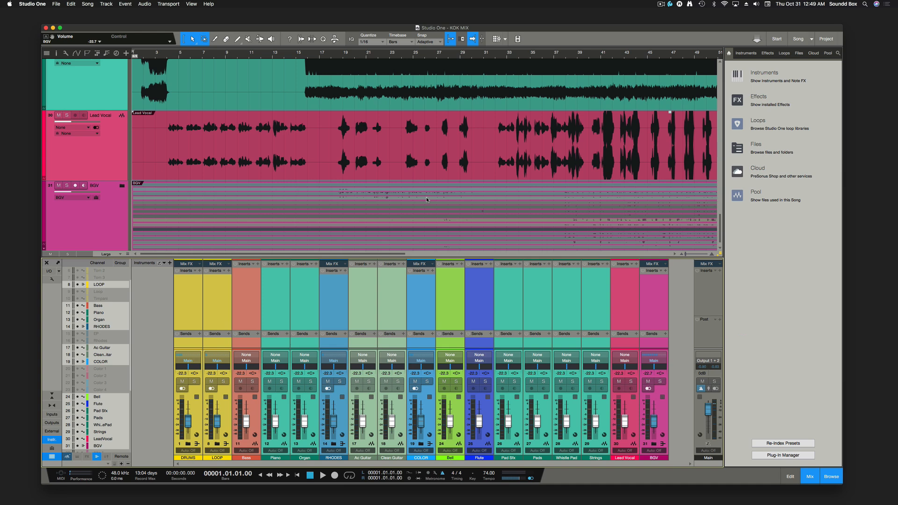
{"action": "key", "text": "super+comma"}
{"action": "left_click_drag", "start_coordinate": [429, 294], "coordinate": [440, 143]}
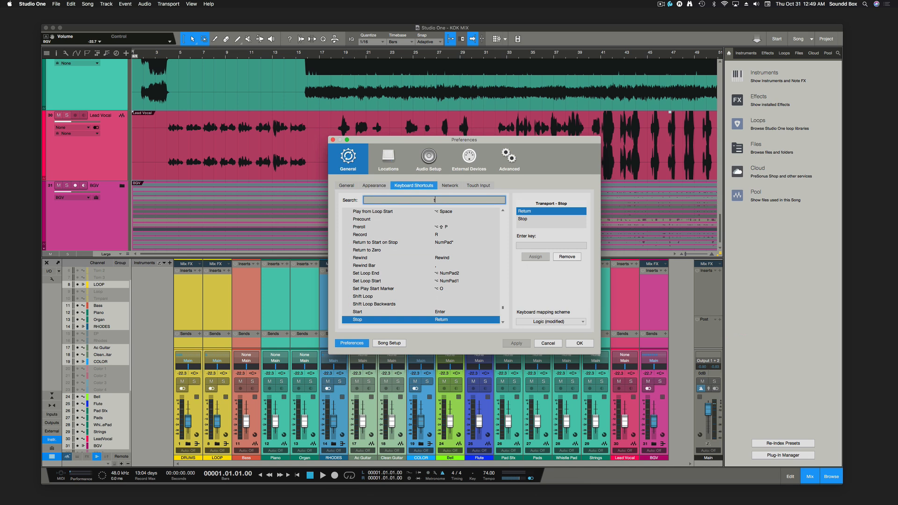
{"action": "type", "text": "tap"}
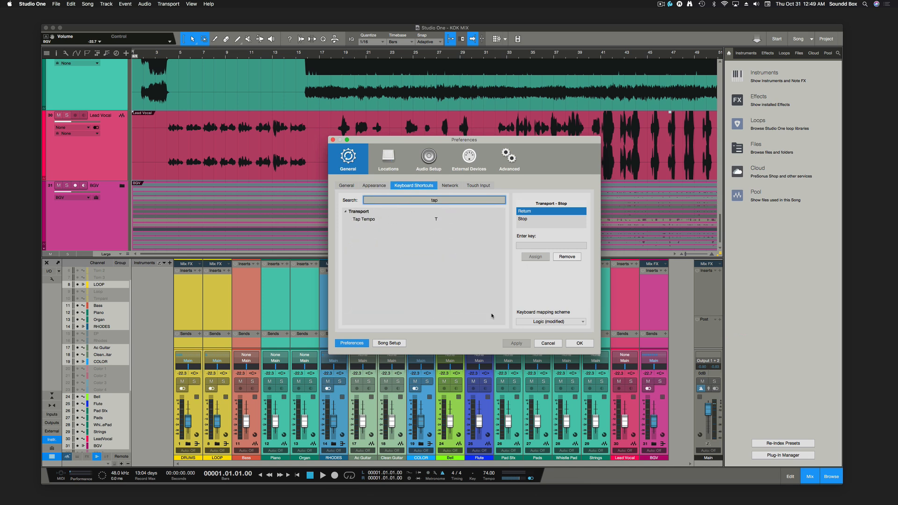
{"action": "left_click", "coordinate": [541, 345]}
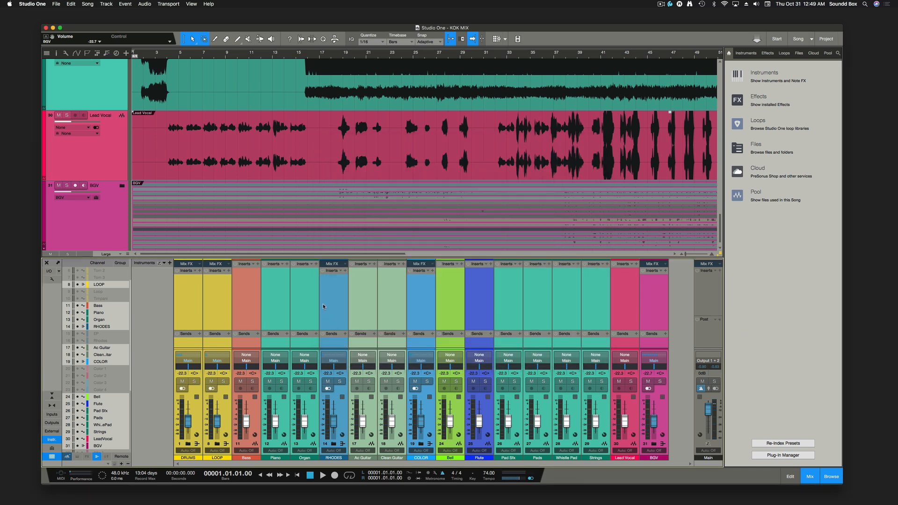
Tap in the song's tempo along with playback from the start, to 98 BPM
{"action": "key", "text": "space"}
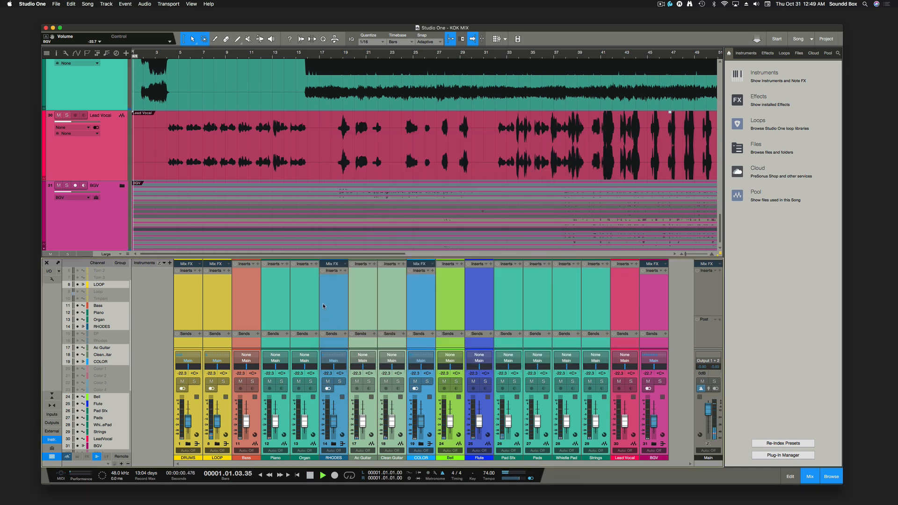
{"action": "key", "text": "super+z"}
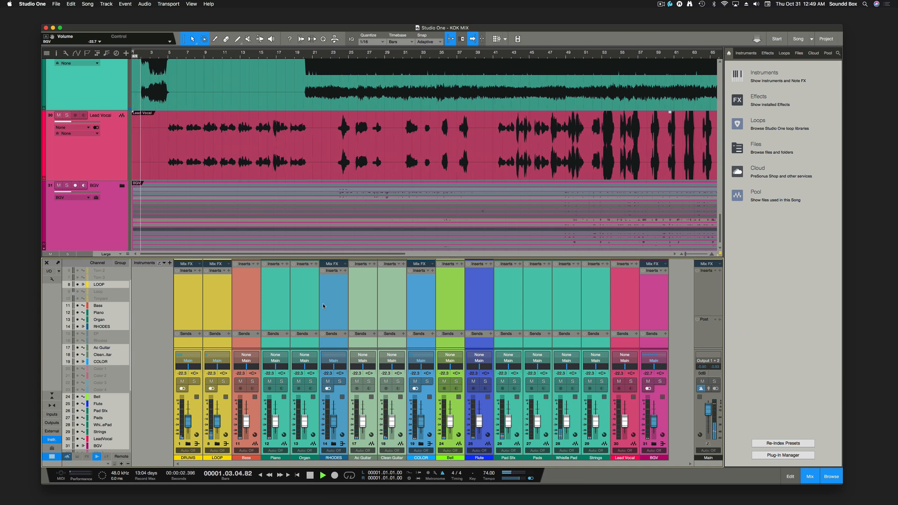
{"action": "key", "text": "t"}
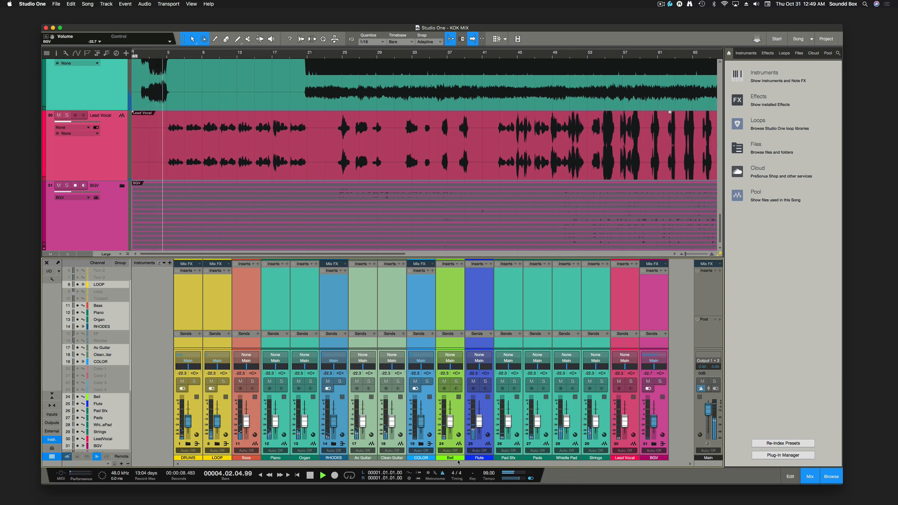
{"action": "key", "text": "space"}
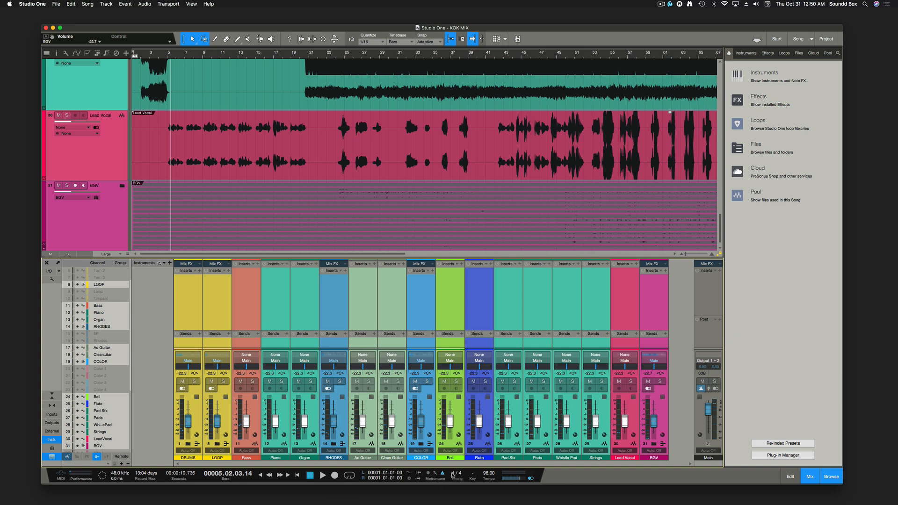
Play the song again in short passes to check the tapped tempo against the music
{"action": "key", "text": "space"}
{"action": "key", "text": "KP_Multiply"}
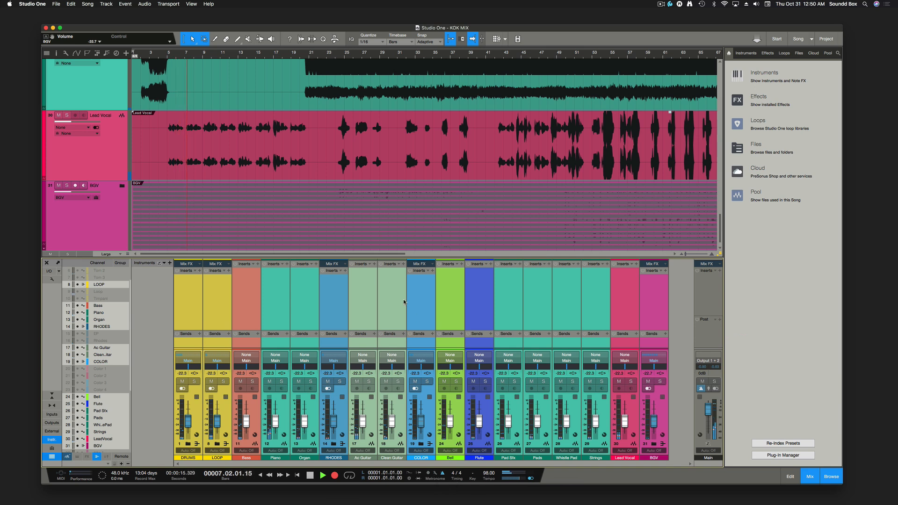
{"action": "key", "text": "space"}
{"action": "key", "text": "KP_0"}
{"action": "key", "text": "KP_0"}
{"action": "key", "text": "space"}
{"action": "key", "text": "KP_Multiply"}
{"action": "key", "text": "space"}
Set the song tempo to 99 BPM
{"action": "left_click", "coordinate": [492, 475]}
{"action": "type", "text": "99"}
{"action": "key", "text": "Return"}
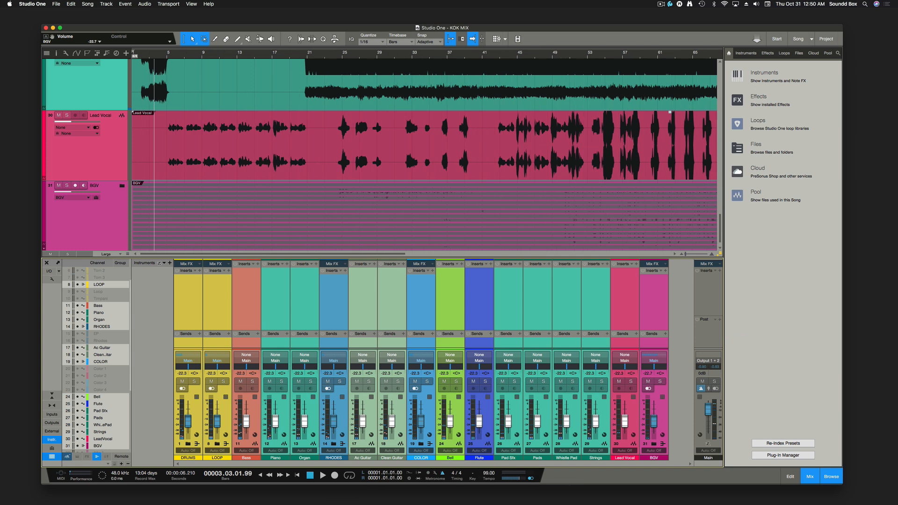
Play the song from the start and stop playback at about bar 3
{"action": "key", "text": "comma"}
{"action": "key", "text": "KP_Multiply"}
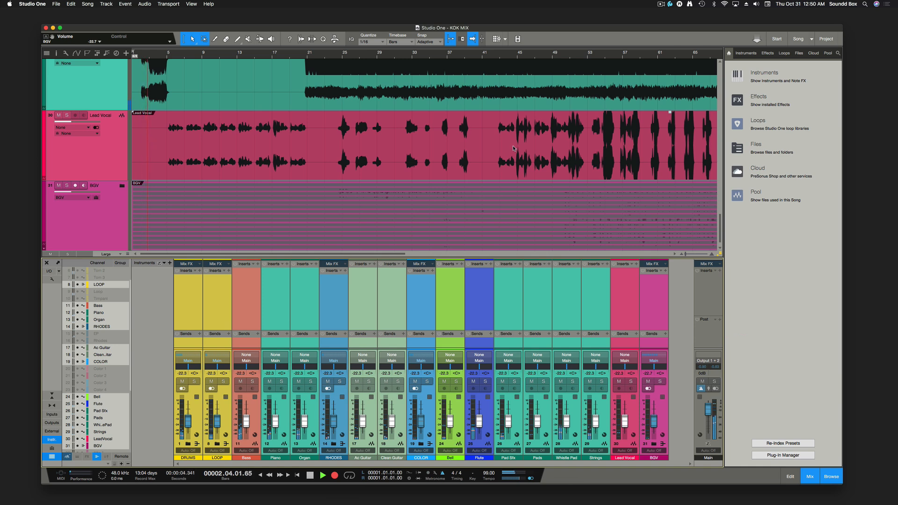
{"action": "key", "text": "space"}
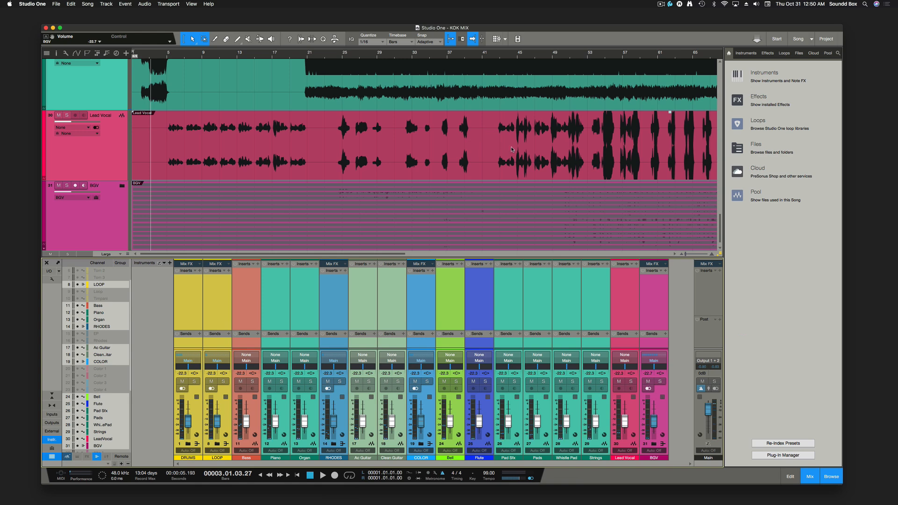
Check the track arrangement up to the DRUMS track, then play the song from about bar 77
{"action": "scroll", "coordinate": [493, 134], "scroll_direction": "up", "scroll_amount": 8}
{"action": "scroll", "coordinate": [491, 134], "scroll_direction": "up", "scroll_amount": 10}
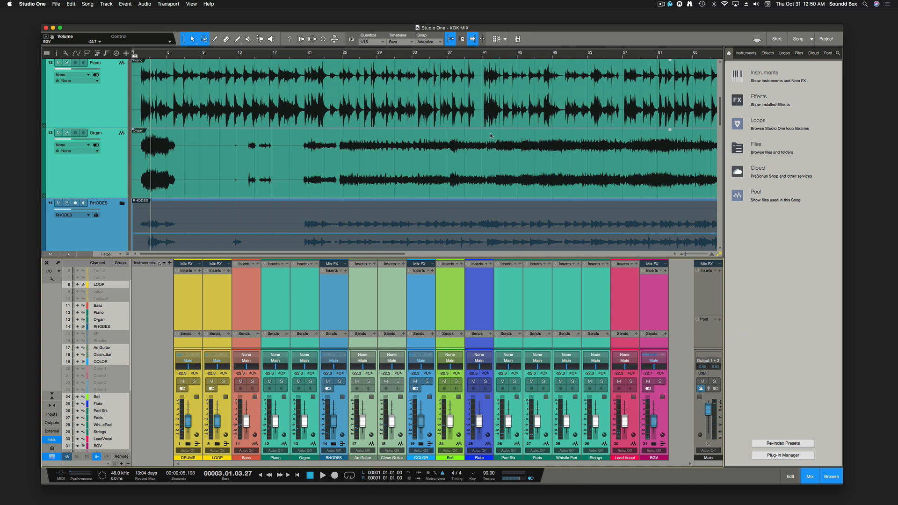
{"action": "left_click", "coordinate": [484, 105]}
{"action": "scroll", "coordinate": [504, 159], "scroll_direction": "up", "scroll_amount": 4}
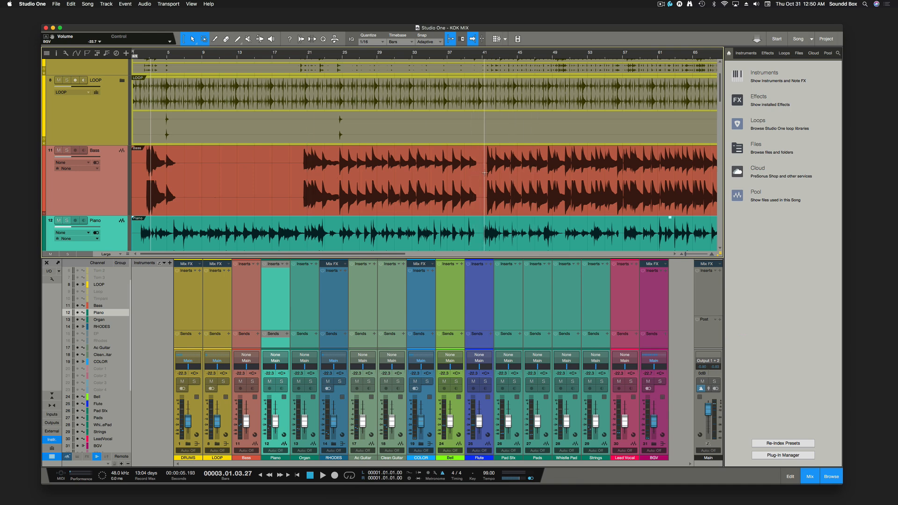
{"action": "scroll", "coordinate": [485, 173], "scroll_direction": "up", "scroll_amount": 3}
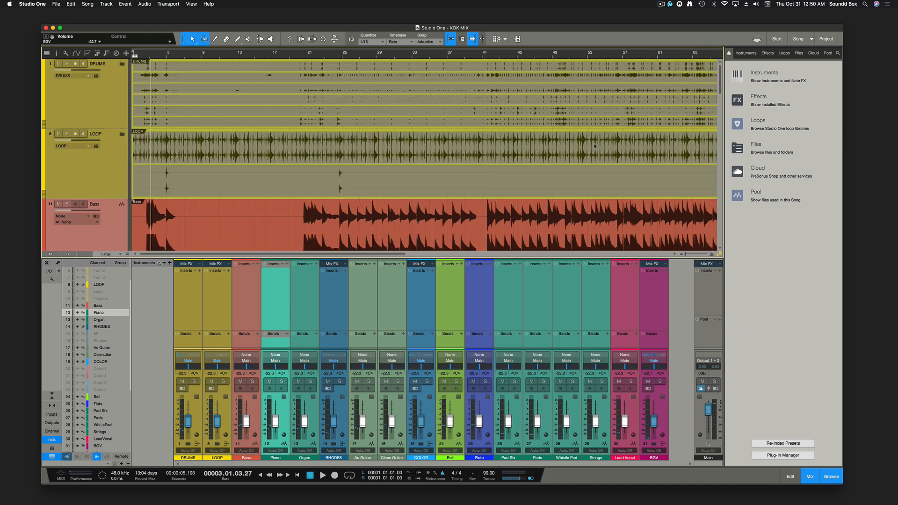
{"action": "scroll", "coordinate": [593, 145], "scroll_direction": "right", "scroll_amount": 10}
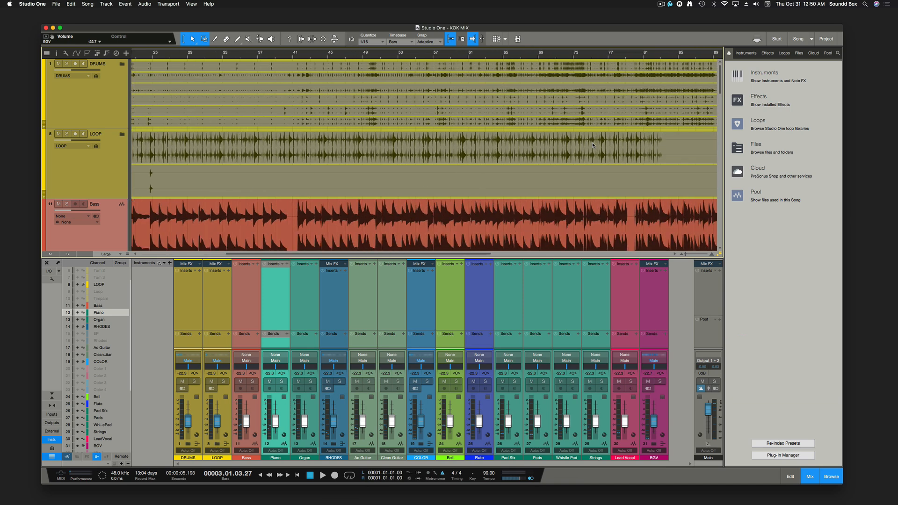
{"action": "scroll", "coordinate": [592, 145], "scroll_direction": "right", "scroll_amount": 2}
{"action": "scroll", "coordinate": [592, 145], "scroll_direction": "left", "scroll_amount": 5}
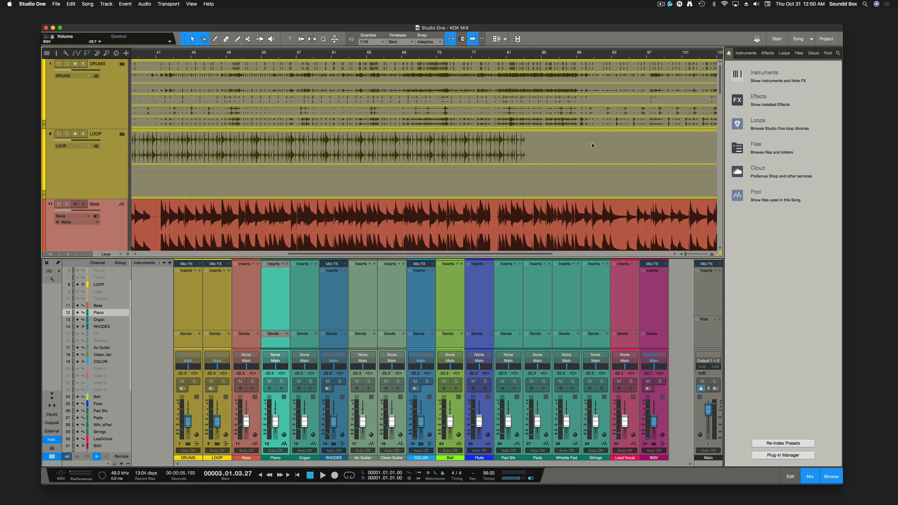
{"action": "left_click", "coordinate": [471, 57]}
{"action": "key", "text": "space"}
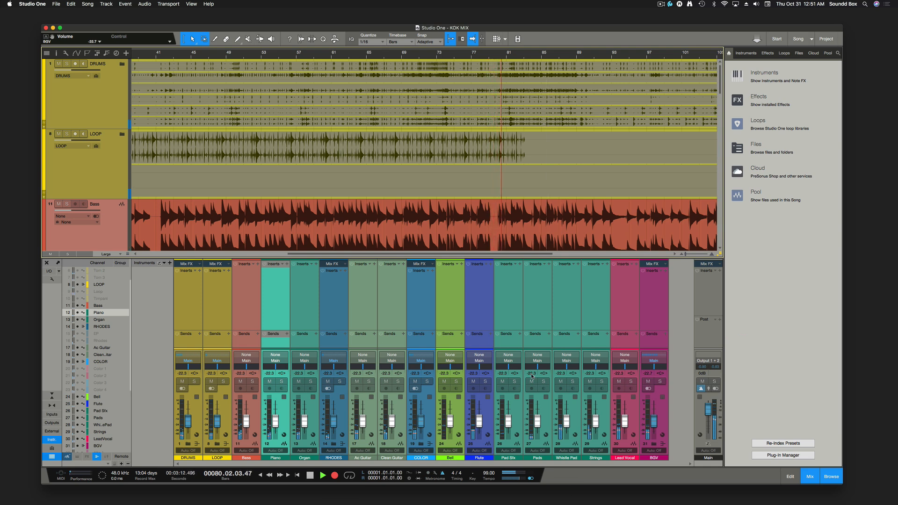
Stop playback, set the song tempo to 100 BPM and start playing again
{"action": "key", "text": "space"}
{"action": "double_click", "coordinate": [487, 474]}
{"action": "type", "text": "100"}
{"action": "key", "text": "Return"}
{"action": "key", "text": "space"}
{"action": "key", "text": "KP_Multiply"}
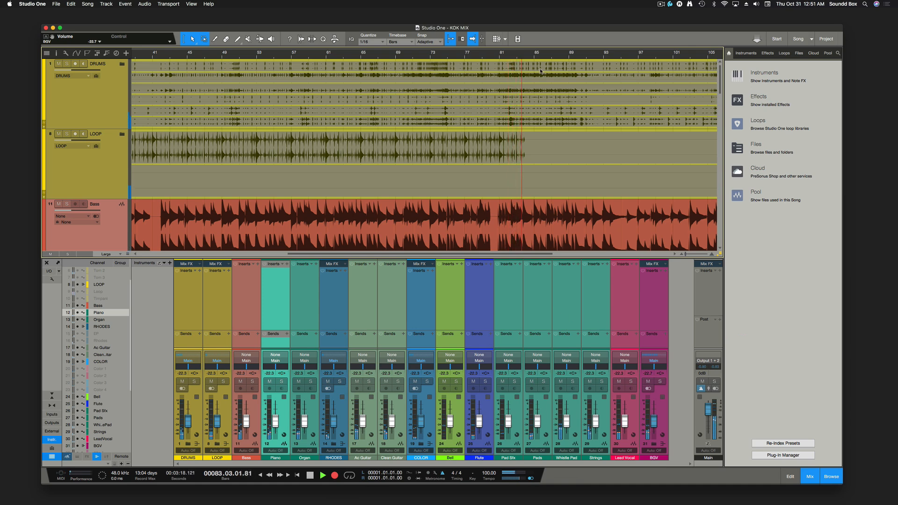
Listen to the song's final section from about bar 109 and stop playback
{"action": "scroll", "coordinate": [550, 90], "scroll_direction": "right", "scroll_amount": 3}
{"action": "scroll", "coordinate": [549, 87], "scroll_direction": "right", "scroll_amount": 3}
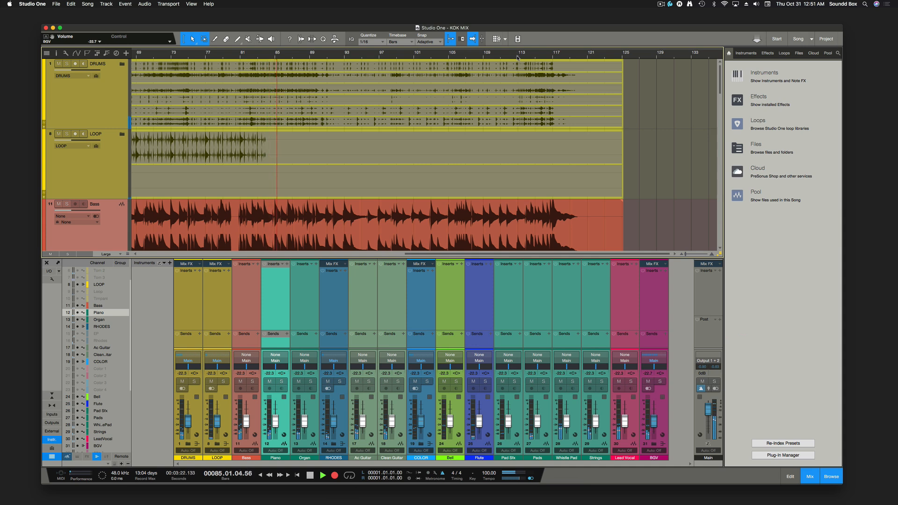
{"action": "left_click", "coordinate": [483, 56]}
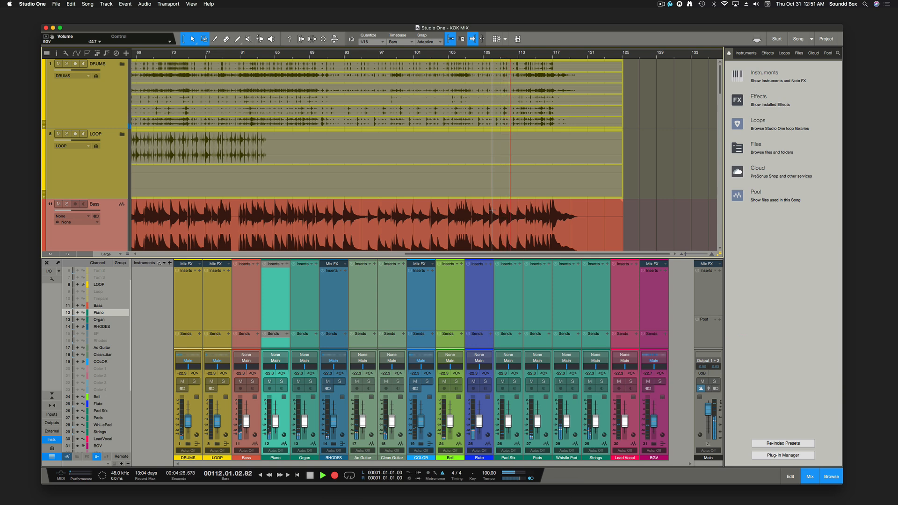
{"action": "key", "text": "space"}
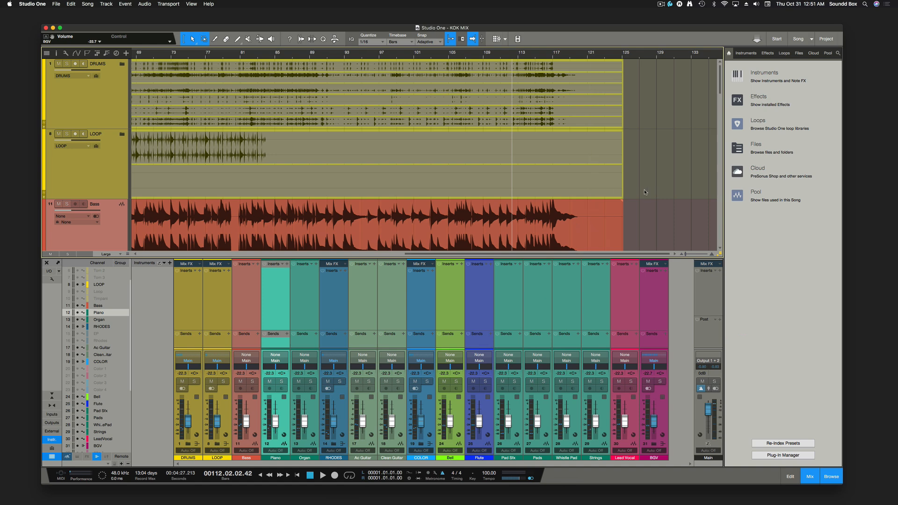
Hide the mixing console so the arrangement fills the window, and save the song
{"action": "left_click", "coordinate": [635, 210]}
{"action": "key", "text": "F3"}
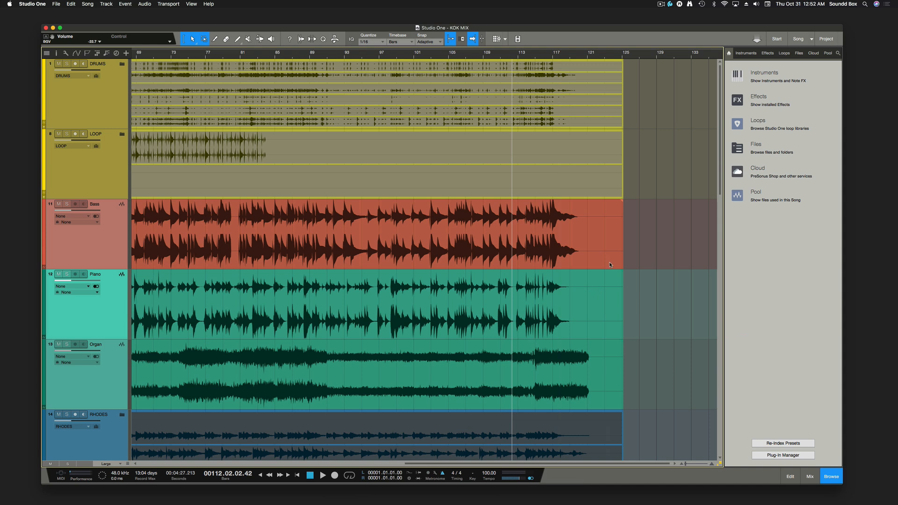
{"action": "key", "text": "super+s"}
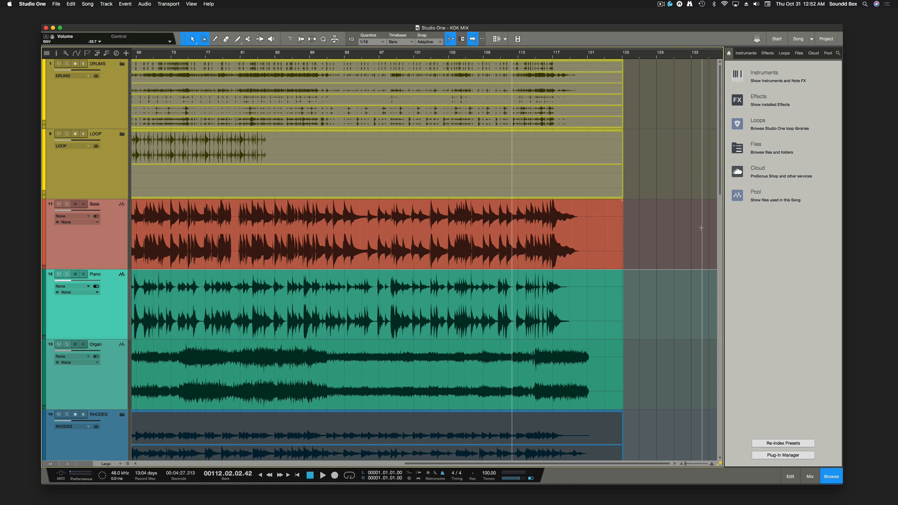
Reduce the arrangement's track height from Large down to Small and show the beginning of the song
{"action": "key", "text": "shift+w"}
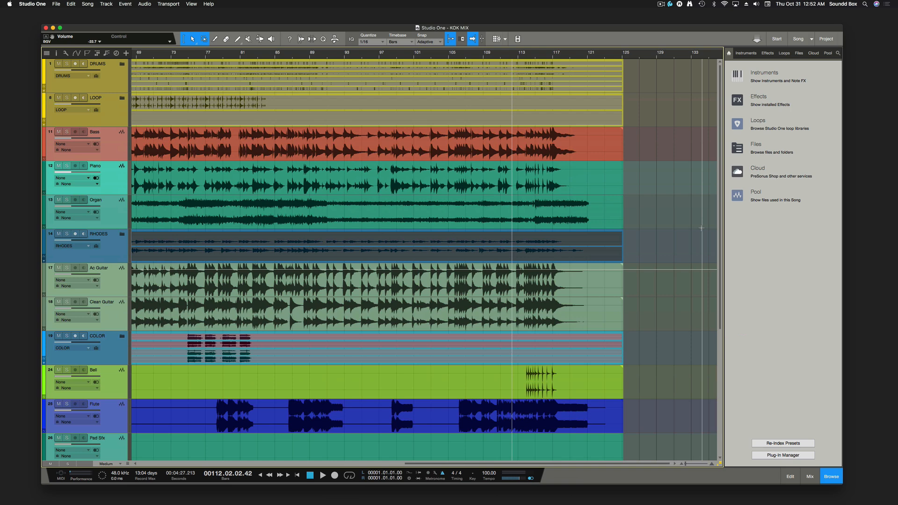
{"action": "key", "text": "shift+w"}
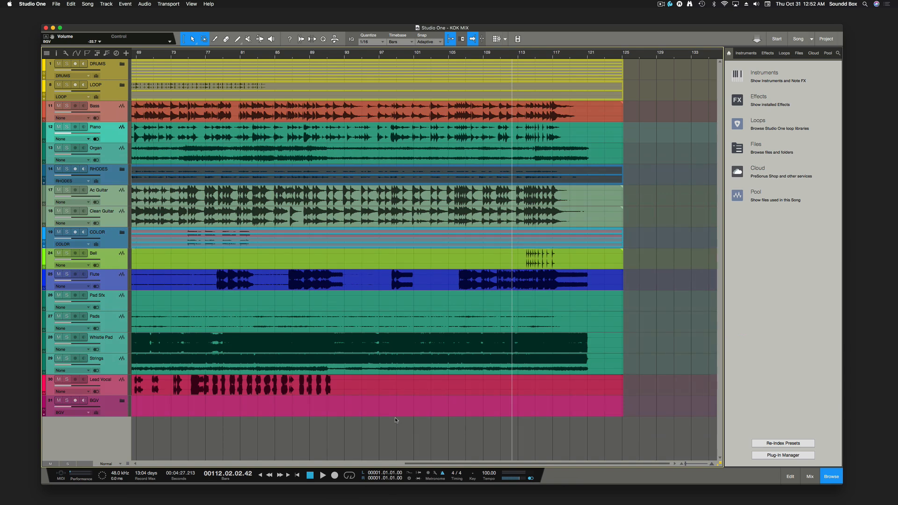
{"action": "scroll", "coordinate": [249, 440], "scroll_direction": "left", "scroll_amount": 10}
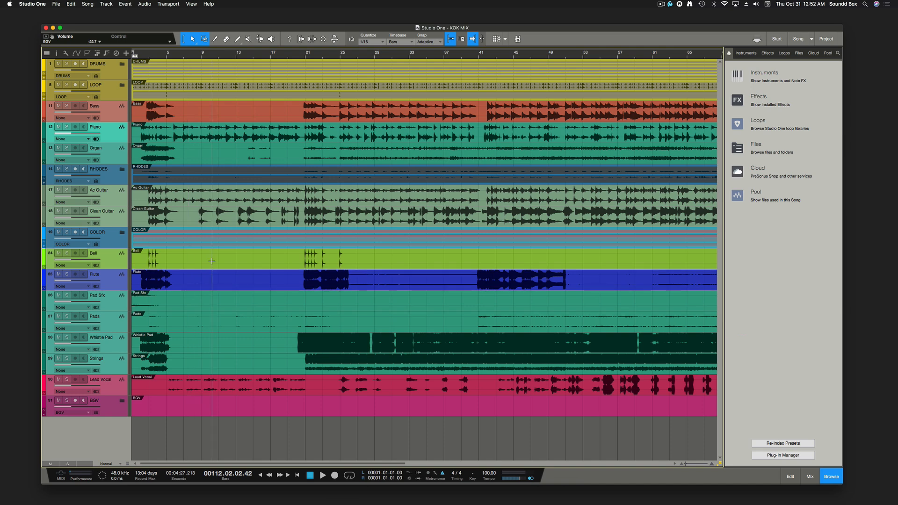
{"action": "key", "text": "alt+w"}
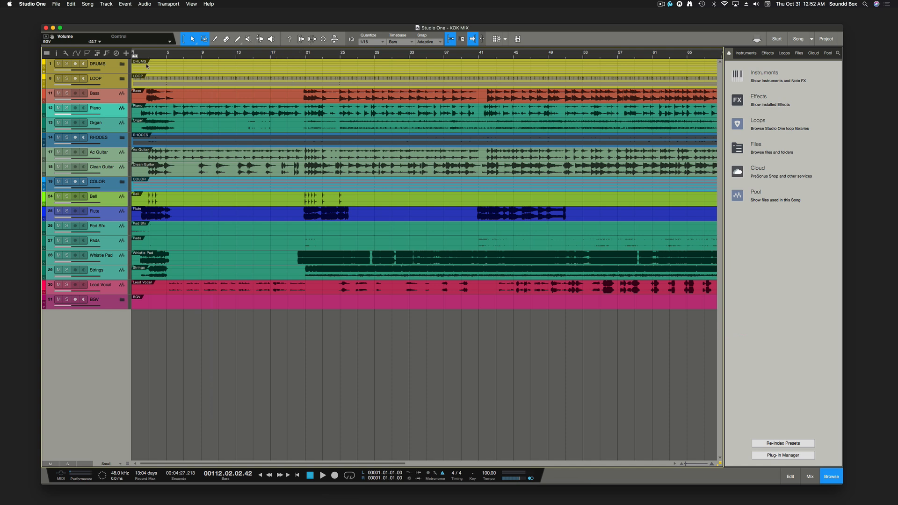
Play the song from bar 5 and set the Lead Vocal track's volume to -18.7 dB
{"action": "left_click", "coordinate": [167, 53]}
{"action": "key", "text": "space"}
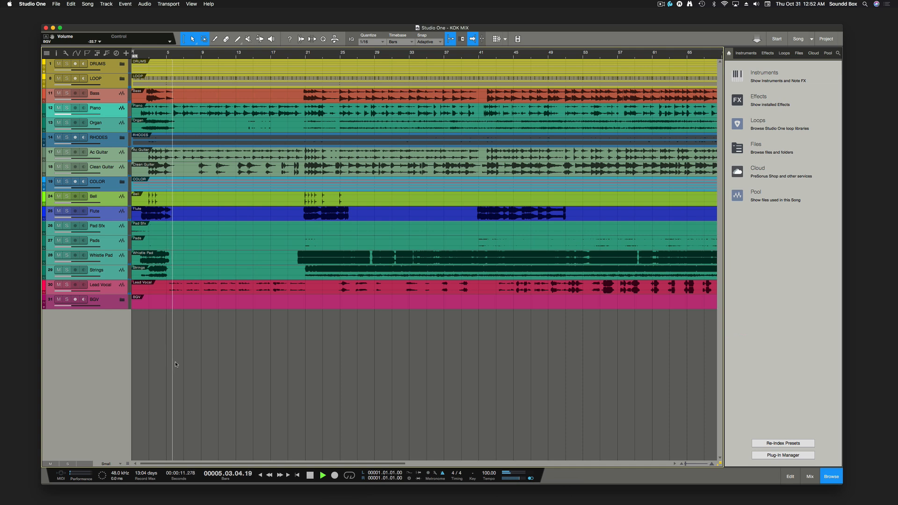
{"action": "left_click", "coordinate": [73, 292]}
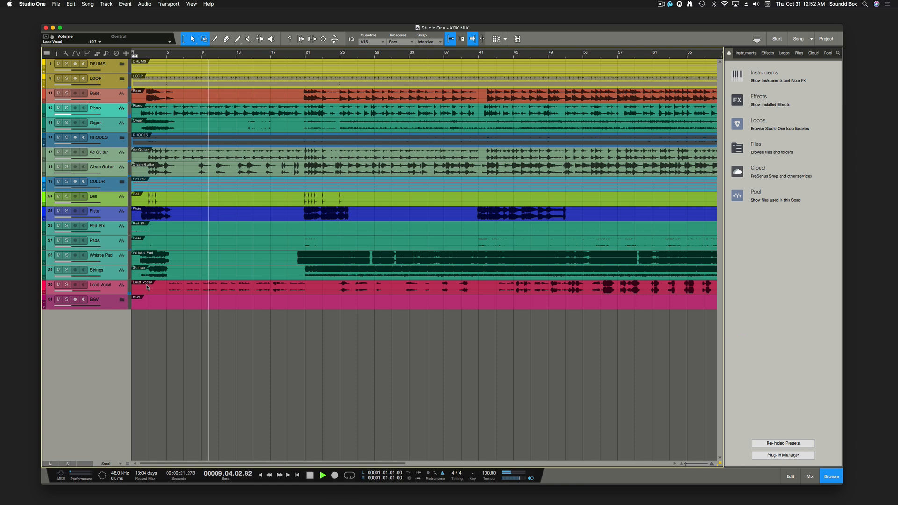
Enlarge the arrangement's tracks to the Large height and bring the Lead Vocal and BGV tracks into view
{"action": "key", "text": "shift+e"}
{"action": "key", "text": "shift+e"}
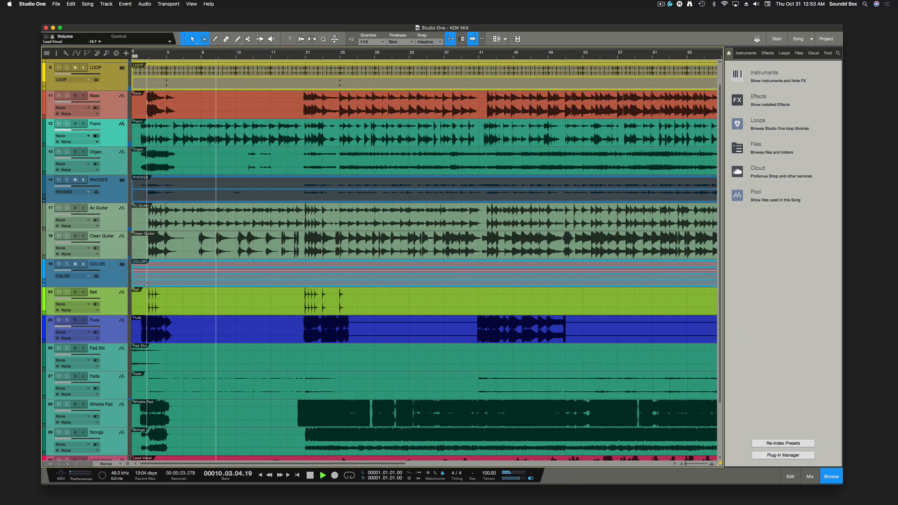
{"action": "scroll", "coordinate": [147, 287], "scroll_direction": "down", "scroll_amount": 3}
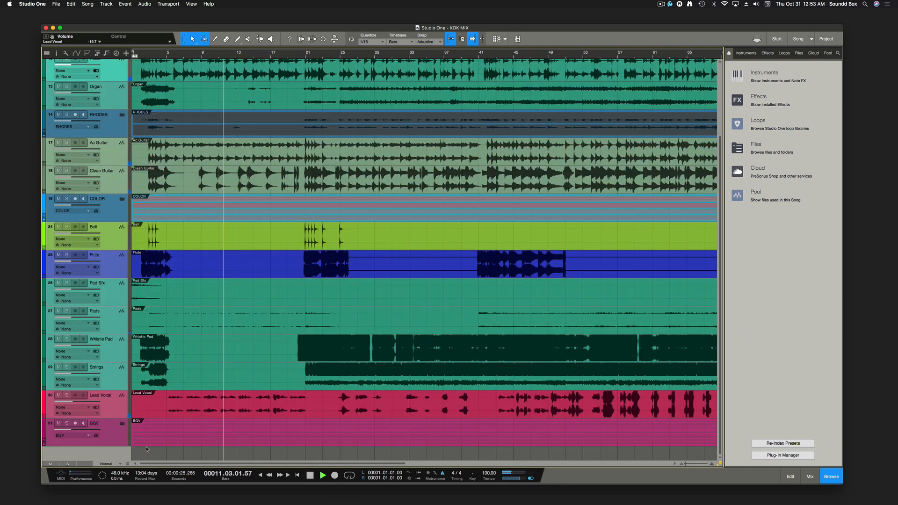
{"action": "key", "text": "shift+e"}
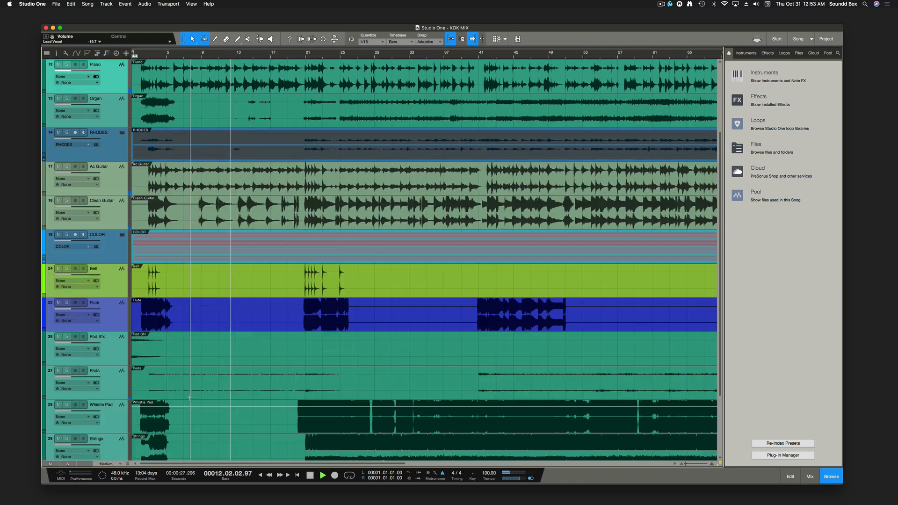
{"action": "scroll", "coordinate": [208, 399], "scroll_direction": "right", "scroll_amount": 5}
{"action": "scroll", "coordinate": [207, 399], "scroll_direction": "down", "scroll_amount": 5}
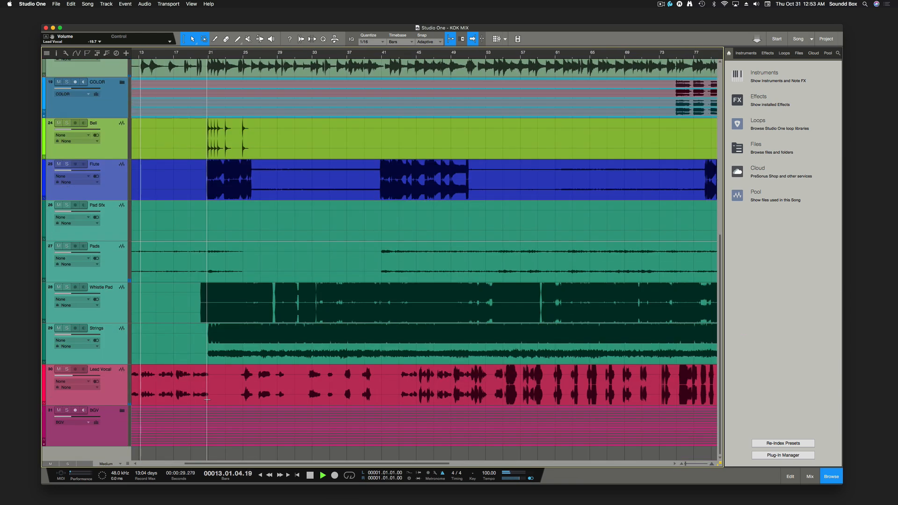
{"action": "scroll", "coordinate": [204, 401], "scroll_direction": "up", "scroll_amount": 4}
{"action": "scroll", "coordinate": [204, 402], "scroll_direction": "down", "scroll_amount": 4}
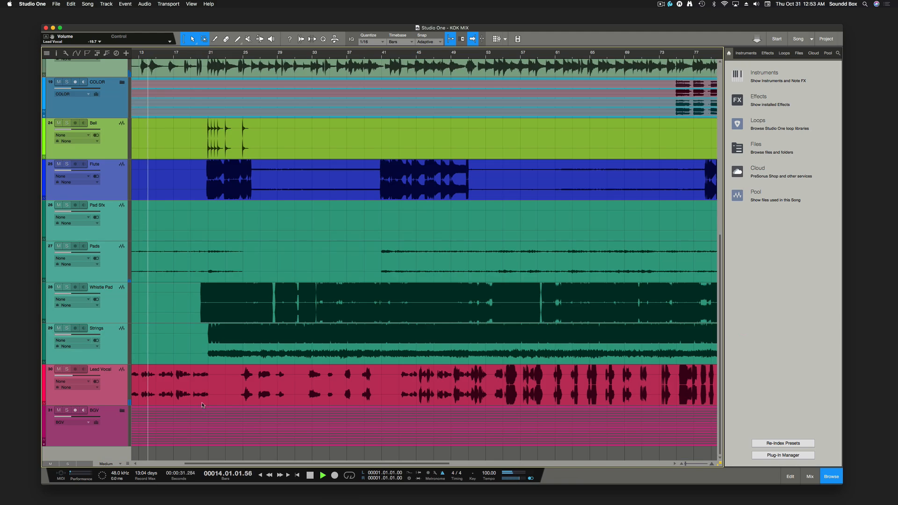
{"action": "scroll", "coordinate": [197, 409], "scroll_direction": "left", "scroll_amount": 3}
{"action": "scroll", "coordinate": [196, 410], "scroll_direction": "left", "scroll_amount": 2}
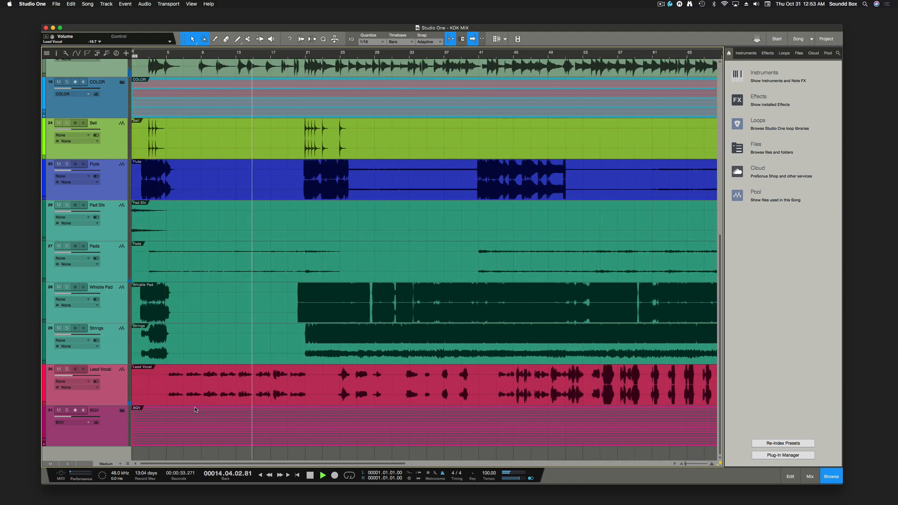
{"action": "scroll", "coordinate": [194, 421], "scroll_direction": "up", "scroll_amount": 4}
{"action": "scroll", "coordinate": [193, 430], "scroll_direction": "down", "scroll_amount": 4}
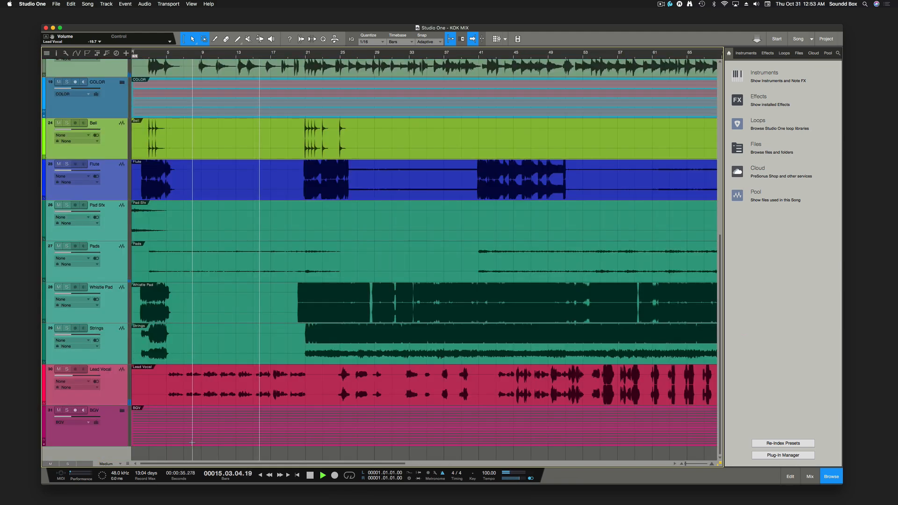
{"action": "scroll", "coordinate": [192, 443], "scroll_direction": "up", "scroll_amount": 5}
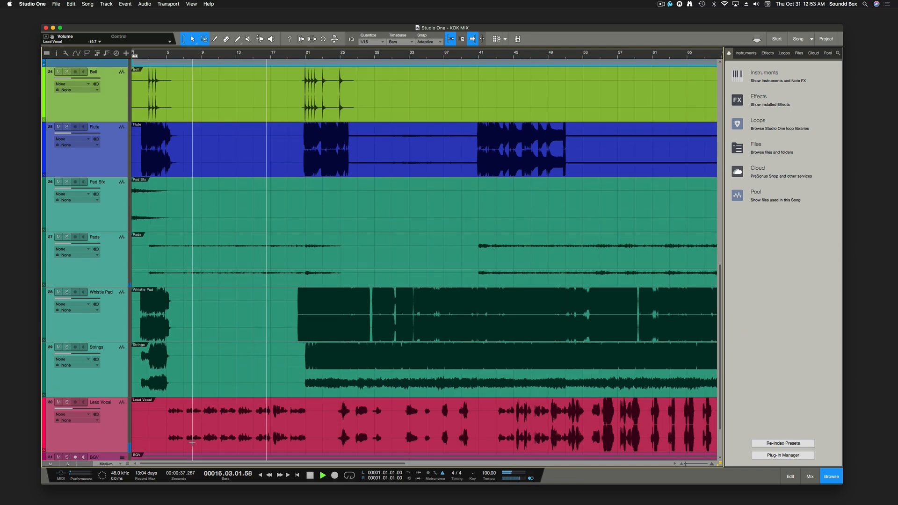
{"action": "scroll", "coordinate": [192, 441], "scroll_direction": "down", "scroll_amount": 3}
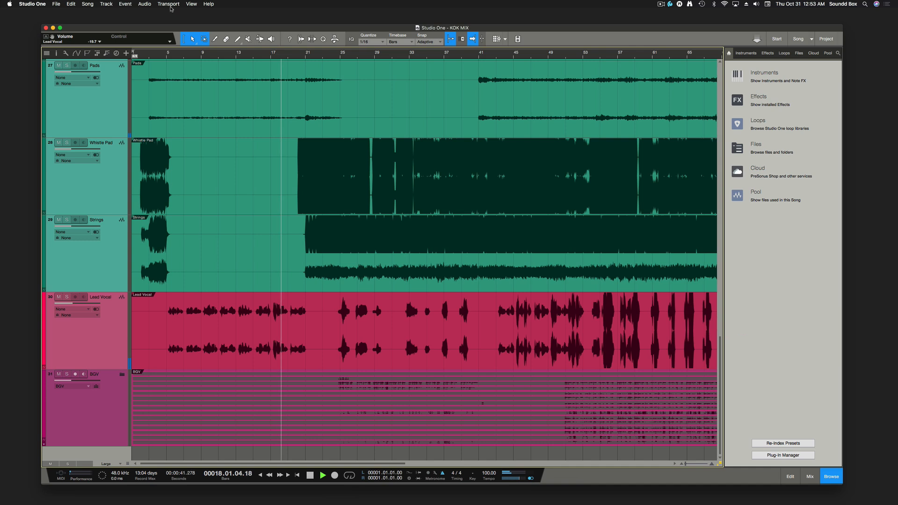
Stop playback, turn snapping off and shift the Lead Vocal event slightly later
{"action": "key", "text": "space"}
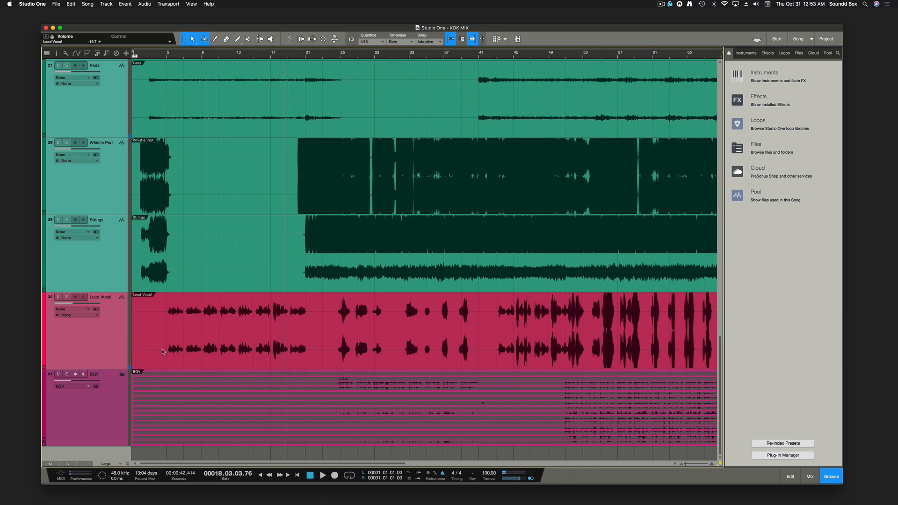
{"action": "left_click", "coordinate": [163, 350]}
{"action": "key", "text": "n"}
{"action": "left_click_drag", "start_coordinate": [162, 349], "coordinate": [164, 350]}
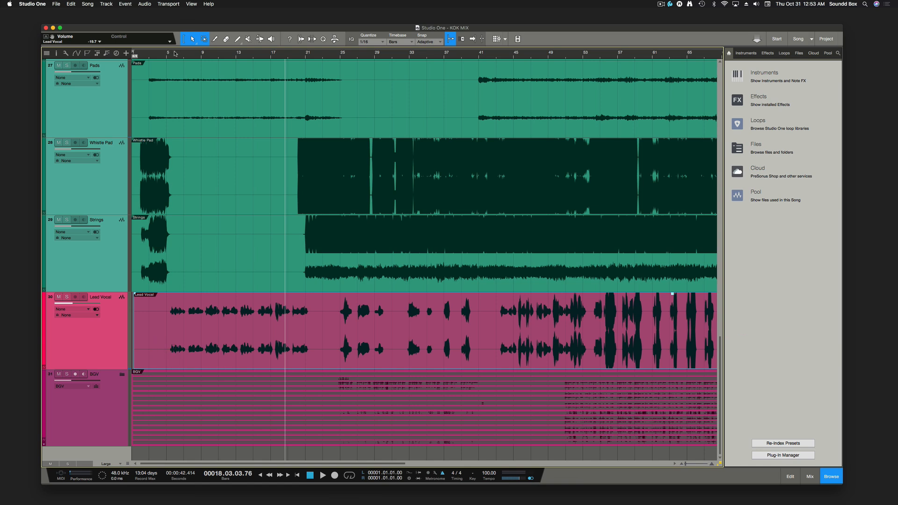
Play from bar 5, trim the Lead Vocal event's silent start to about bar 4 and shift the event slightly earlier
{"action": "left_click", "coordinate": [167, 54]}
{"action": "key", "text": "f"}
{"action": "key", "text": "space"}
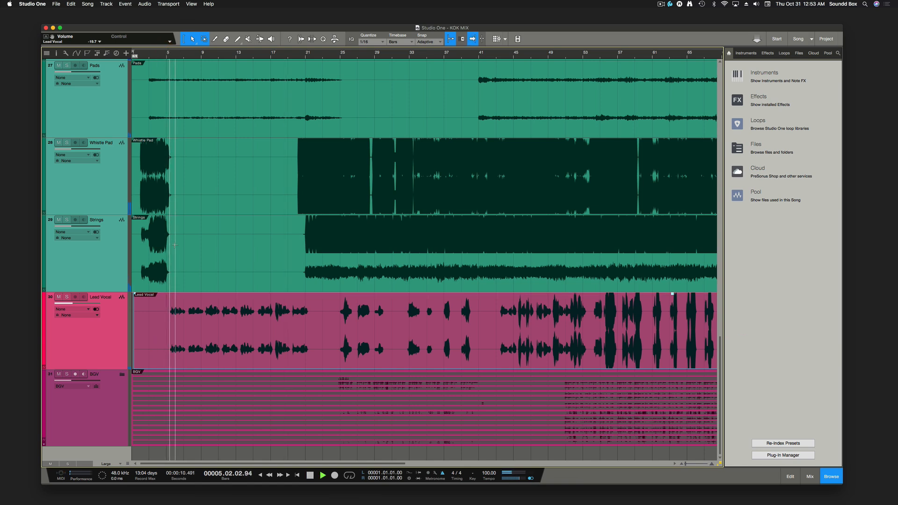
{"action": "left_click_drag", "start_coordinate": [135, 360], "coordinate": [188, 344]}
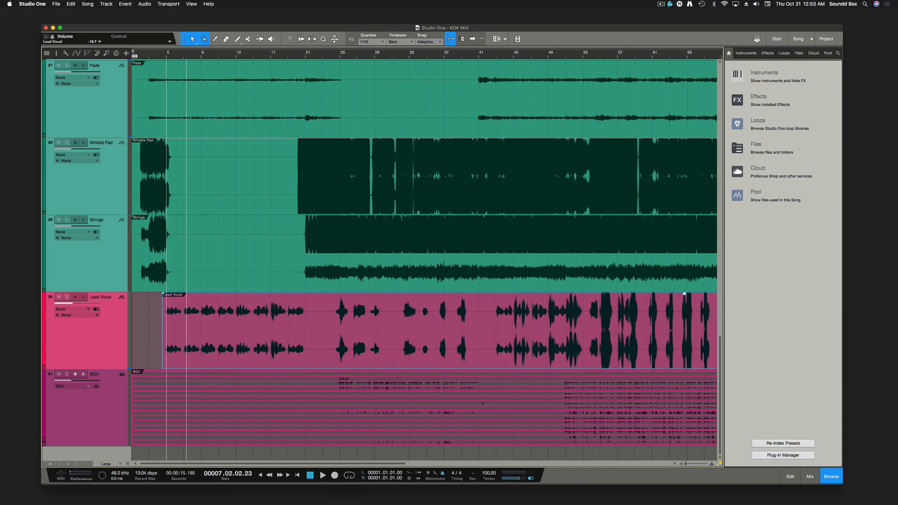
Replay the song from just before bar 5 and nudge the trimmed Lead Vocal event a little further earlier
{"action": "left_click", "coordinate": [164, 59]}
{"action": "key", "text": "space"}
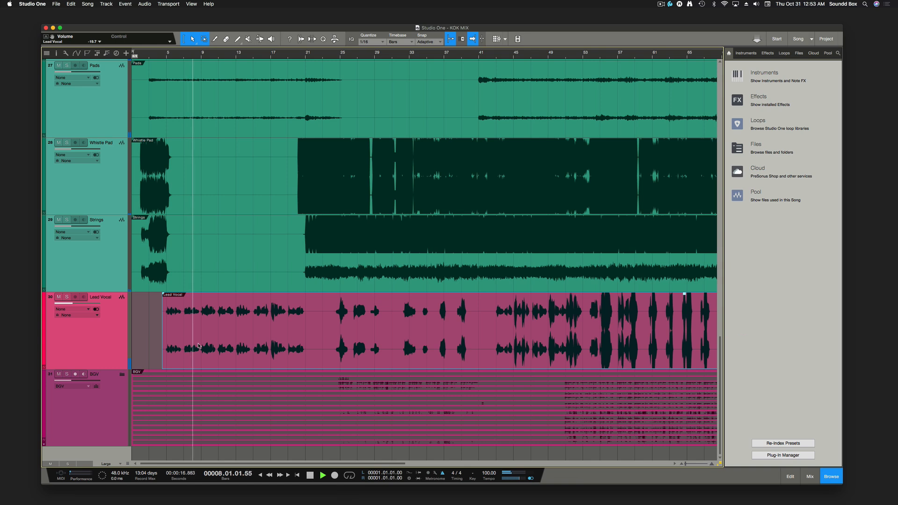
{"action": "left_click_drag", "start_coordinate": [199, 346], "coordinate": [196, 347]}
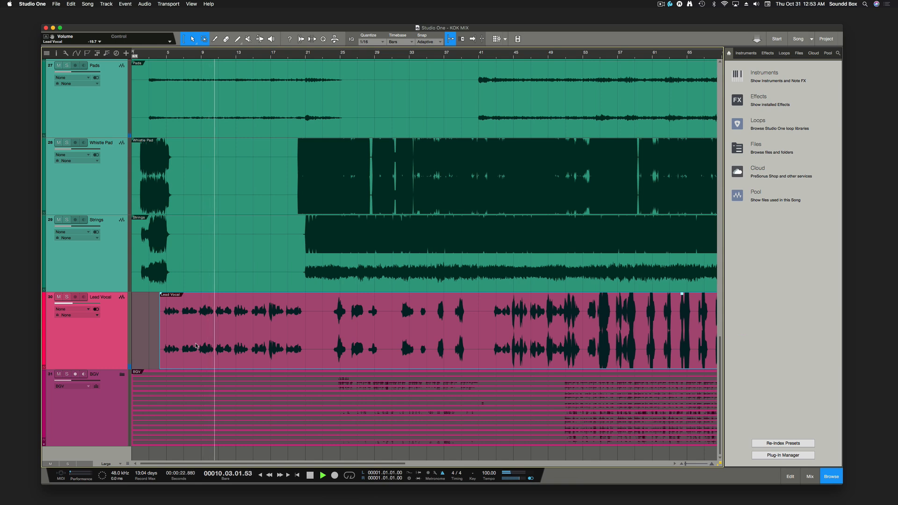
Magnify the Lead Vocal waveform around bar 12, stop playback and nudge the event slightly later
{"action": "key", "text": "shift+e"}
{"action": "key", "text": "shift+e"}
{"action": "key", "text": "shift+e"}
{"action": "key", "text": "shift+e"}
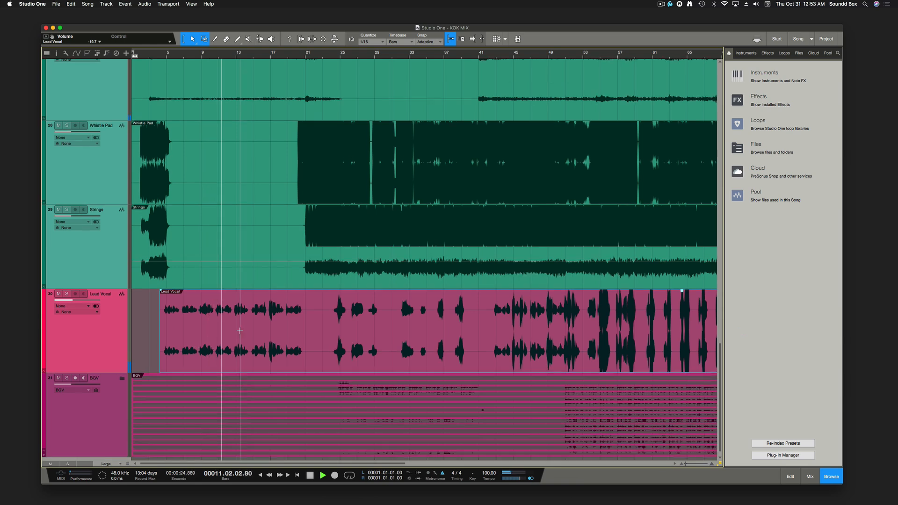
{"action": "key", "text": "e"}
{"action": "key", "text": "e"}
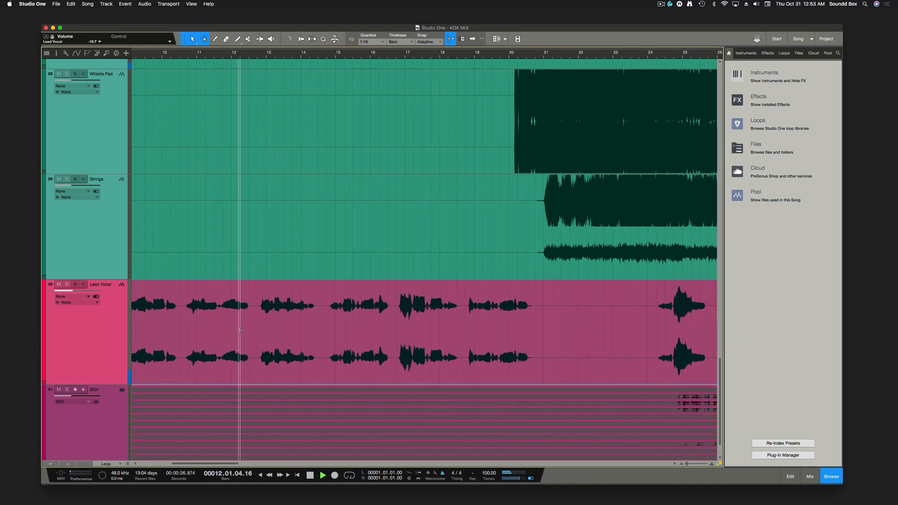
{"action": "key", "text": "space"}
{"action": "left_click", "coordinate": [262, 340]}
{"action": "left_click_drag", "start_coordinate": [262, 339], "coordinate": [263, 338]}
Replay the song from about bar 13, nudge the Lead Vocal event a little further later and stop playback
{"action": "left_click", "coordinate": [265, 57]}
{"action": "key", "text": "space"}
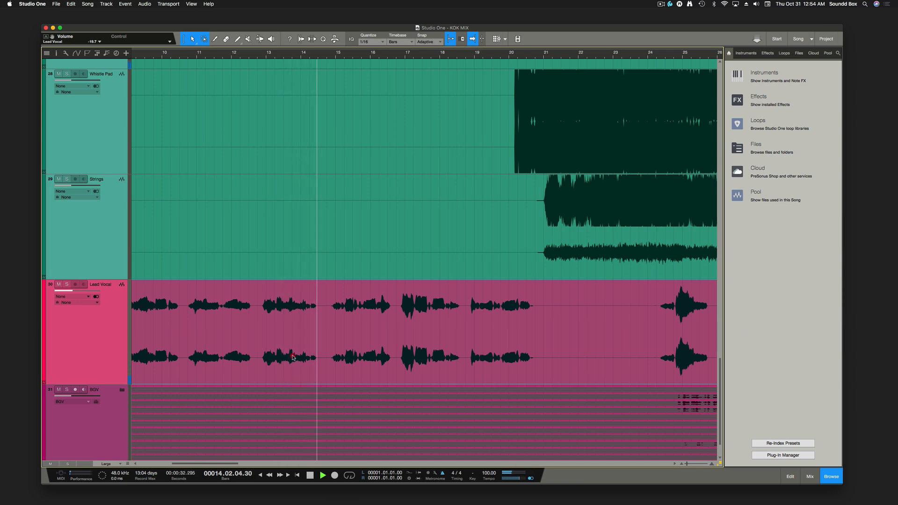
{"action": "left_click_drag", "start_coordinate": [293, 358], "coordinate": [294, 359]}
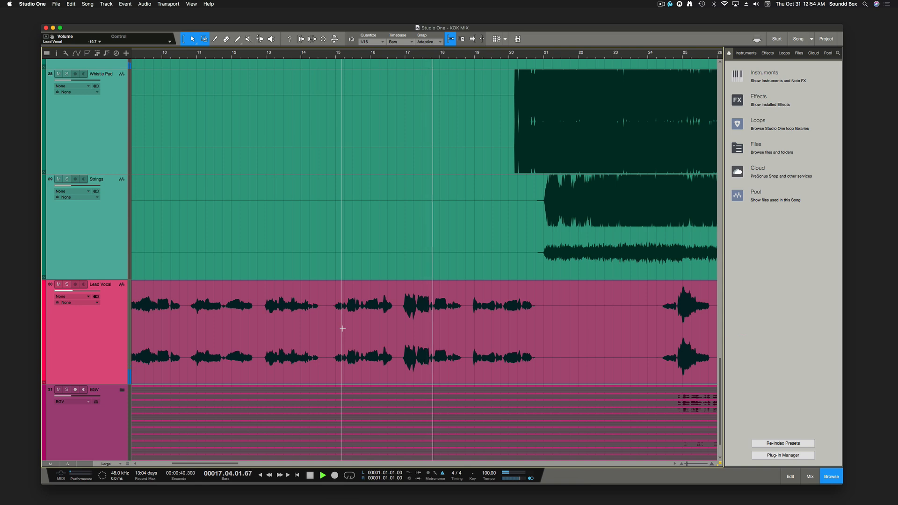
{"action": "key", "text": "w"}
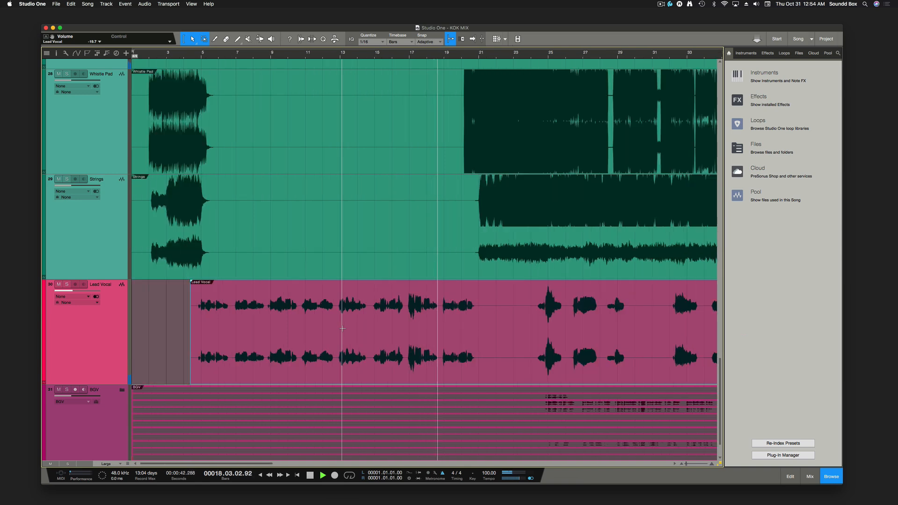
{"action": "key", "text": "space"}
Trim the Lead Vocal event's silent start to about bar 4.4 and give it a short fade-in
{"action": "left_click", "coordinate": [180, 322]}
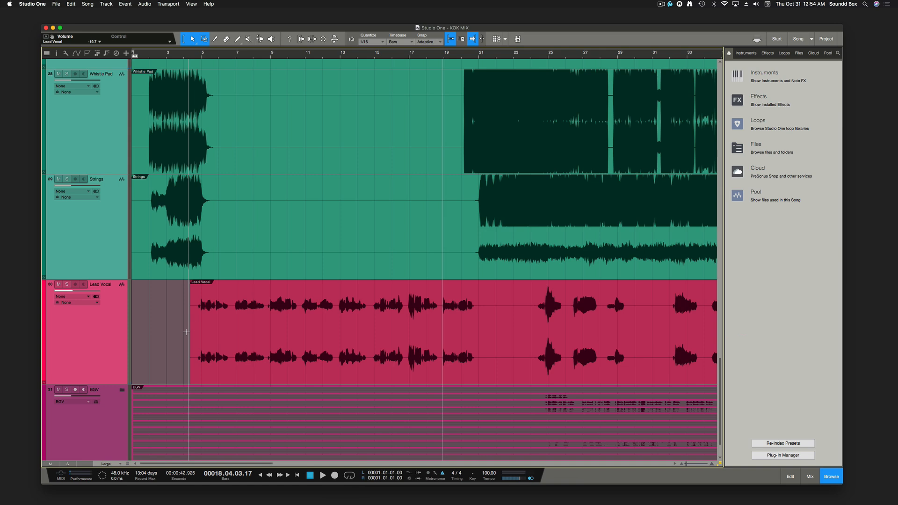
{"action": "key", "text": "e"}
{"action": "key", "text": "e"}
{"action": "key", "text": "e"}
{"action": "key", "text": "e"}
{"action": "key", "text": "e"}
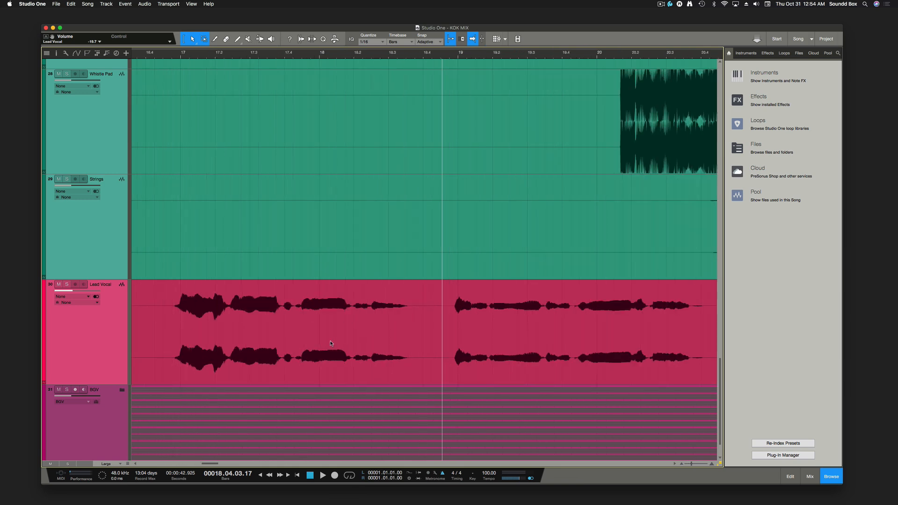
{"action": "scroll", "coordinate": [324, 340], "scroll_direction": "left", "scroll_amount": 15}
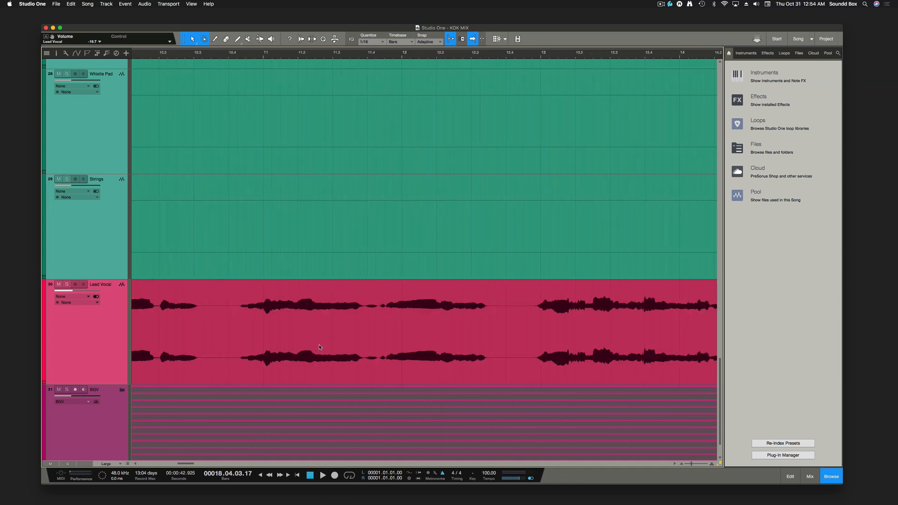
{"action": "scroll", "coordinate": [330, 318], "scroll_direction": "right", "scroll_amount": 1}
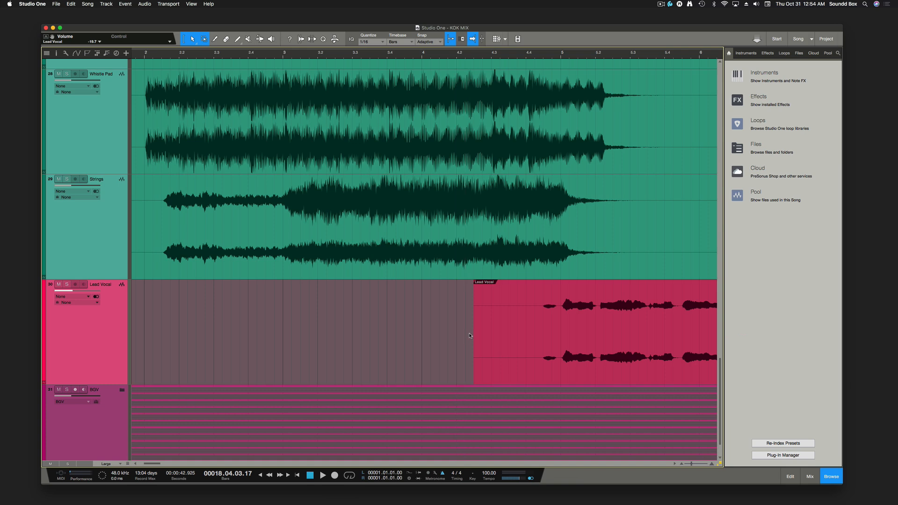
{"action": "left_click_drag", "start_coordinate": [472, 337], "coordinate": [526, 353]}
{"action": "left_click_drag", "start_coordinate": [527, 283], "coordinate": [533, 282]}
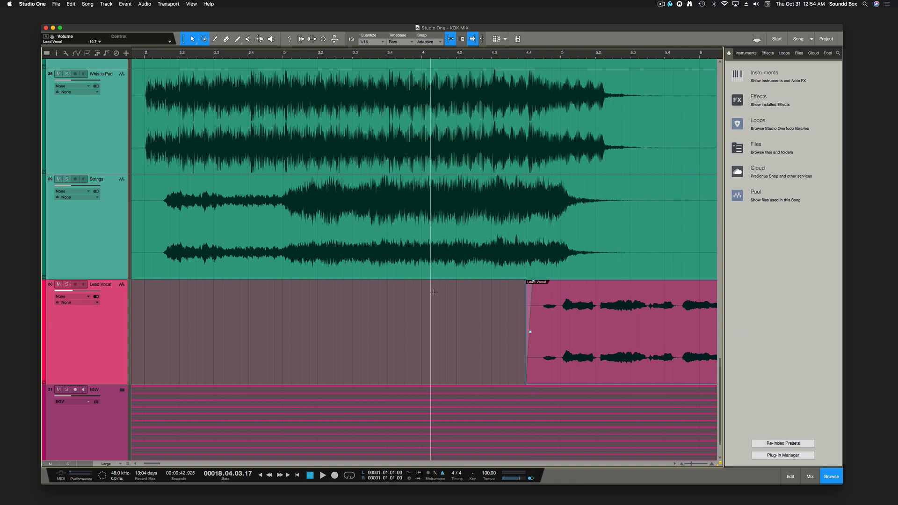
Trim the Lead Vocal event's silent end back to about bar 92 and add a short fade-out
{"action": "key", "text": "w"}
{"action": "key", "text": "w"}
{"action": "key", "text": "w"}
{"action": "key", "text": "w"}
{"action": "key", "text": "w"}
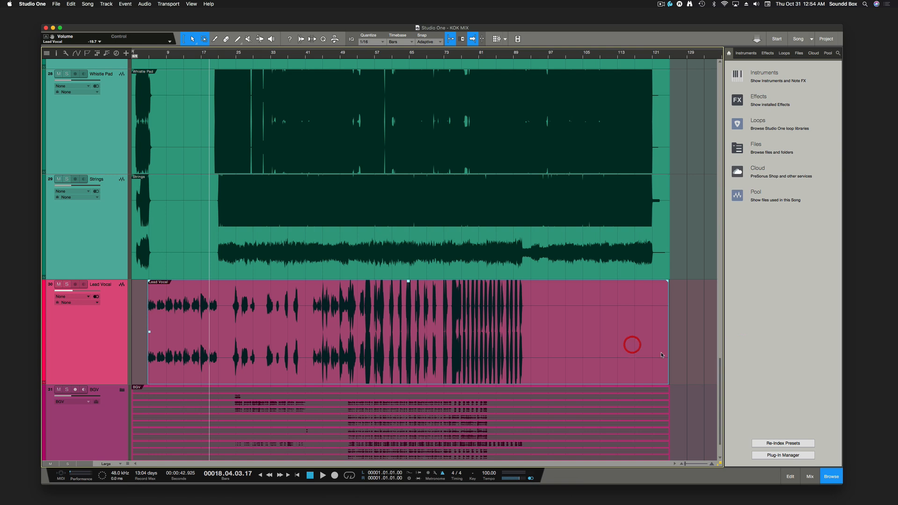
{"action": "left_click_drag", "start_coordinate": [668, 351], "coordinate": [530, 349]}
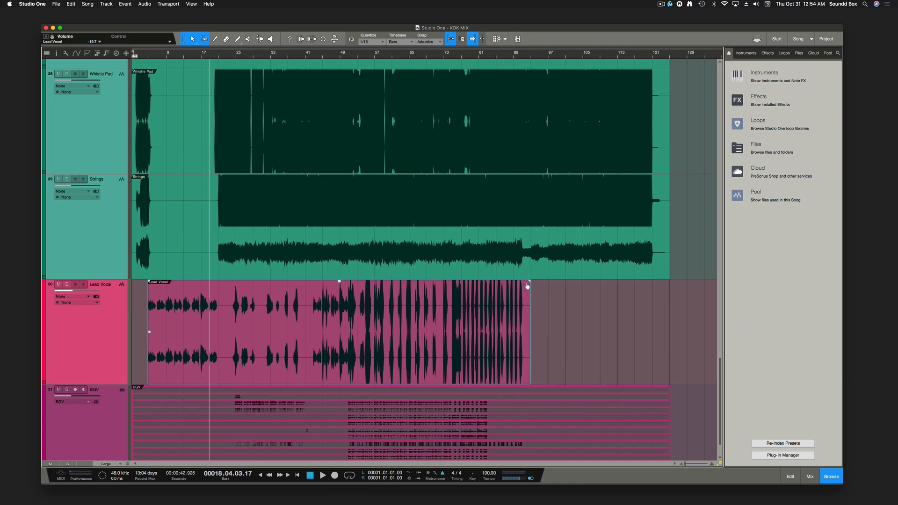
{"action": "left_click_drag", "start_coordinate": [529, 282], "coordinate": [526, 283]}
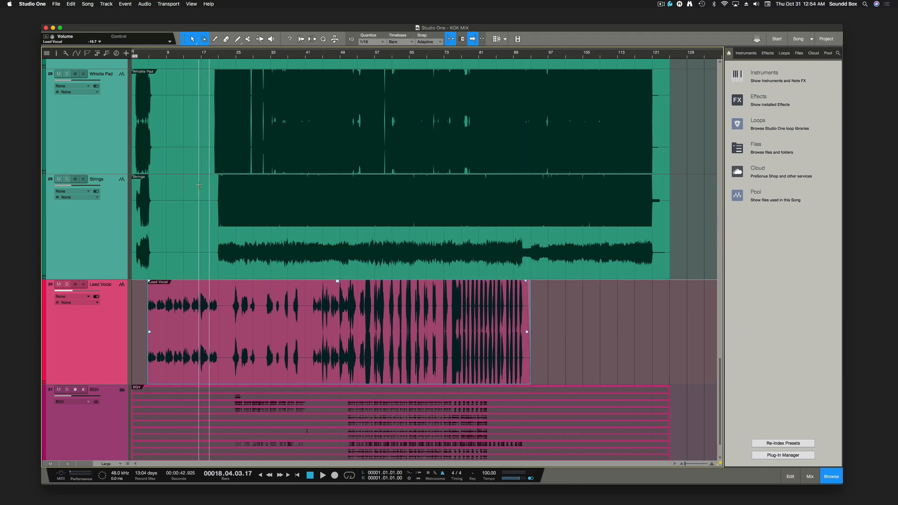
Split off and delete the silent remainder of the Pad Sfx event from bar 9, and fade out the kept part
{"action": "scroll", "coordinate": [199, 184], "scroll_direction": "up", "scroll_amount": 4}
{"action": "scroll", "coordinate": [199, 185], "scroll_direction": "up", "scroll_amount": 4}
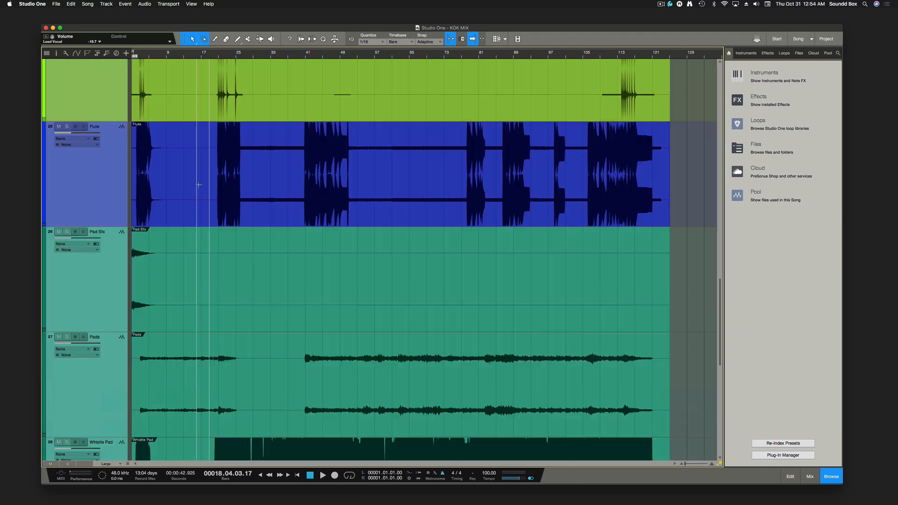
{"action": "left_click", "coordinate": [251, 294]}
{"action": "key", "text": "3"}
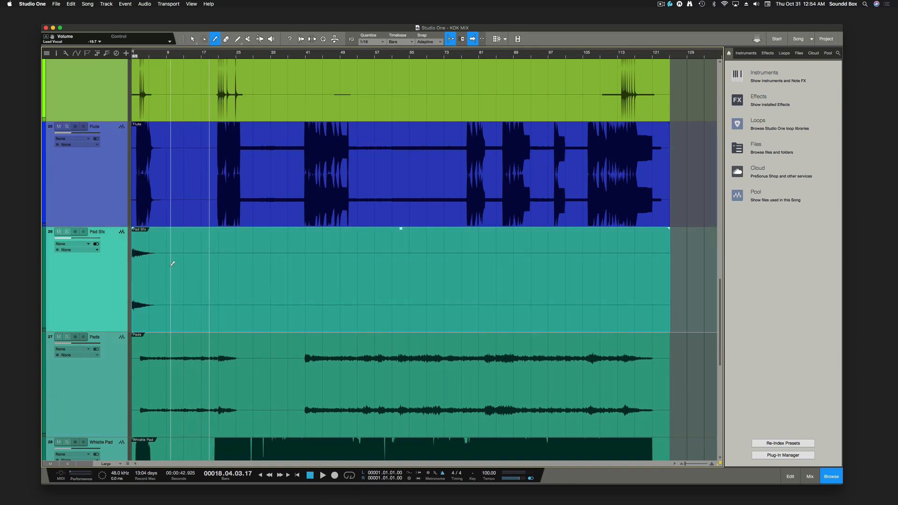
{"action": "left_click", "coordinate": [171, 263]}
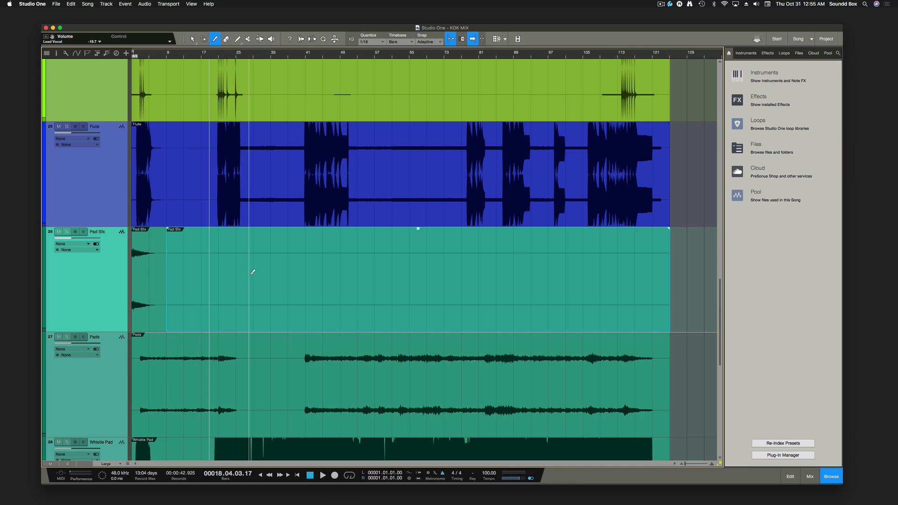
{"action": "key", "text": "Delete"}
{"action": "key", "text": "1"}
{"action": "left_click_drag", "start_coordinate": [165, 229], "coordinate": [154, 232]}
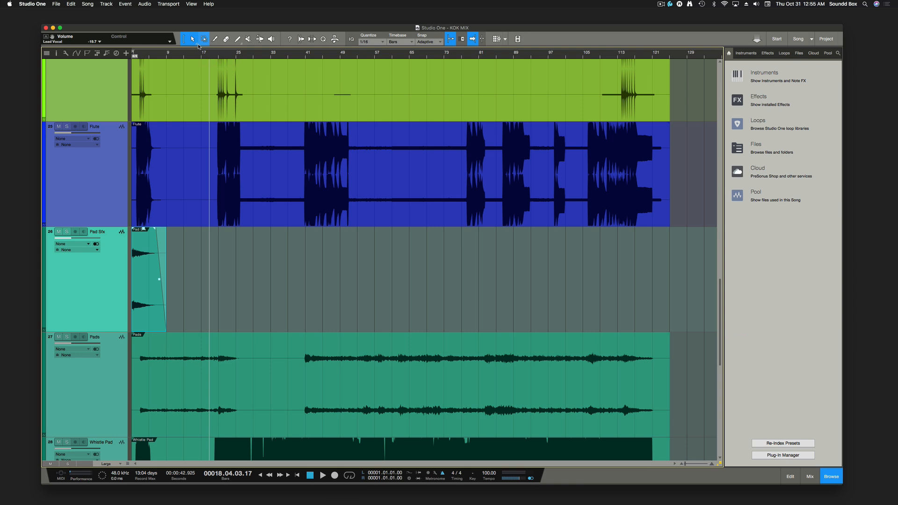
Go through the Split, Eraser, Paint, Mute, Bend and Listen tools, including the Paint tool's shape options
{"action": "key", "text": "3"}
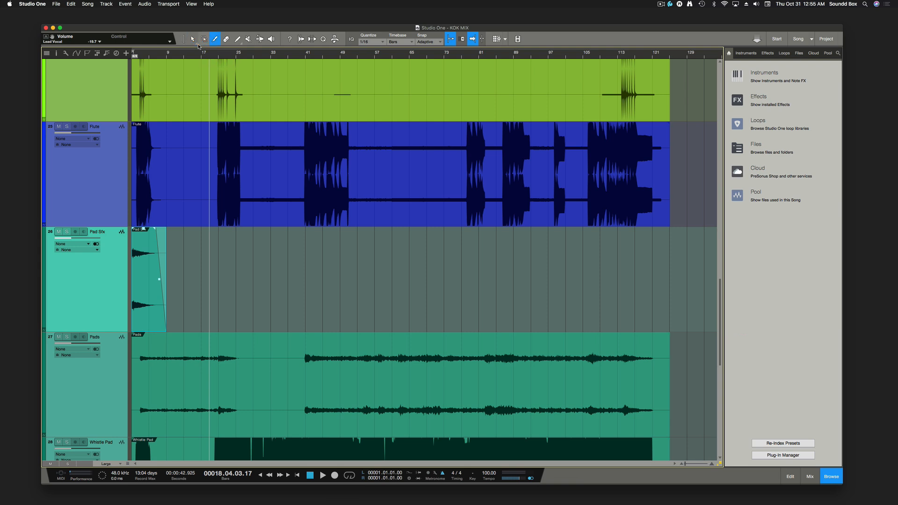
{"action": "key", "text": "4"}
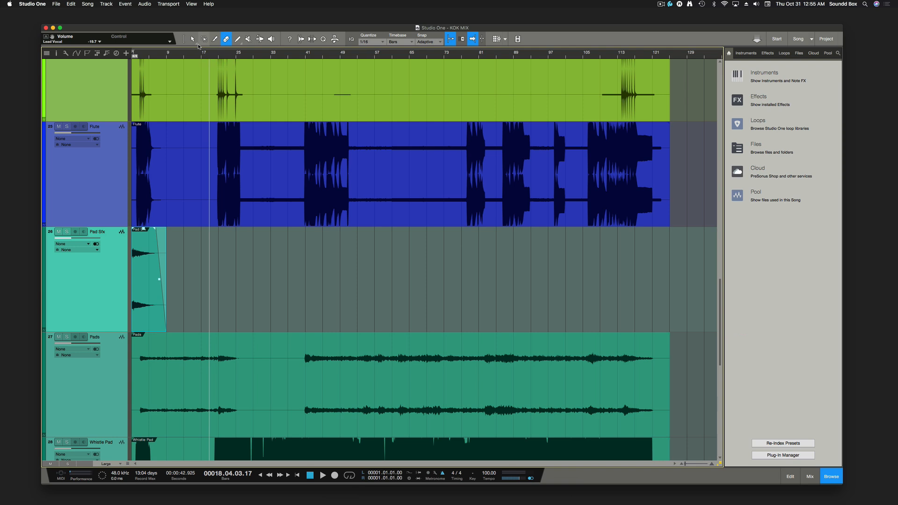
{"action": "key", "text": "5"}
{"action": "left_click", "coordinate": [238, 44]}
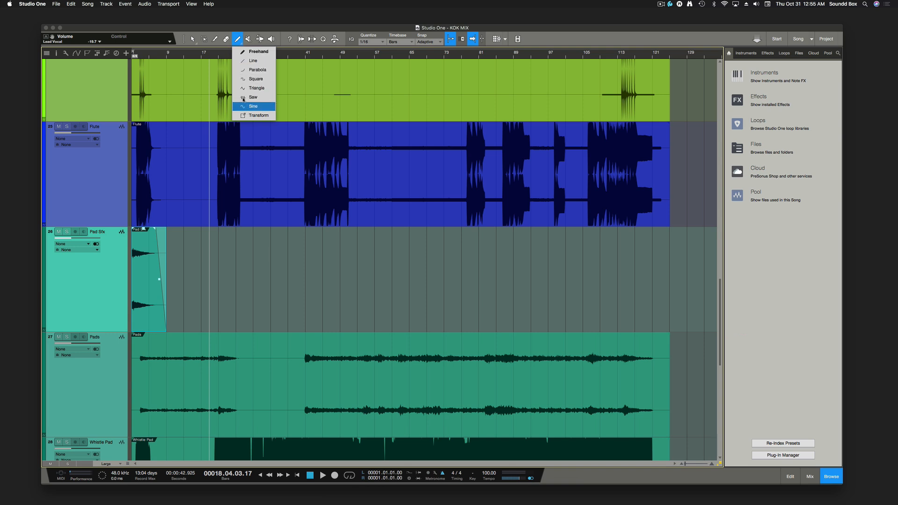
{"action": "key", "text": "6"}
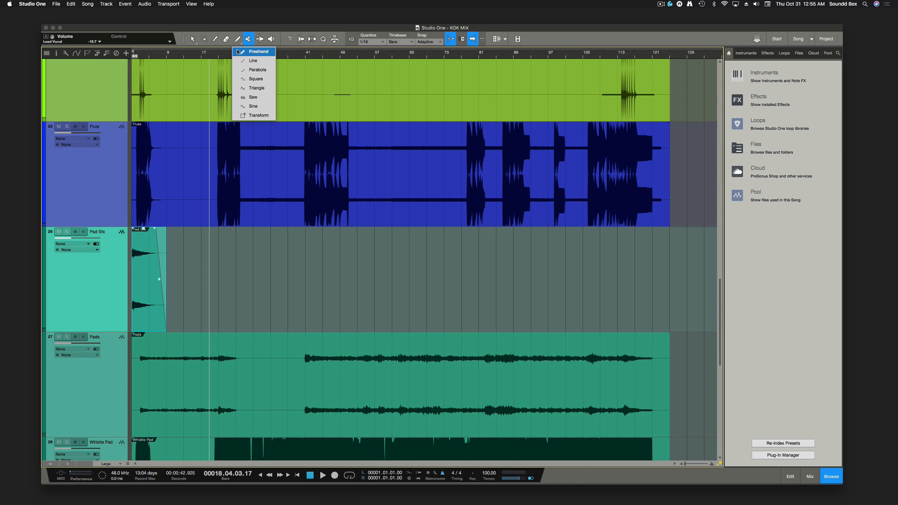
{"action": "key", "text": "7"}
{"action": "left_click", "coordinate": [262, 40]}
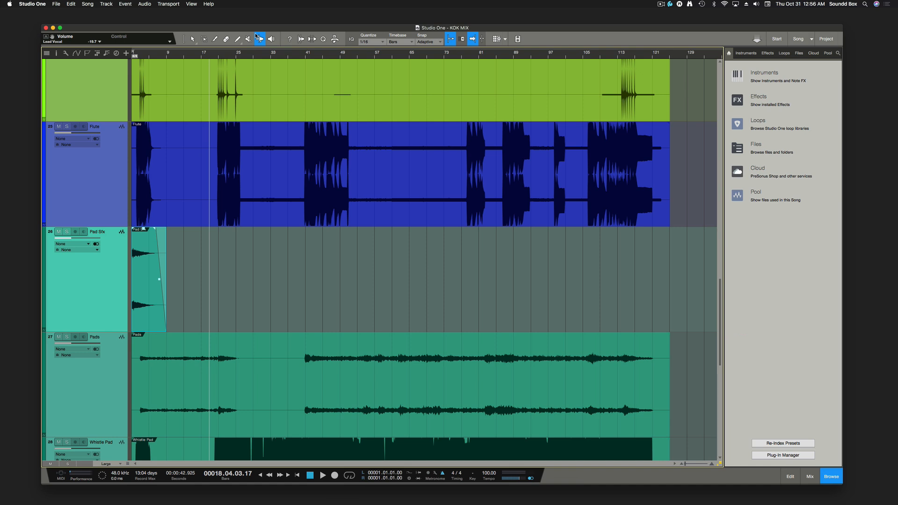
{"action": "key", "text": "8"}
Show the quantize settings and examine the available quantize values and timebase options
{"action": "left_click", "coordinate": [323, 39]}
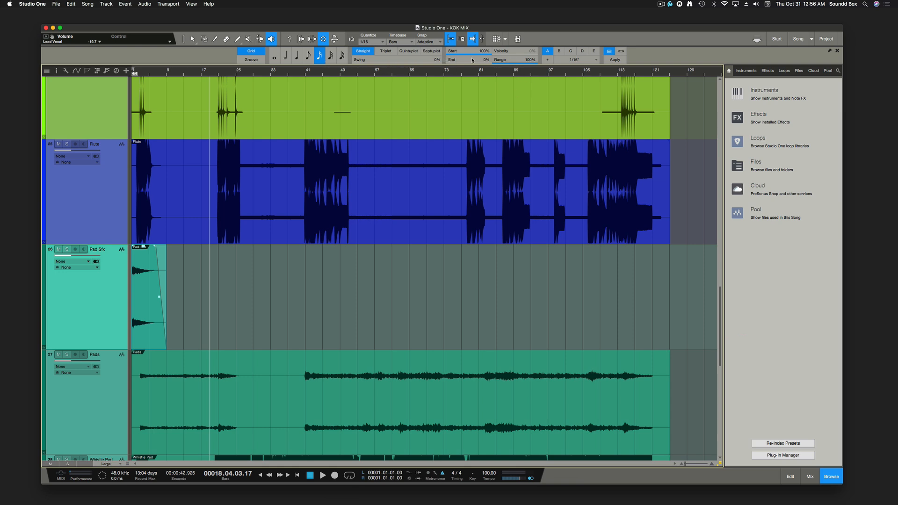
{"action": "left_click", "coordinate": [376, 43]}
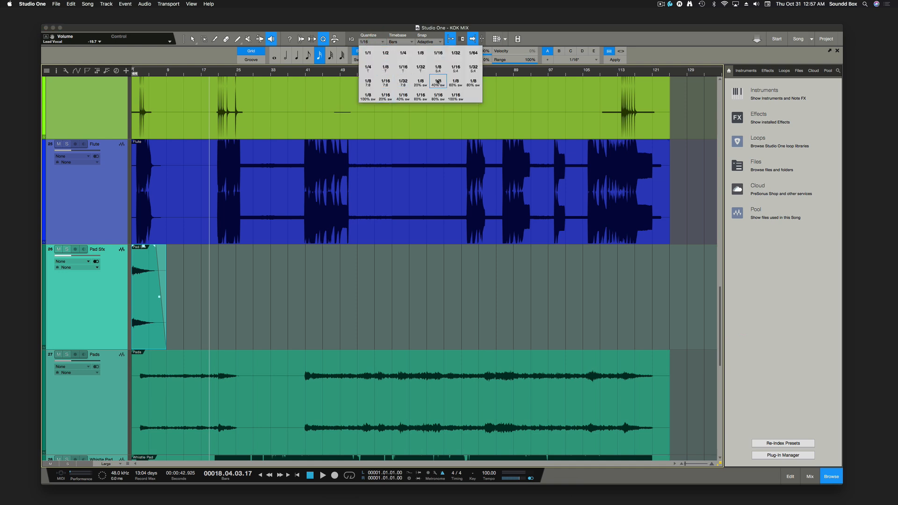
{"action": "left_click", "coordinate": [392, 43]}
{"action": "left_click", "coordinate": [395, 42]}
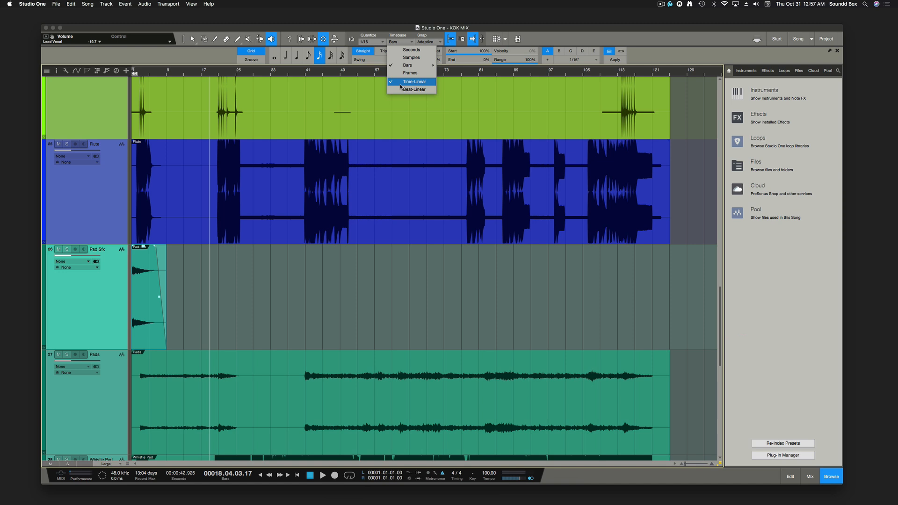
{"action": "left_click", "coordinate": [404, 32]}
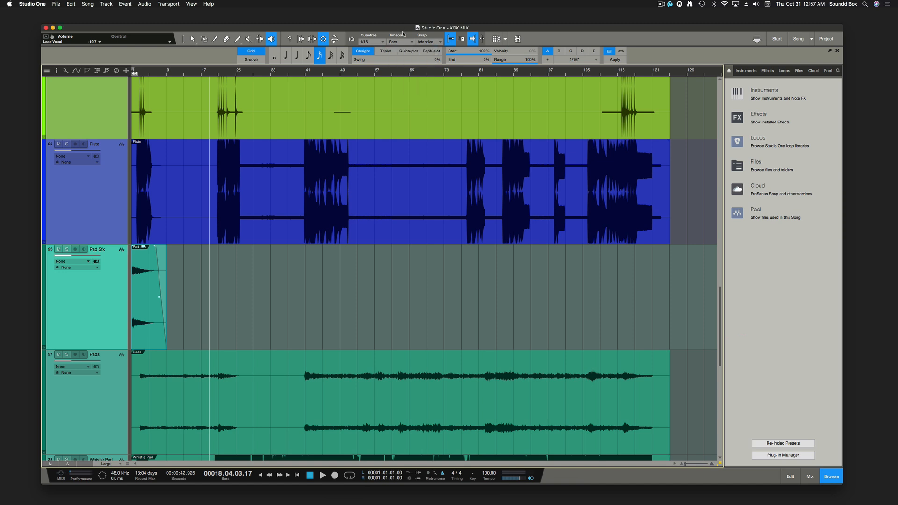
Examine the snap mode options and toggle snapping off and on
{"action": "left_click", "coordinate": [432, 42]}
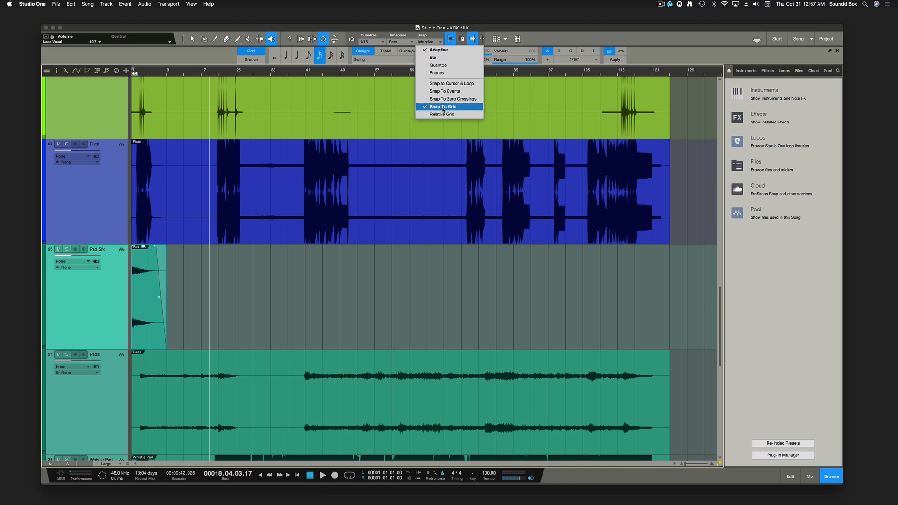
{"action": "left_click", "coordinate": [430, 36]}
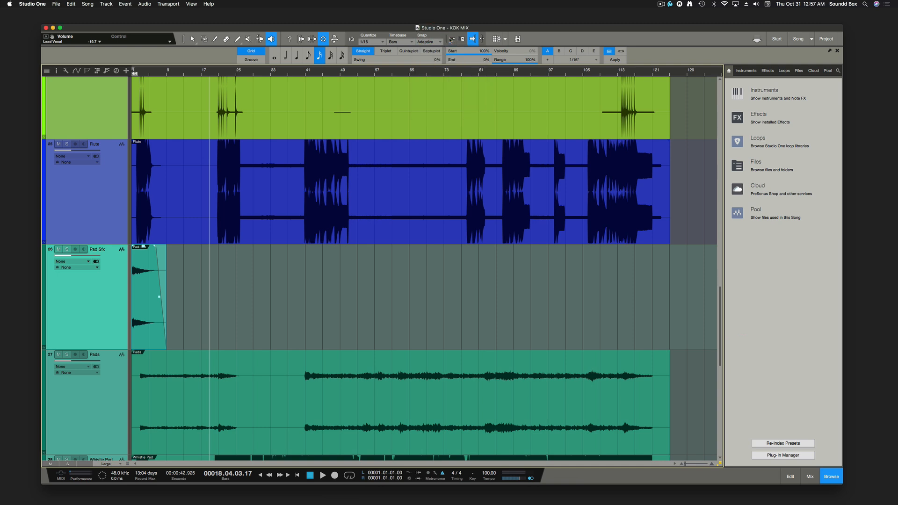
{"action": "left_click", "coordinate": [437, 43]}
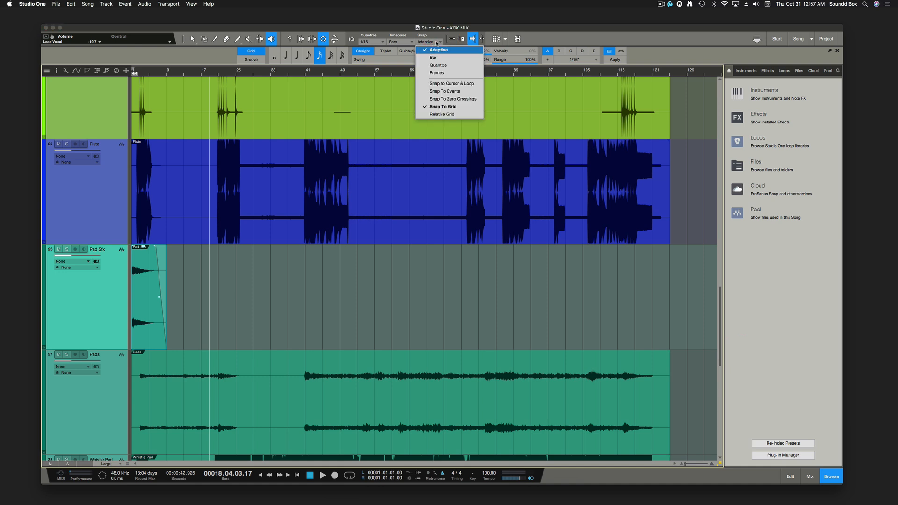
{"action": "left_click", "coordinate": [437, 42]}
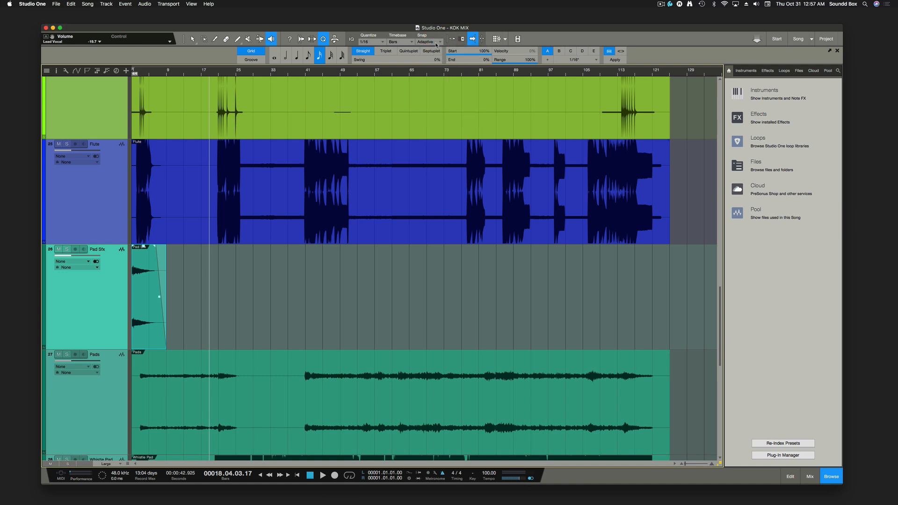
{"action": "left_click", "coordinate": [437, 43]}
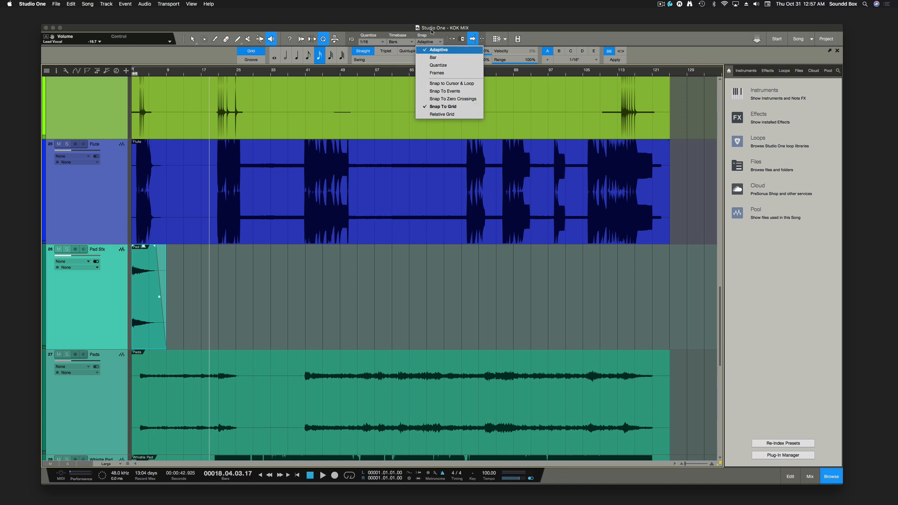
{"action": "left_click", "coordinate": [431, 37]}
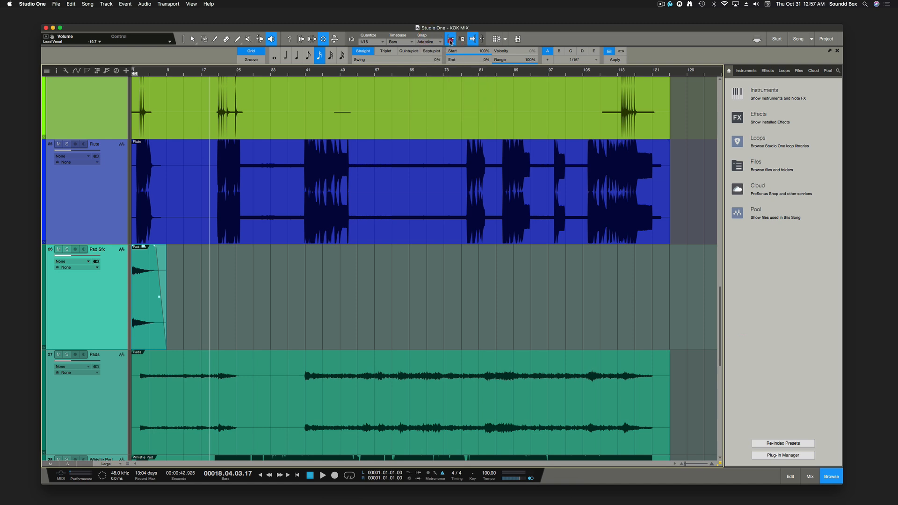
{"action": "left_click", "coordinate": [451, 41]}
{"action": "left_click", "coordinate": [451, 41]}
{"action": "left_click", "coordinate": [450, 42]}
Turn snapping off and select the Lead Vocal range from about bar 24 to just before bar 30 with the Range tool
{"action": "scroll", "coordinate": [450, 287], "scroll_direction": "down", "scroll_amount": 5}
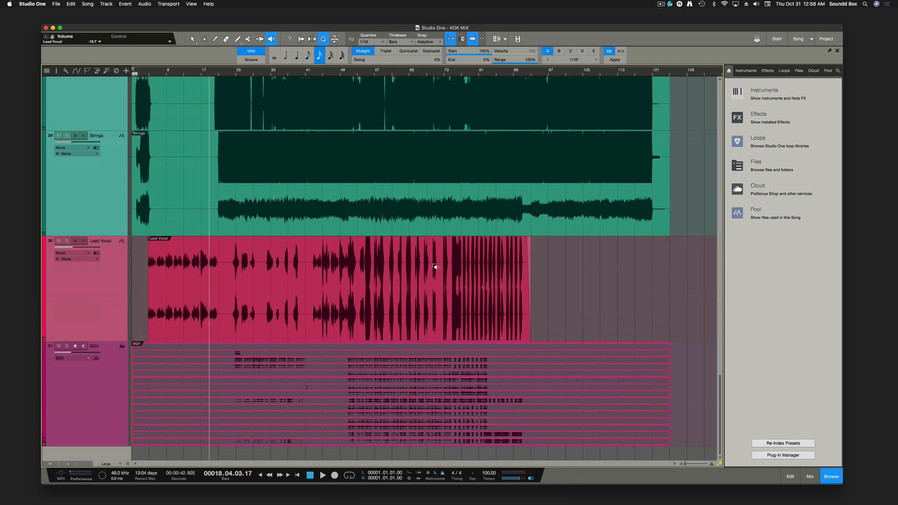
{"action": "left_click", "coordinate": [451, 39]}
{"action": "left_click", "coordinate": [328, 272]}
{"action": "key", "text": "e"}
{"action": "key", "text": "e"}
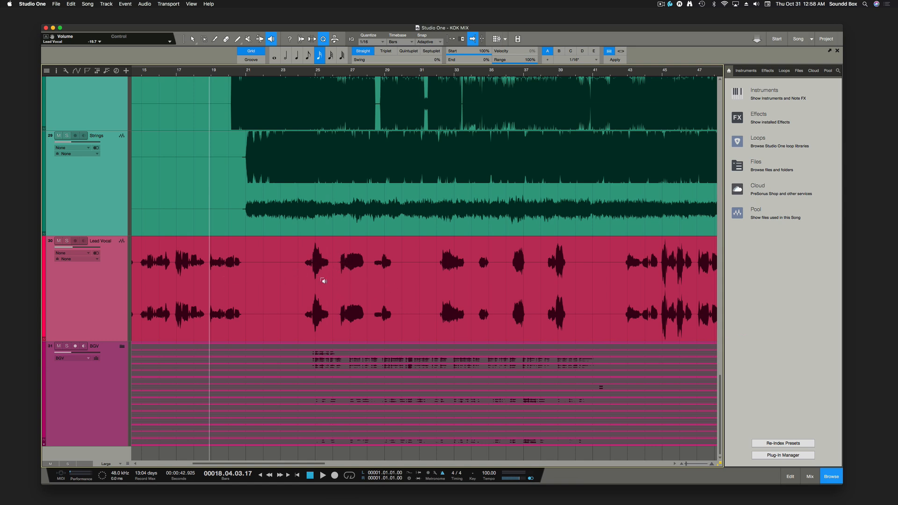
{"action": "key", "text": "2"}
{"action": "left_click_drag", "start_coordinate": [306, 265], "coordinate": [399, 318]}
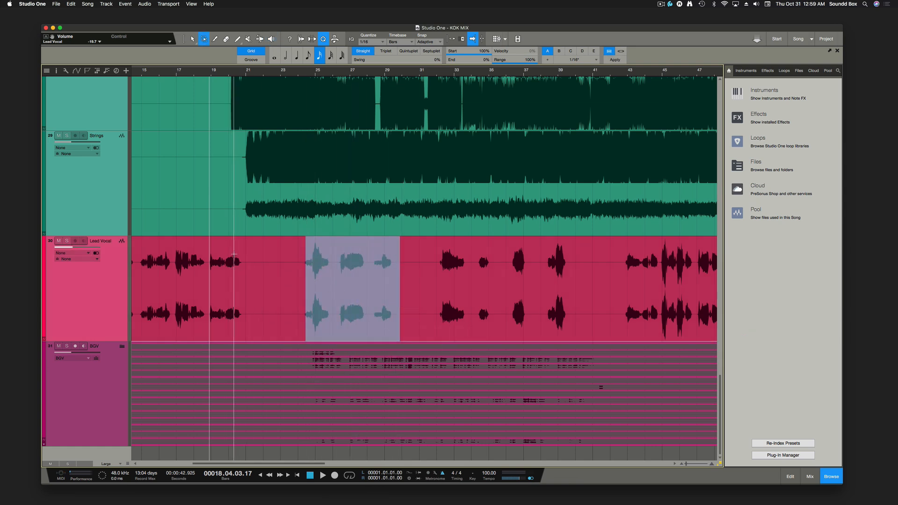
Try to remove the silent Lead Vocal stretch from about bar 21 to bar 24 with the Range tool
{"action": "left_click_drag", "start_coordinate": [245, 283], "coordinate": [303, 289]}
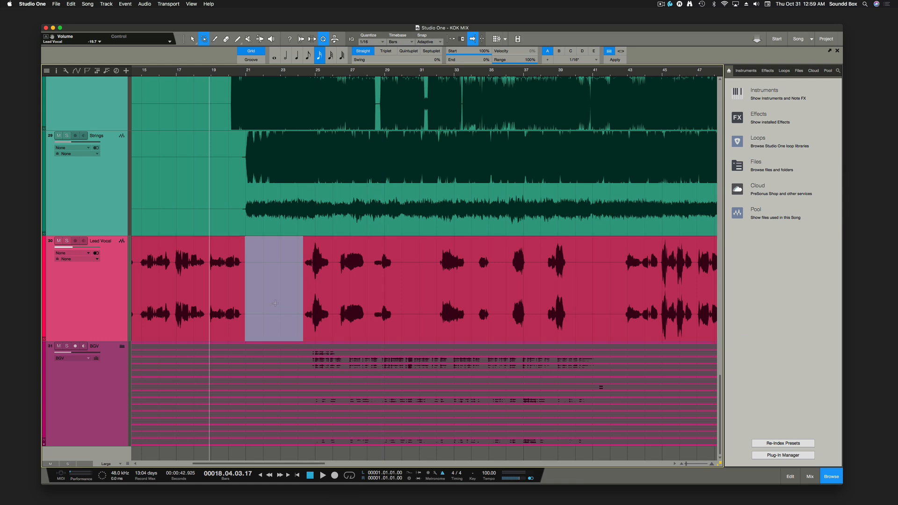
{"action": "key", "text": "Delete"}
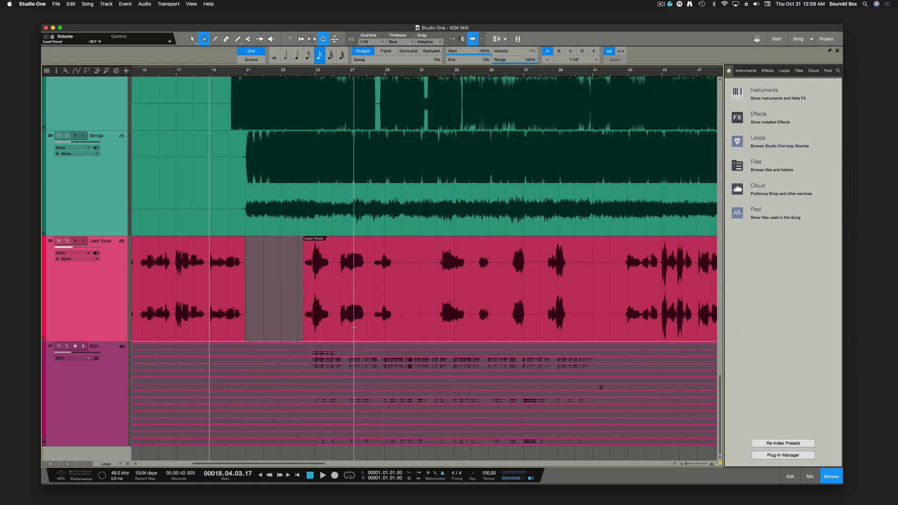
{"action": "key", "text": "1"}
{"action": "left_click_drag", "start_coordinate": [346, 307], "coordinate": [281, 305]}
{"action": "key", "text": "super+z"}
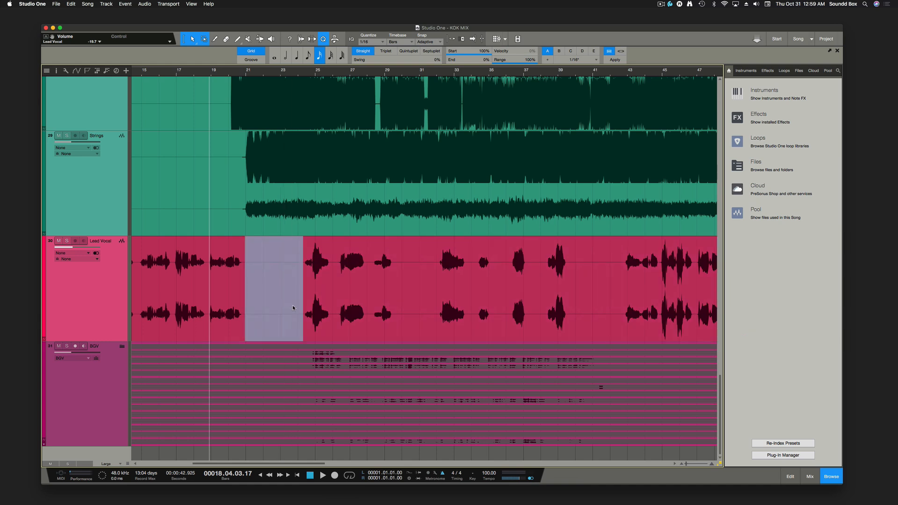
Test autoscroll by playing the song from about bar 47, and turn autoscroll off
{"action": "left_click", "coordinate": [473, 40]}
{"action": "left_click", "coordinate": [694, 73]}
{"action": "key", "text": "space"}
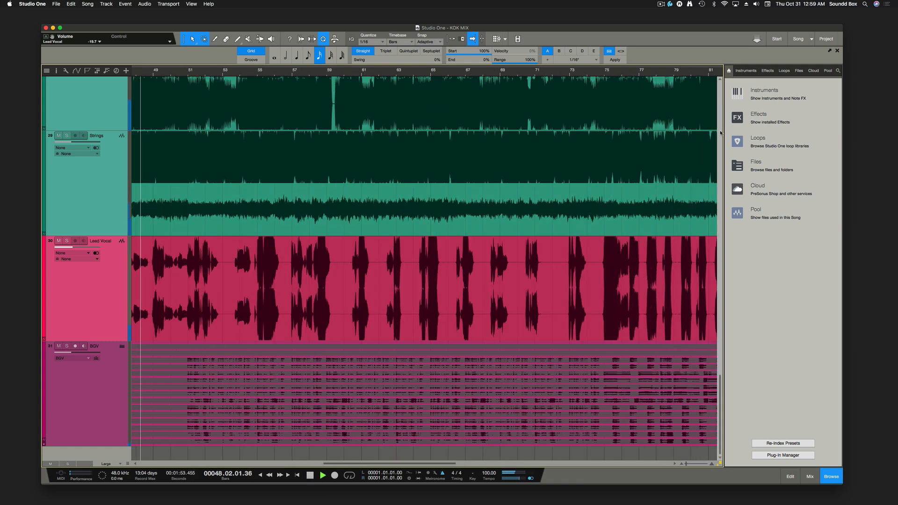
{"action": "key", "text": "space"}
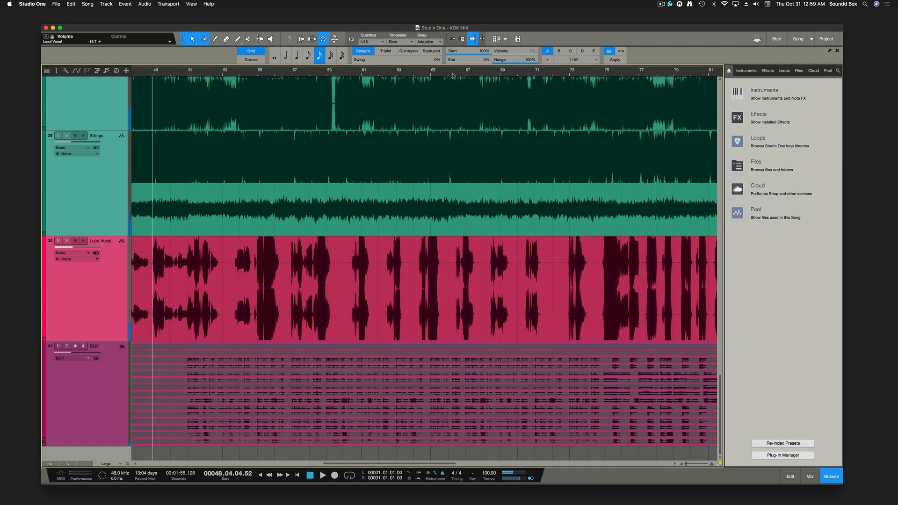
{"action": "left_click", "coordinate": [474, 38]}
{"action": "scroll", "coordinate": [443, 135], "scroll_direction": "left", "scroll_amount": 8}
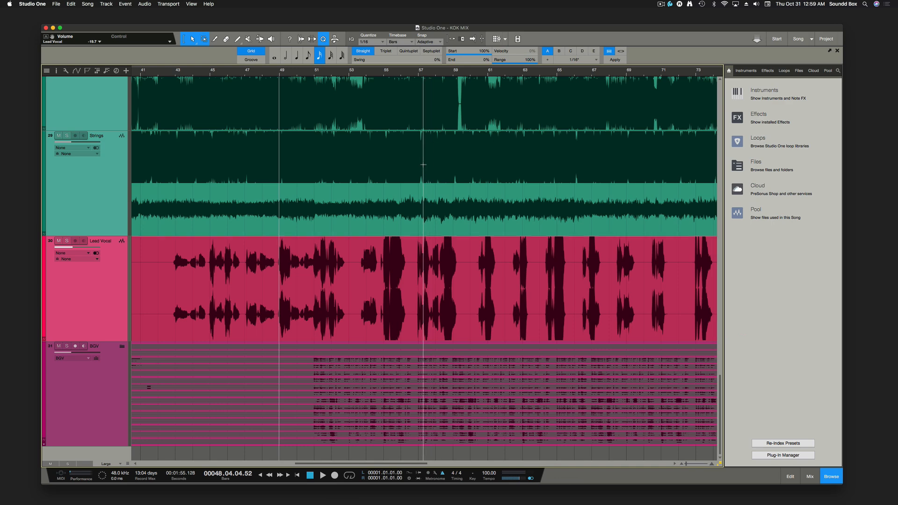
{"action": "scroll", "coordinate": [422, 146], "scroll_direction": "left", "scroll_amount": 14}
{"action": "scroll", "coordinate": [422, 146], "scroll_direction": "right", "scroll_amount": 14}
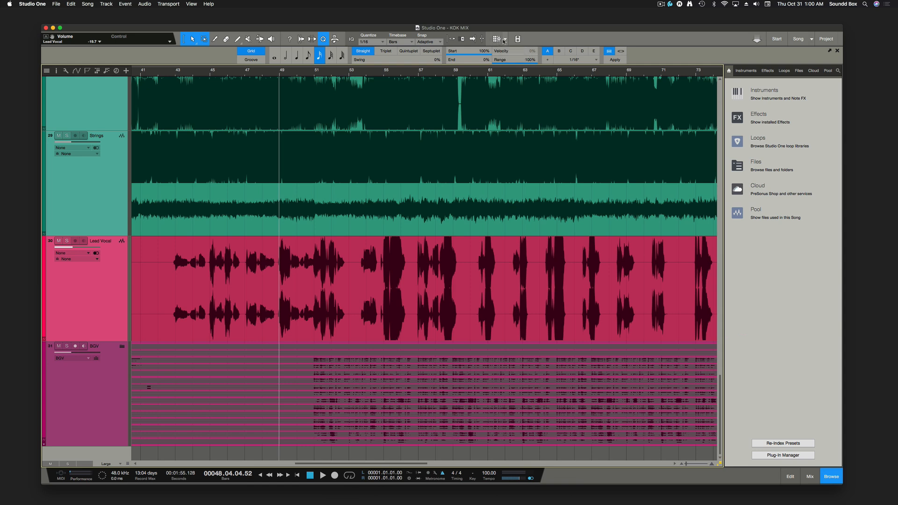
Show and close the Scratch Pad, and hide the quantize settings
{"action": "left_click", "coordinate": [501, 40]}
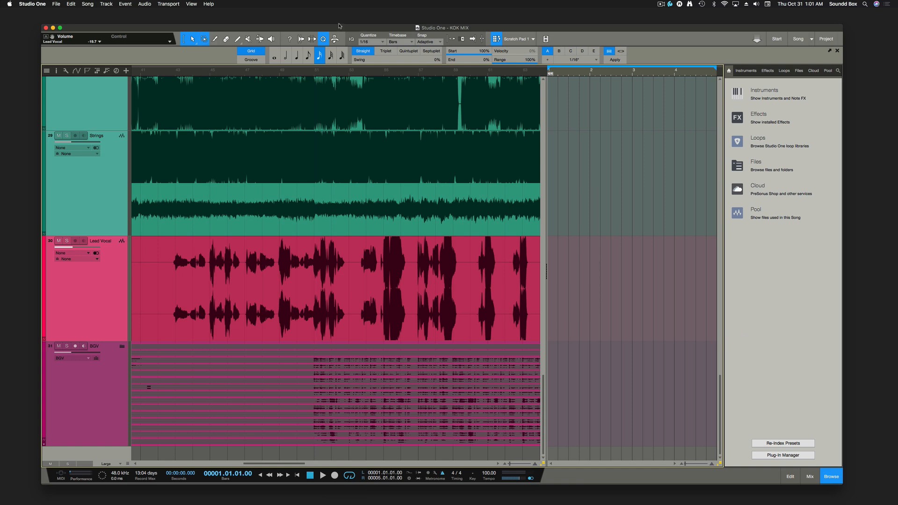
{"action": "left_click", "coordinate": [324, 40]}
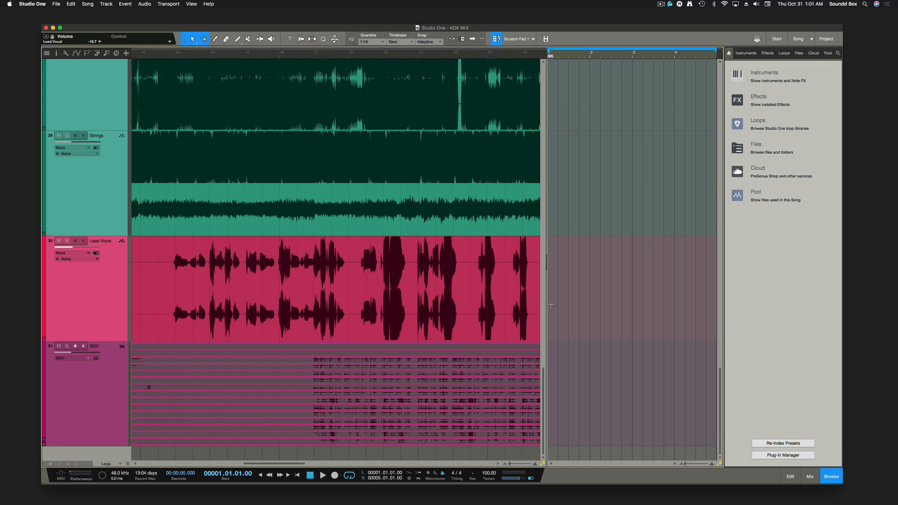
{"action": "left_click", "coordinate": [496, 39]}
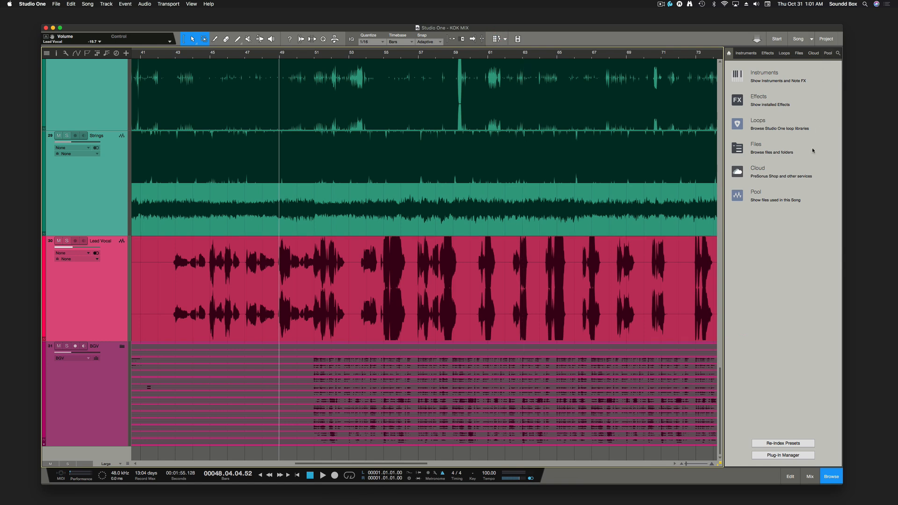
Look through the list of installed instruments in the browser
{"action": "left_click", "coordinate": [754, 55]}
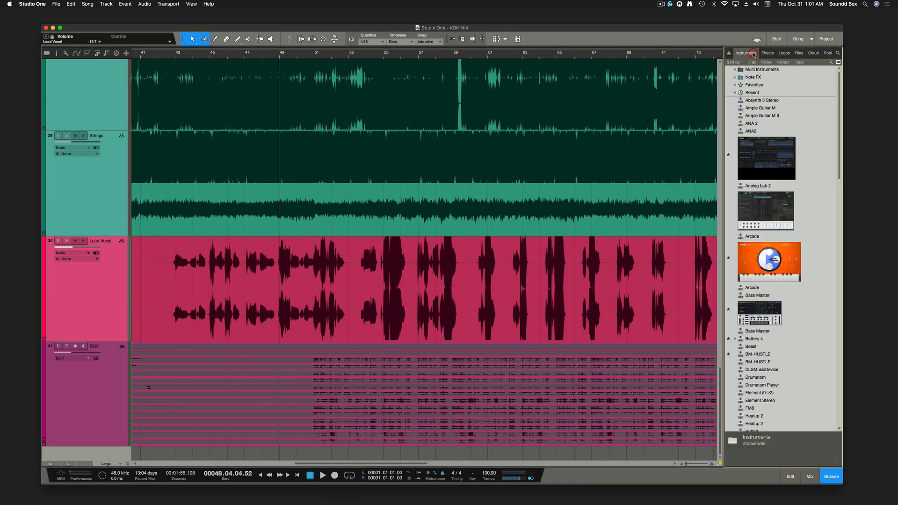
{"action": "scroll", "coordinate": [757, 243], "scroll_direction": "down", "scroll_amount": 15}
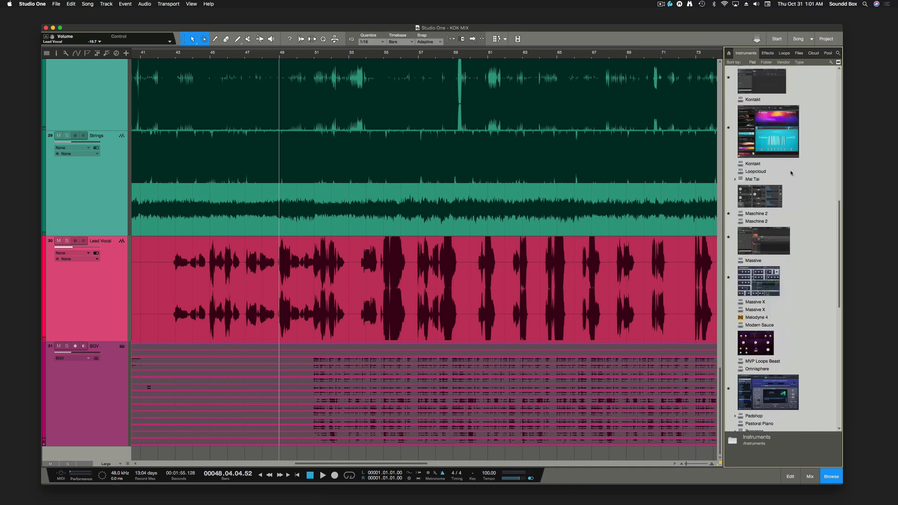
{"action": "scroll", "coordinate": [791, 183], "scroll_direction": "down", "scroll_amount": 5}
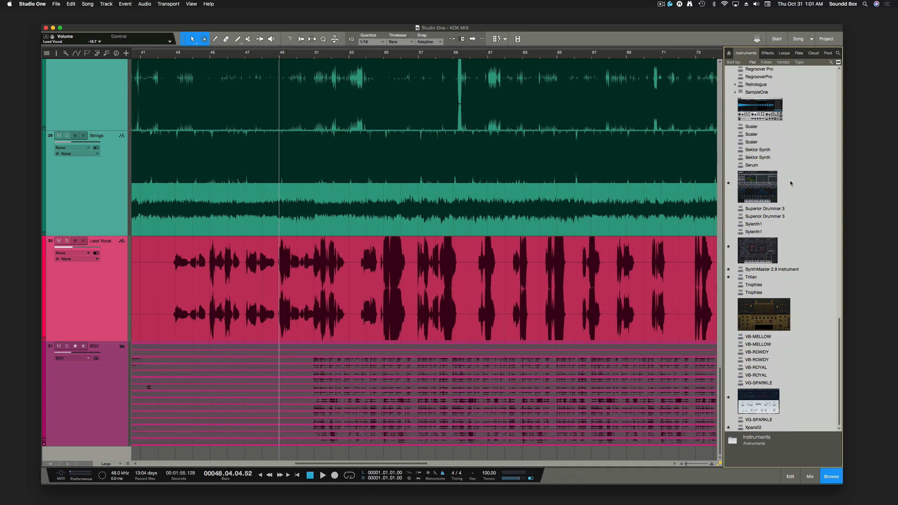
{"action": "scroll", "coordinate": [791, 183], "scroll_direction": "up", "scroll_amount": 5}
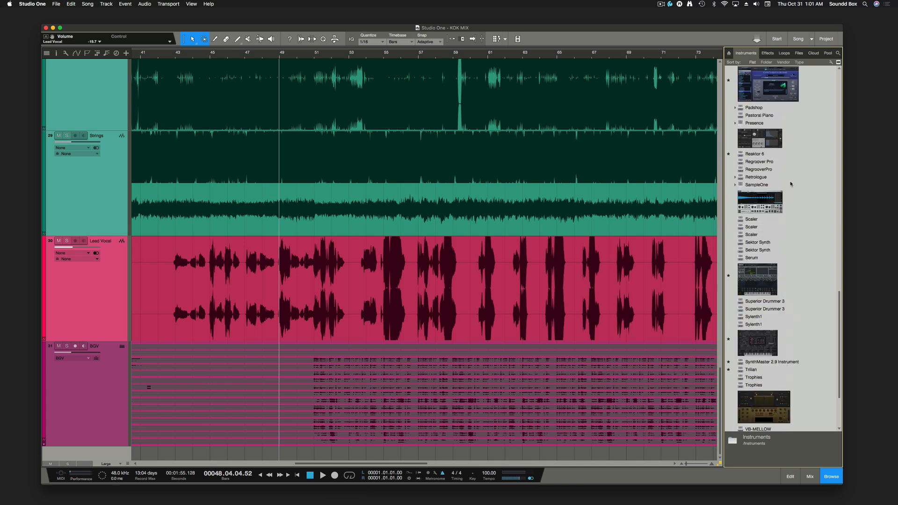
Look through the effects sorted by vendor, including the Recent and Favorites folders
{"action": "left_click", "coordinate": [769, 54]}
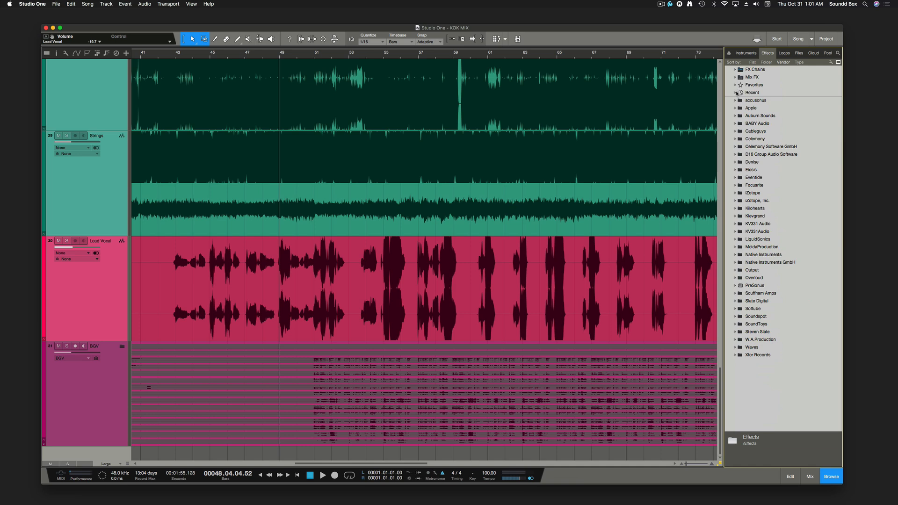
{"action": "left_click", "coordinate": [736, 92]}
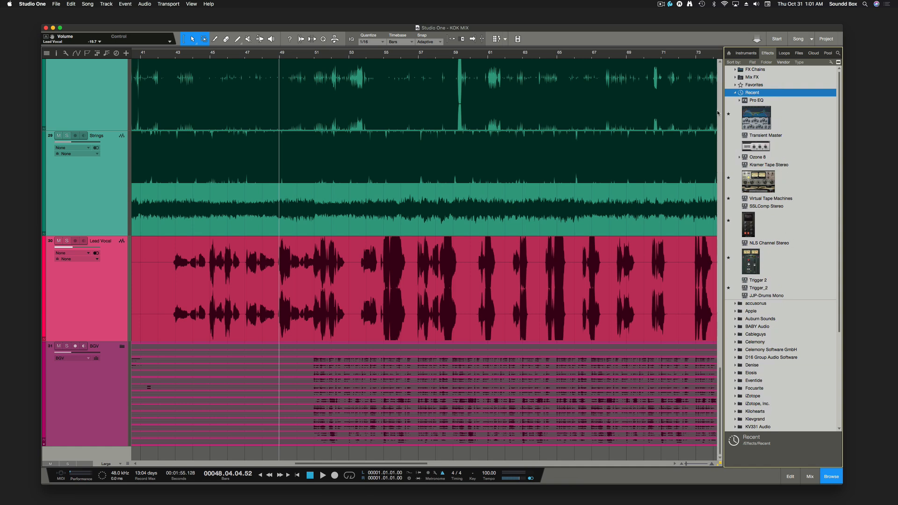
{"action": "left_click", "coordinate": [735, 85]}
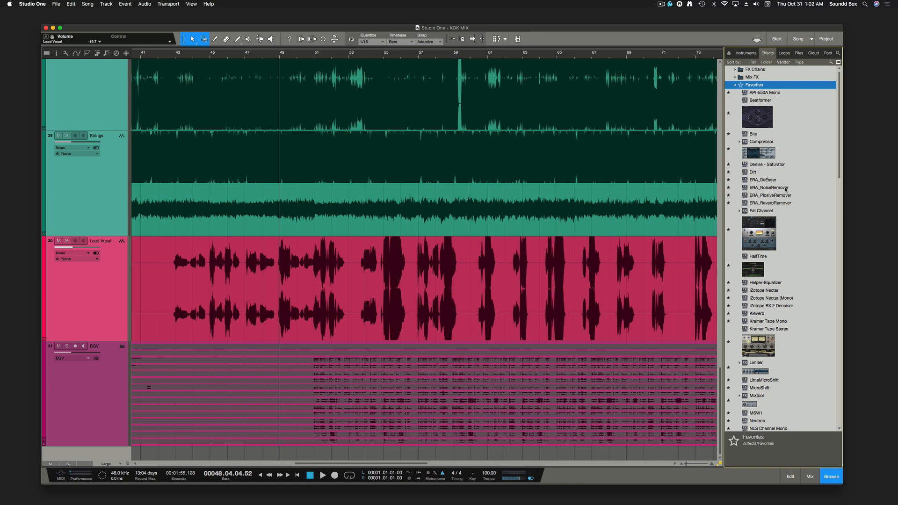
{"action": "scroll", "coordinate": [784, 194], "scroll_direction": "down", "scroll_amount": 10}
{"action": "scroll", "coordinate": [785, 191], "scroll_direction": "up", "scroll_amount": 10}
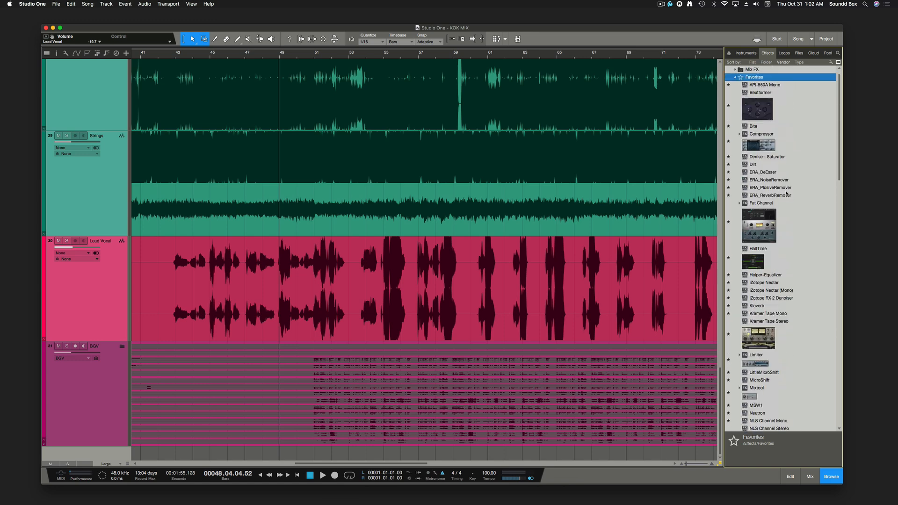
{"action": "left_click", "coordinate": [735, 86]}
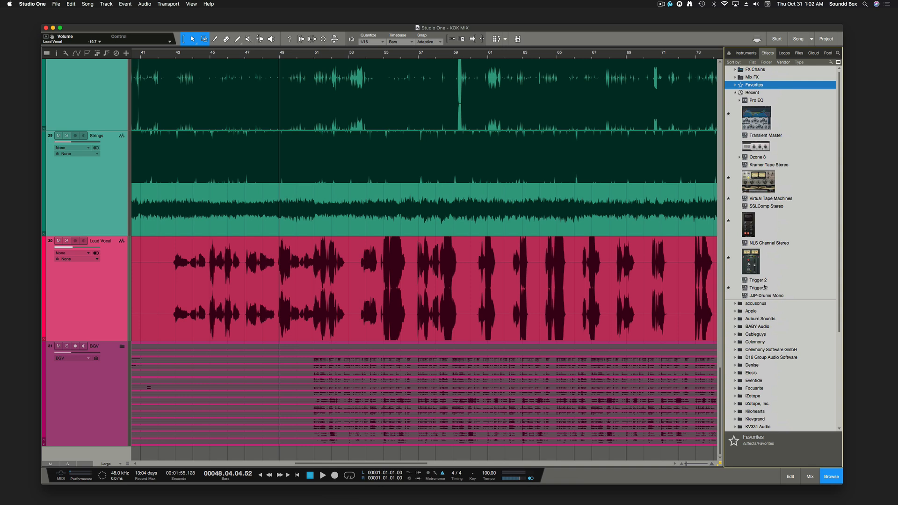
Examine the recent effects Pro EQ, Transient Master, Ozone 8, Virtual Tape Machines and Kramer Tape Stereo, including available presets
{"action": "double_click", "coordinate": [756, 116]}
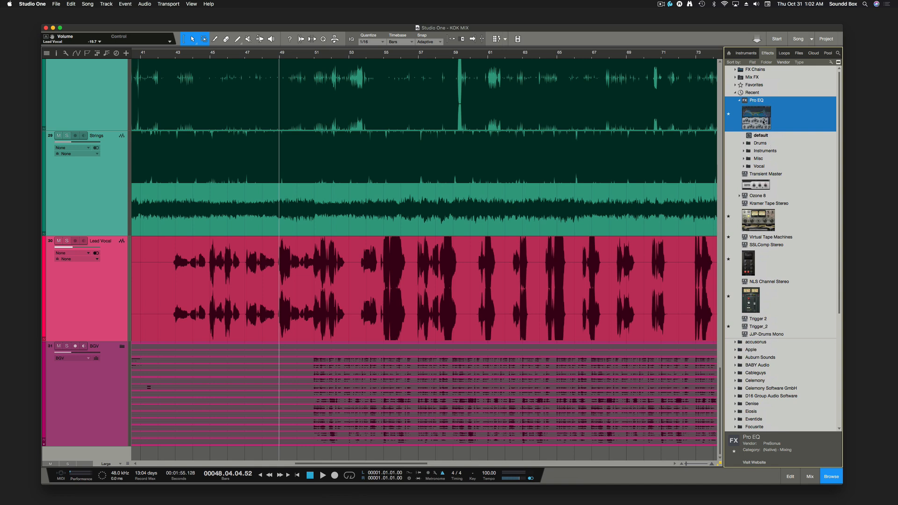
{"action": "left_click", "coordinate": [763, 188]}
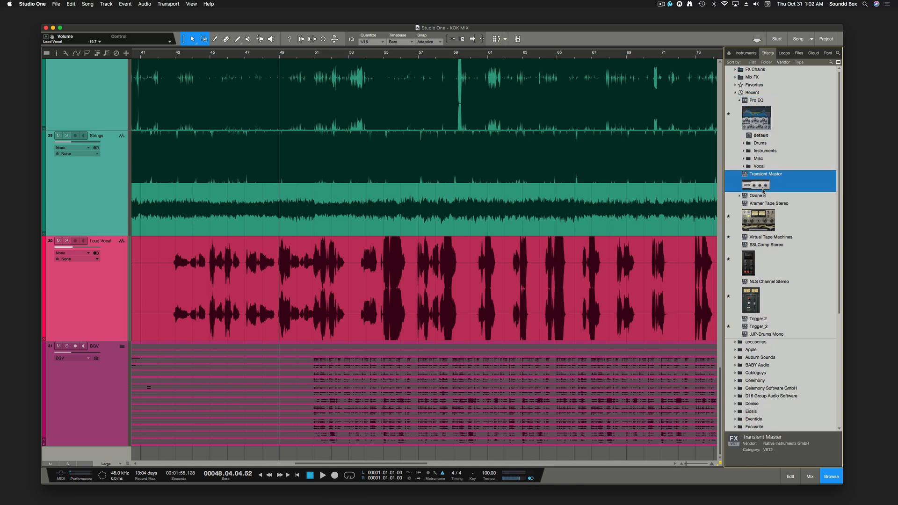
{"action": "left_click", "coordinate": [763, 196]}
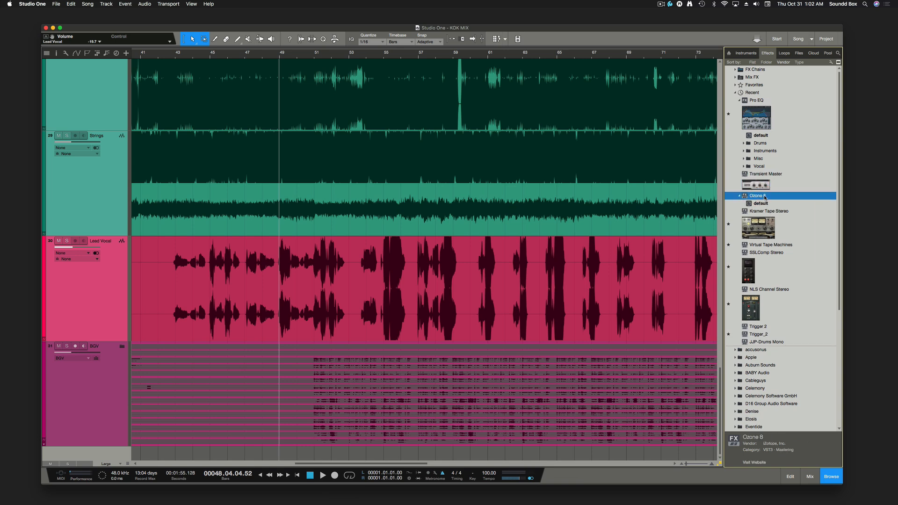
{"action": "left_click", "coordinate": [764, 195]}
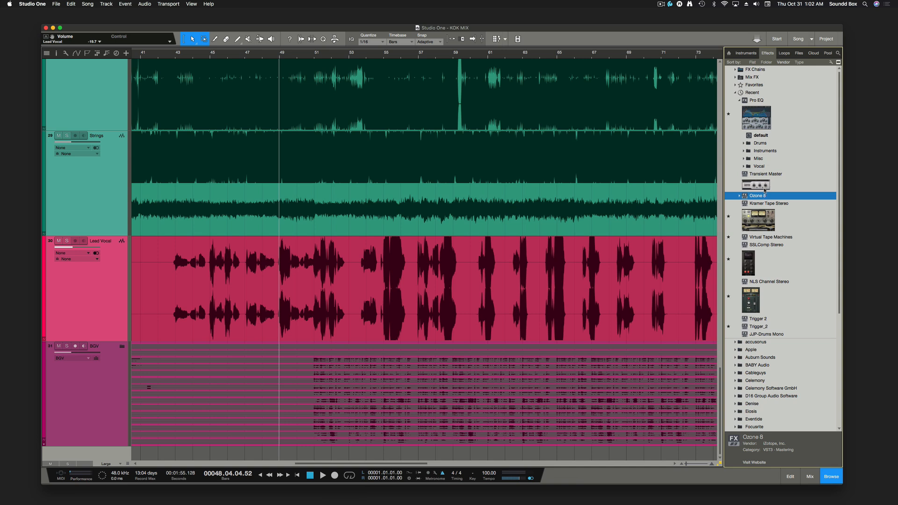
{"action": "left_click", "coordinate": [777, 238]}
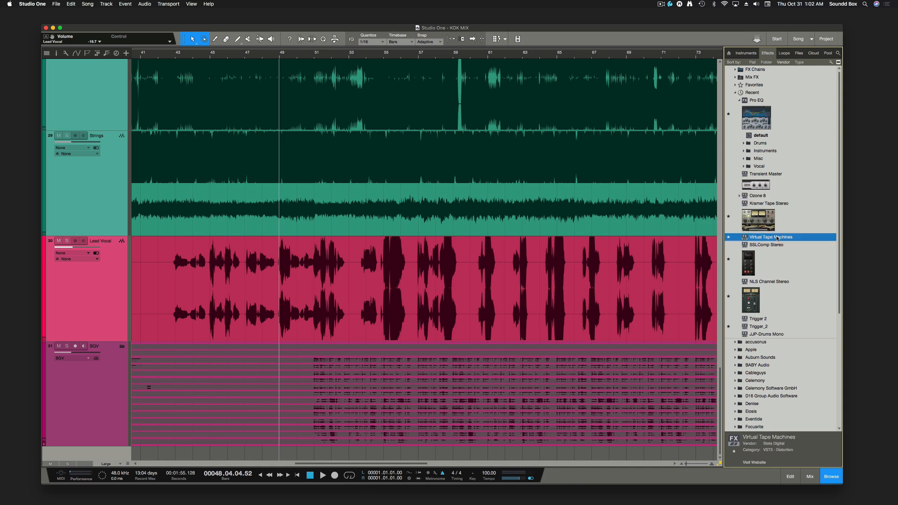
{"action": "left_click", "coordinate": [772, 219]}
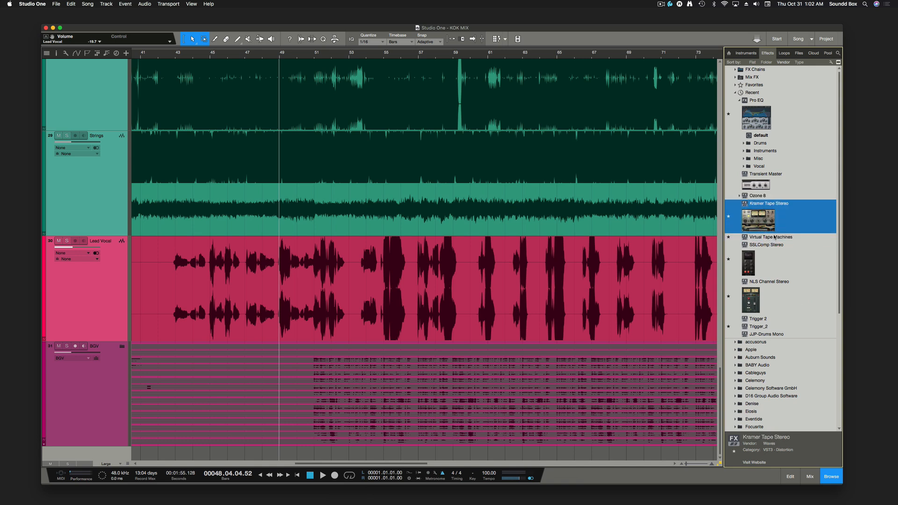
Insert the Virtual Tape Machines effect on the Strings track
{"action": "left_click", "coordinate": [775, 237]}
{"action": "left_click_drag", "start_coordinate": [775, 237], "coordinate": [567, 212]}
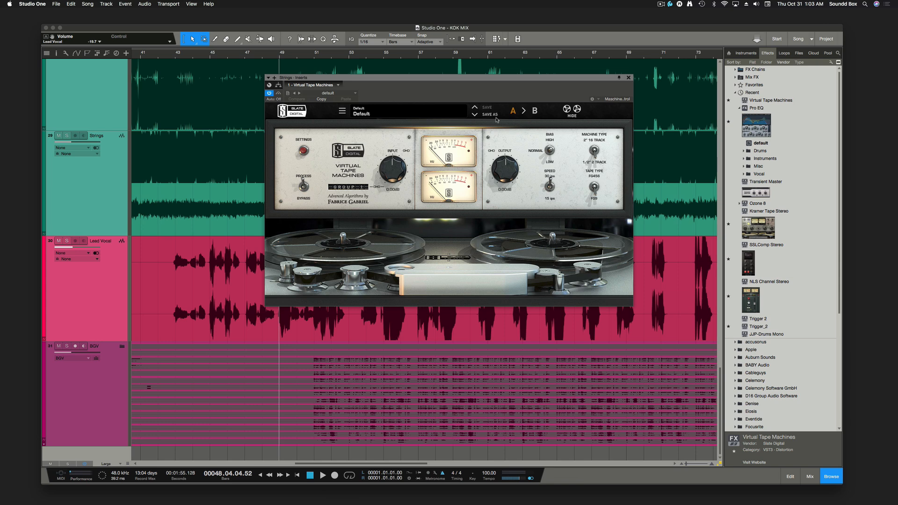
Update the browser thumbnail of Virtual Tape Machines and close the plug-in window
{"action": "left_click", "coordinate": [354, 94]}
{"action": "left_click", "coordinate": [354, 93]}
{"action": "left_click", "coordinate": [339, 85]}
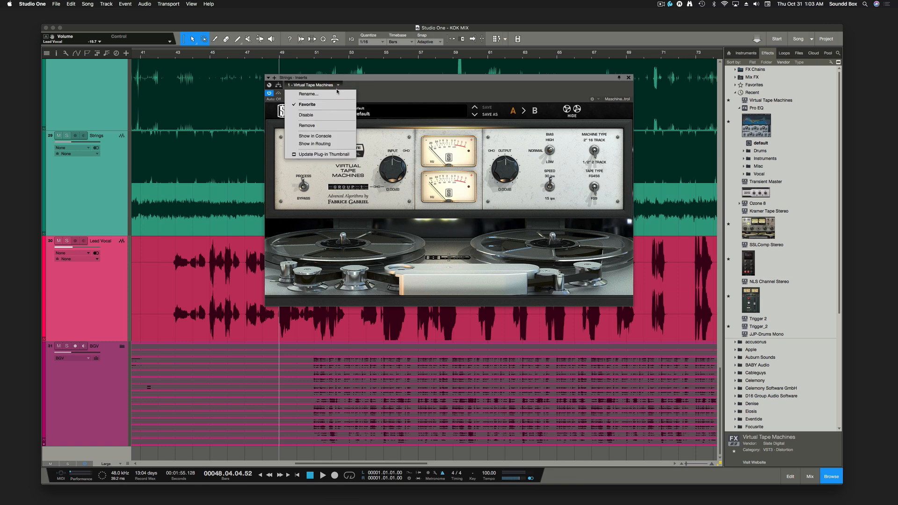
{"action": "left_click", "coordinate": [337, 154]}
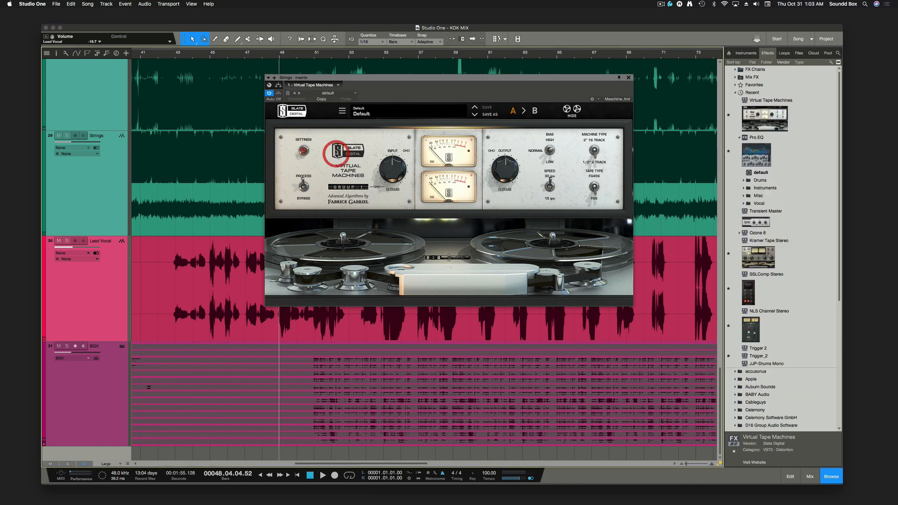
{"action": "left_click", "coordinate": [777, 108]}
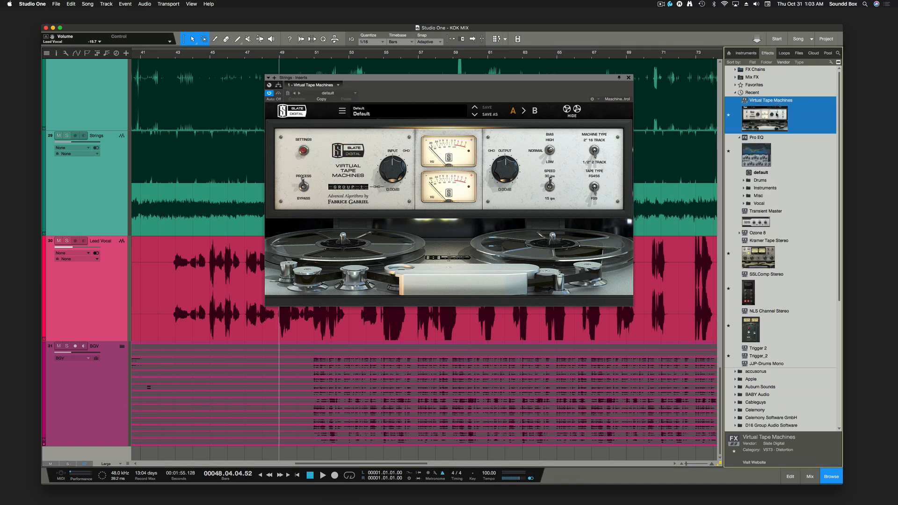
{"action": "left_click", "coordinate": [629, 79]}
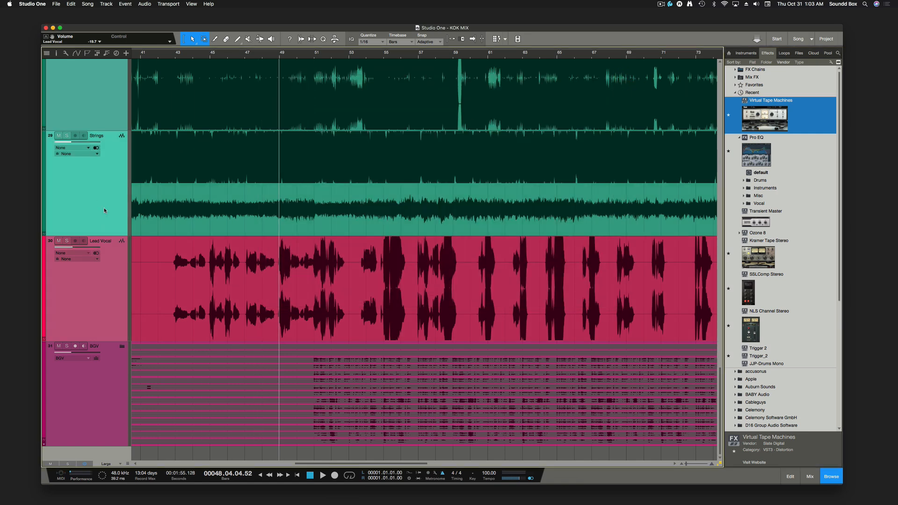
Show the inspector for the Strings track and widen the song window
{"action": "key", "text": "F4"}
{"action": "left_click", "coordinate": [57, 53]}
{"action": "left_click", "coordinate": [56, 53]}
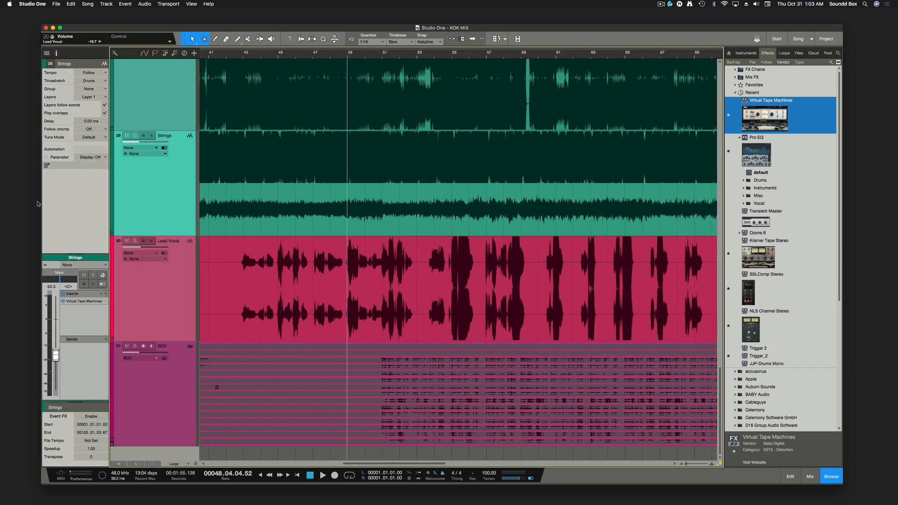
{"action": "left_click_drag", "start_coordinate": [41, 202], "coordinate": [20, 197]}
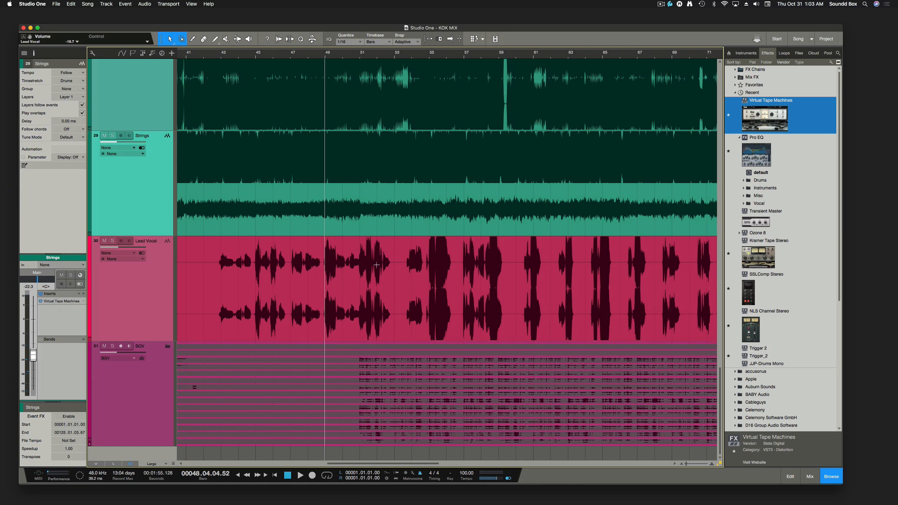
Disable the Virtual Tape Machines insert on the Strings track, and remove it from the channel
{"action": "right_click", "coordinate": [83, 301]}
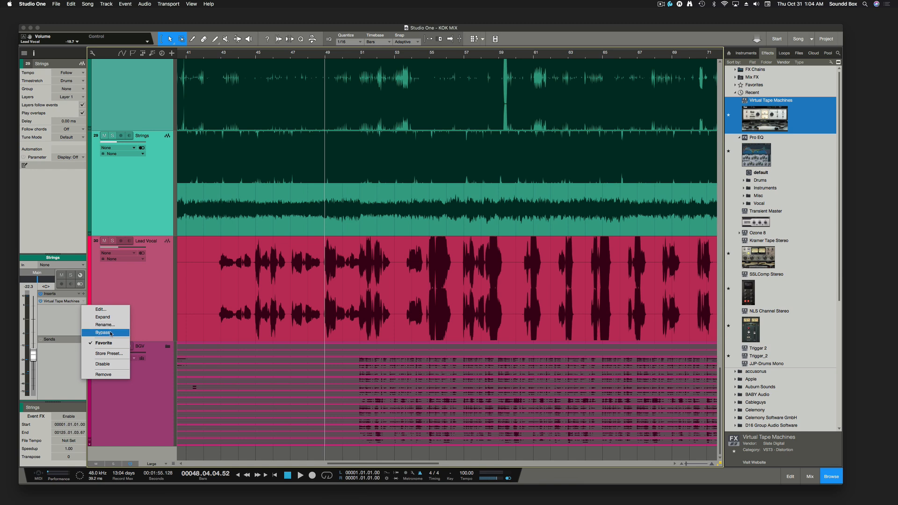
{"action": "left_click", "coordinate": [109, 365]}
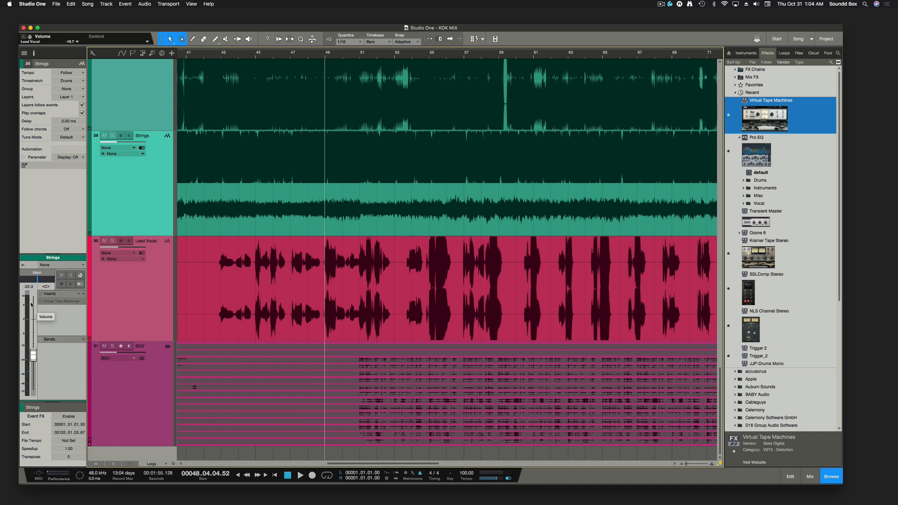
{"action": "right_click", "coordinate": [84, 301]}
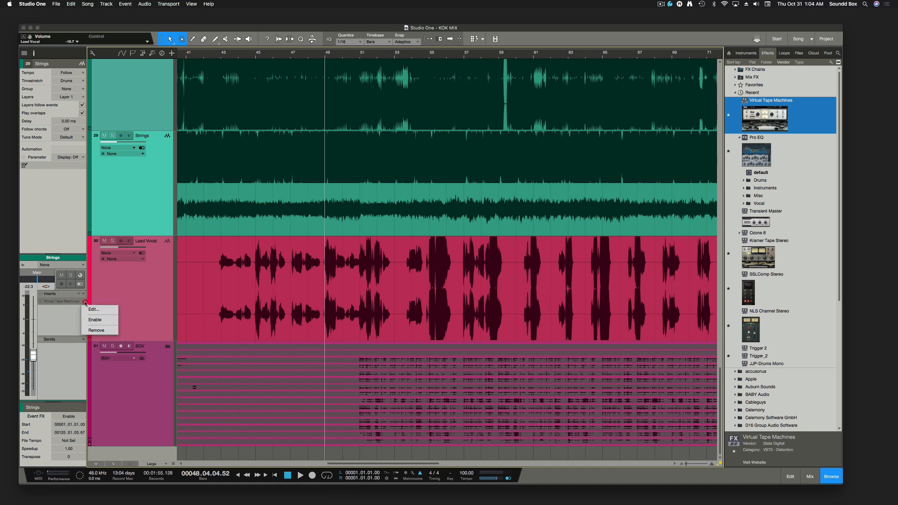
{"action": "left_click", "coordinate": [95, 330]}
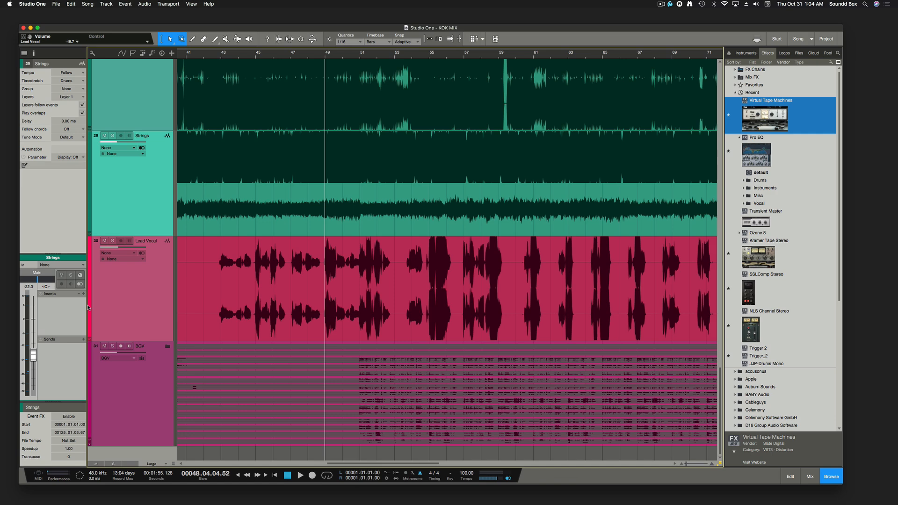
Group the tracks in the DRUMS folder and expand the folder in the arrangement
{"action": "left_click", "coordinate": [151, 380]}
{"action": "scroll", "coordinate": [146, 381], "scroll_direction": "up", "scroll_amount": 5}
{"action": "scroll", "coordinate": [146, 381], "scroll_direction": "up", "scroll_amount": 15}
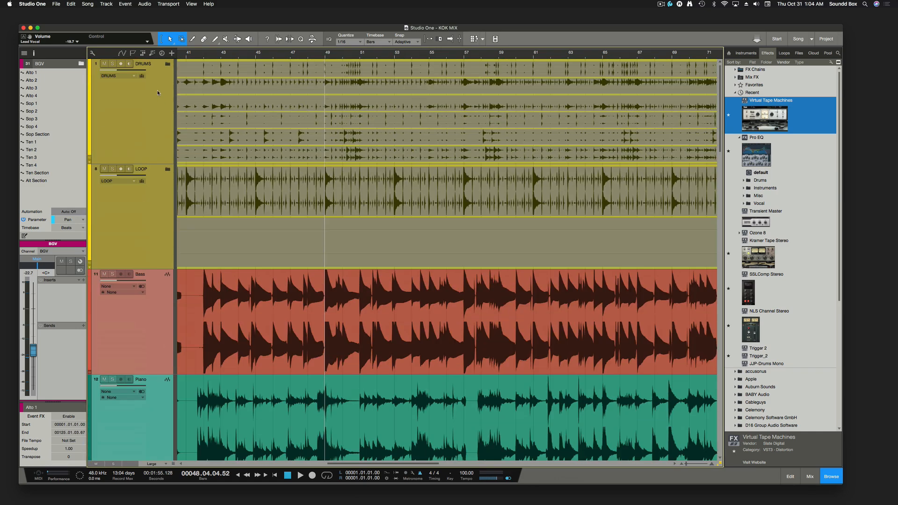
{"action": "left_click", "coordinate": [158, 92]}
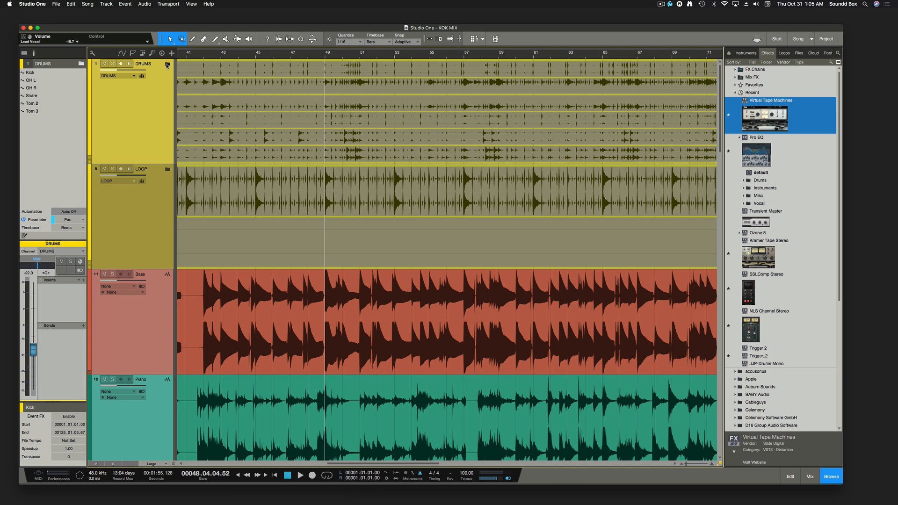
{"action": "left_click", "coordinate": [142, 76]}
{"action": "left_click", "coordinate": [167, 64]}
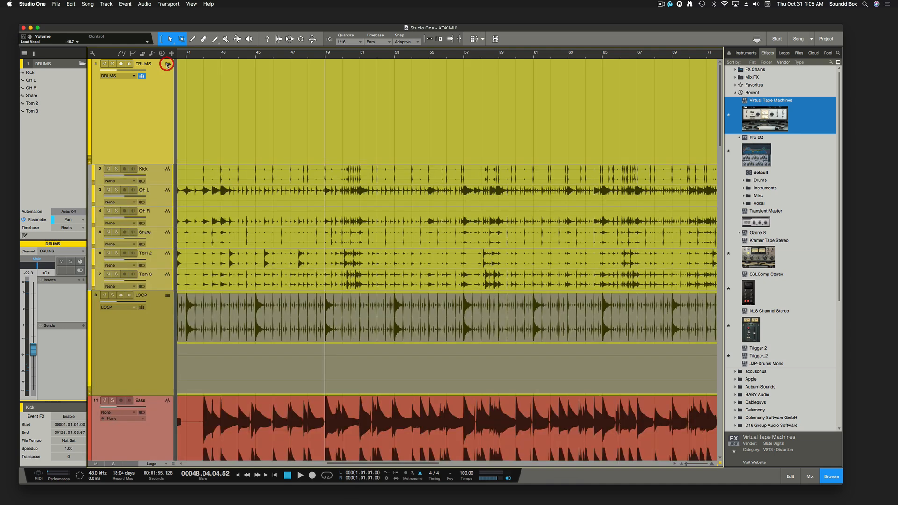
Select events on the individual drum tracks, including Kick, Tom 2 and Tom 3, to check the group selection
{"action": "left_click", "coordinate": [223, 173]}
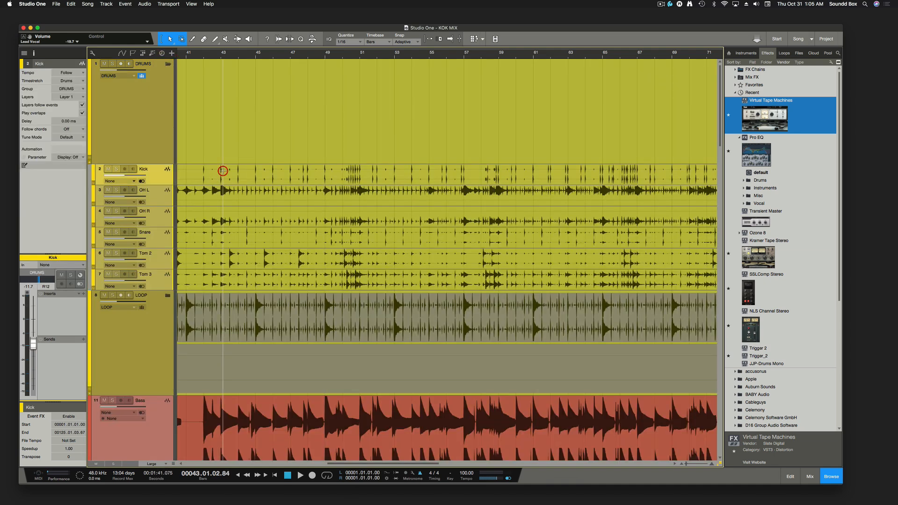
{"action": "left_click", "coordinate": [228, 203]}
{"action": "left_click", "coordinate": [247, 243]}
{"action": "left_click", "coordinate": [274, 274]}
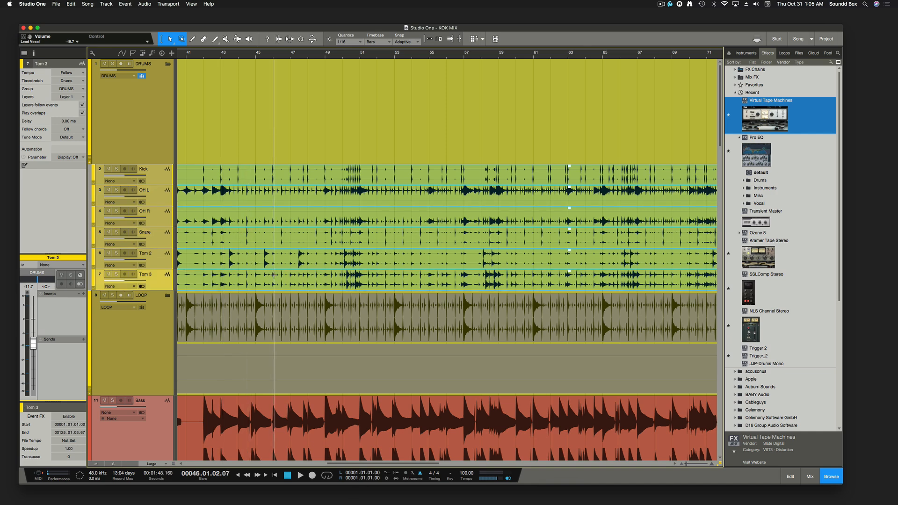
{"action": "left_click", "coordinate": [363, 265]}
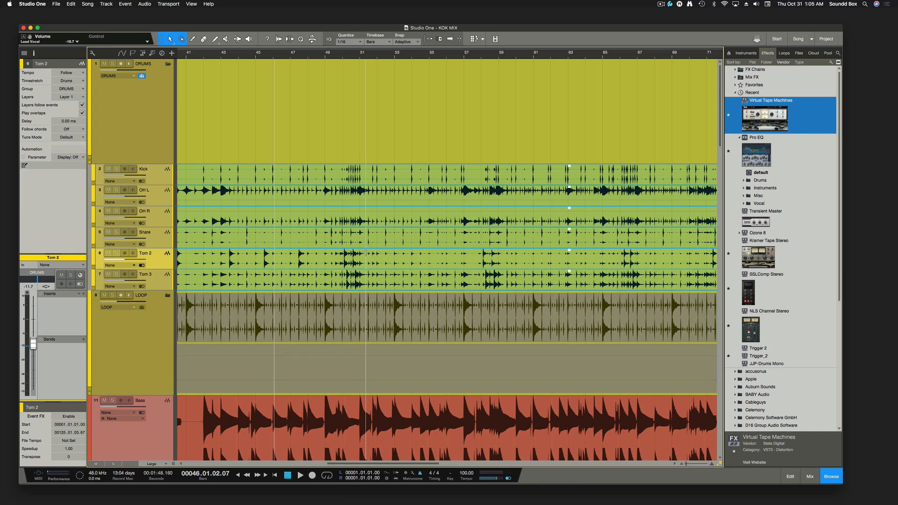
Delete the range from about bar 51 to bar 52 across all grouped drum tracks
{"action": "left_click_drag", "start_coordinate": [365, 253], "coordinate": [380, 261]}
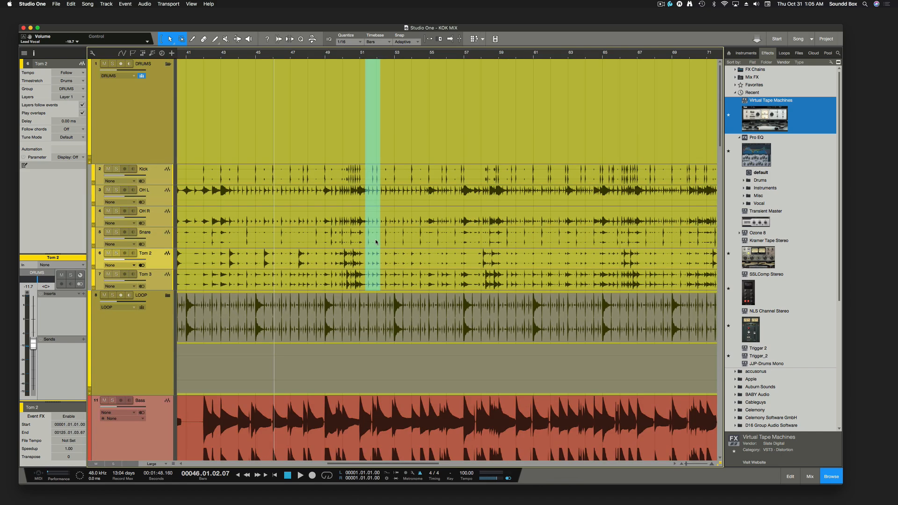
{"action": "key", "text": "Delete"}
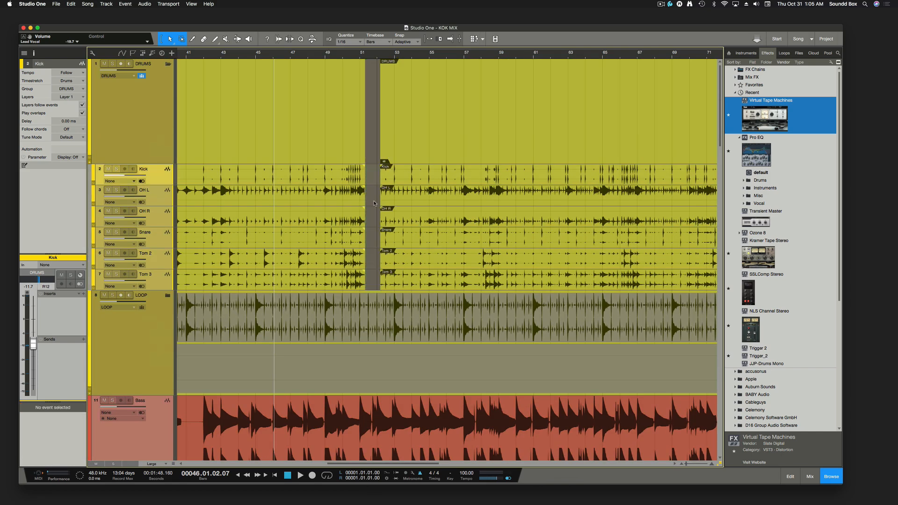
{"action": "key", "text": "super+z"}
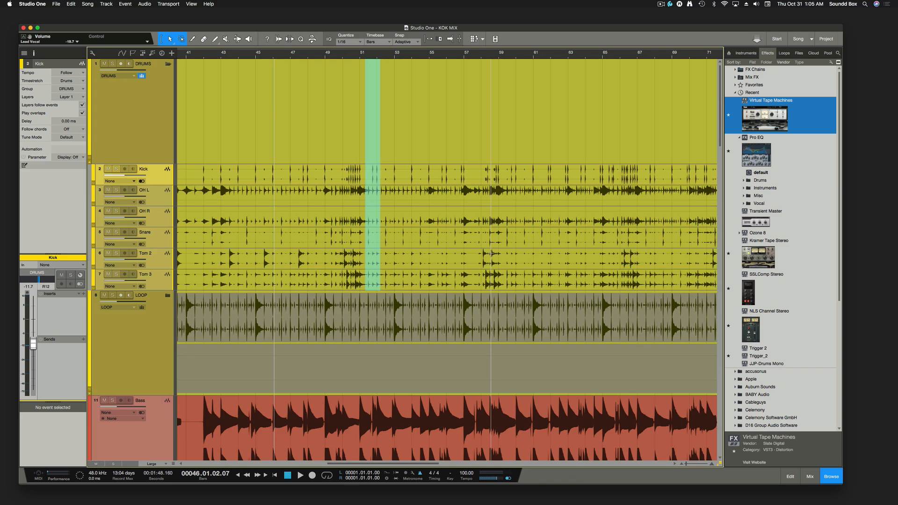
{"action": "key", "text": "Delete"}
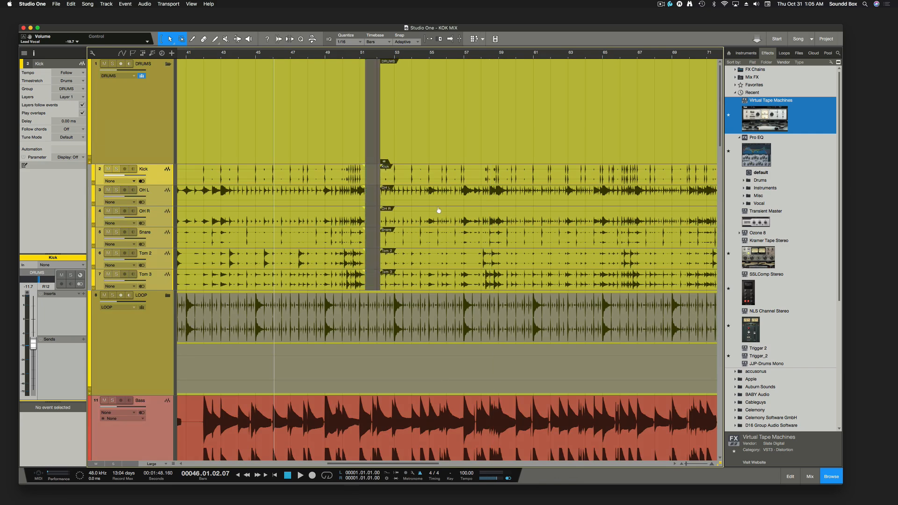
Try a fade-out on the grouped drum events before the gap, and undo both the fade and the range deletion
{"action": "left_click", "coordinate": [359, 237]}
{"action": "left_click_drag", "start_coordinate": [365, 233], "coordinate": [345, 234]}
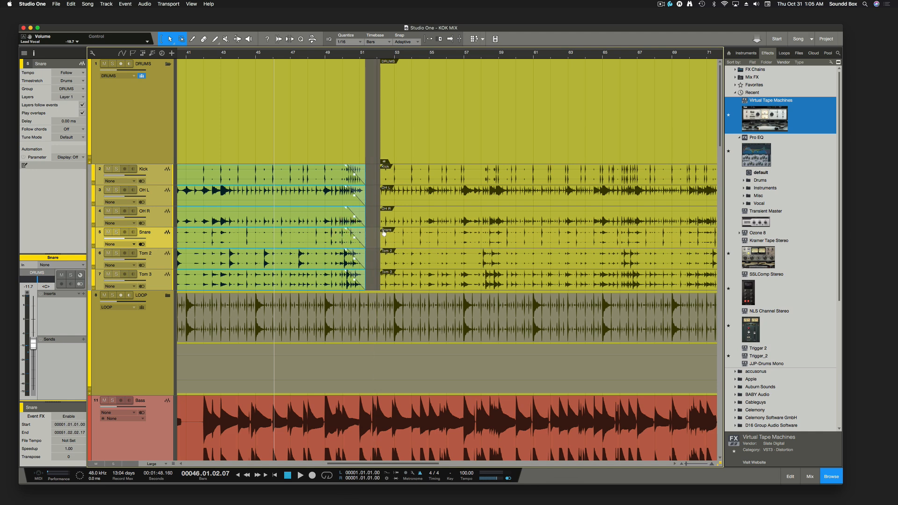
{"action": "key", "text": "super+z"}
{"action": "key", "text": "super+z"}
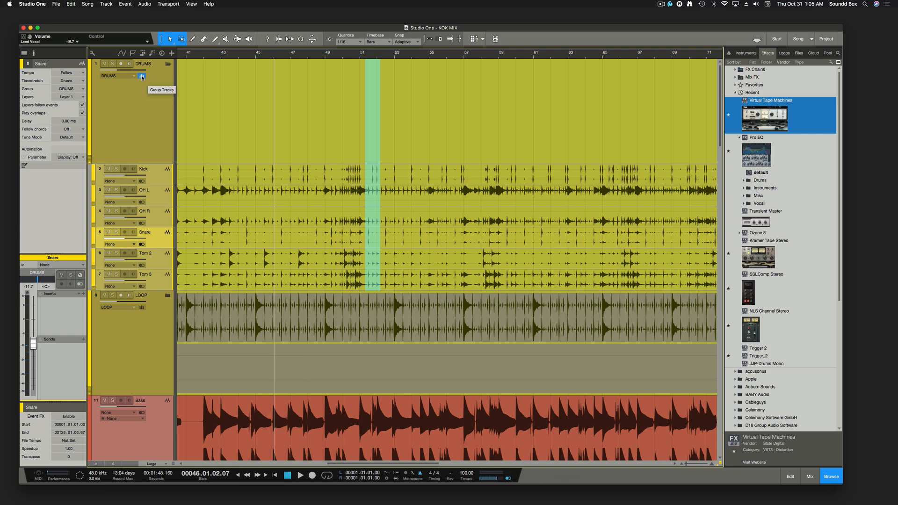
Dissolve the grouping of the DRUMS folder tracks and show the mix console
{"action": "left_click", "coordinate": [143, 146]}
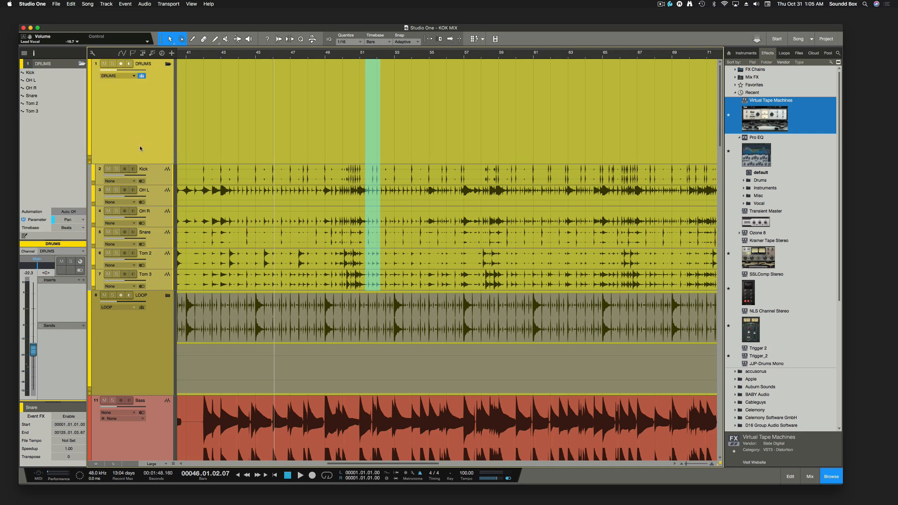
{"action": "left_click", "coordinate": [142, 77]}
{"action": "key", "text": "F3"}
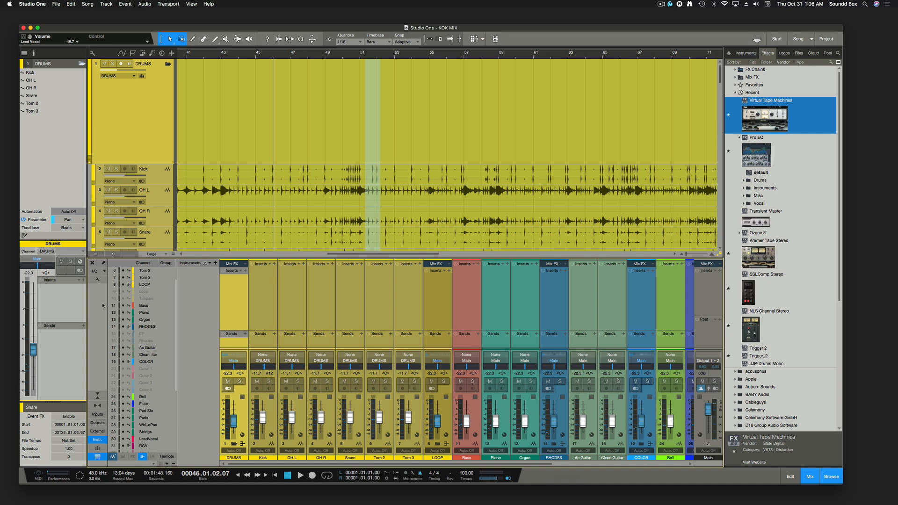
Enable the Group assignment component on the console channels
{"action": "left_click", "coordinate": [102, 280]}
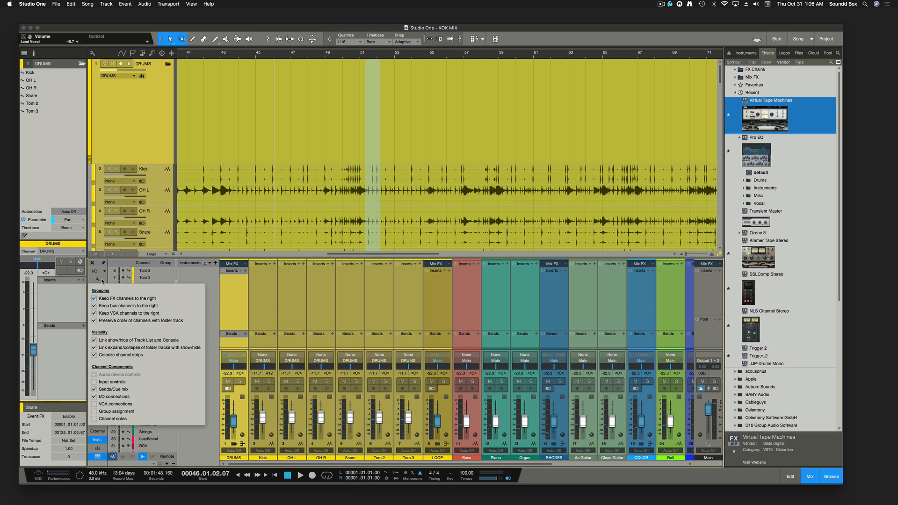
{"action": "left_click", "coordinate": [95, 411]}
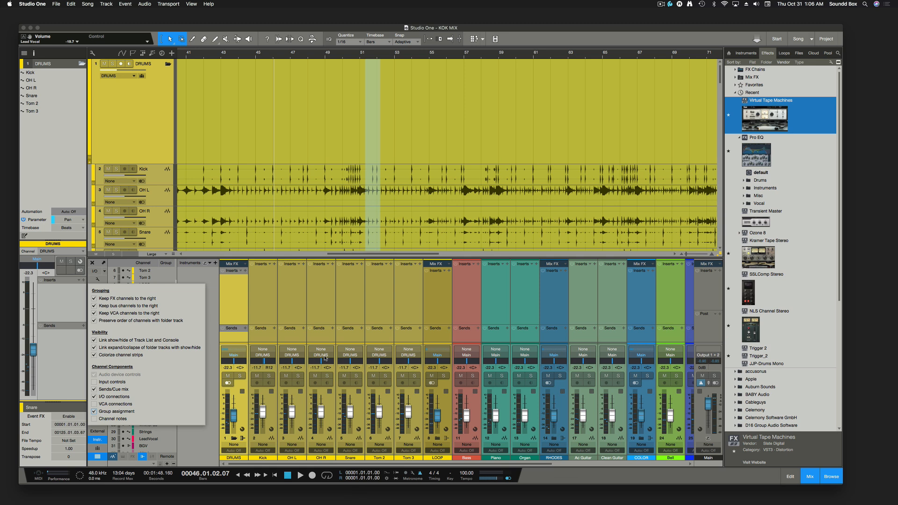
{"action": "left_click", "coordinate": [345, 295]}
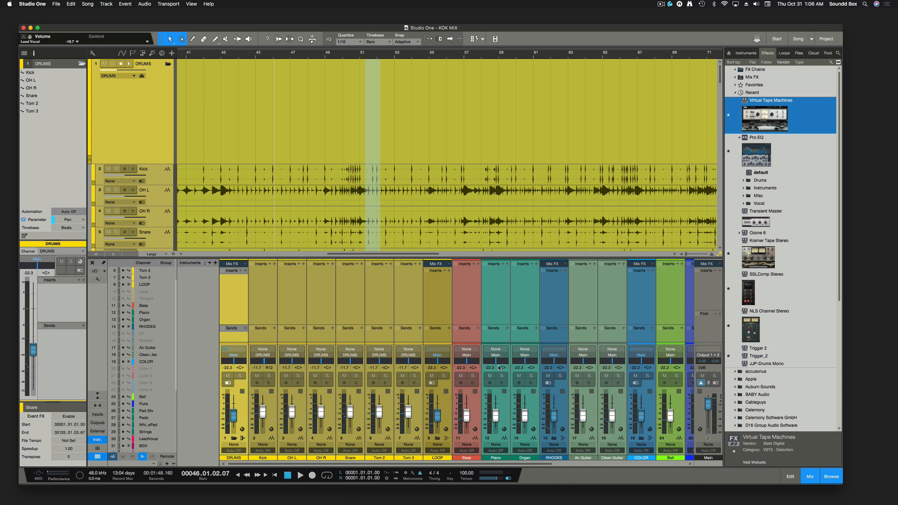
{"action": "left_click", "coordinate": [102, 280]}
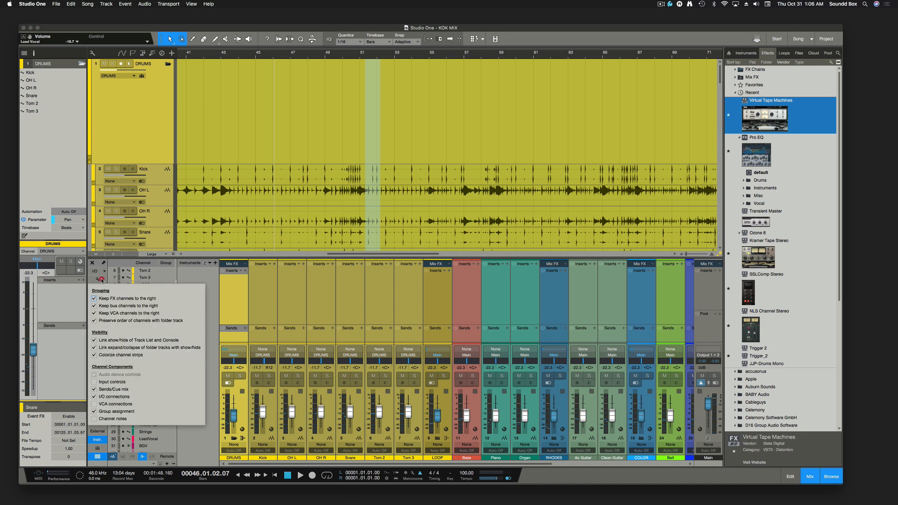
{"action": "left_click", "coordinate": [95, 411]}
{"action": "left_click", "coordinate": [94, 412]}
Examine the group assignment choices on the Kick channel, first alone and with OH L also selected
{"action": "left_click", "coordinate": [265, 445]}
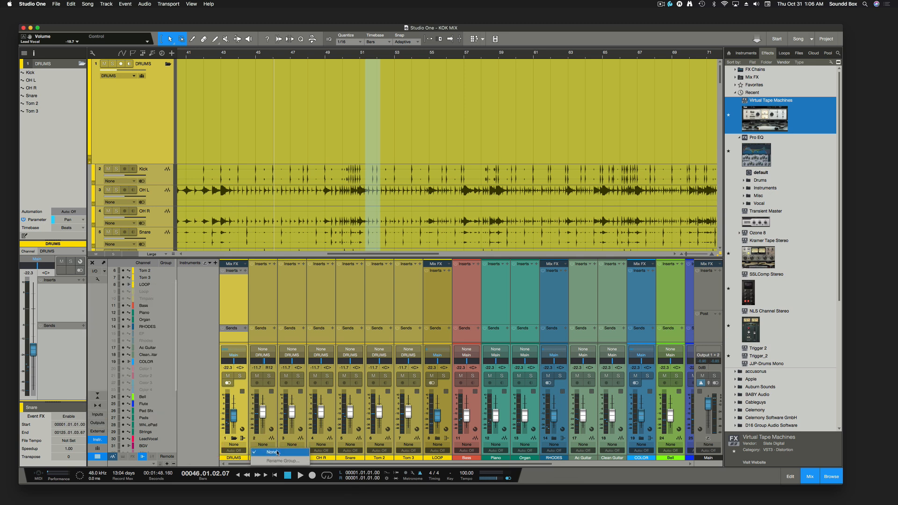
{"action": "left_click", "coordinate": [279, 446]}
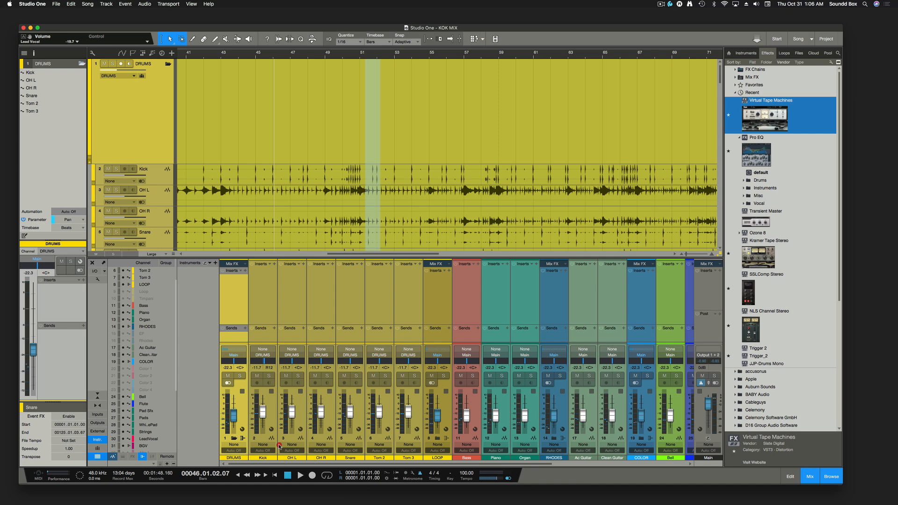
{"action": "left_click", "coordinate": [274, 419]}
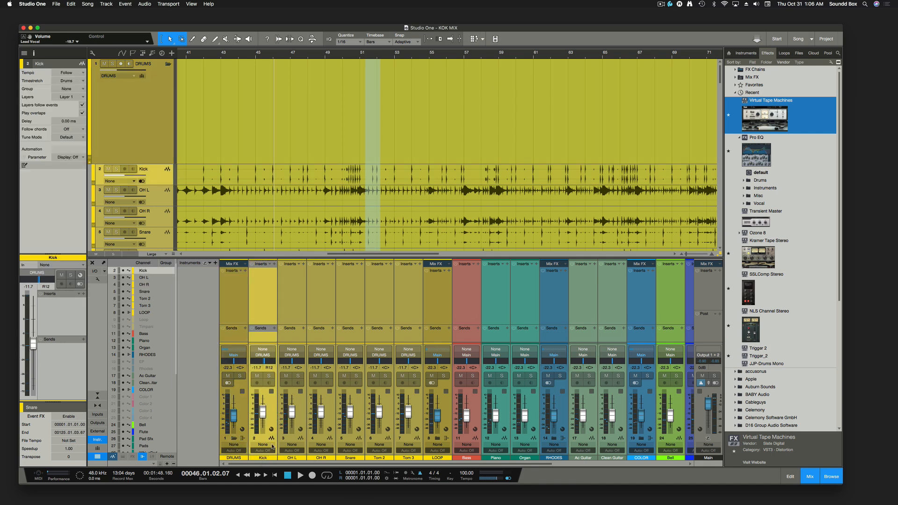
{"action": "left_click", "coordinate": [300, 422]}
{"action": "left_click", "coordinate": [271, 445]}
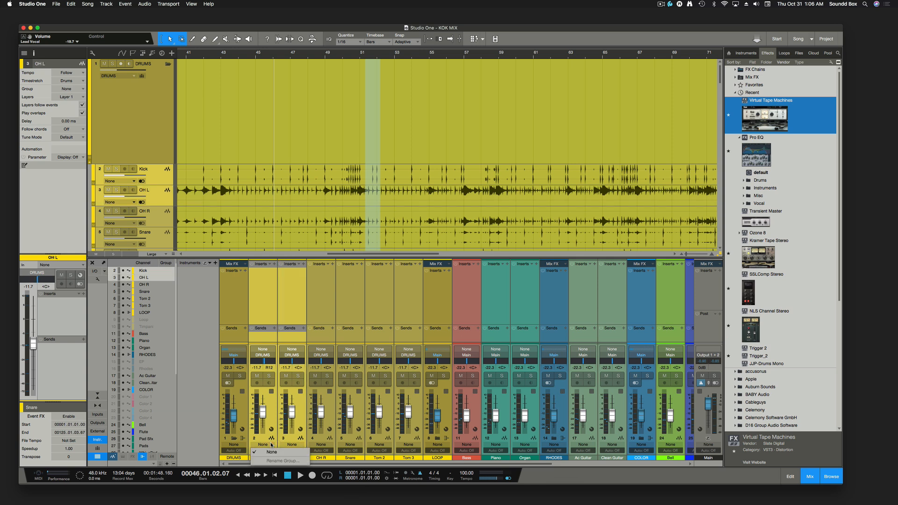
{"action": "left_click", "coordinate": [301, 408]}
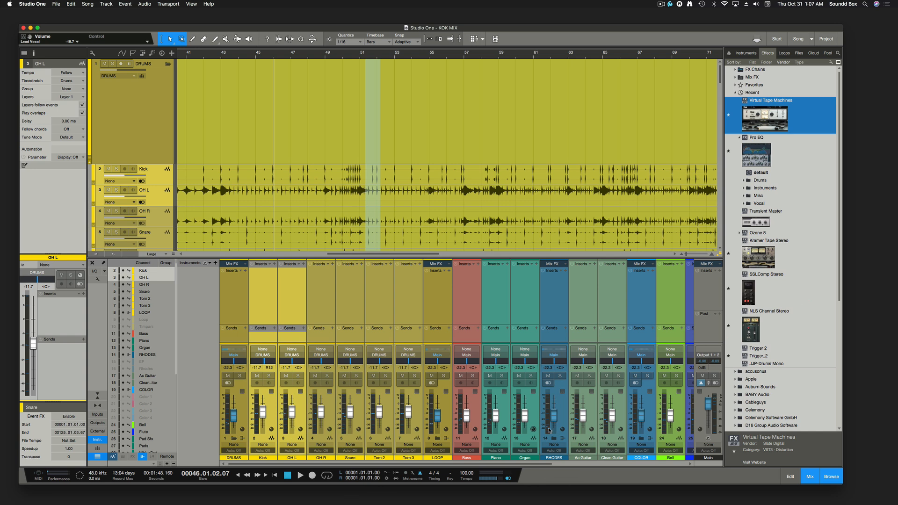
Collapse the DRUMS folder from its channel in the console
{"action": "left_click", "coordinate": [501, 410]}
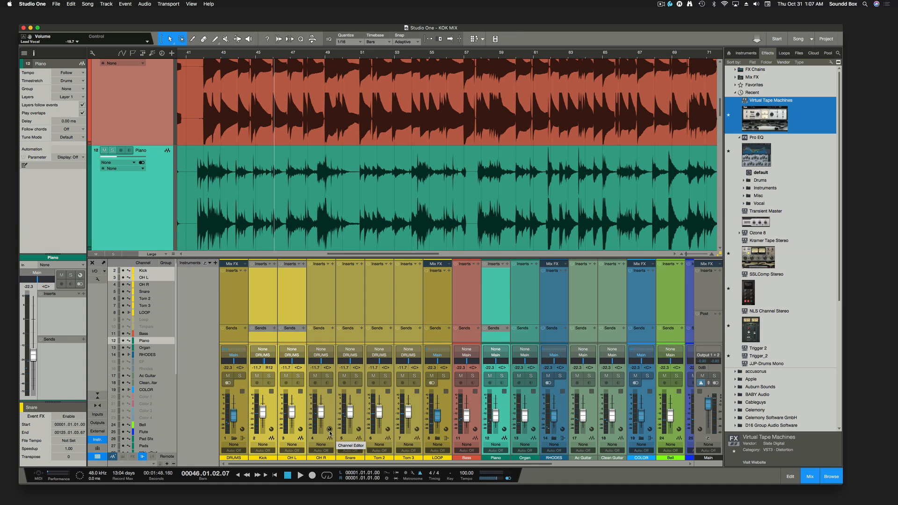
{"action": "left_click", "coordinate": [232, 439]}
{"action": "left_click", "coordinate": [232, 439]}
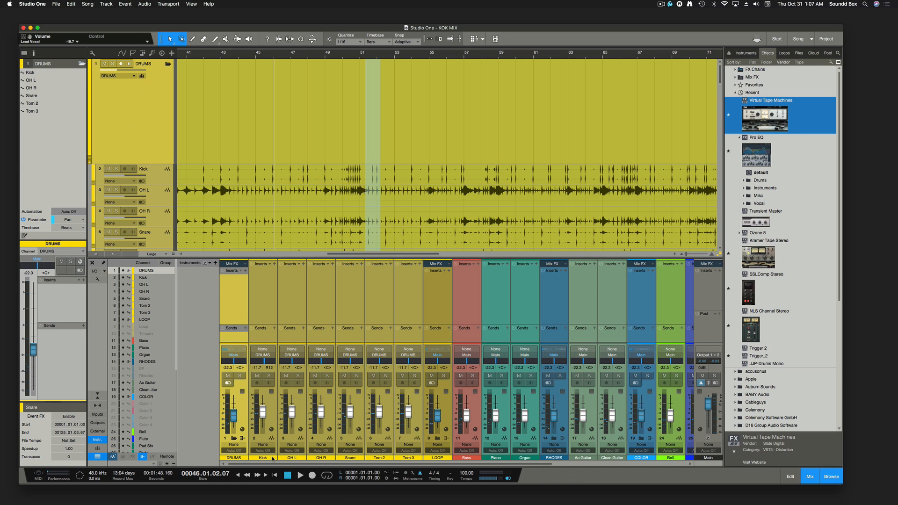
{"action": "left_click", "coordinate": [234, 438]}
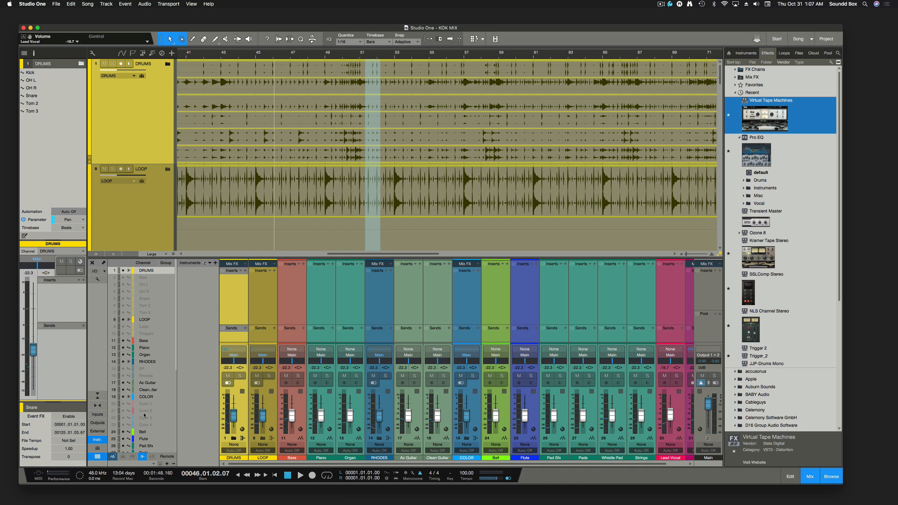
Enable the Channel notes component on the console channels
{"action": "left_click", "coordinate": [97, 279]}
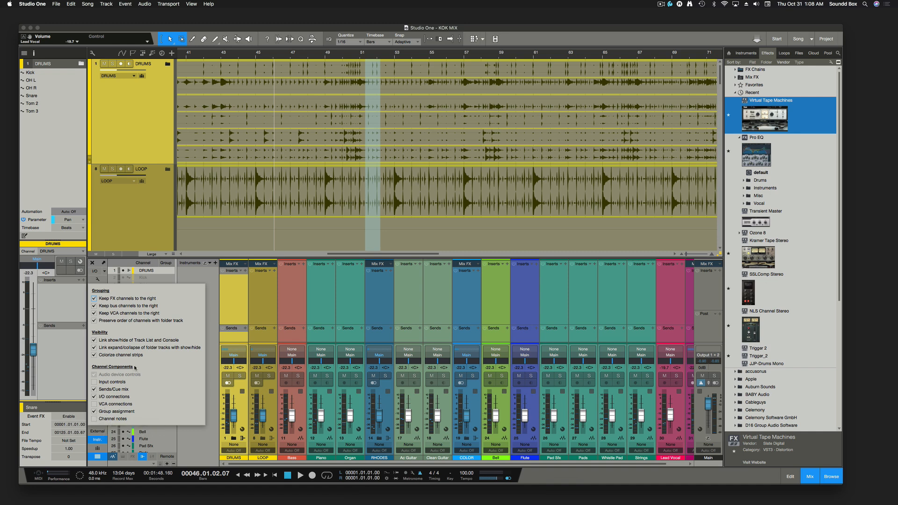
{"action": "left_click", "coordinate": [210, 279]}
{"action": "left_click", "coordinate": [206, 287]}
{"action": "left_click", "coordinate": [98, 281]}
{"action": "left_click", "coordinate": [96, 419]}
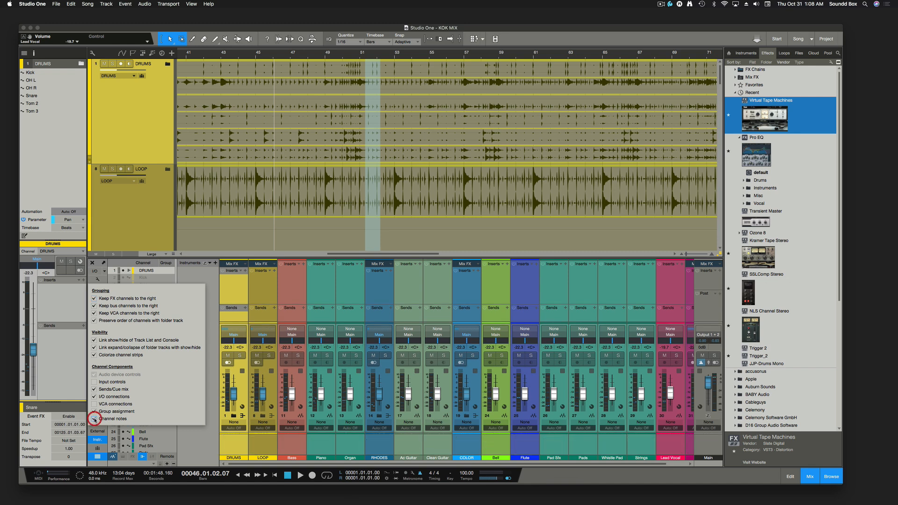
Open the notes area of the DRUMS channel for editing, leave it without entering text, and select the Bass channel
{"action": "left_click", "coordinate": [251, 443]}
{"action": "left_click", "coordinate": [239, 445]}
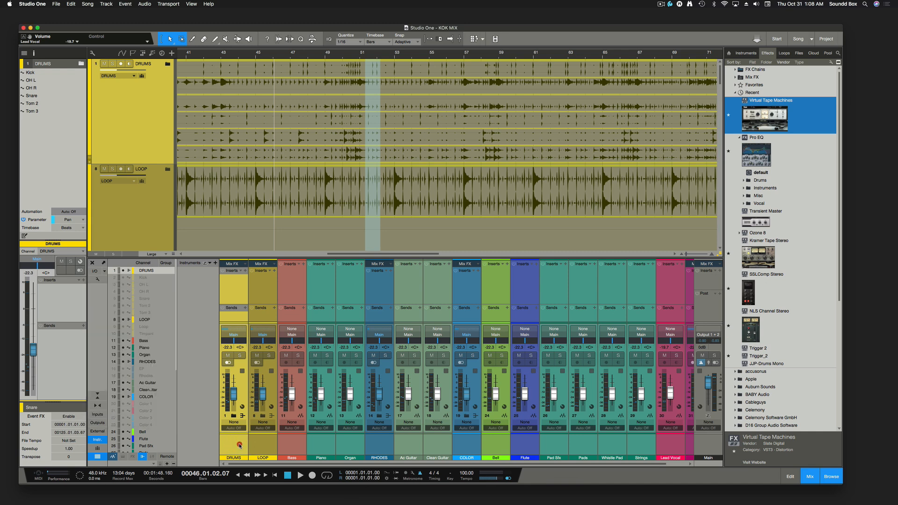
{"action": "double_click", "coordinate": [229, 444]}
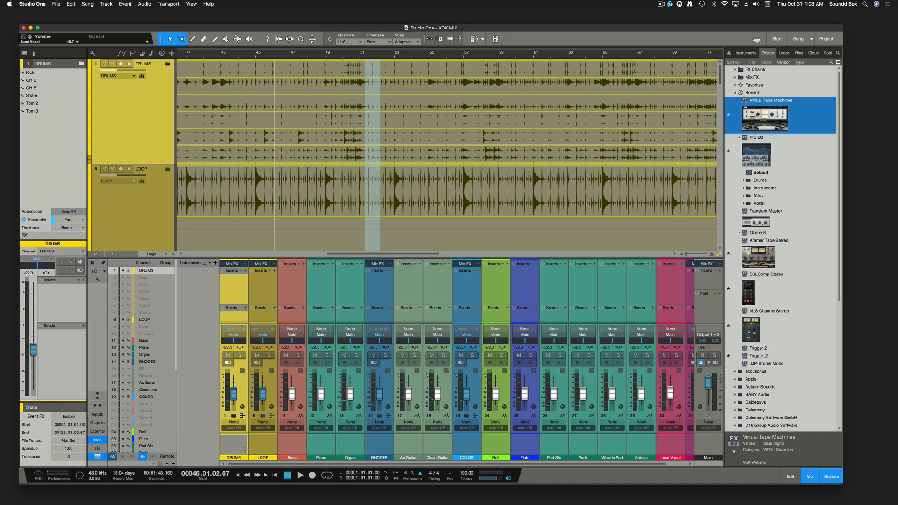
{"action": "left_click", "coordinate": [282, 448]}
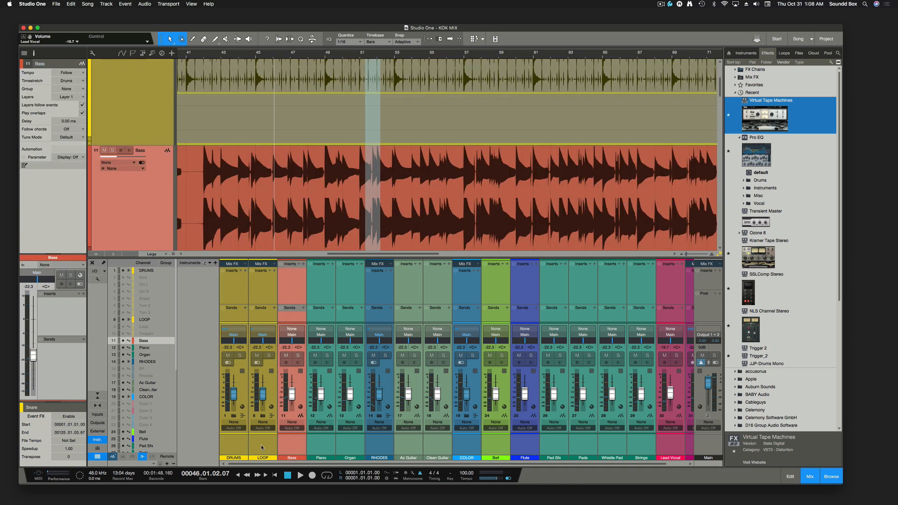
Open the notes of the LOOP and RHODES channels, and clear the trial text entered on RHODES
{"action": "left_click", "coordinate": [261, 447]}
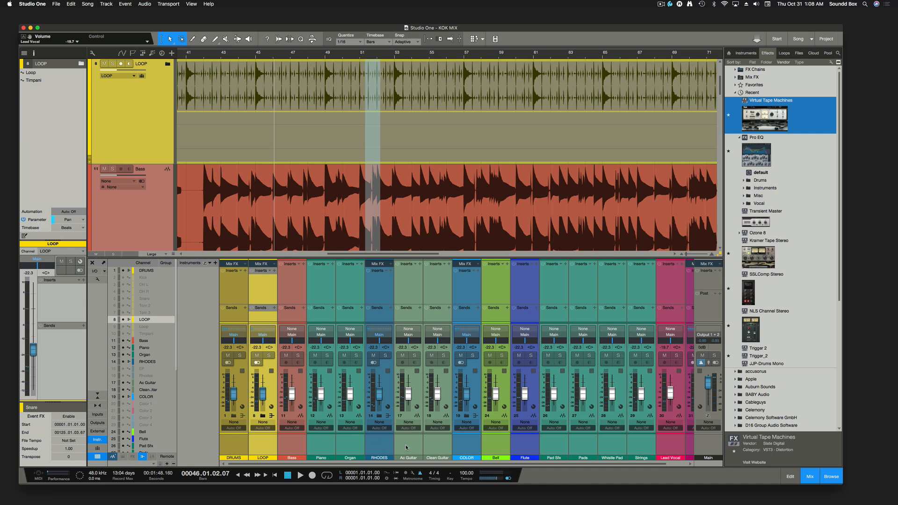
{"action": "left_click", "coordinate": [374, 442]}
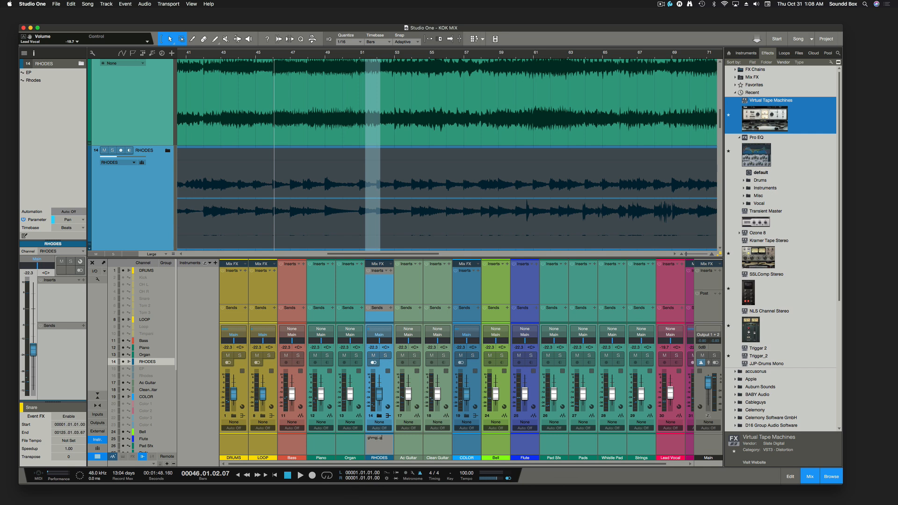
{"action": "key", "text": "BackSpace"}
{"action": "key", "text": "BackSpace"}
{"action": "key", "text": "BackSpace"}
Enable the VCA connections and Input controls components on the console channels
{"action": "left_click", "coordinate": [97, 279]}
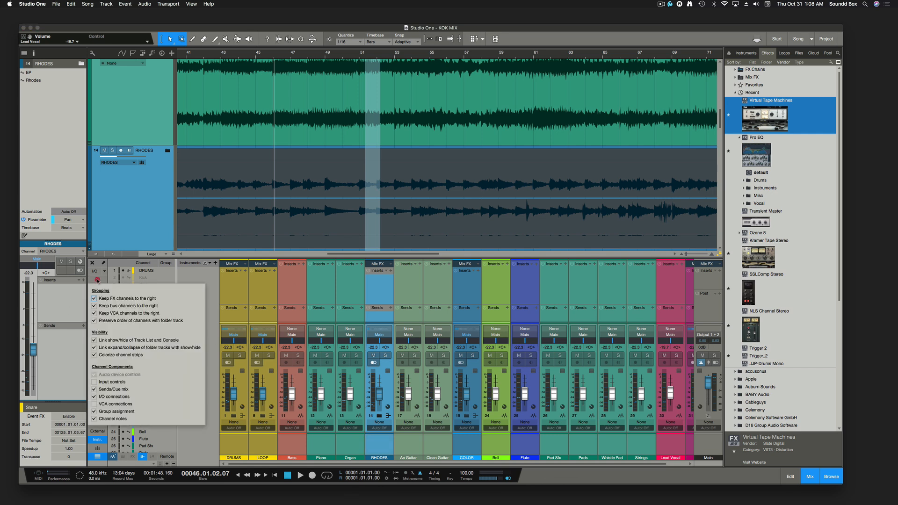
{"action": "left_click", "coordinate": [94, 404]}
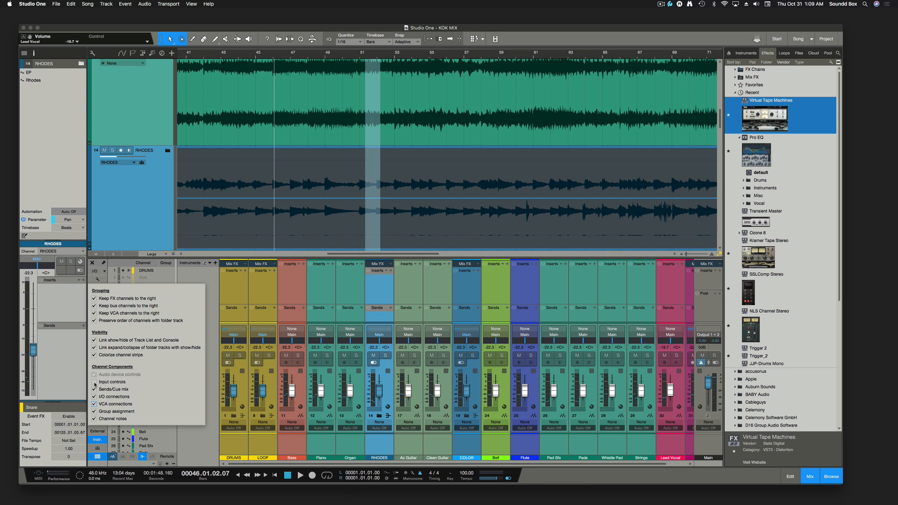
{"action": "left_click", "coordinate": [94, 382]}
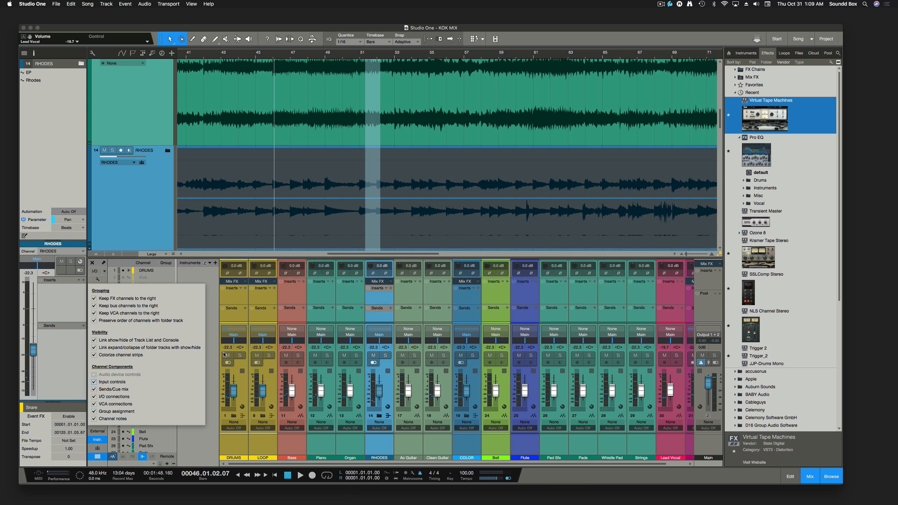
{"action": "left_click", "coordinate": [215, 287]}
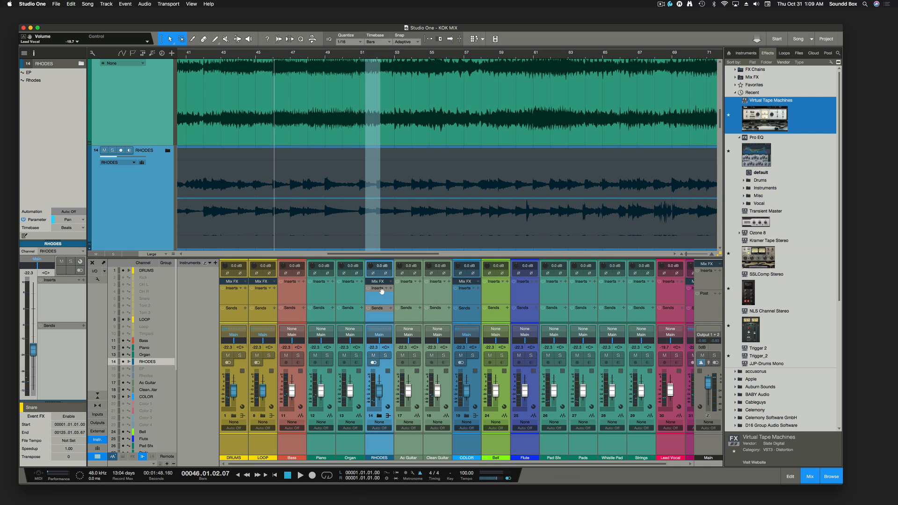
Select the Organ and RHODES events in the arrangement, ending with the Whistle Pad event
{"action": "left_click", "coordinate": [398, 183]}
{"action": "left_click", "coordinate": [397, 141]}
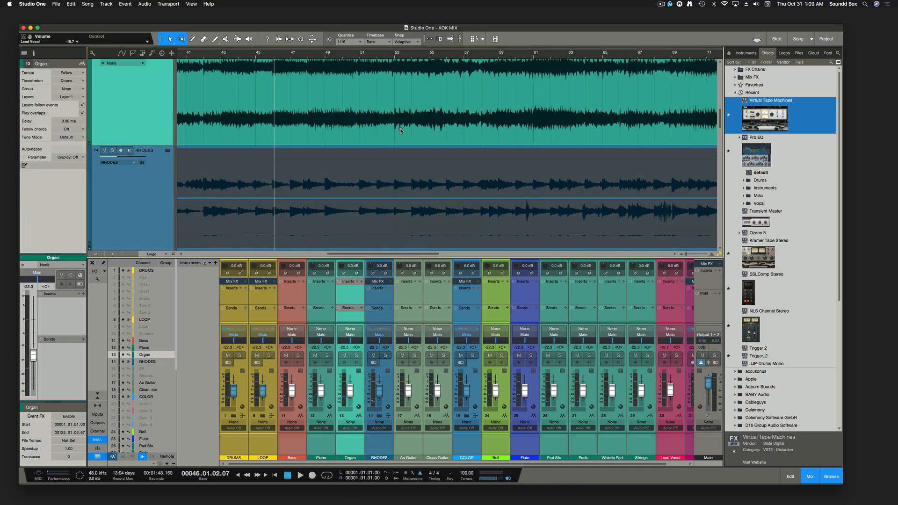
{"action": "left_click", "coordinate": [423, 187]}
{"action": "scroll", "coordinate": [423, 187], "scroll_direction": "down", "scroll_amount": 5}
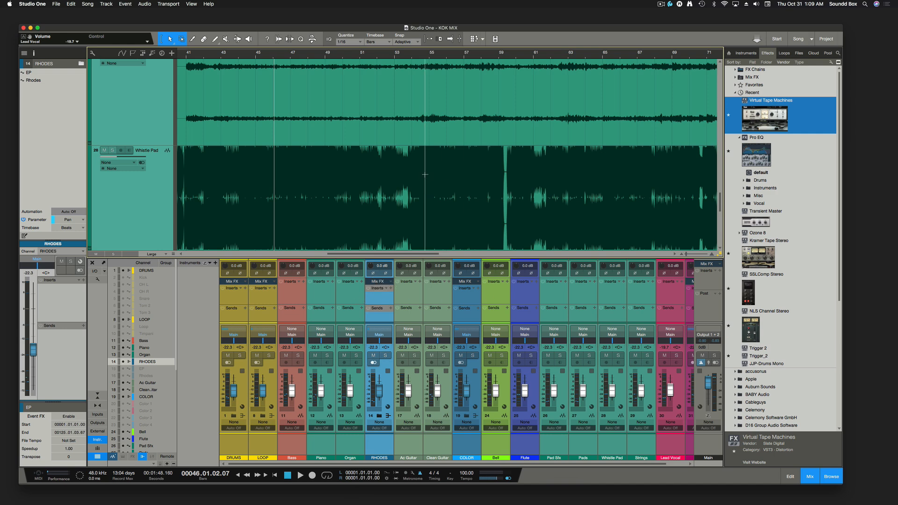
{"action": "left_click", "coordinate": [447, 230]}
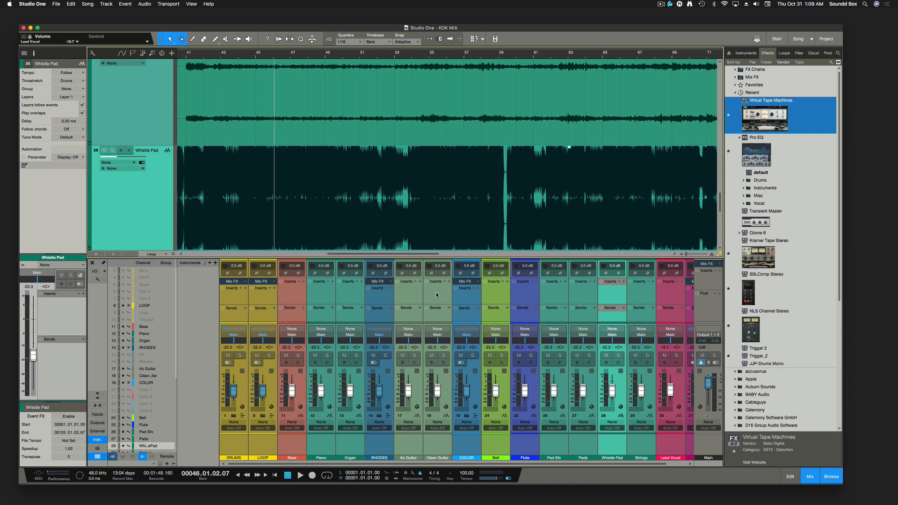
Expand the Mix FX folder and search the effects browser for "mixtoo" to find the Mixtool plug-in
{"action": "double_click", "coordinate": [753, 77]}
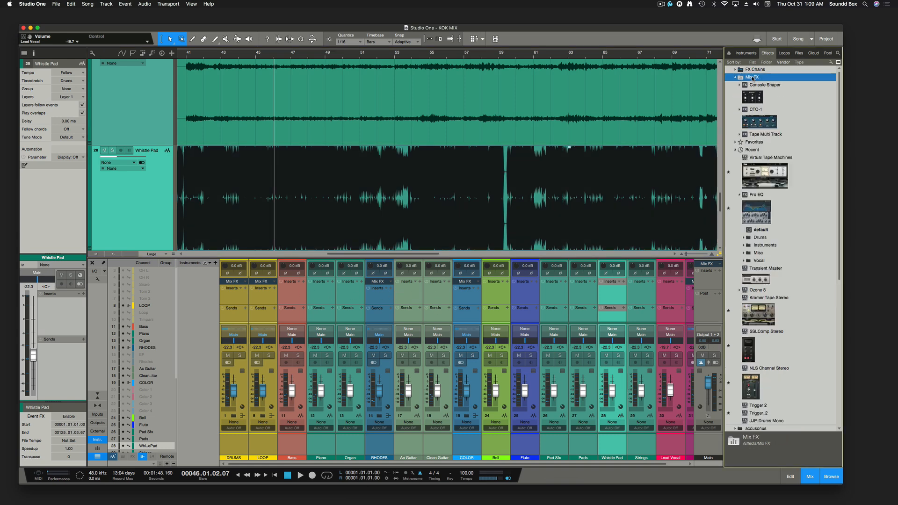
{"action": "left_click", "coordinate": [838, 53]}
{"action": "type", "text": "m"}
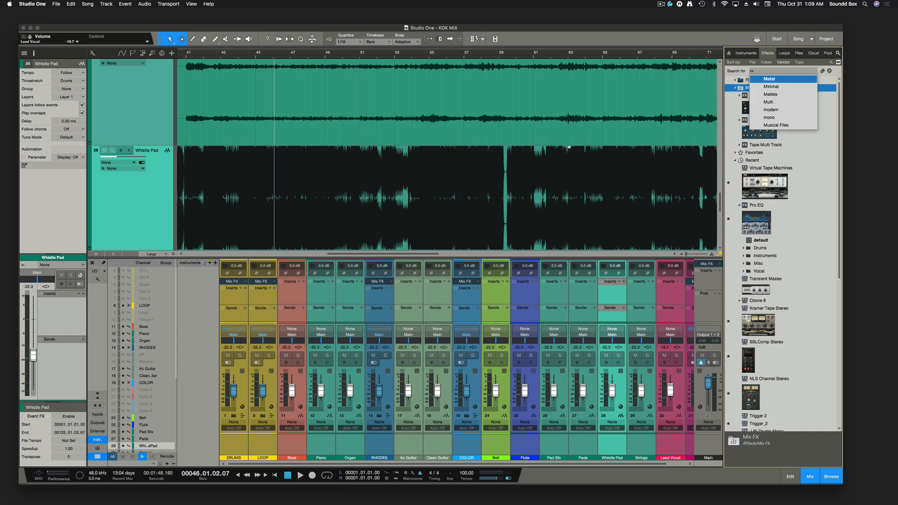
{"action": "type", "text": "ixtoo"}
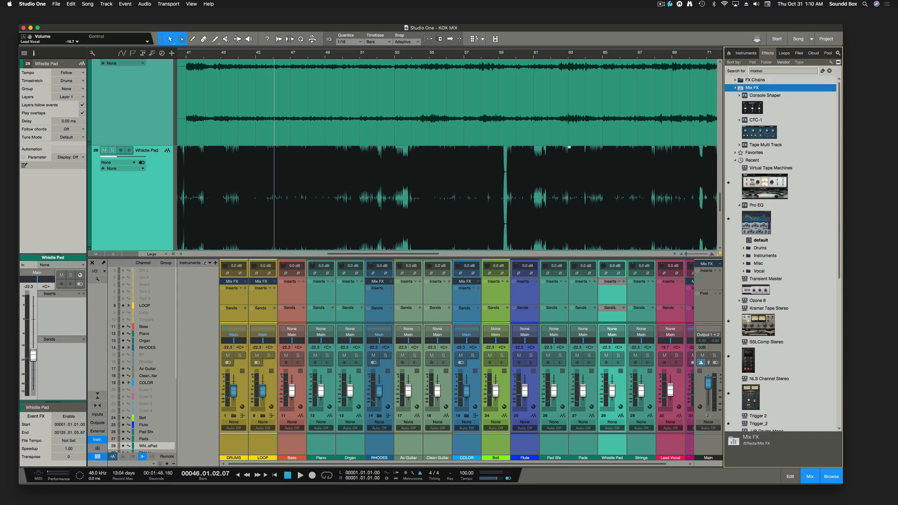
{"action": "left_click", "coordinate": [734, 99]}
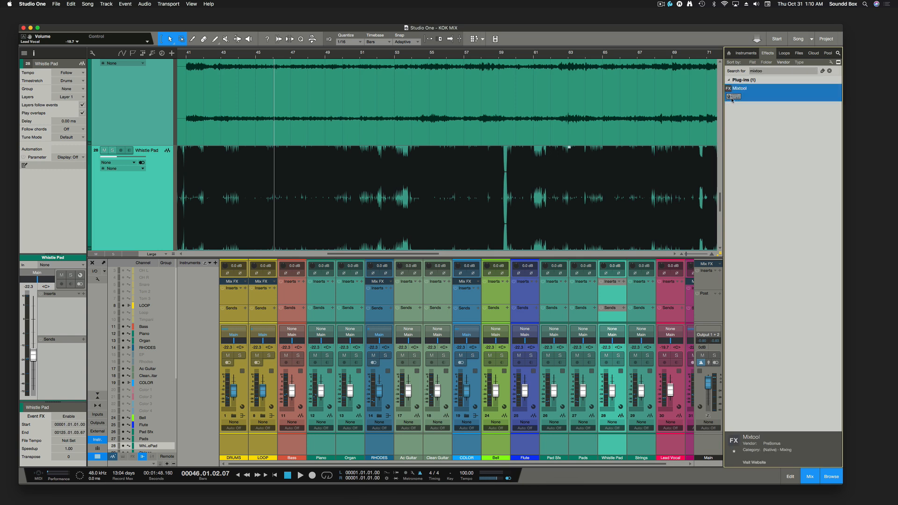
Insert the Mixtool plug-in on the Flute channel, move its window aside and close it
{"action": "left_click_drag", "start_coordinate": [734, 99], "coordinate": [523, 289]}
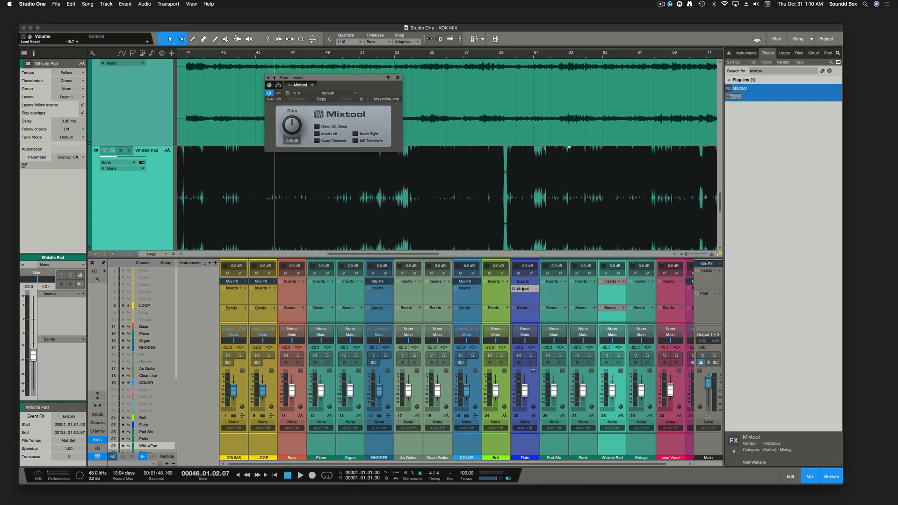
{"action": "left_click_drag", "start_coordinate": [337, 78], "coordinate": [501, 128]}
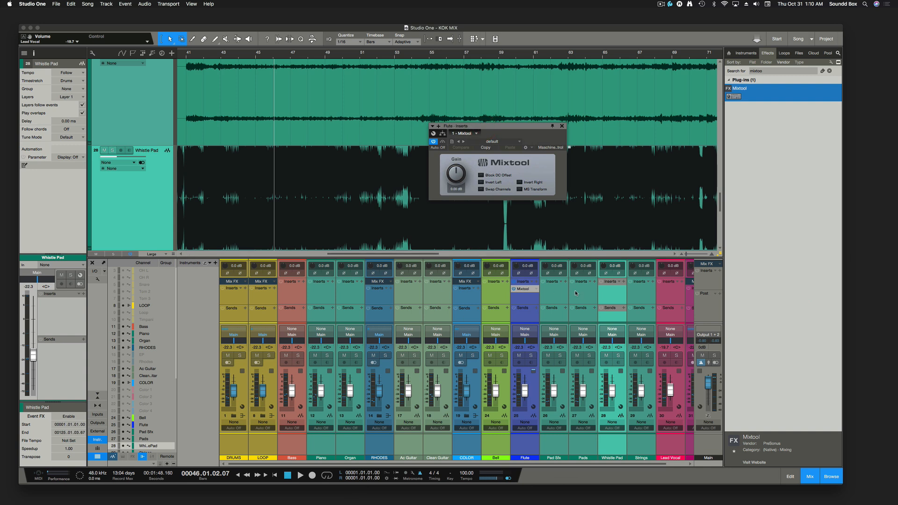
{"action": "left_click", "coordinate": [562, 126]}
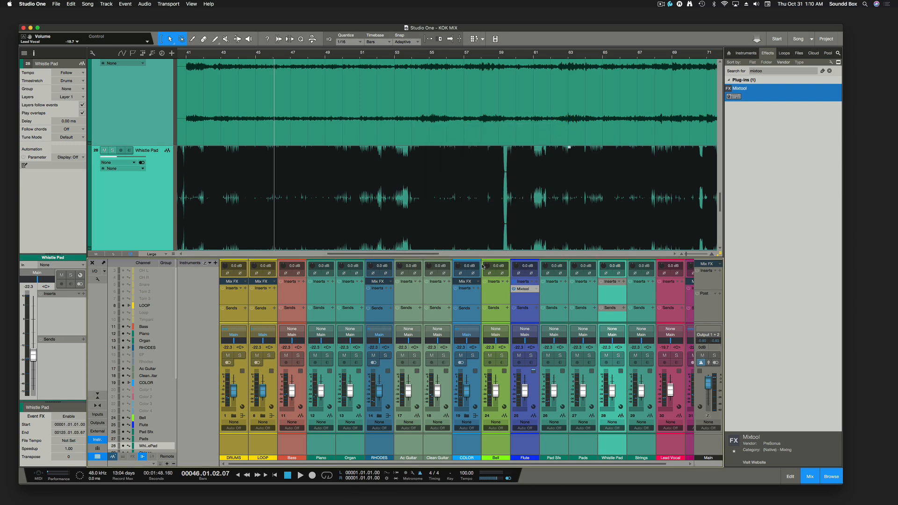
Try the Bell channel's input gain and reset it to 0.0 dB, and remove Mixtool from the Flute channel
{"action": "mouse_move", "coordinate": [488, 268]}
{"action": "left_mouse_down"}
{"action": "mouse_move", "coordinate": [489, 254]}
{"action": "mouse_move", "coordinate": [491, 284]}
{"action": "mouse_move", "coordinate": [498, 232]}
{"action": "mouse_move", "coordinate": [490, 268]}
{"action": "left_mouse_up"}
{"action": "left_click", "coordinate": [489, 268], "text": "super"}
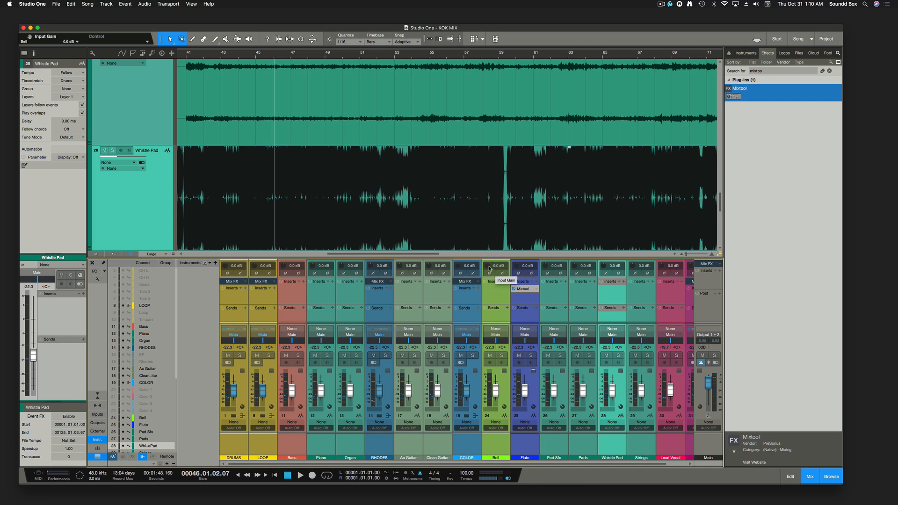
{"action": "right_click", "coordinate": [536, 290]}
{"action": "left_click", "coordinate": [543, 361]}
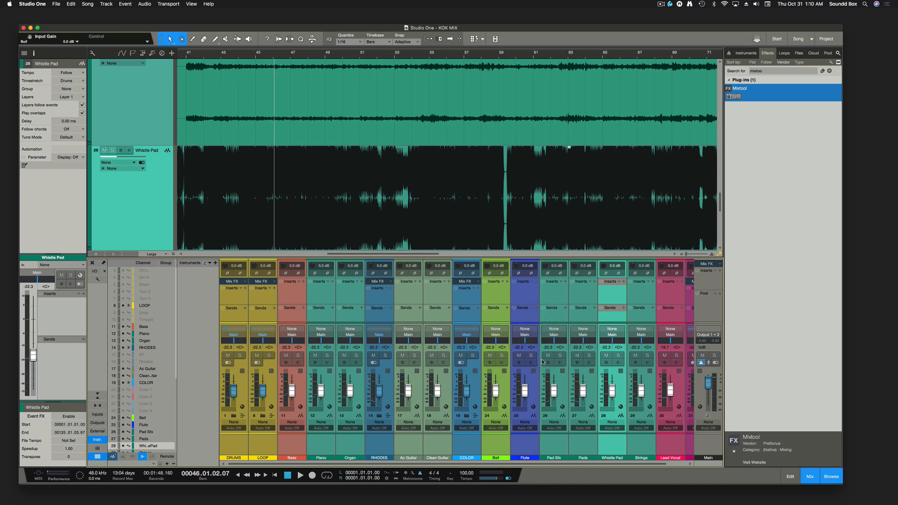
Reduce the console's height below the arrangement and switch it to the small channel layout
{"action": "left_click", "coordinate": [512, 98]}
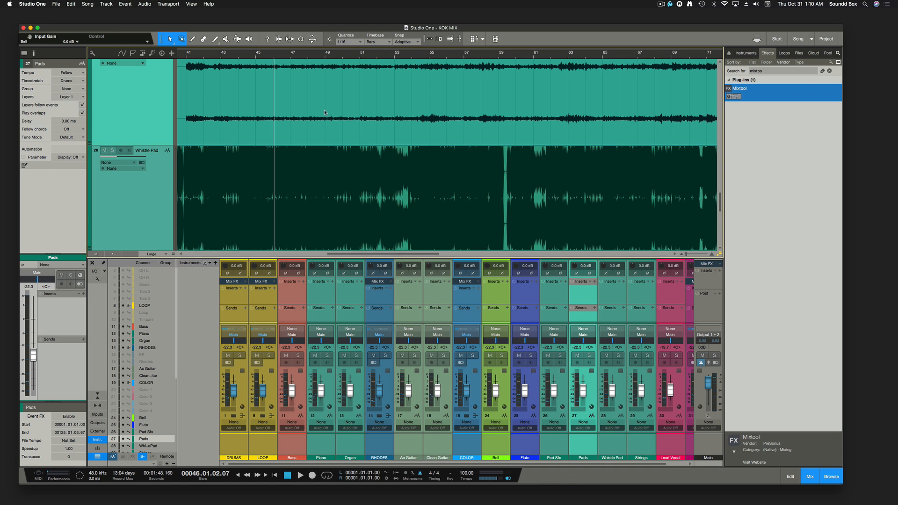
{"action": "scroll", "coordinate": [324, 112], "scroll_direction": "down", "scroll_amount": 5}
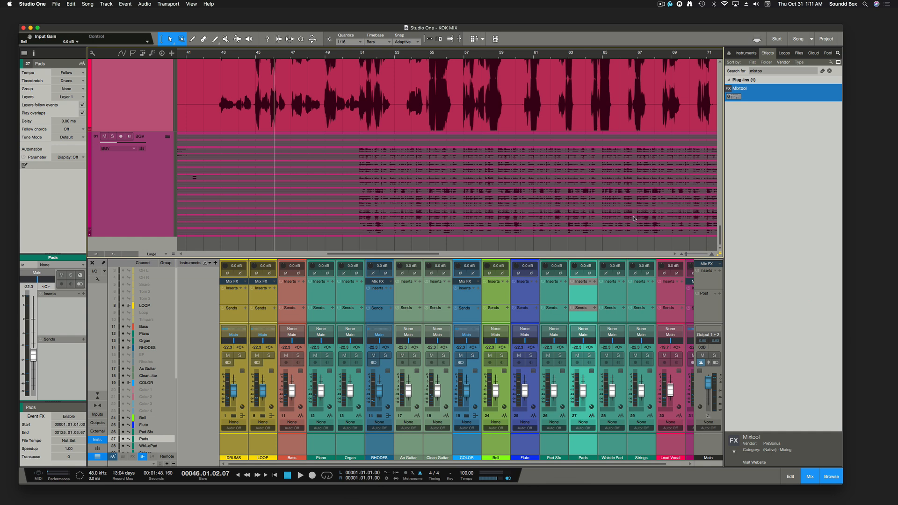
{"action": "left_click_drag", "start_coordinate": [608, 257], "coordinate": [609, 288]}
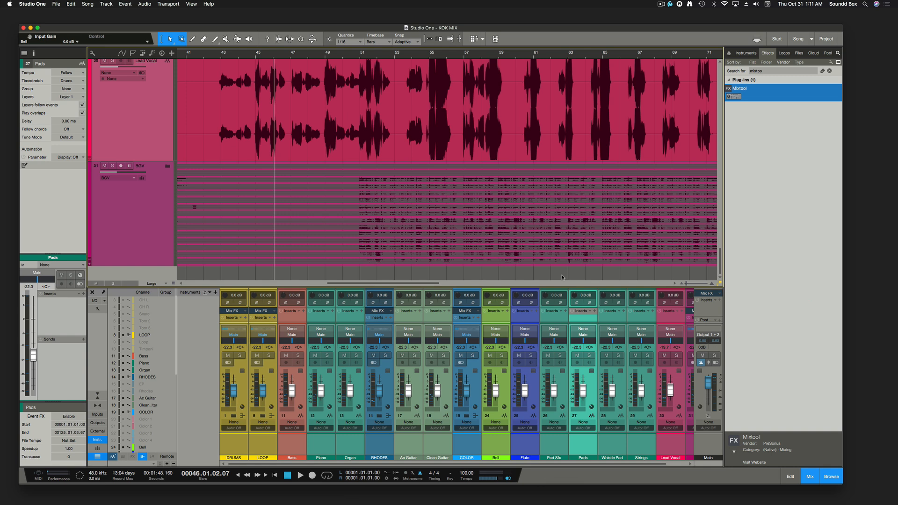
{"action": "left_click", "coordinate": [95, 397]}
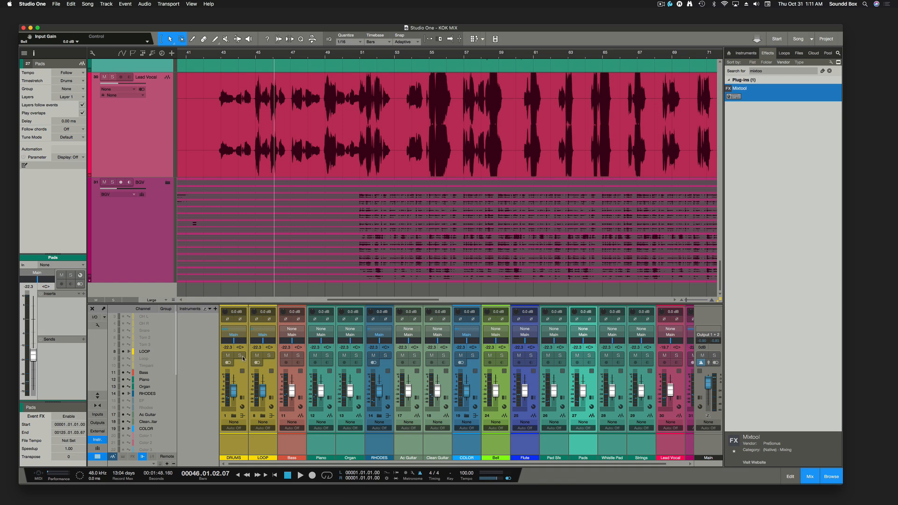
Toggle the DRUMS folder from its channel, and expand and collapse that channel's inserts and sends section
{"action": "left_click", "coordinate": [233, 416]}
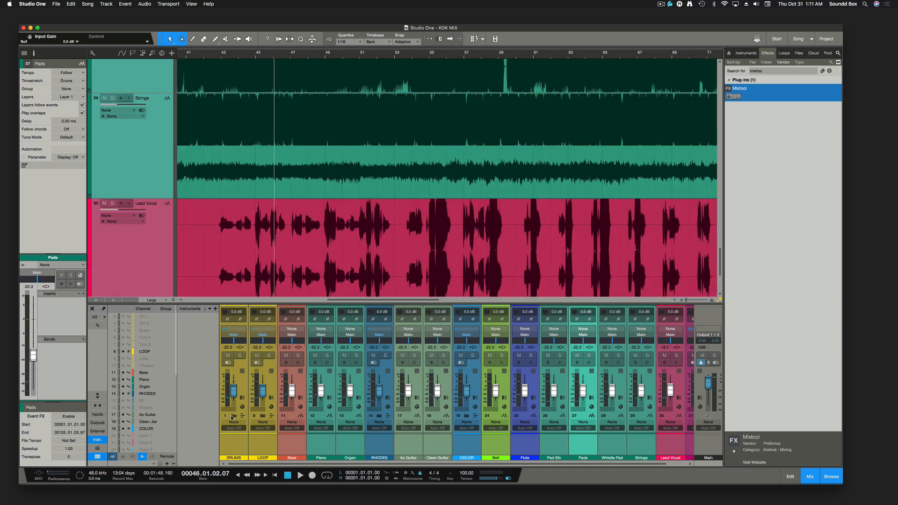
{"action": "left_click", "coordinate": [233, 416]}
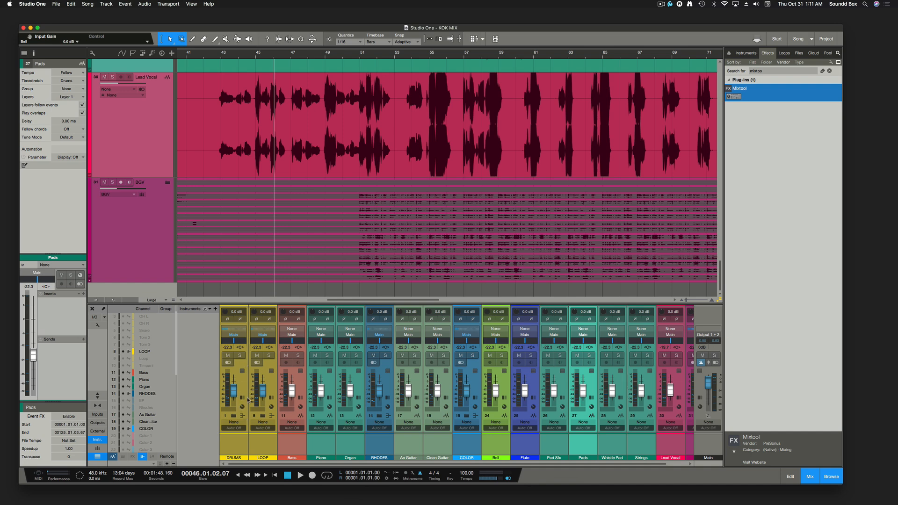
{"action": "left_click", "coordinate": [243, 415]}
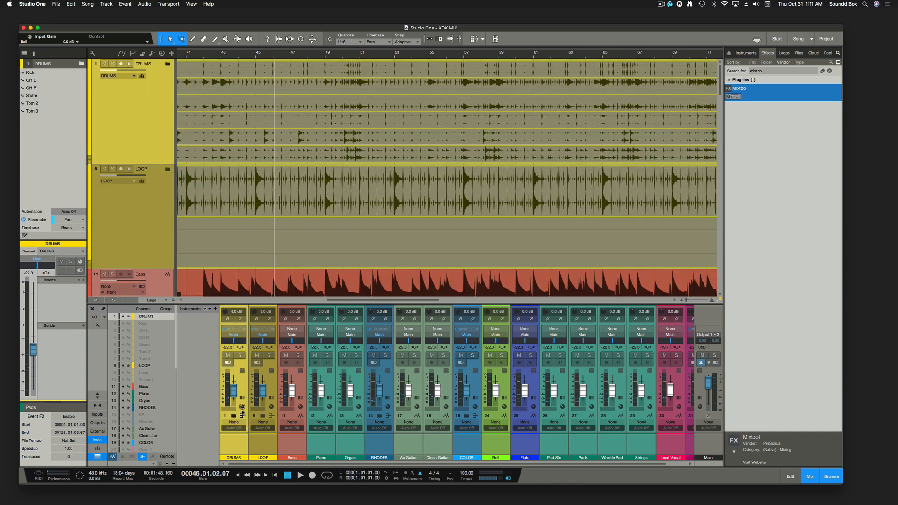
{"action": "left_click", "coordinate": [241, 398]}
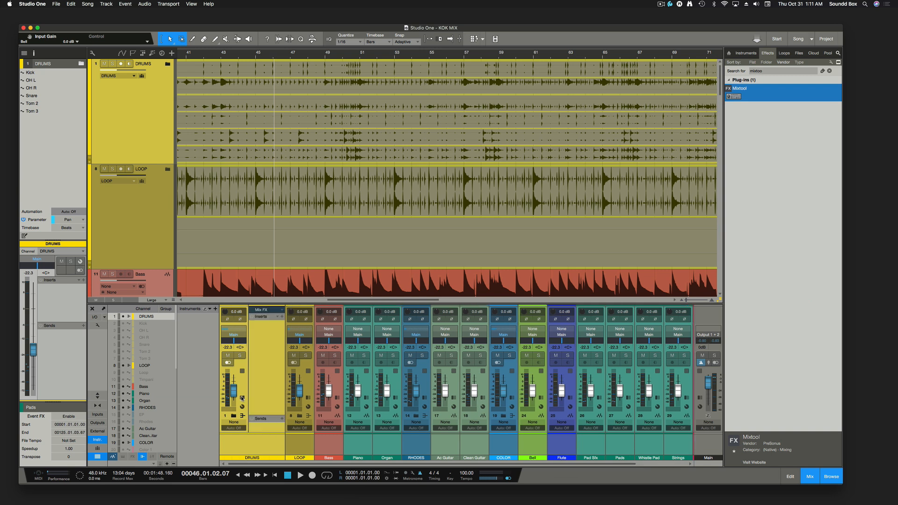
{"action": "left_click", "coordinate": [242, 399]}
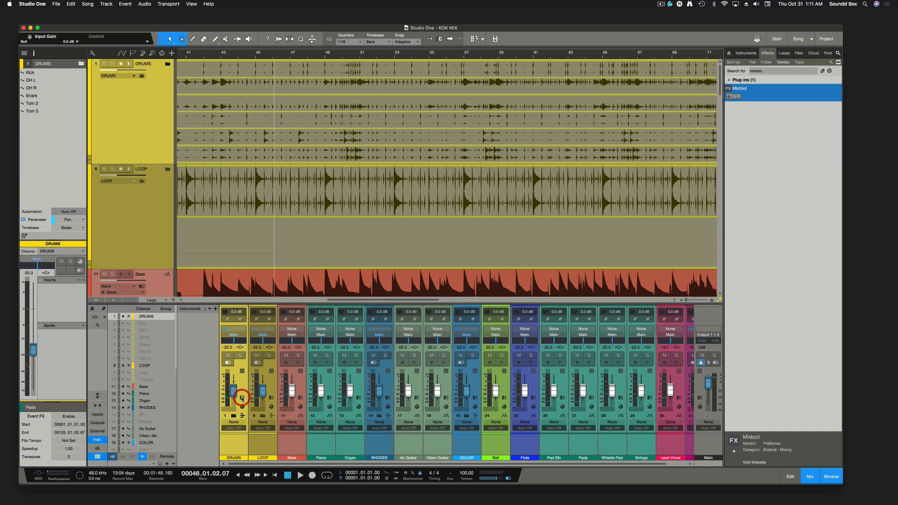
Expand the Piano channel's inserts and sends section and switch the console to narrow channels
{"action": "left_click", "coordinate": [330, 398]}
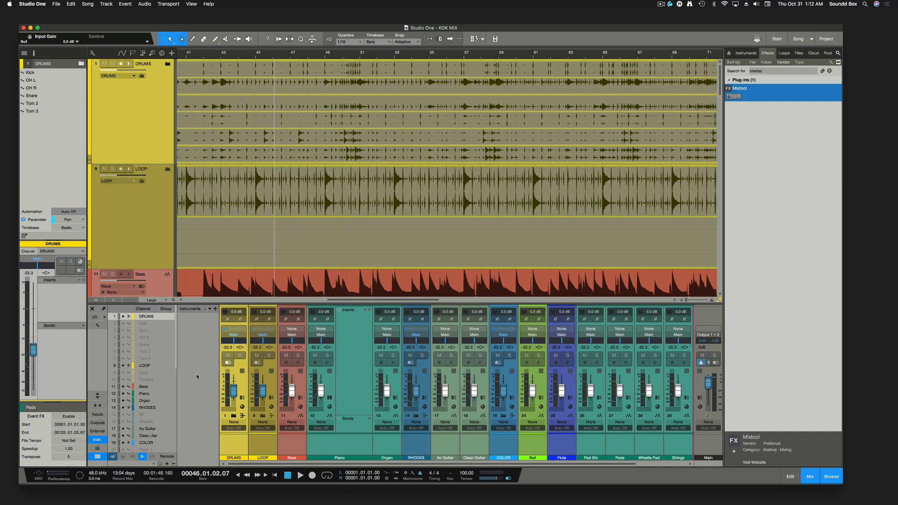
{"action": "left_click", "coordinate": [102, 406]}
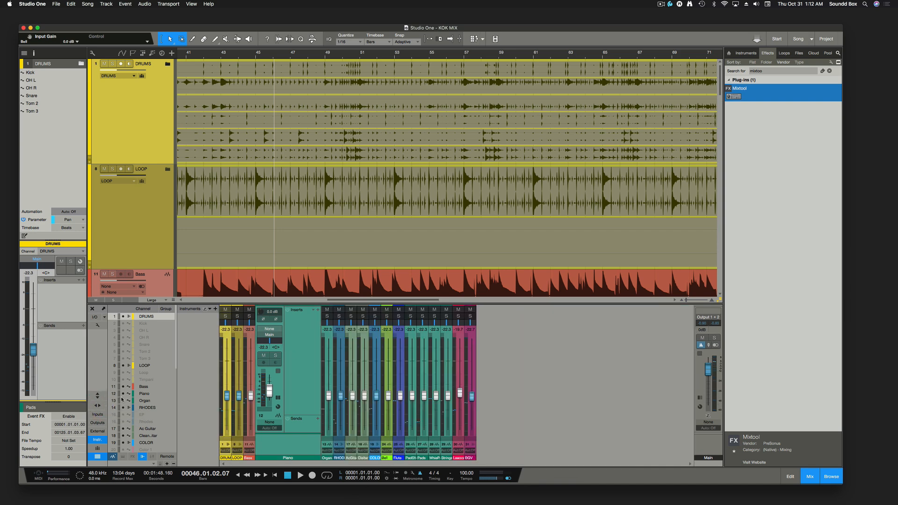
Switch the console to large full-width channels, increase its height, and select the Bass and Organ channels
{"action": "left_click", "coordinate": [98, 396]}
{"action": "left_click", "coordinate": [97, 406]}
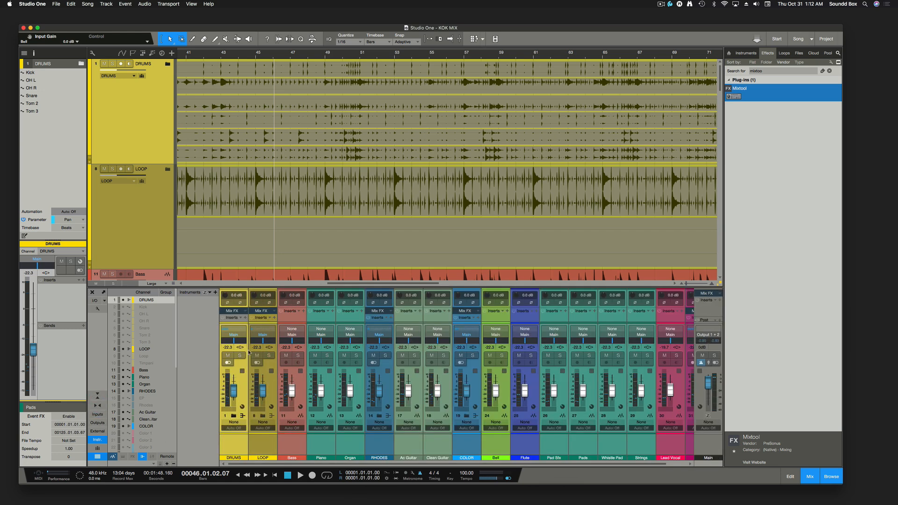
{"action": "left_click_drag", "start_coordinate": [280, 285], "coordinate": [281, 225]}
{"action": "left_click", "coordinate": [284, 284]}
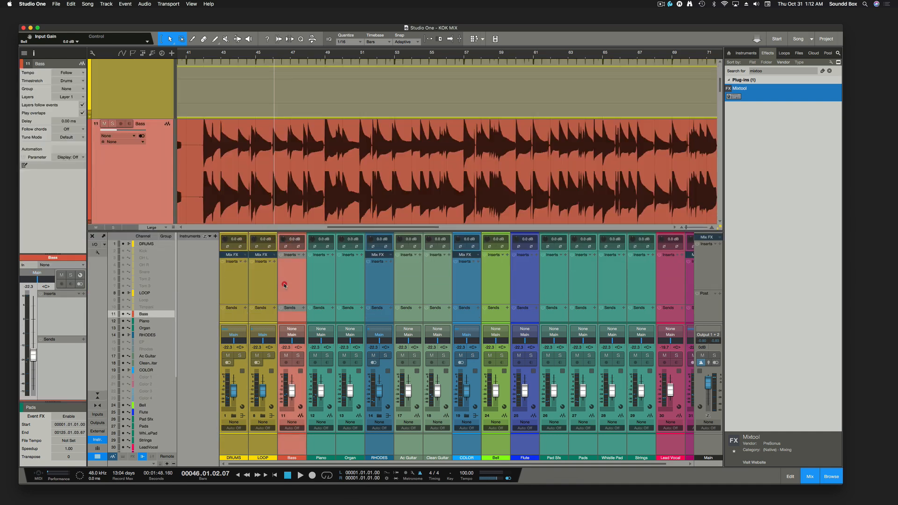
{"action": "left_click", "coordinate": [339, 284]}
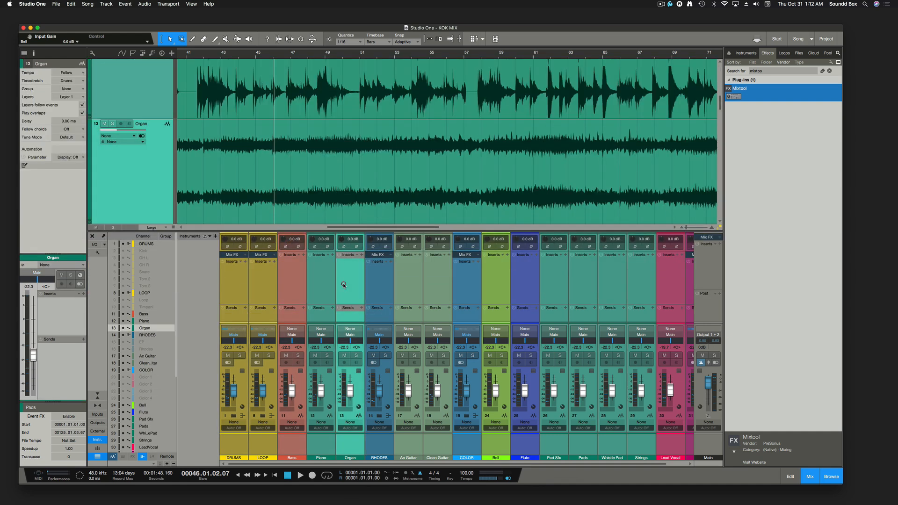
Switch the large console to narrow channels and select the RHODES and Organ channels
{"action": "left_click", "coordinate": [98, 405]}
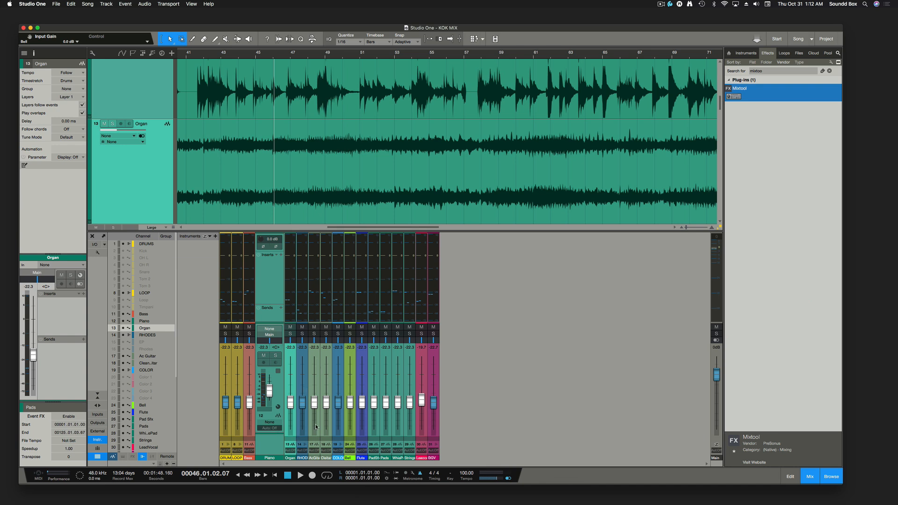
{"action": "left_click", "coordinate": [306, 434]}
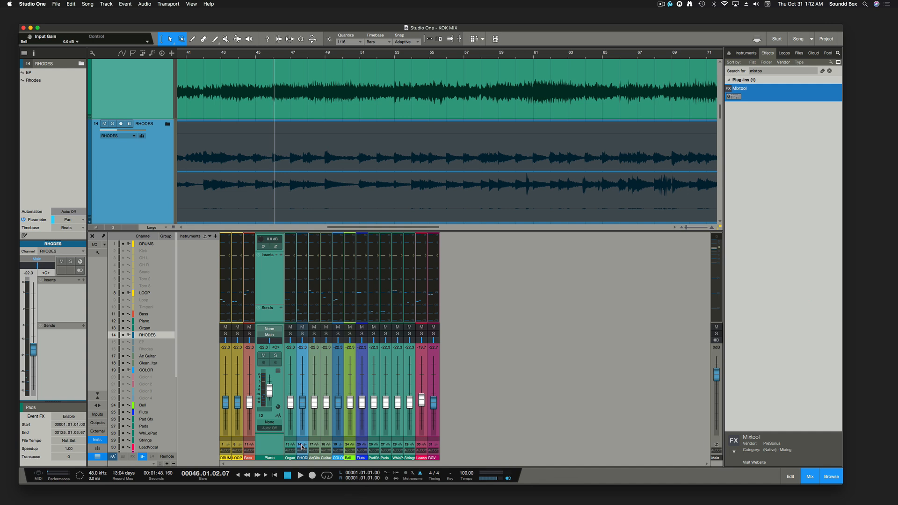
{"action": "left_click", "coordinate": [300, 434]}
{"action": "left_click", "coordinate": [305, 352]}
{"action": "left_click", "coordinate": [291, 352]}
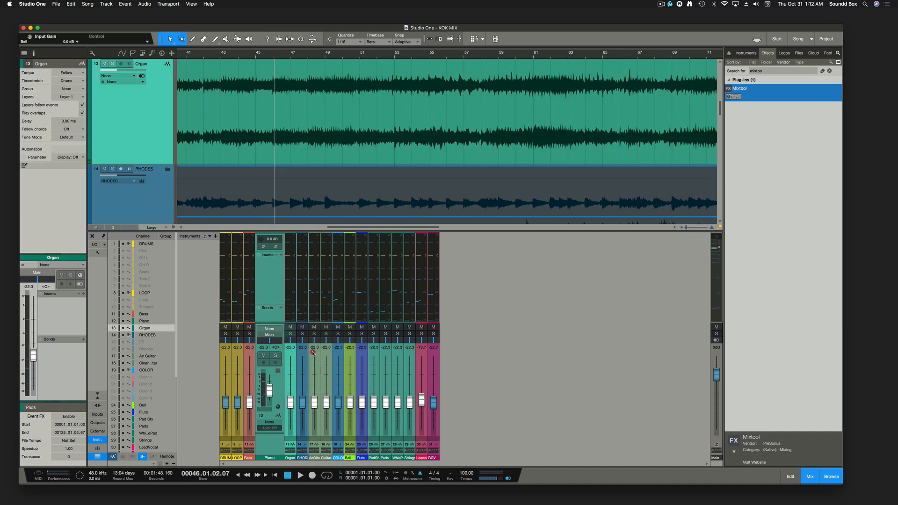
Expand the Ac Guitar channel in the narrow console and select the Clean Guitar channel
{"action": "left_click", "coordinate": [312, 354]}
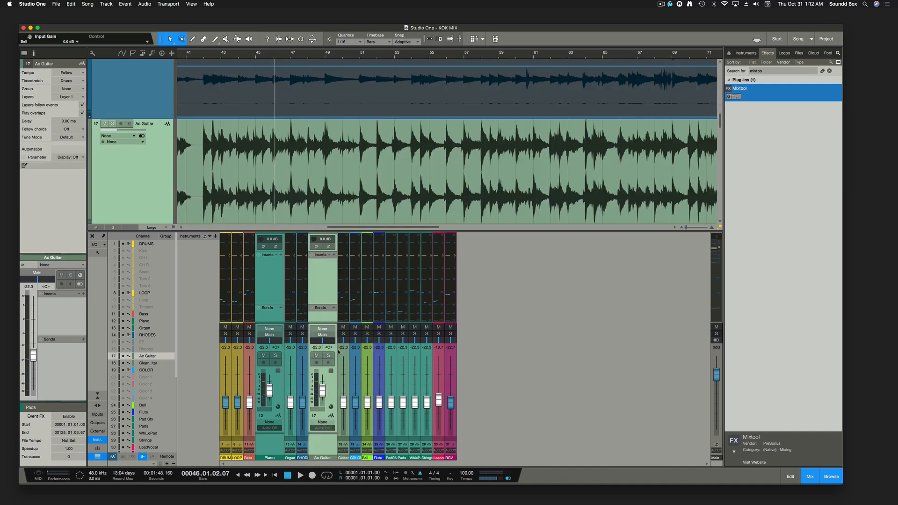
{"action": "left_click", "coordinate": [345, 354]}
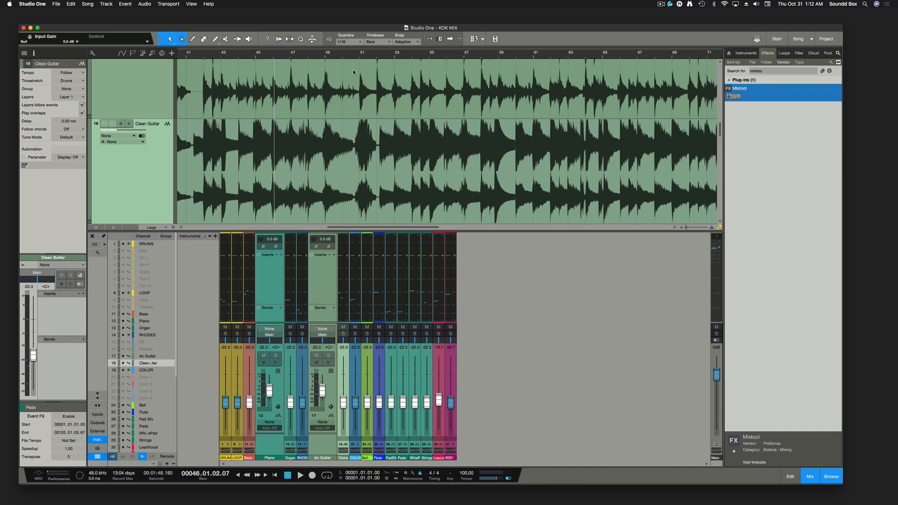
Play the song while lowering the Flute fader to -47.7 dB and raising the DRUMS fader to -8.2 dB, and stop playback
{"action": "key", "text": "space"}
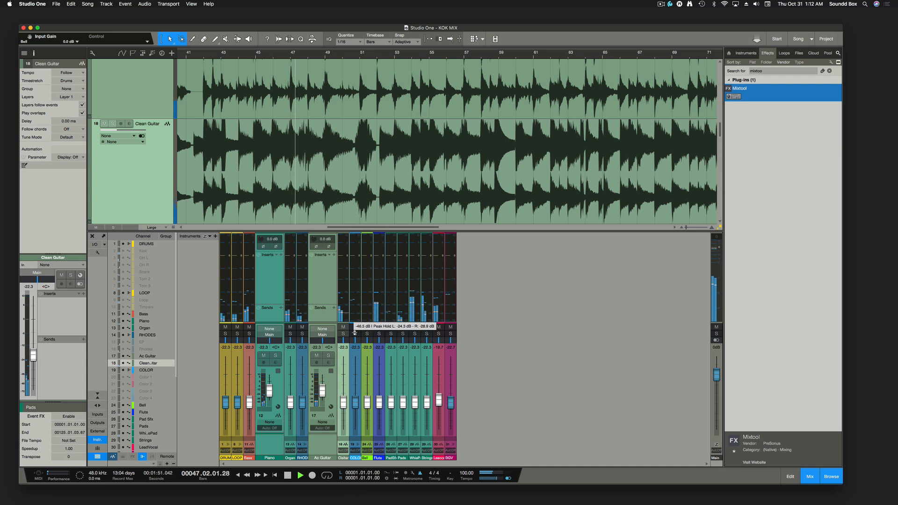
{"action": "left_click_drag", "start_coordinate": [379, 402], "coordinate": [383, 421]}
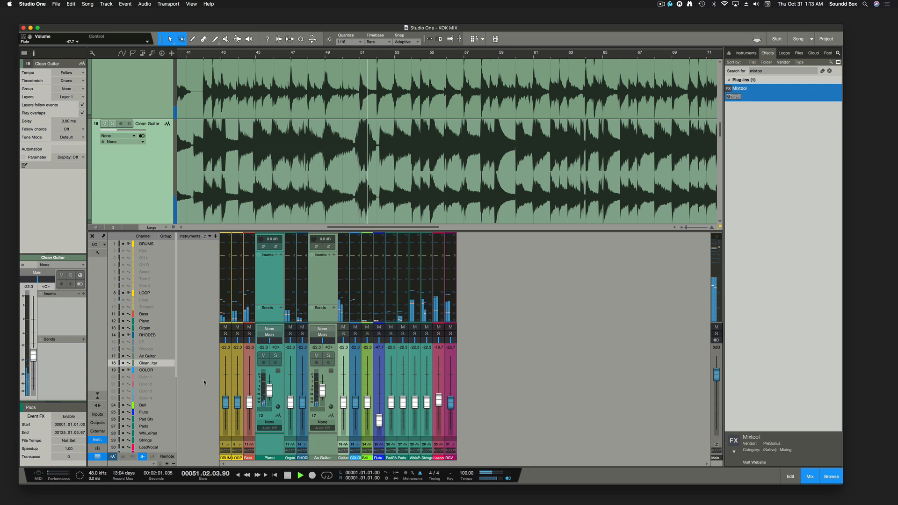
{"action": "left_click_drag", "start_coordinate": [227, 406], "coordinate": [228, 393]}
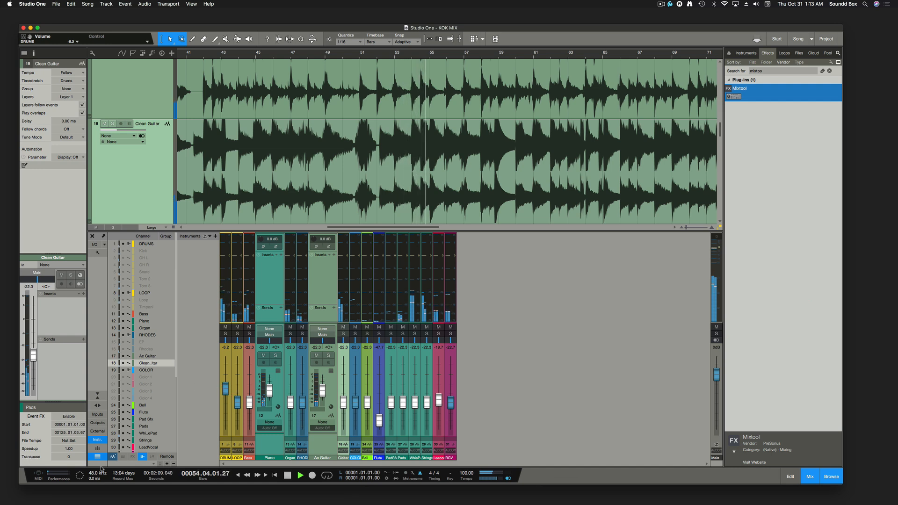
{"action": "key", "text": "space"}
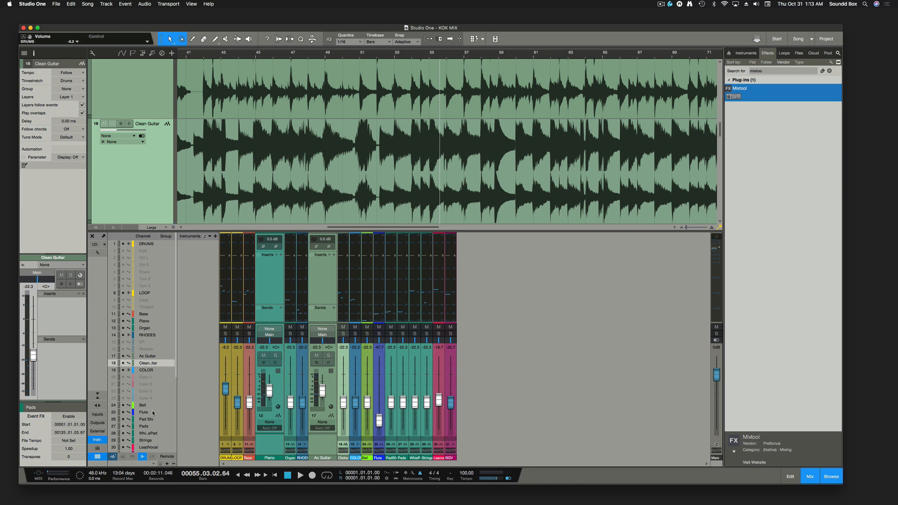
Locate the COLOR and Ac Guitar channels by selecting each of them in the console's channel list
{"action": "left_click", "coordinate": [151, 370]}
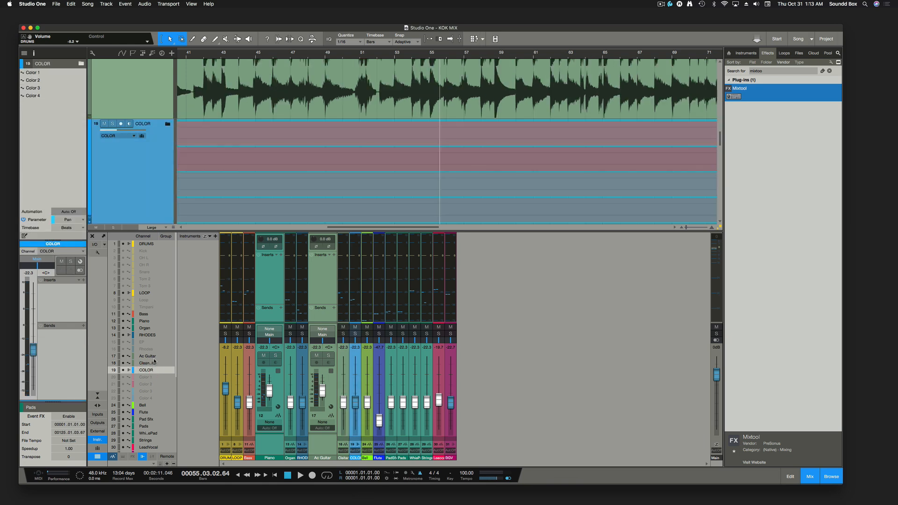
{"action": "left_click", "coordinate": [155, 357]}
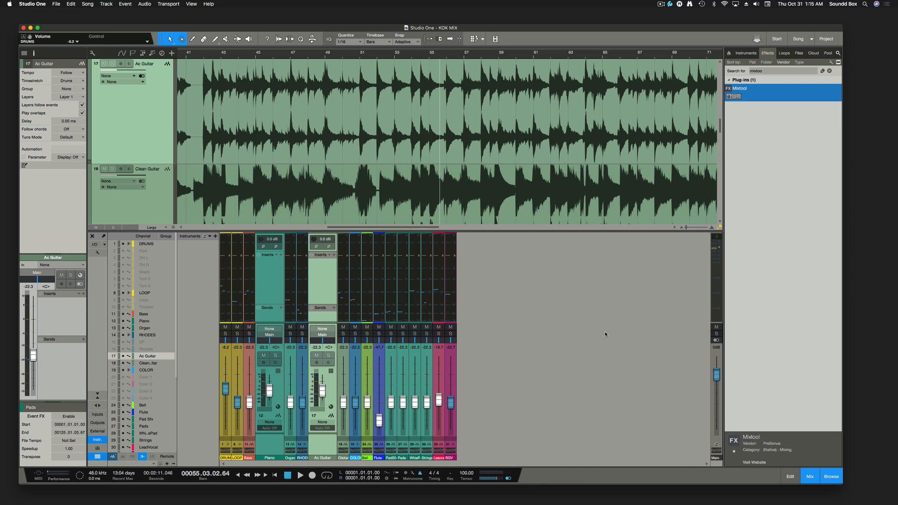
Switch the console to wide channels and reduce it to the small layout
{"action": "left_click", "coordinate": [547, 307]}
{"action": "left_click", "coordinate": [98, 406]}
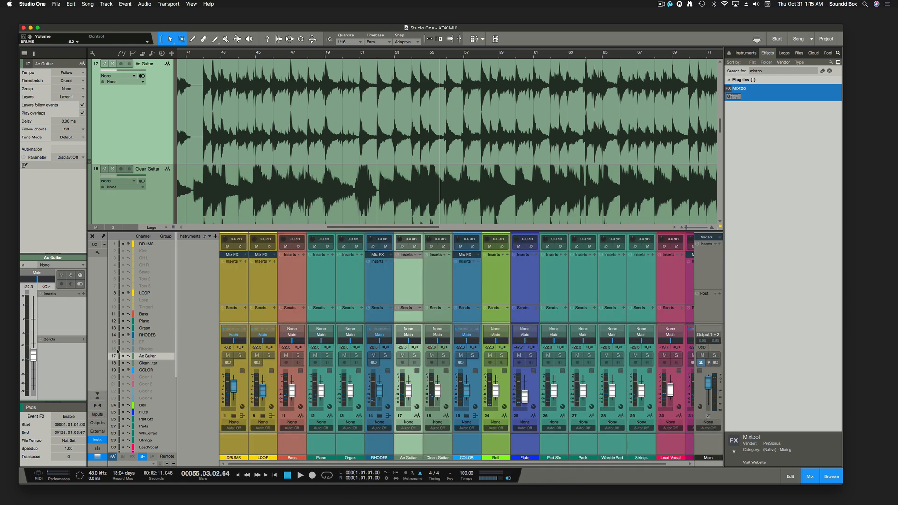
{"action": "left_click", "coordinate": [97, 397]}
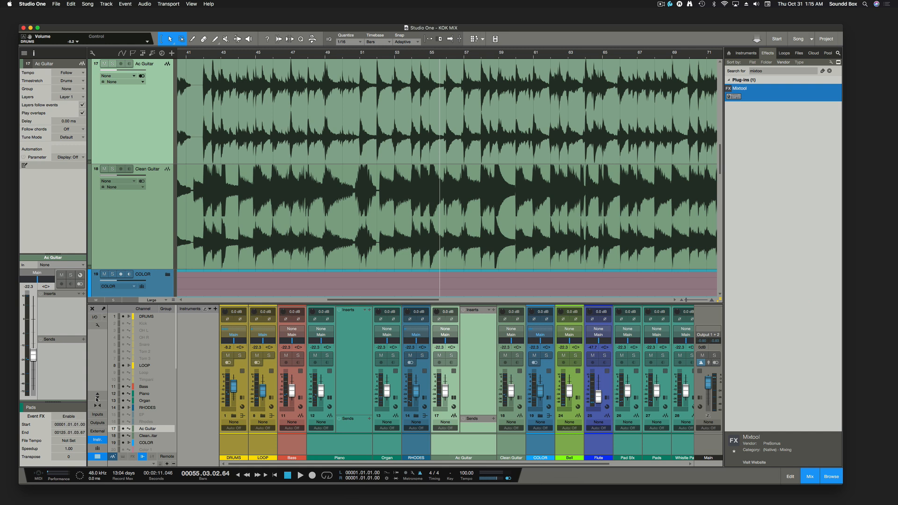
{"action": "left_click", "coordinate": [41, 3]}
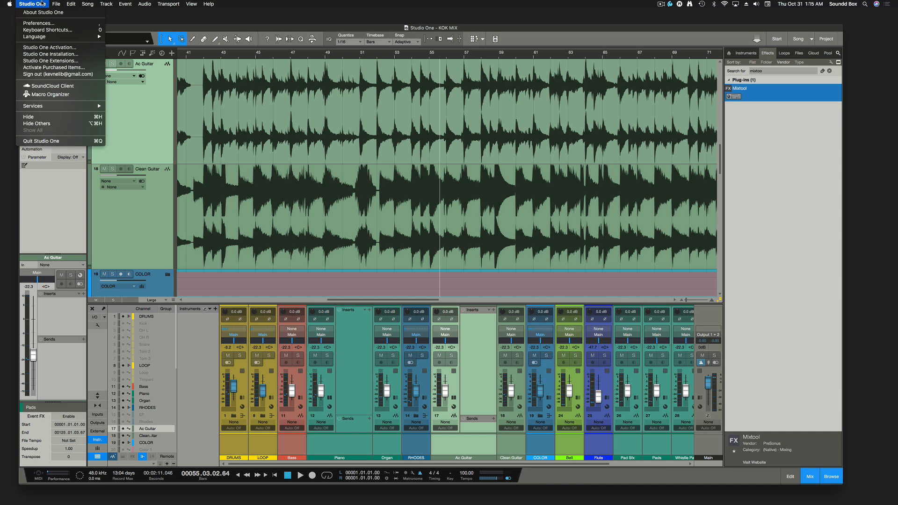
{"action": "left_click", "coordinate": [146, 4]}
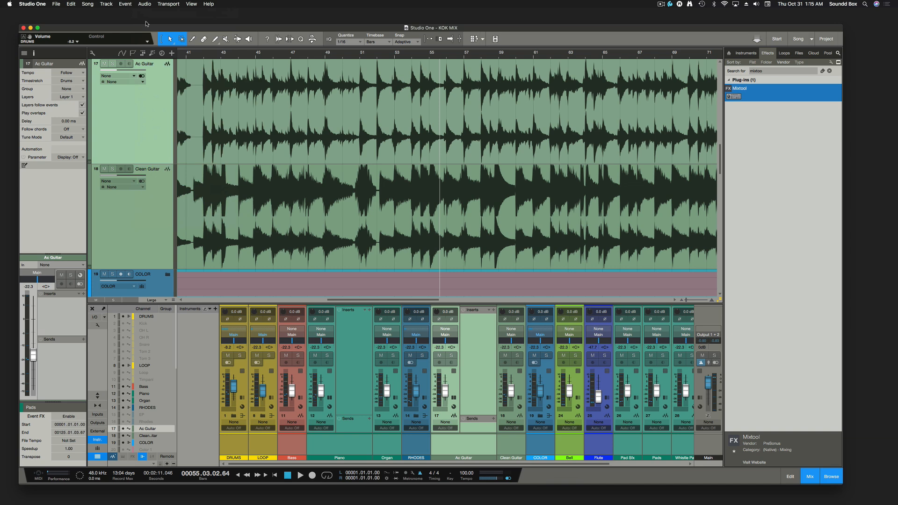
Select the Clean Guitar event, hide the console, and show the entire song with the tracks at Small height
{"action": "left_click", "coordinate": [255, 220]}
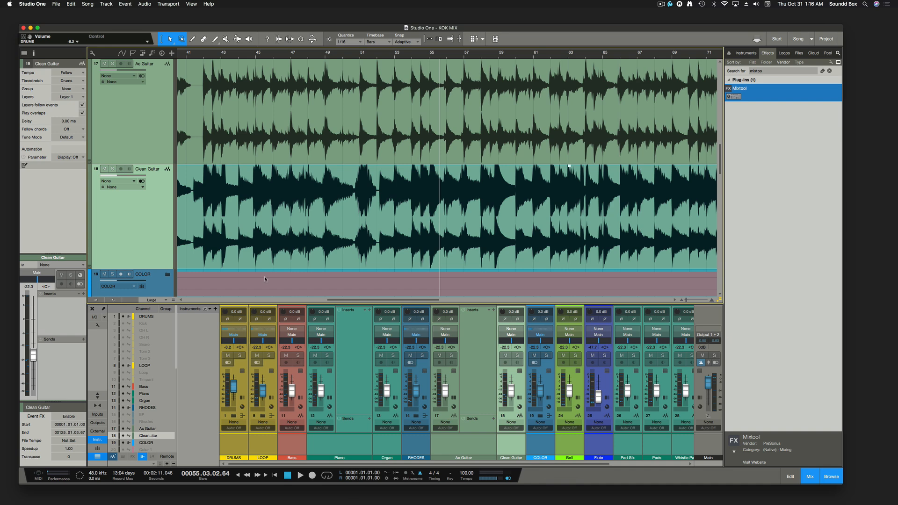
{"action": "key", "text": "F3"}
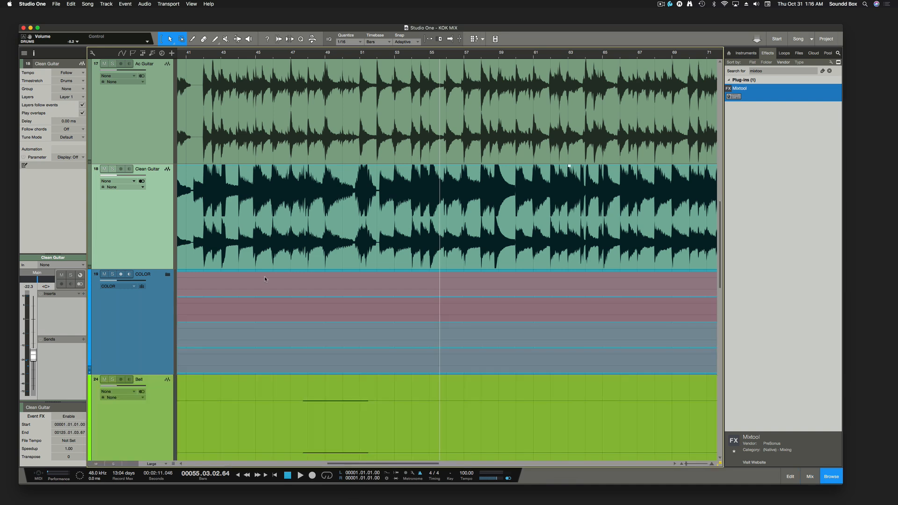
{"action": "scroll", "coordinate": [265, 276], "scroll_direction": "down", "scroll_amount": 5}
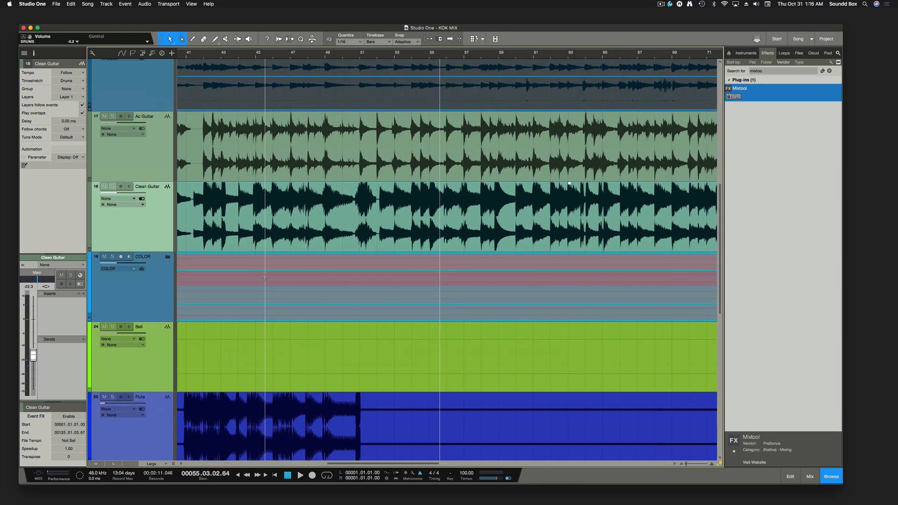
{"action": "scroll", "coordinate": [265, 277], "scroll_direction": "down", "scroll_amount": 3}
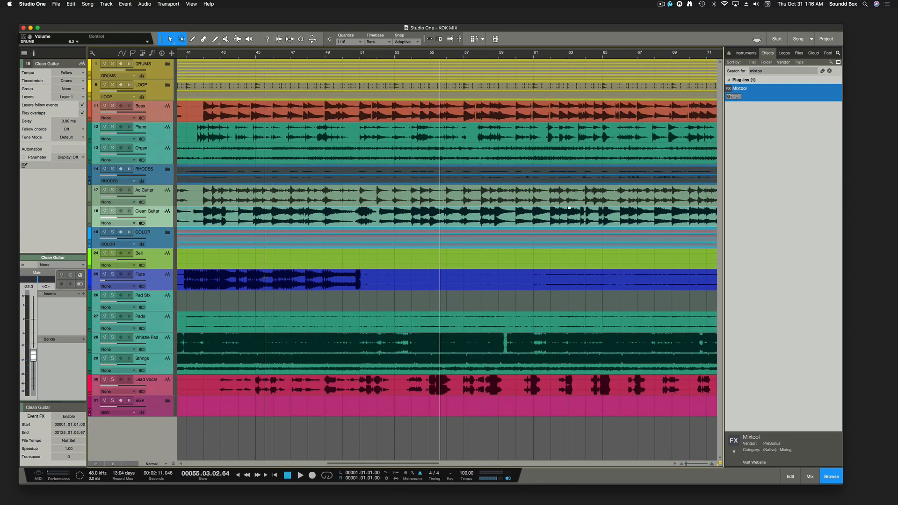
{"action": "scroll", "coordinate": [265, 280], "scroll_direction": "down", "scroll_amount": 2}
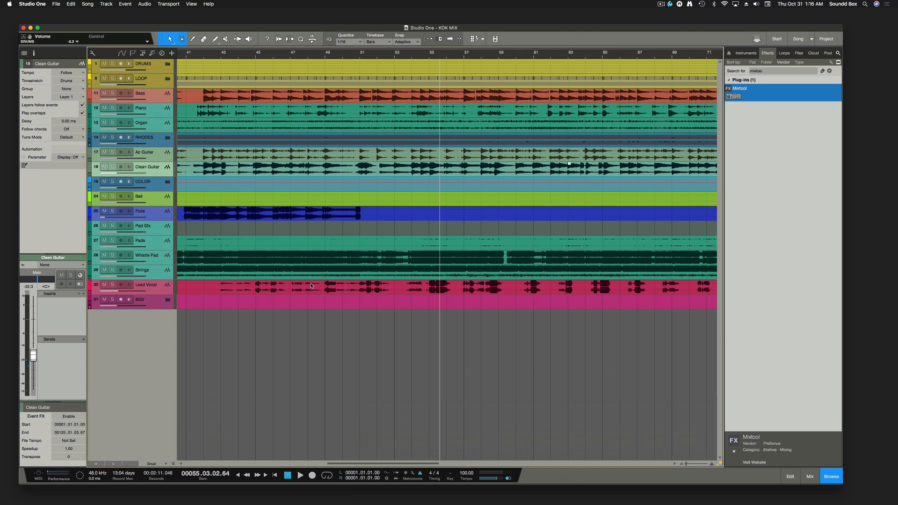
{"action": "scroll", "coordinate": [311, 285], "scroll_direction": "down", "scroll_amount": 10}
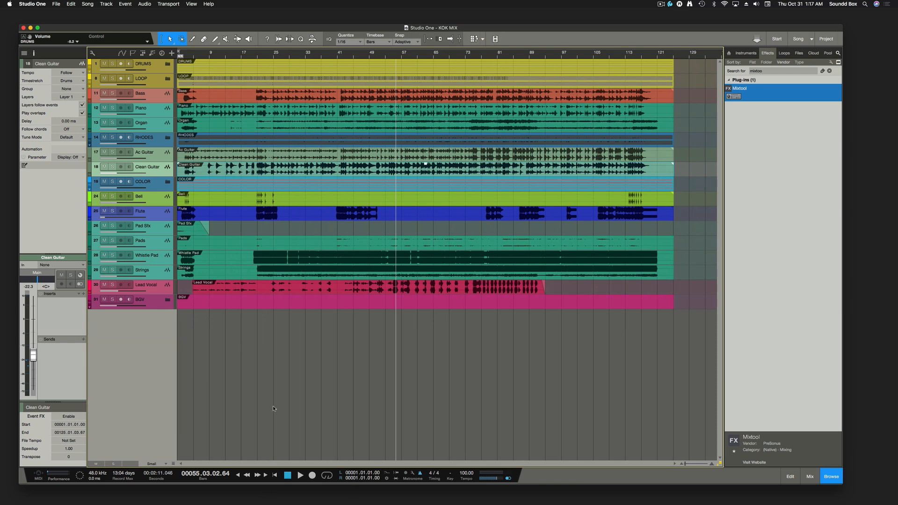
Reopen the console, raise the Piano fader to about -12 dB, and switch the console to the large layout
{"action": "key", "text": "F3"}
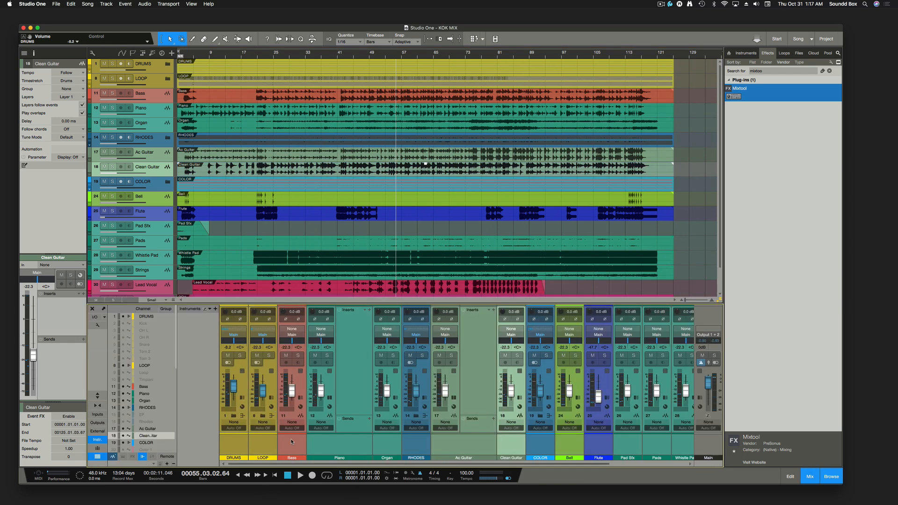
{"action": "left_click_drag", "start_coordinate": [321, 389], "coordinate": [322, 387]}
{"action": "left_click", "coordinate": [97, 396]}
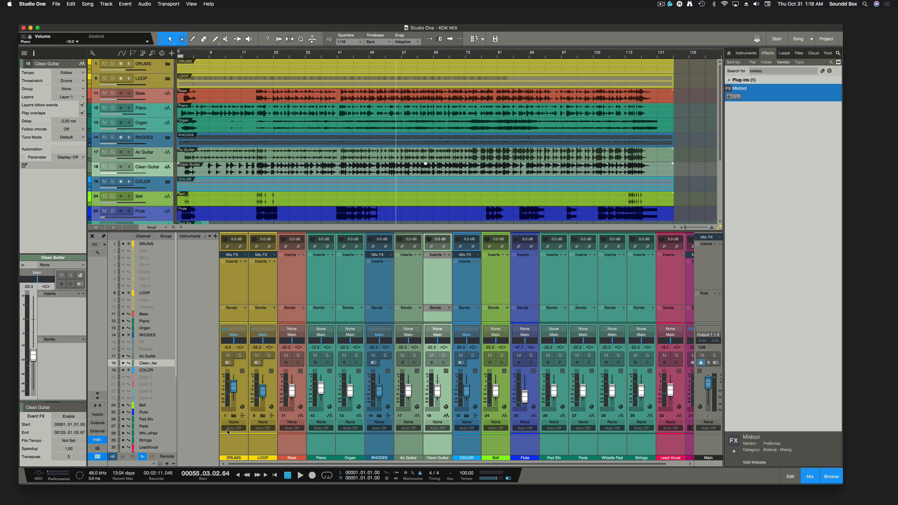
Expand and collapse the DRUMS folder from its console channel and look through the channel list
{"action": "left_click", "coordinate": [143, 257]}
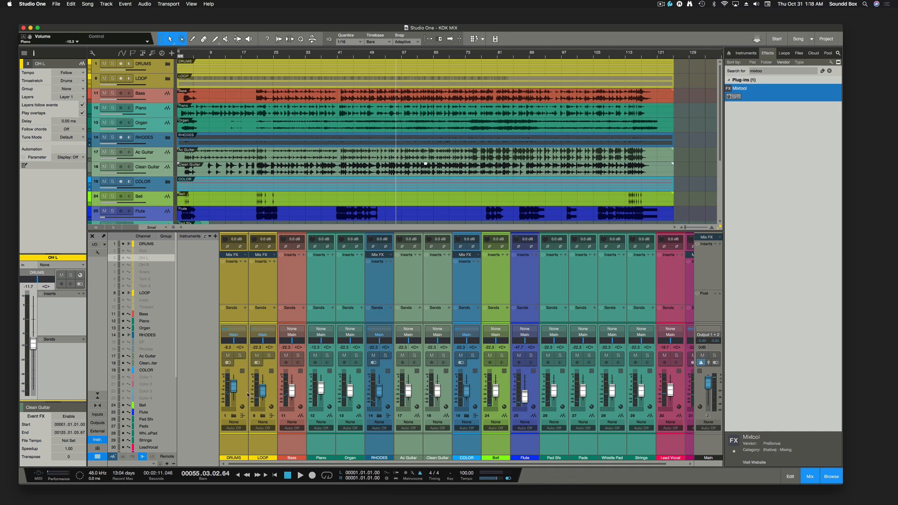
{"action": "left_click", "coordinate": [240, 426]}
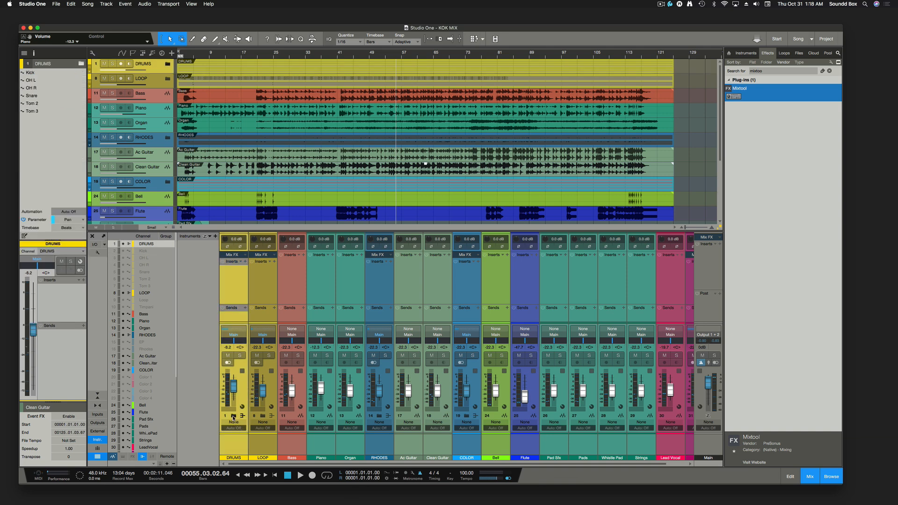
{"action": "left_click", "coordinate": [234, 416]}
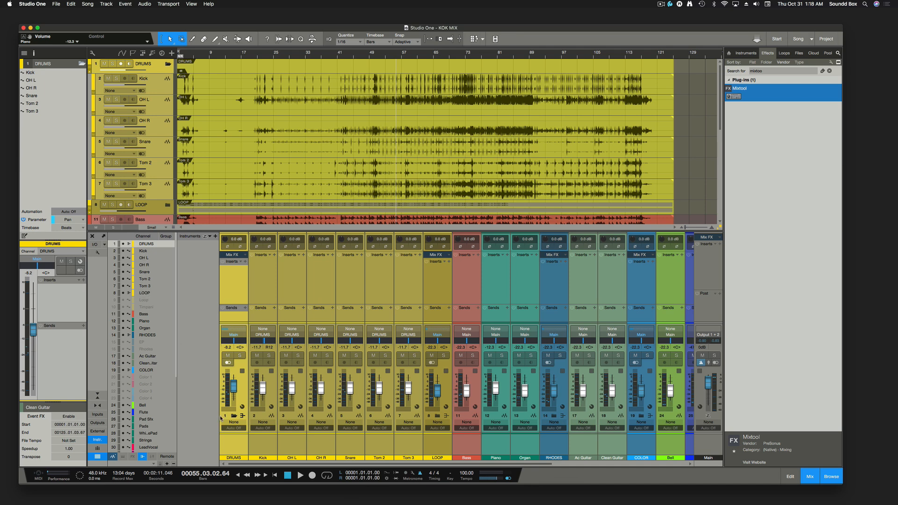
{"action": "left_click", "coordinate": [233, 416]}
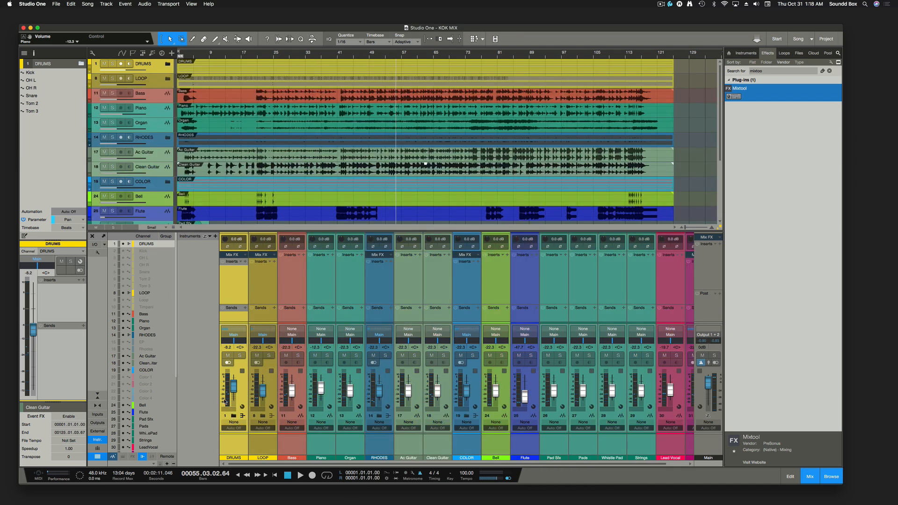
{"action": "scroll", "coordinate": [159, 362], "scroll_direction": "down", "scroll_amount": 5}
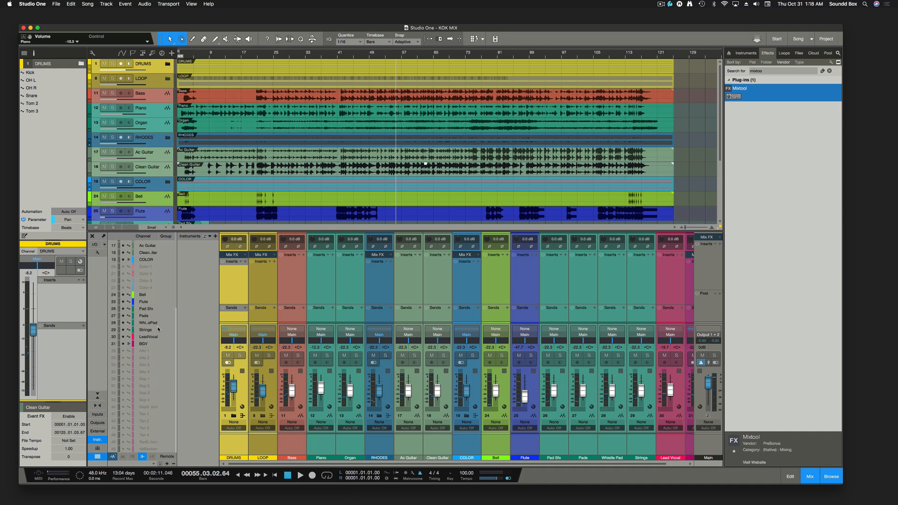
{"action": "scroll", "coordinate": [131, 295], "scroll_direction": "up", "scroll_amount": 5}
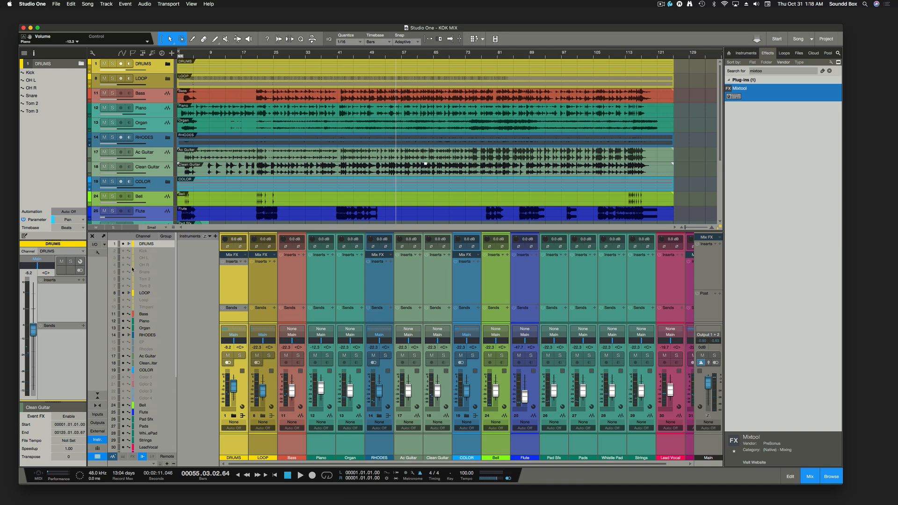
{"action": "scroll", "coordinate": [144, 271], "scroll_direction": "down", "scroll_amount": 5}
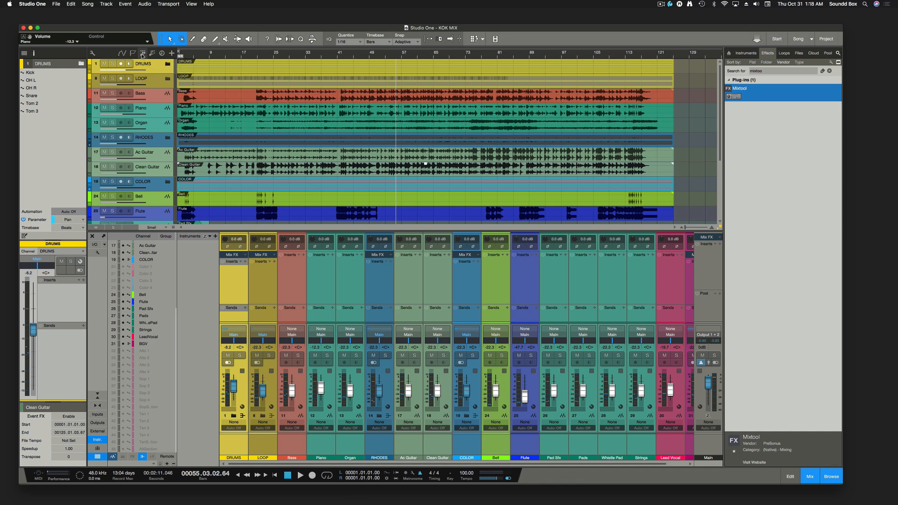
Show the Arranger track, turn on snapping, and draw consecutive Intro, Verse and Chorus sections, with the Chorus spanning bars 21 to 45
{"action": "left_click", "coordinate": [144, 54]}
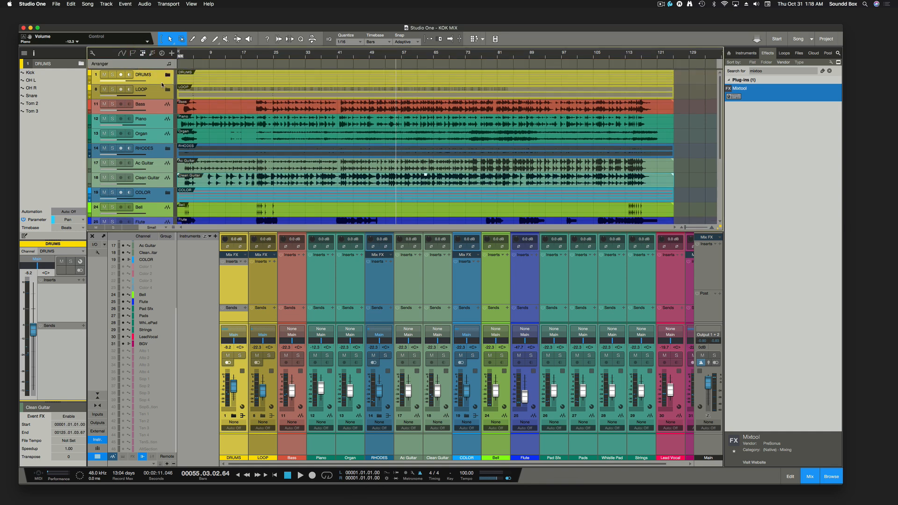
{"action": "mouse_move", "coordinate": [180, 63]}
{"action": "left_mouse_down"}
{"action": "mouse_move", "coordinate": [219, 63]}
{"action": "mouse_move", "coordinate": [212, 63]}
{"action": "left_mouse_up"}
{"action": "key", "text": "n"}
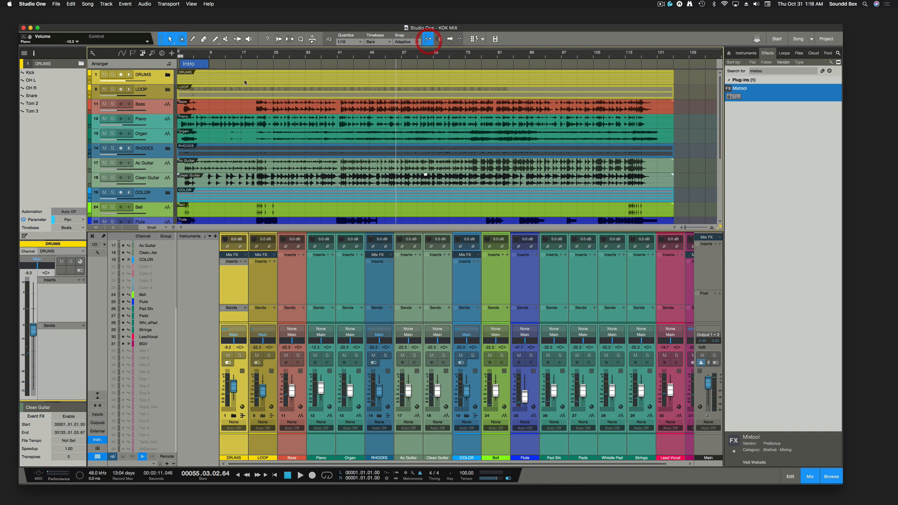
{"action": "mouse_move", "coordinate": [209, 64]}
{"action": "left_mouse_down"}
{"action": "mouse_move", "coordinate": [370, 65]}
{"action": "mouse_move", "coordinate": [353, 66]}
{"action": "left_mouse_up"}
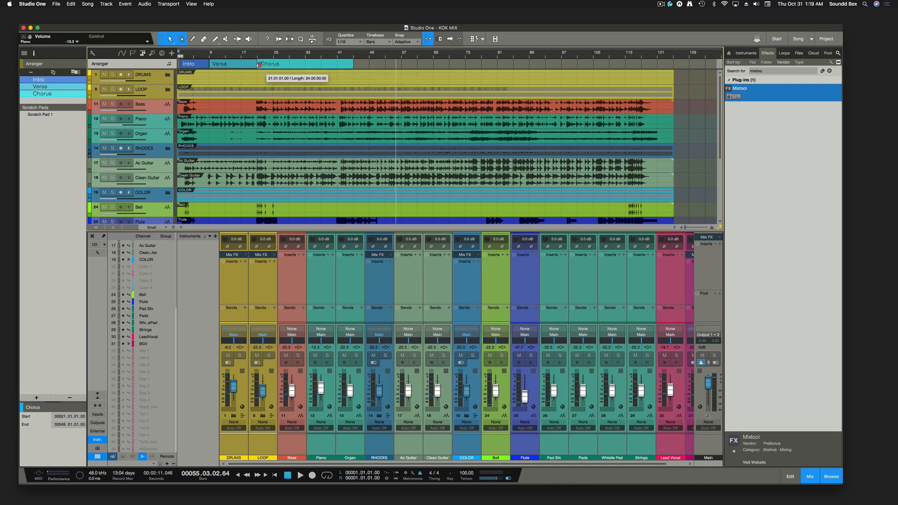
Select the Chorus section in the Arranger track and place the playhead at bar 87
{"action": "left_click", "coordinate": [284, 64]}
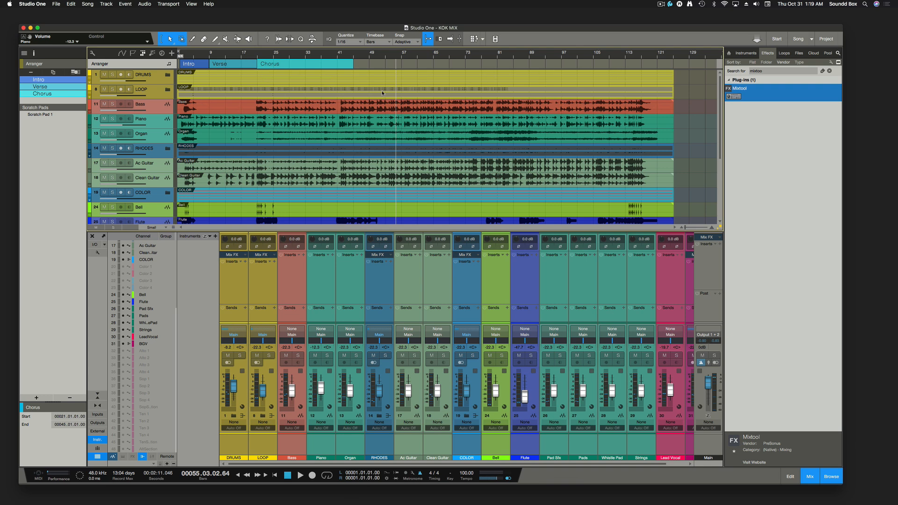
{"action": "left_click", "coordinate": [549, 58]}
{"action": "left_click", "coordinate": [521, 59]}
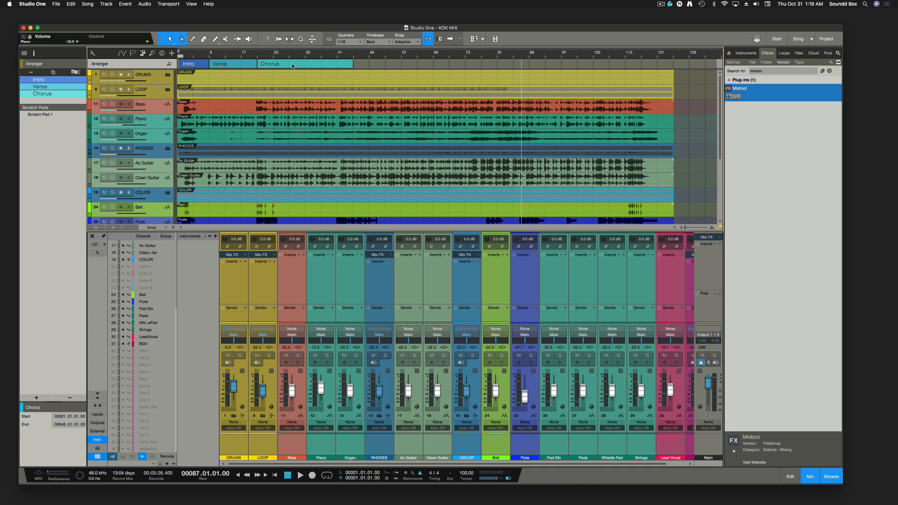
Try moving the Chorus section to bar 125 in the Arranger track, and undo the move
{"action": "left_click_drag", "start_coordinate": [292, 66], "coordinate": [707, 66]}
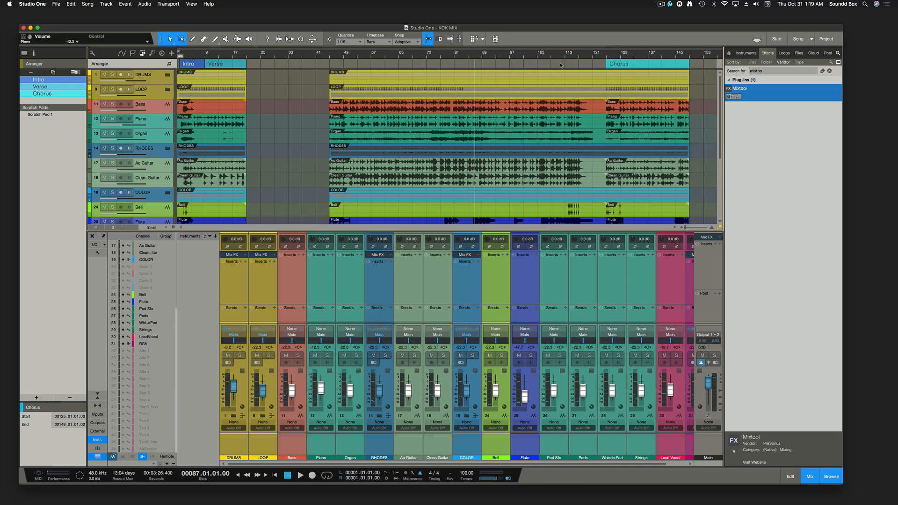
{"action": "key", "text": "super+z"}
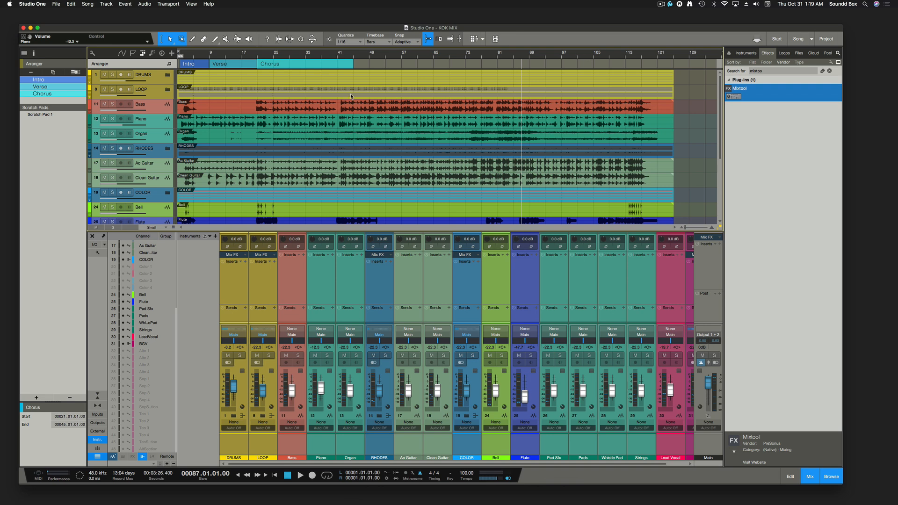
Duplicate the Chorus section directly after itself at bar 45
{"action": "key", "text": "super+d"}
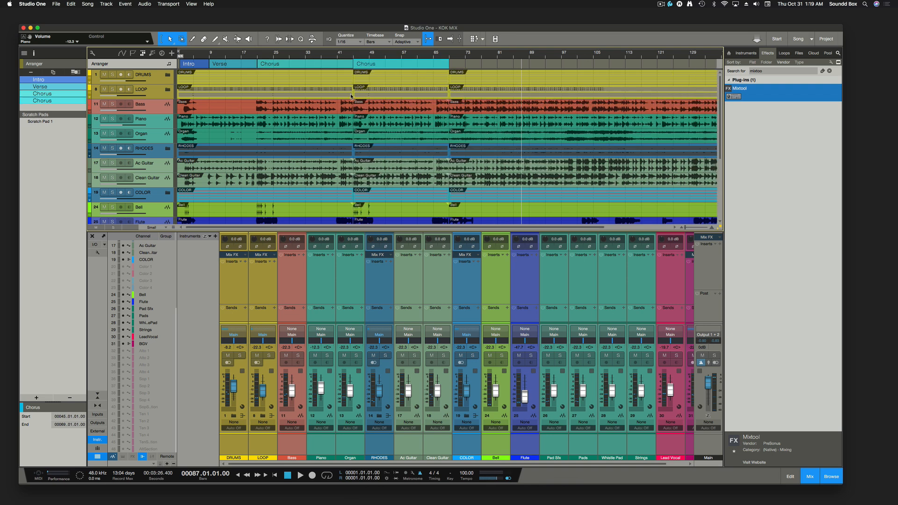
Try duplicating the Chorus section two more times in a row, and undo all the Chorus duplicates
{"action": "key", "text": "super+d"}
{"action": "key", "text": "super+d"}
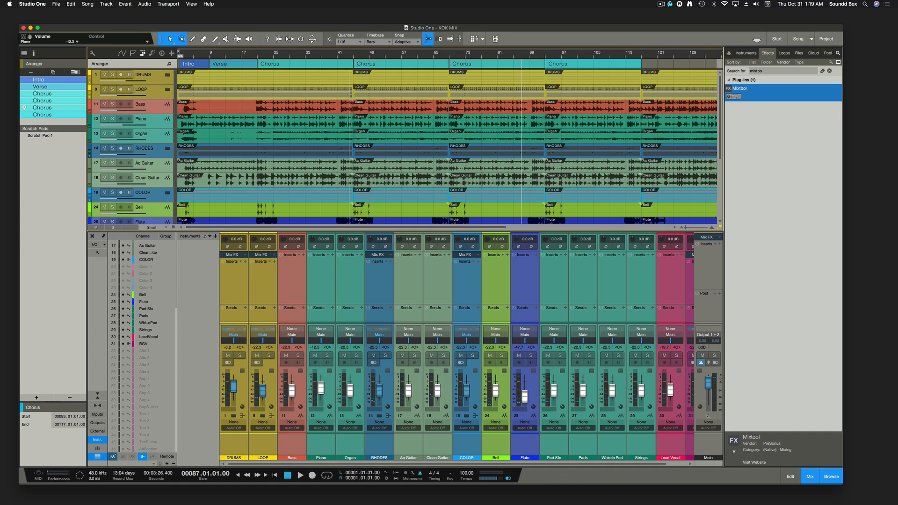
{"action": "key", "text": "super+z"}
{"action": "key", "text": "super+z"}
{"action": "key", "text": "super+z"}
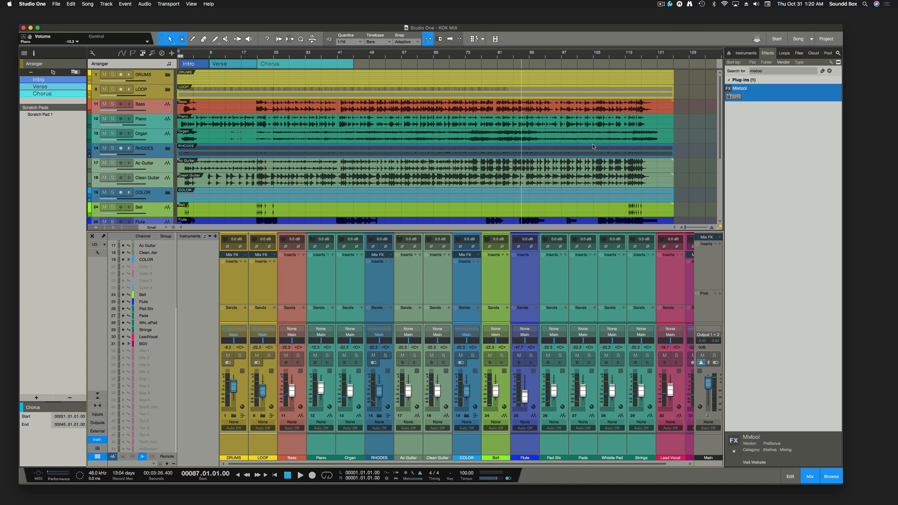
Select the Verse, Chorus and Intro sections in turn in the Arranger list to inspect their start and end positions
{"action": "left_click", "coordinate": [42, 88]}
{"action": "left_click", "coordinate": [42, 95]}
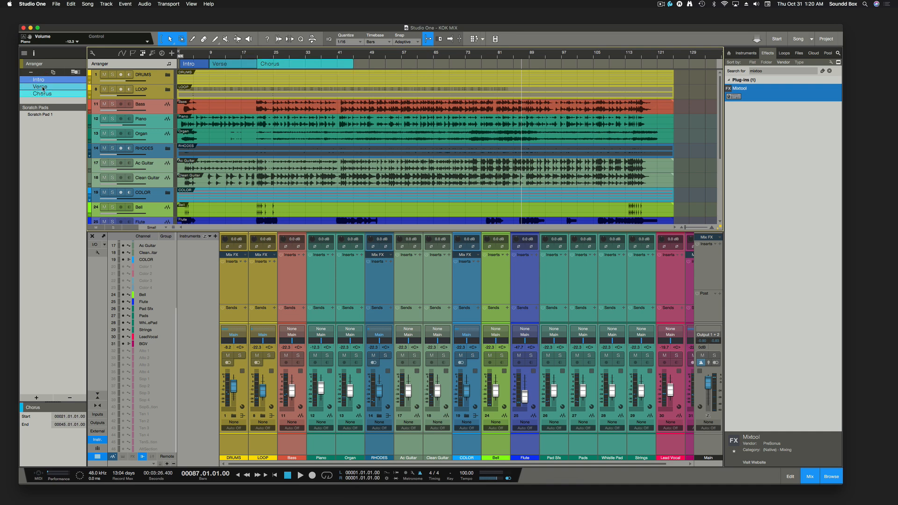
{"action": "left_click", "coordinate": [41, 81]}
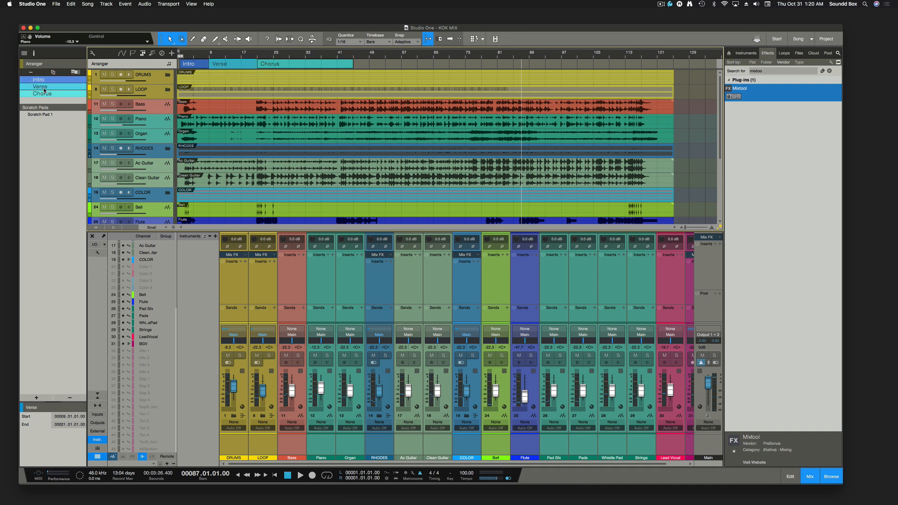
{"action": "left_click", "coordinate": [45, 95]}
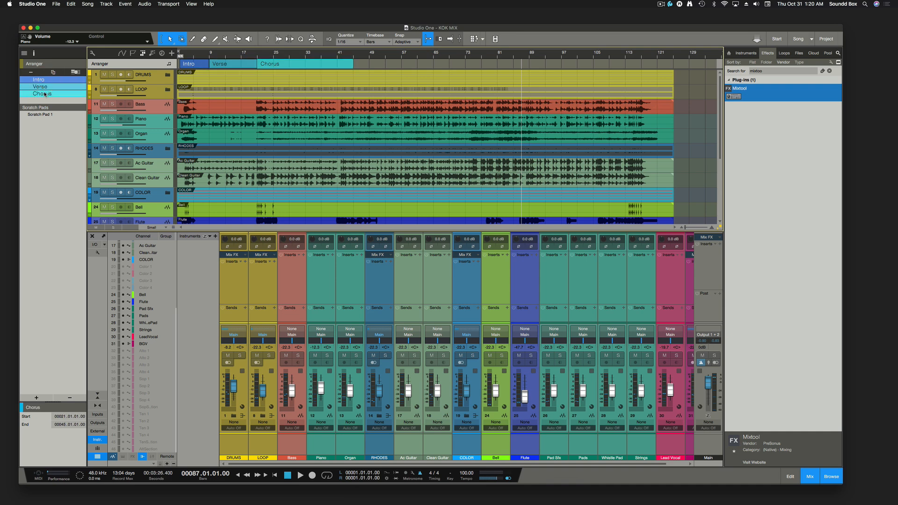
{"action": "left_click", "coordinate": [44, 80]}
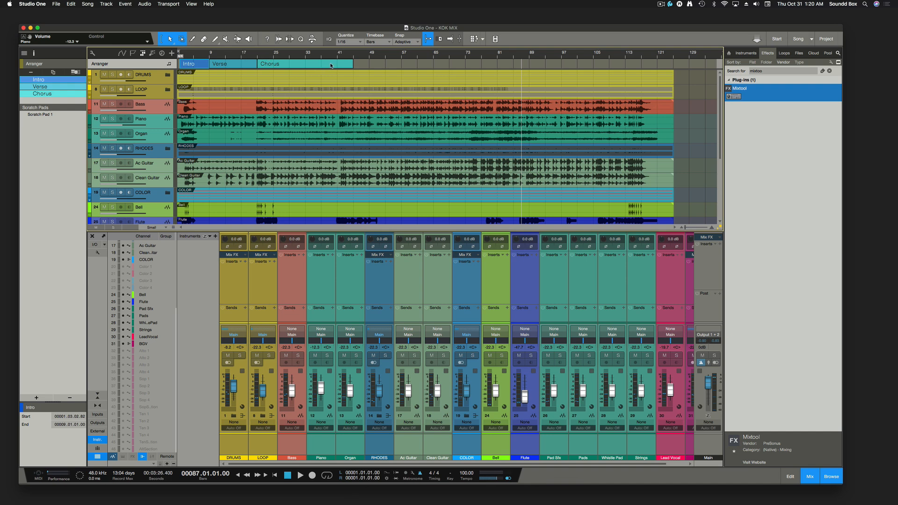
Draw a Bridge section from bar 41 to about bar 61 in the Arranger track, shortening the Chorus to end at bar 41
{"action": "mouse_move", "coordinate": [357, 63]}
{"action": "left_mouse_down"}
{"action": "mouse_move", "coordinate": [340, 64]}
{"action": "mouse_move", "coordinate": [420, 63]}
{"action": "left_mouse_up"}
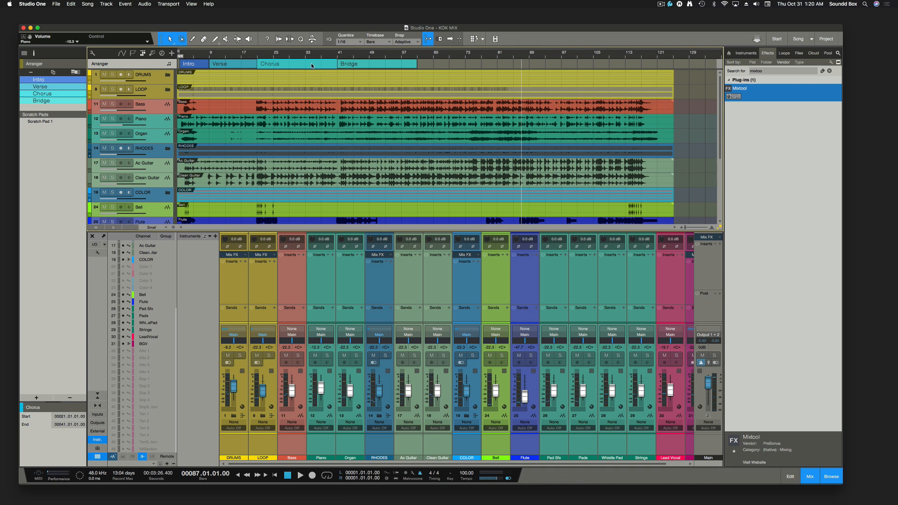
Try extending the Verse section over the whole Chorus to bar 41, and undo the change
{"action": "left_click", "coordinate": [240, 67]}
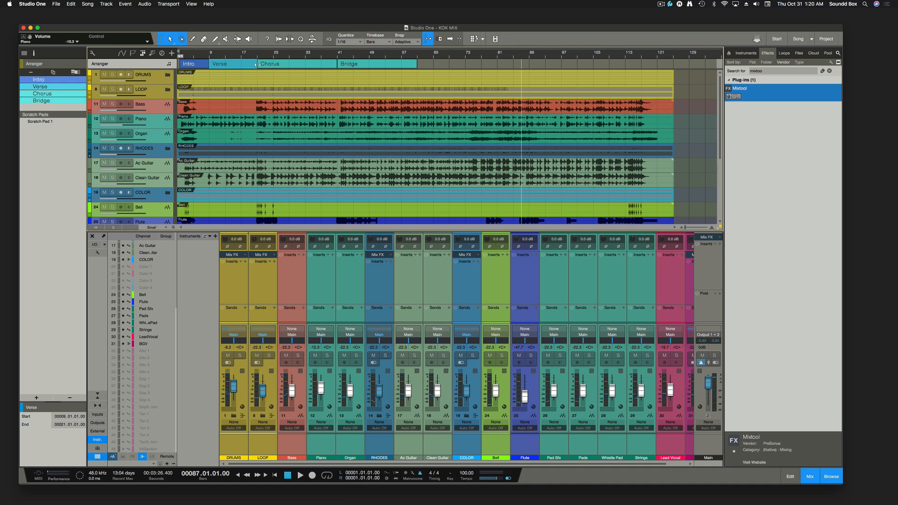
{"action": "left_click", "coordinate": [255, 65]}
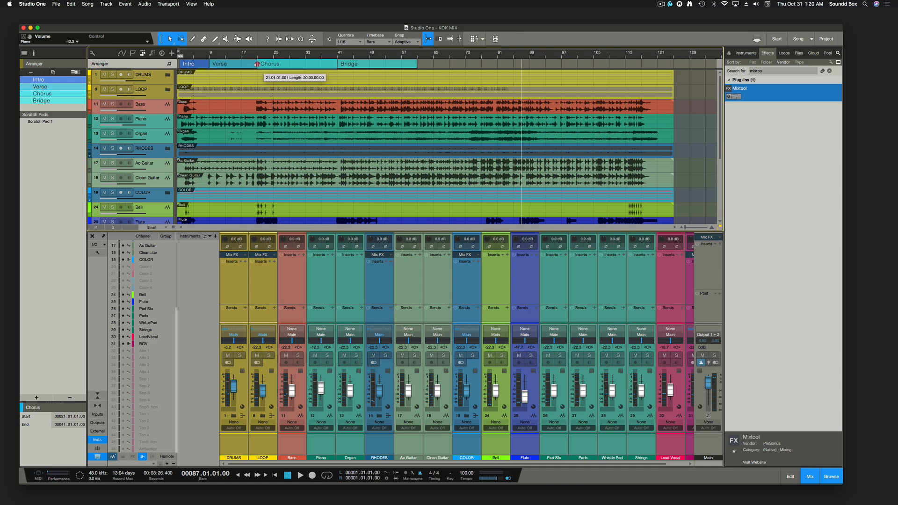
{"action": "left_click", "coordinate": [255, 64]}
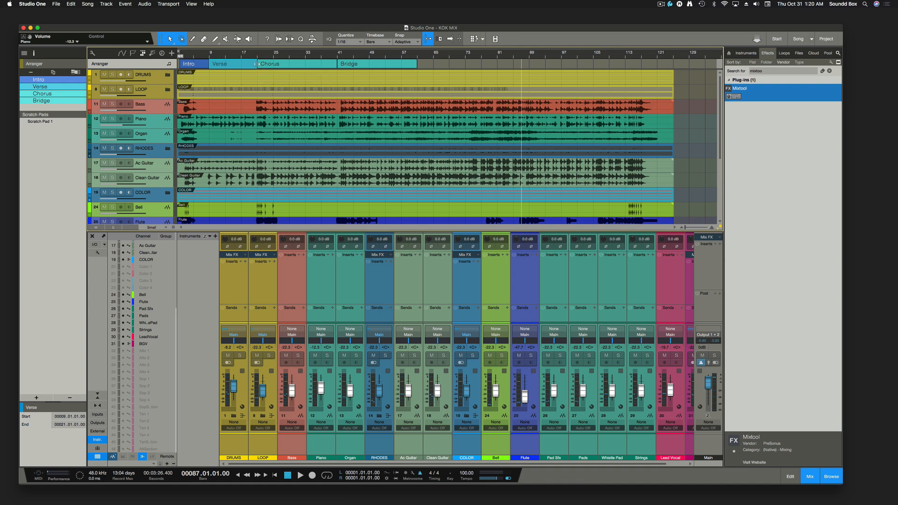
{"action": "left_click_drag", "start_coordinate": [256, 64], "coordinate": [338, 64]}
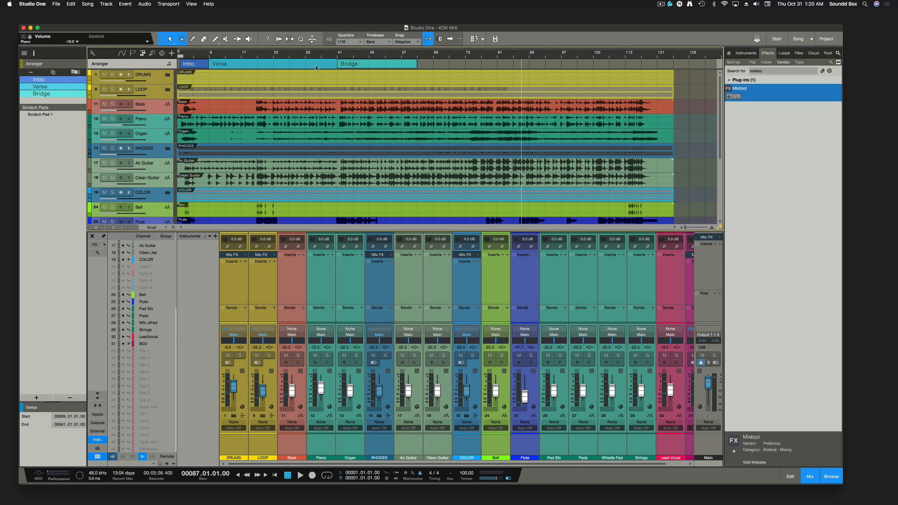
{"action": "key", "text": "super+z"}
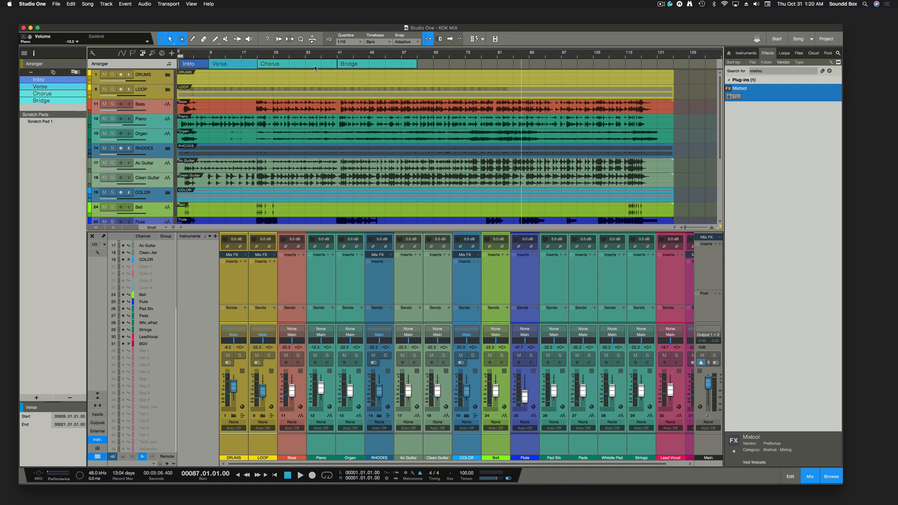
Shift the boundary between Verse and Chorus to bar 29, and extend the Chorus start back to bar 9 over the Verse
{"action": "left_click_drag", "start_coordinate": [256, 63], "coordinate": [291, 64]}
{"action": "left_click", "coordinate": [298, 65]}
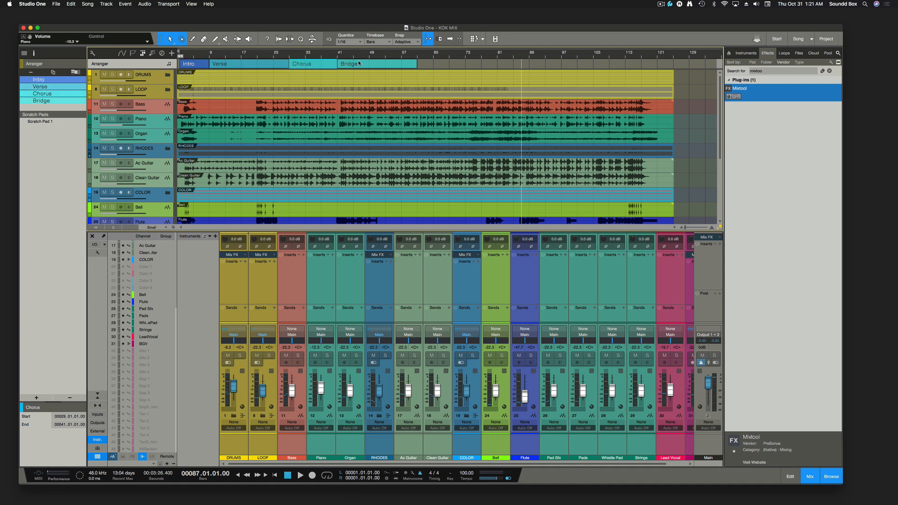
{"action": "left_click_drag", "start_coordinate": [288, 64], "coordinate": [210, 64]}
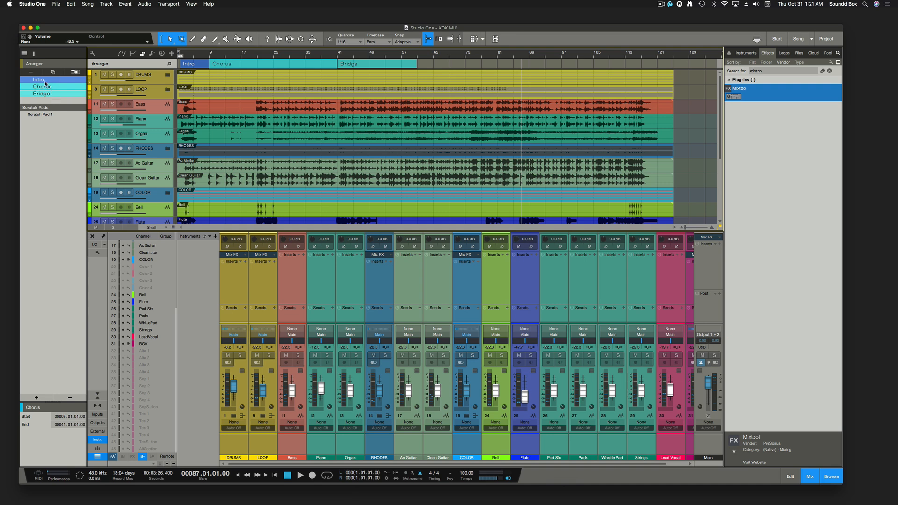
Change the Chorus section's colour to pale yellow in the Arranger track
{"action": "right_click", "coordinate": [237, 64]}
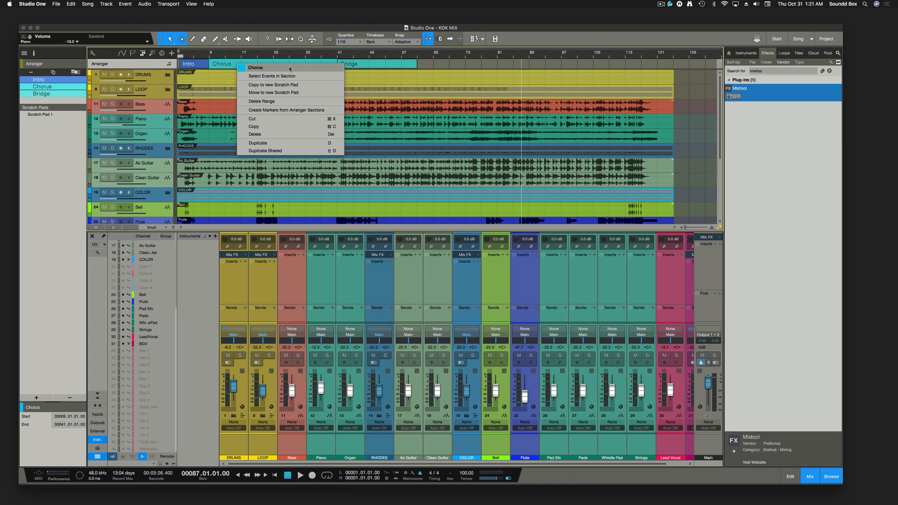
{"action": "left_click", "coordinate": [274, 69]}
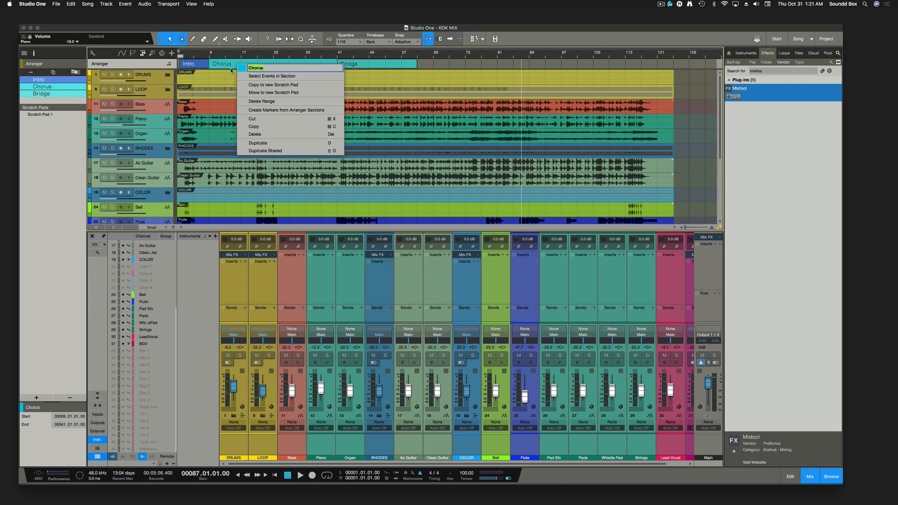
{"action": "left_click", "coordinate": [242, 69]}
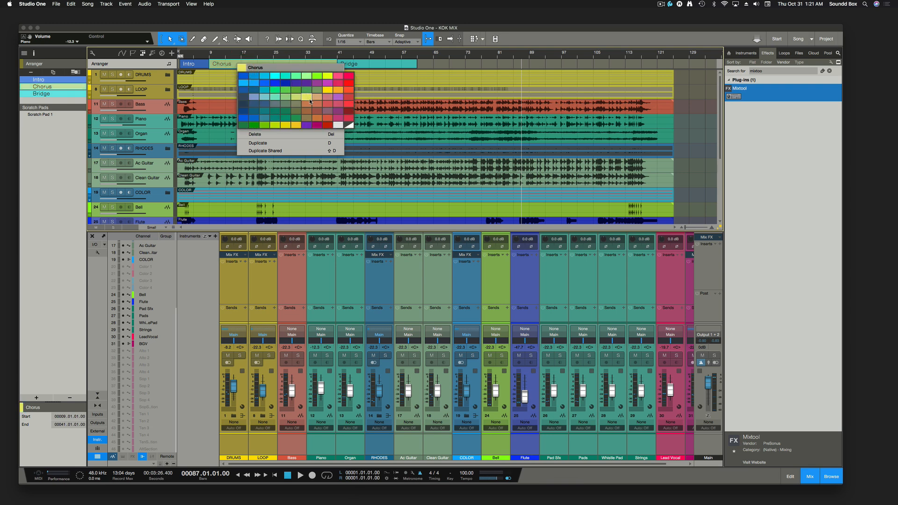
{"action": "left_click", "coordinate": [311, 100]}
{"action": "left_click", "coordinate": [440, 75]}
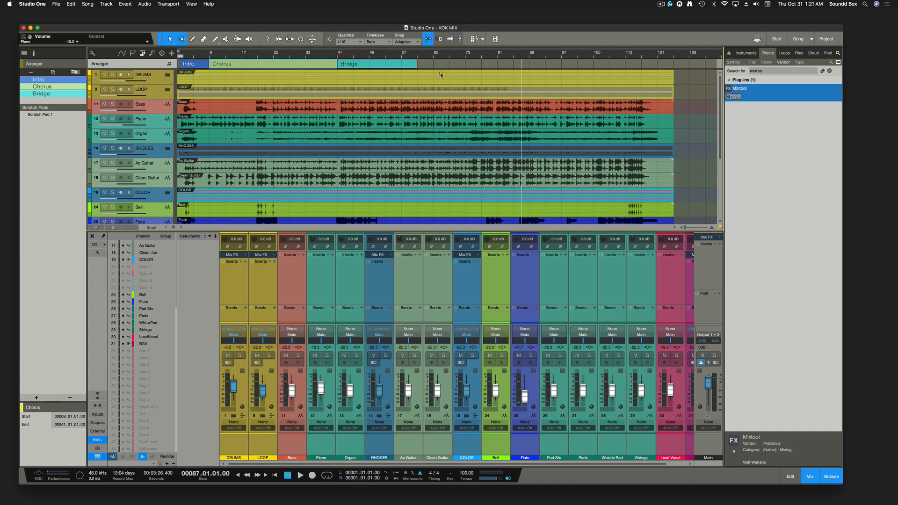
Show the Marker track and move the End marker to bar 125, where the song's audio ends
{"action": "left_click", "coordinate": [437, 65]}
{"action": "left_click", "coordinate": [394, 66]}
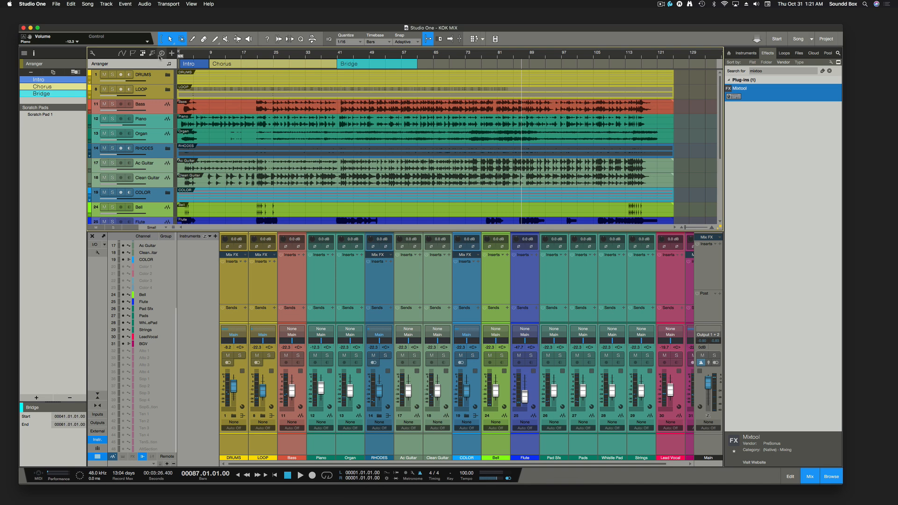
{"action": "left_click", "coordinate": [133, 53]}
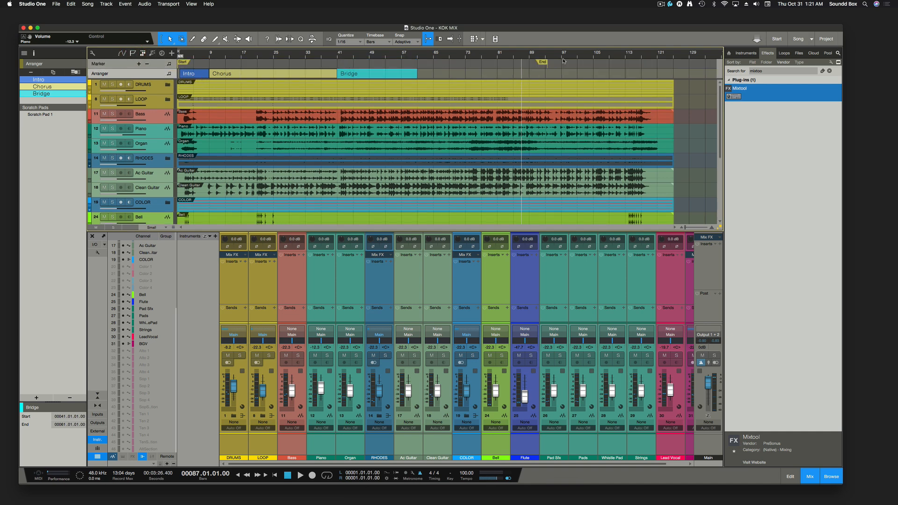
{"action": "left_click_drag", "start_coordinate": [545, 62], "coordinate": [671, 61]}
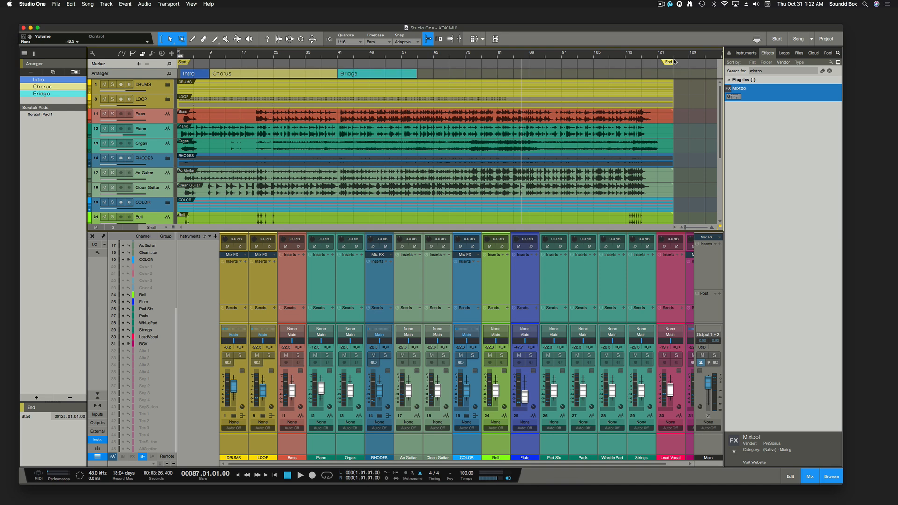
Open the Export Mixdown settings, review the marker pairs offered for Between Selected Markers, and close them without exporting
{"action": "key", "text": "super+e"}
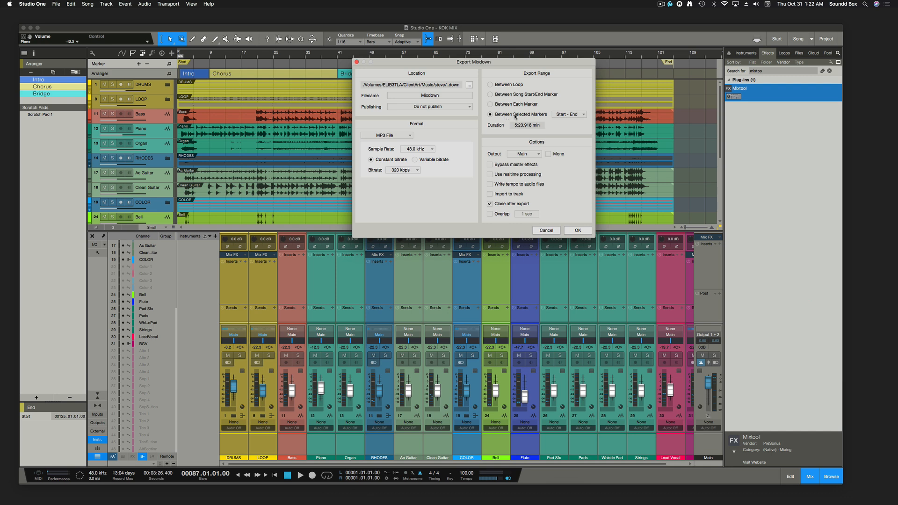
{"action": "left_click", "coordinate": [579, 107]}
{"action": "left_click", "coordinate": [567, 115]}
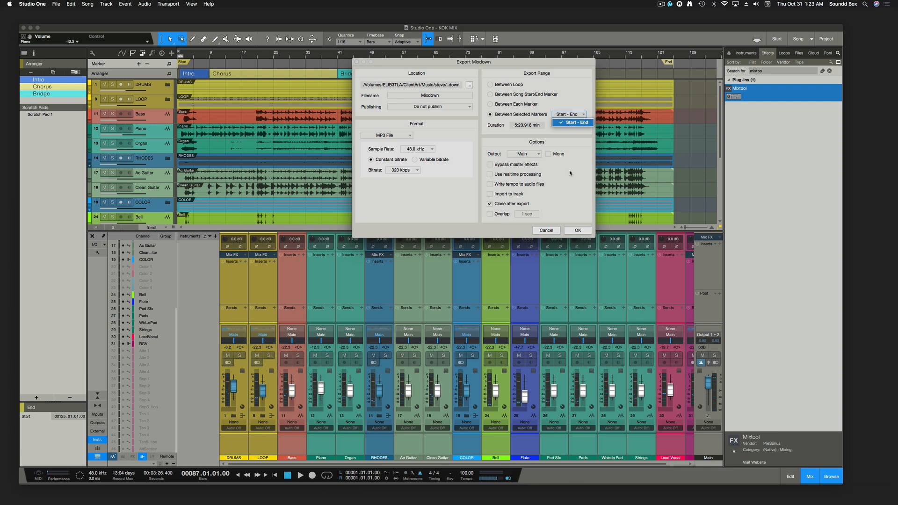
{"action": "left_click", "coordinate": [561, 131]}
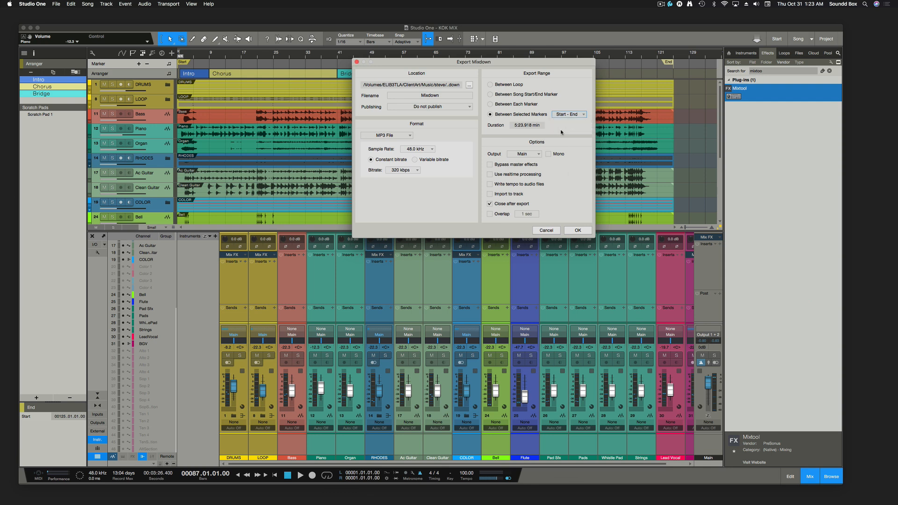
{"action": "left_click", "coordinate": [546, 230]}
Set the loop range from bar 49 to bar 73 in the timeline
{"action": "left_click_drag", "start_coordinate": [366, 50], "coordinate": [465, 51]}
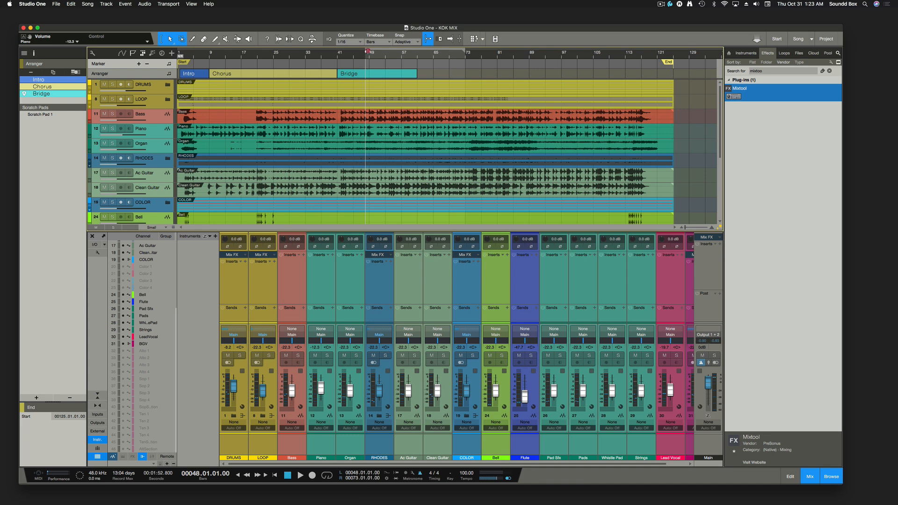
{"action": "left_click_drag", "start_coordinate": [366, 51], "coordinate": [369, 50]}
Open the Export Mixdown settings and try the Between Loop, Between Selected Markers and Between Each Marker export ranges
{"action": "key", "text": "super+e"}
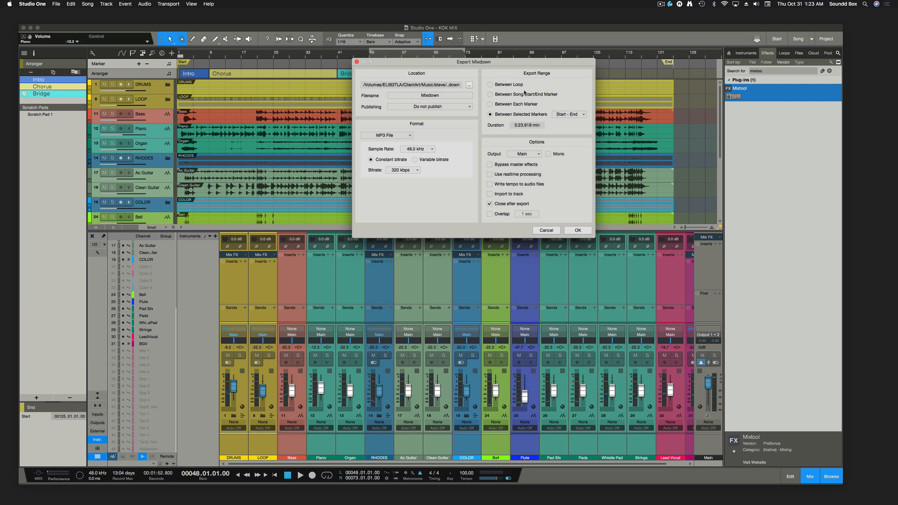
{"action": "left_click", "coordinate": [513, 85]}
{"action": "left_click_drag", "start_coordinate": [437, 62], "coordinate": [435, 99]}
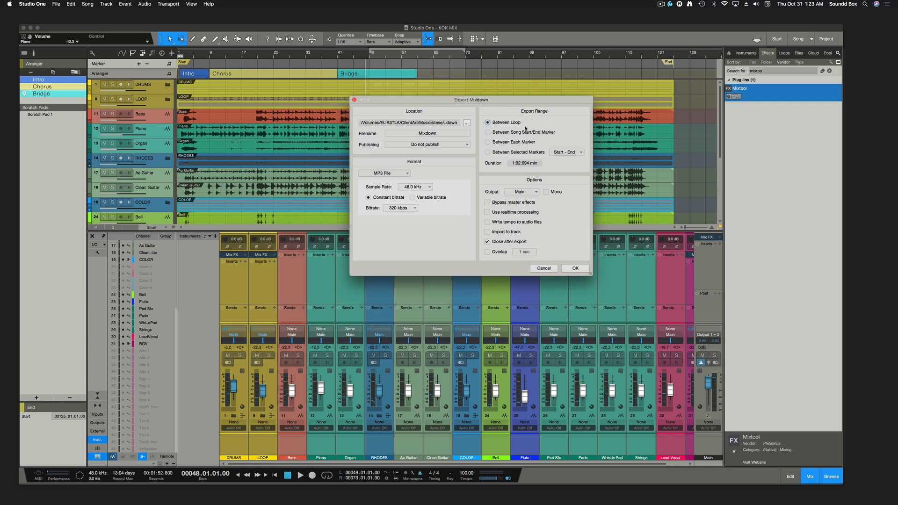
{"action": "left_click", "coordinate": [487, 152]}
{"action": "left_click", "coordinate": [501, 143]}
Review the available mixdown file formats, sample rates and publishing options, leaving MP3 File, 48.0 kHz and Do not publish selected
{"action": "left_click", "coordinate": [389, 174]}
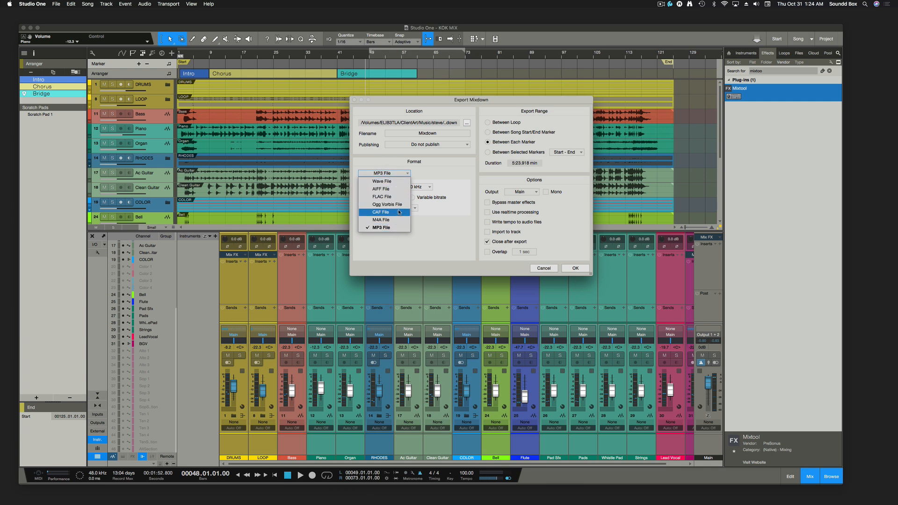
{"action": "left_click", "coordinate": [411, 172]}
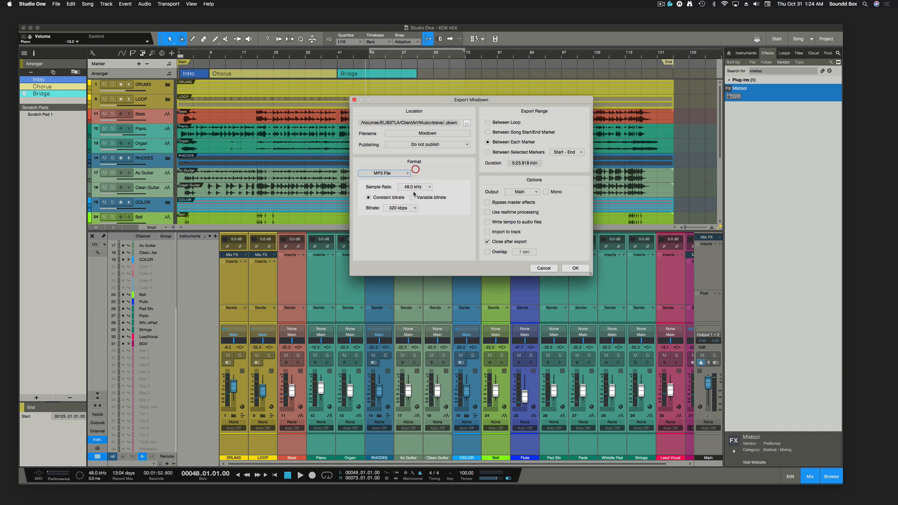
{"action": "left_click", "coordinate": [419, 187]}
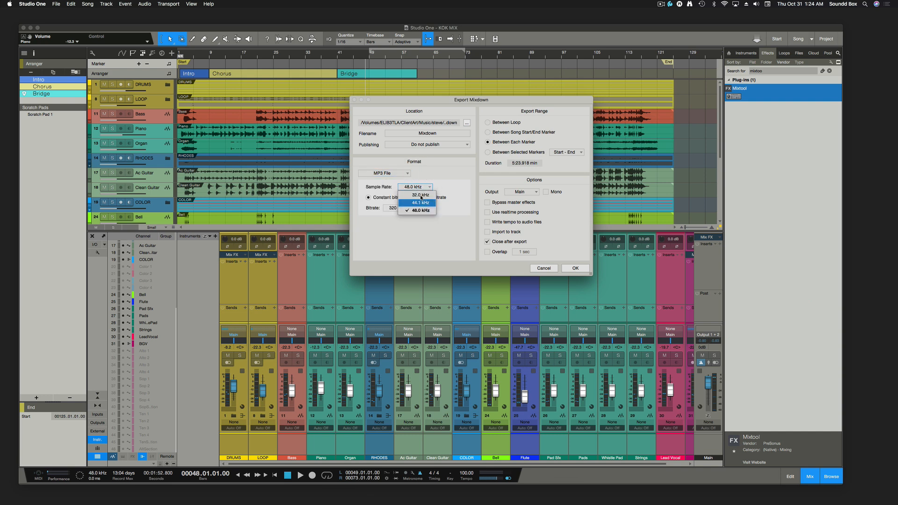
{"action": "left_click", "coordinate": [448, 176]}
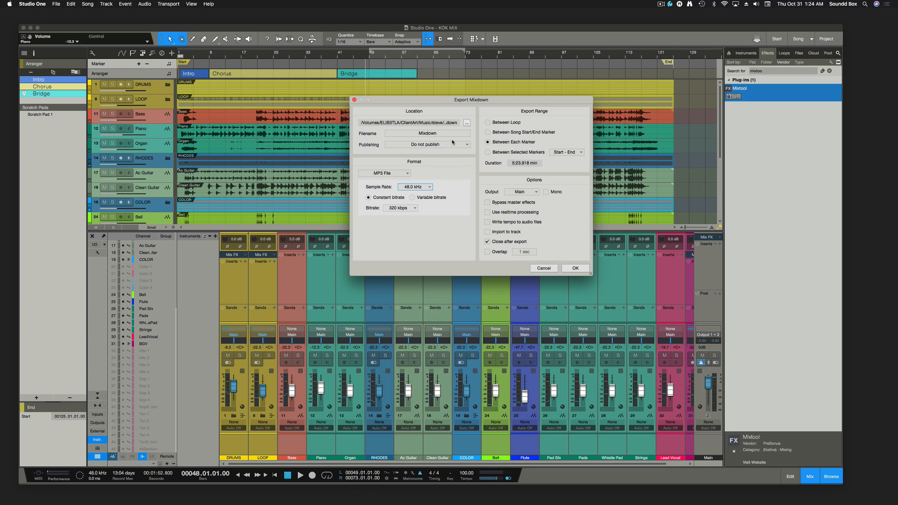
{"action": "left_click", "coordinate": [419, 145]}
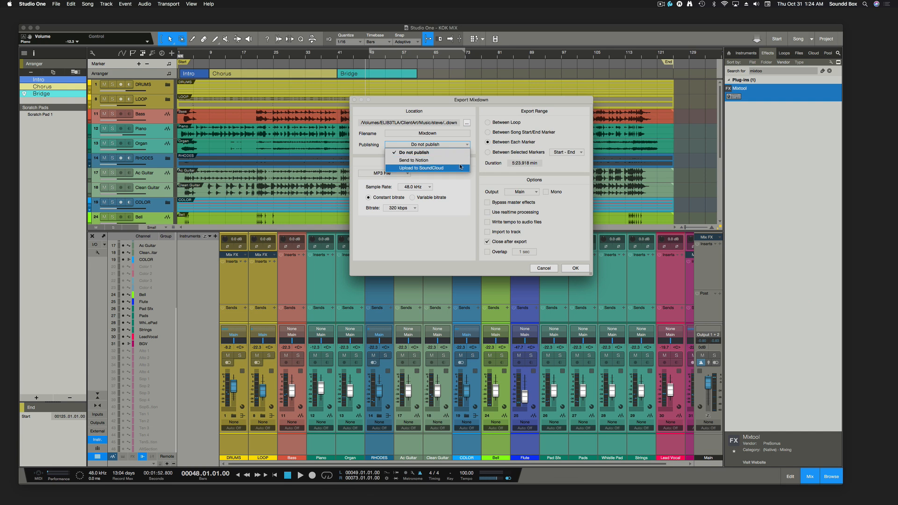
{"action": "left_click", "coordinate": [457, 179]}
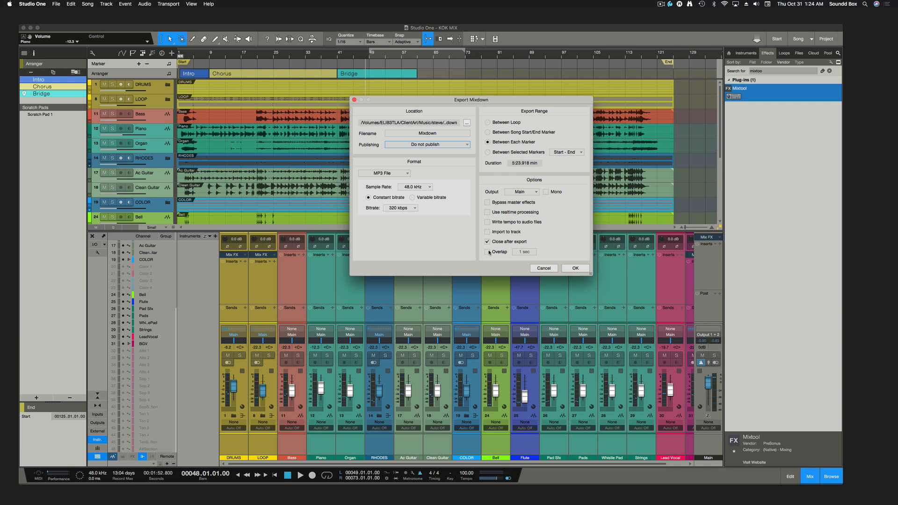
Review the mixdown output choices, try the realtime processing and Import to track options, and cancel the export
{"action": "left_click", "coordinate": [537, 192]}
{"action": "left_click", "coordinate": [537, 192]}
{"action": "left_click", "coordinate": [488, 212]}
{"action": "left_click", "coordinate": [487, 233]}
{"action": "left_click", "coordinate": [496, 233]}
{"action": "left_click", "coordinate": [544, 268]}
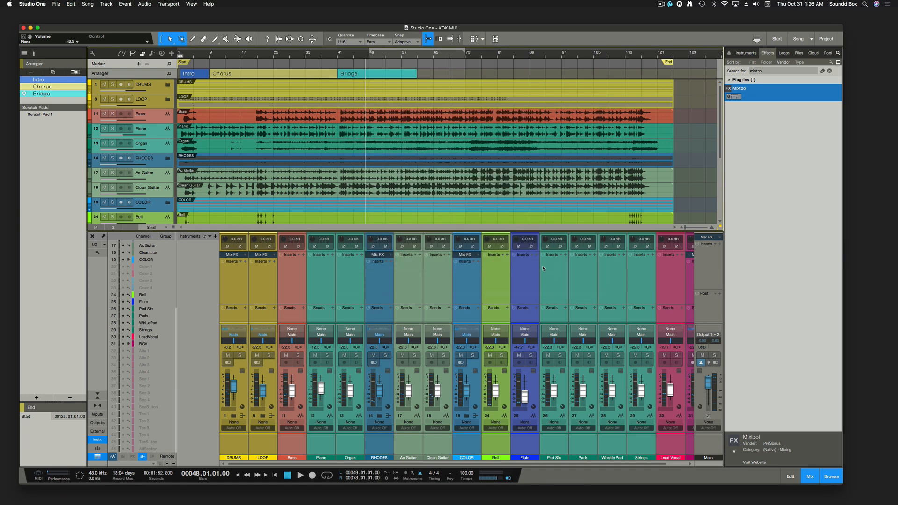